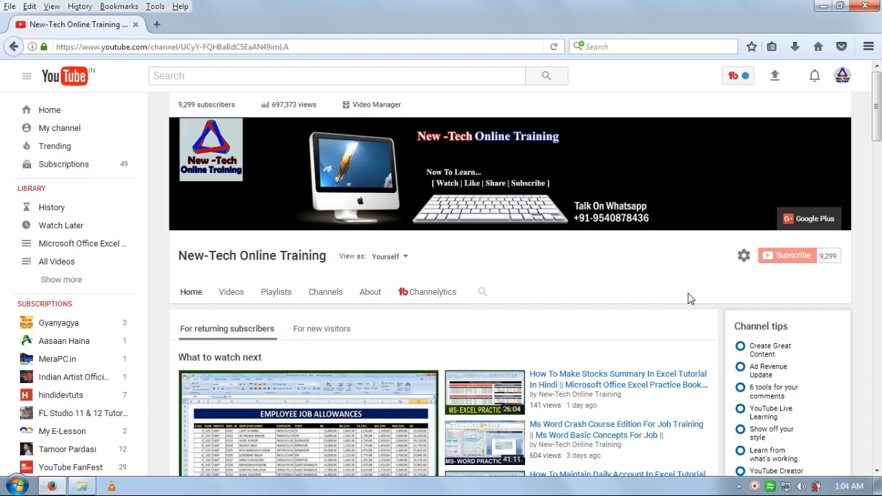
Step: Launch Microsoft Office Excel 2007 from the Start menu to get a blank Book1 workbook
left_click(16, 486)
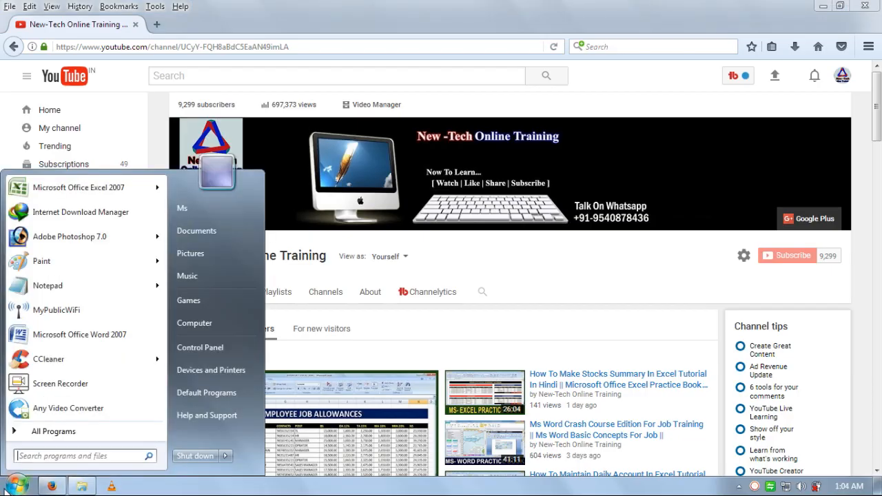
left_click(87, 196)
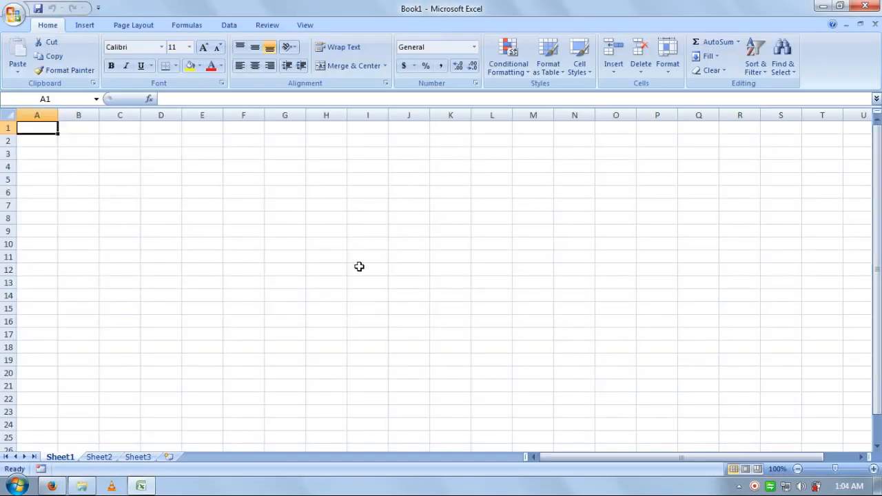
Step: Zoom the empty worksheet in to 140%
left_click(359, 267)
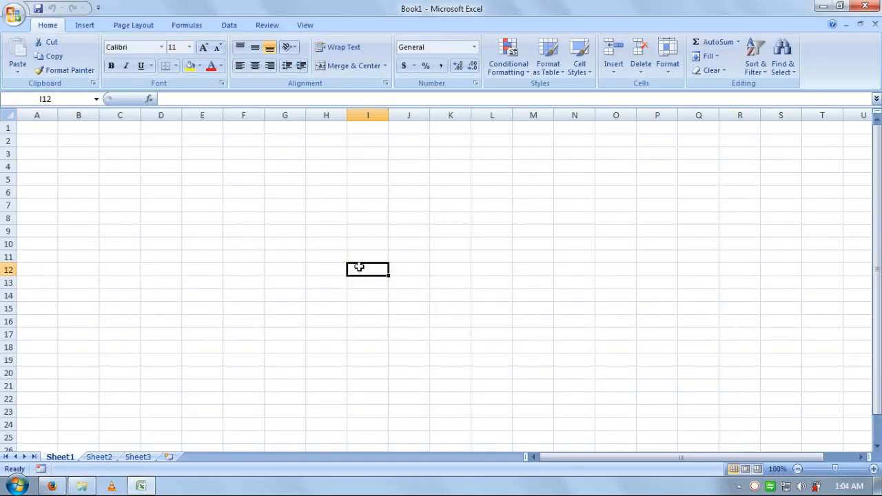
left_click(873, 469)
left_click(873, 469)
left_click(873, 469)
left_click(873, 469)
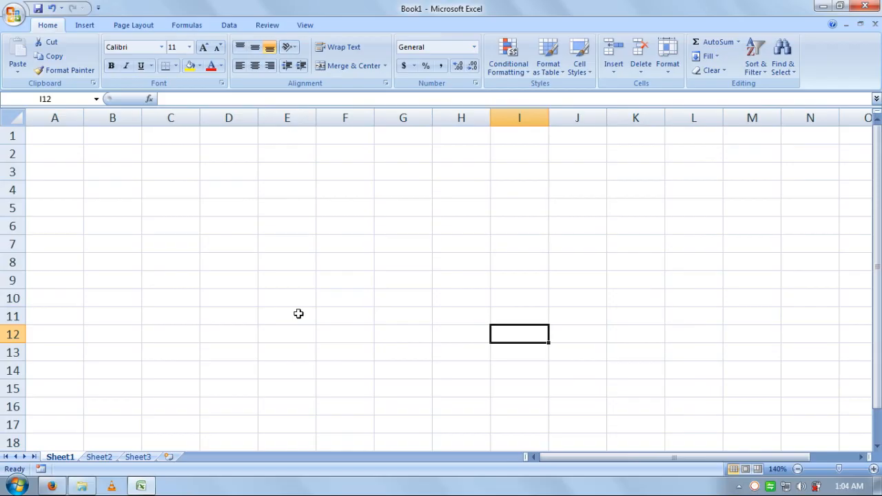
Step: Move the selection to cell A5, where the table headings will start
key("Left")
key("Left")
key("Left")
key("Left")
key("Left")
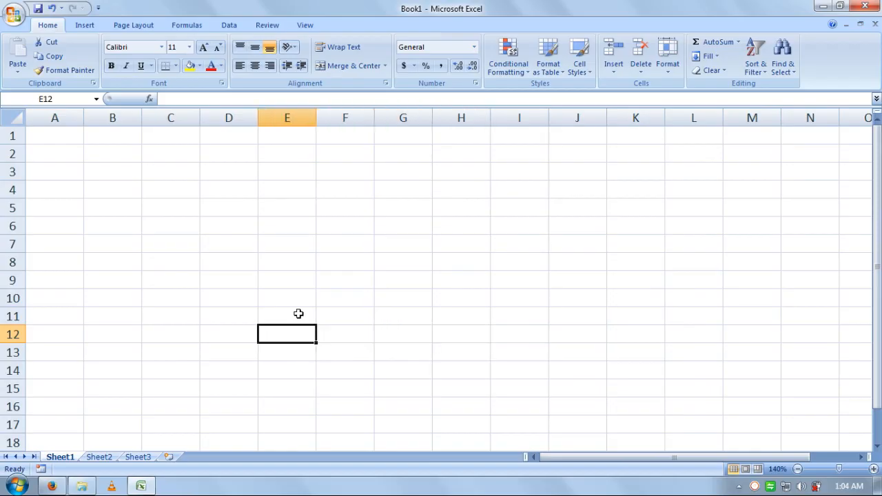
key("Up")
key("Up")
key("Up")
key("Up")
key("Left")
key("Left")
key("Up")
key("Up")
key("Left")
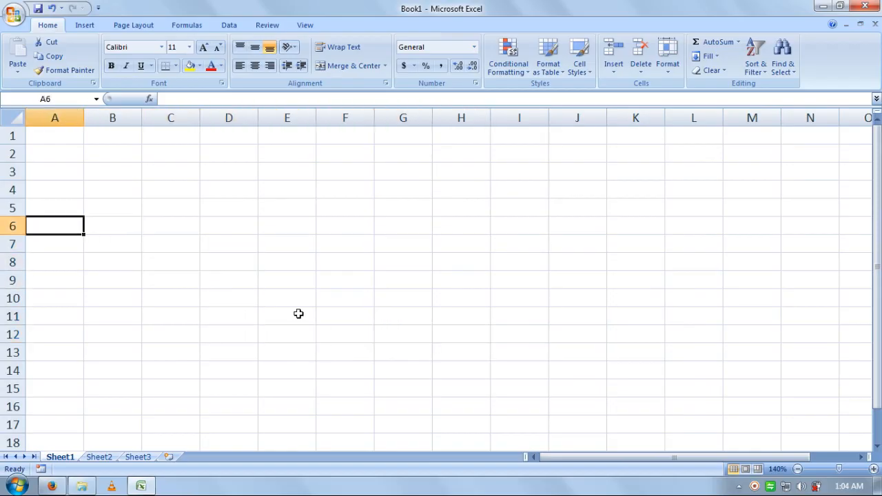
key("Up")
key("Up")
key("Down")
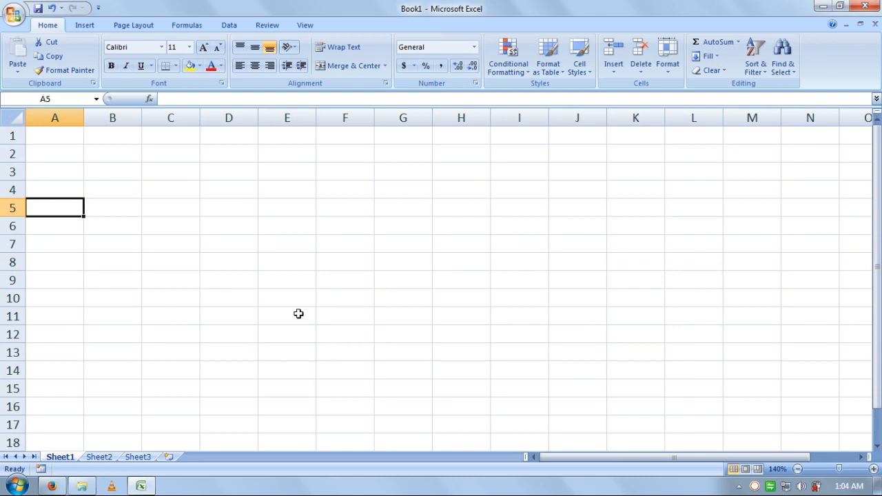
Step: Enter the headings S.No., year and month in A5:C5
type("S.No.")
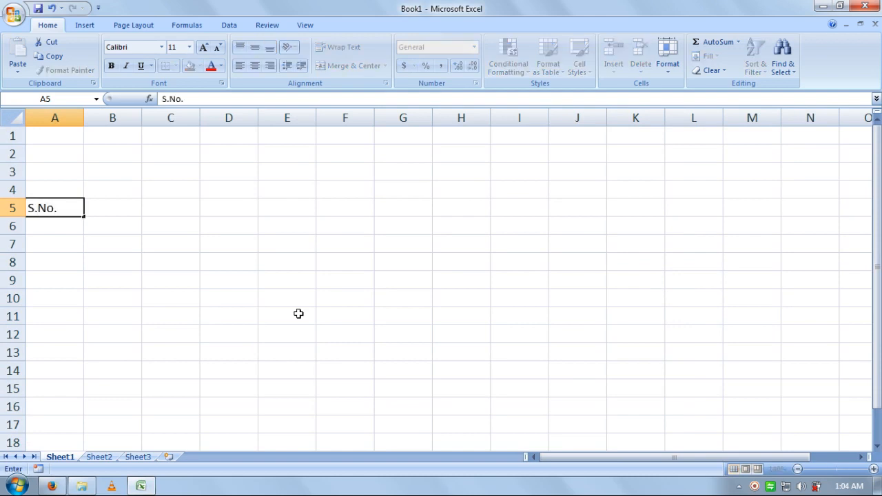
key("Right")
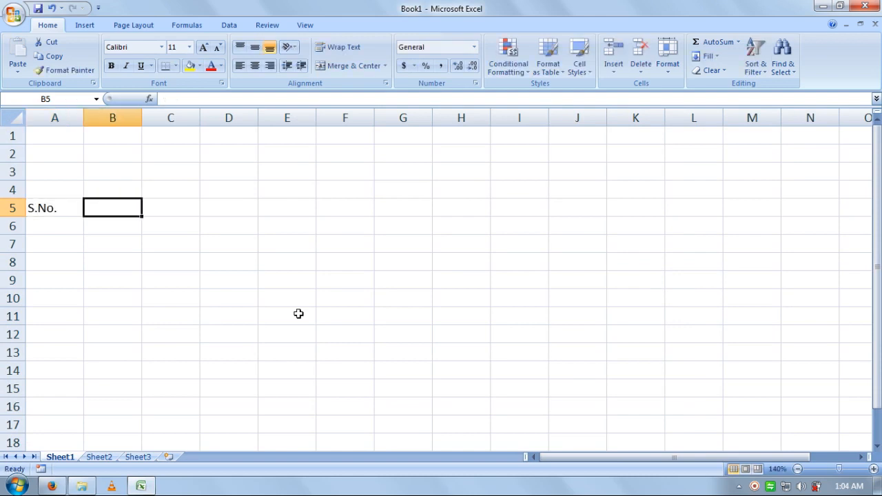
type("year")
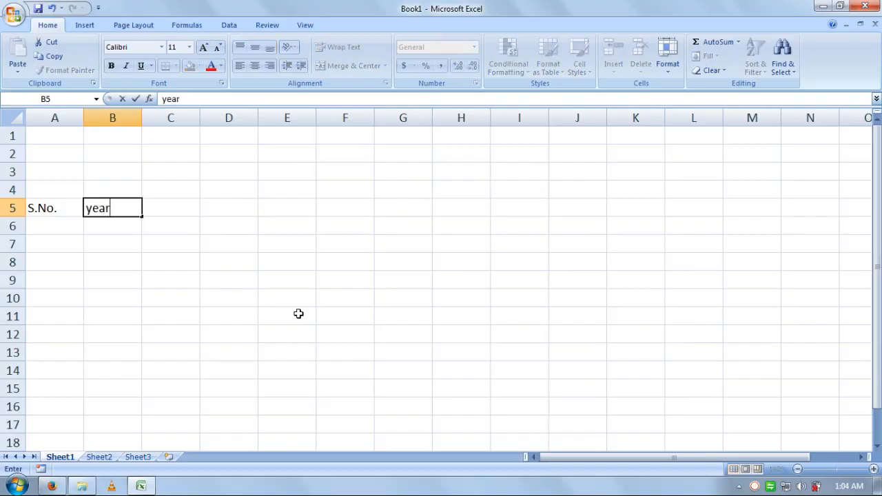
key("Right")
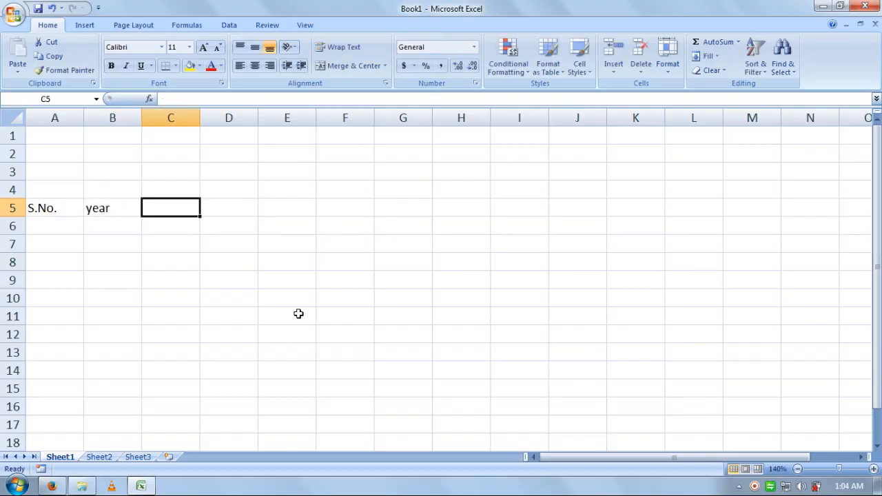
key("Left")
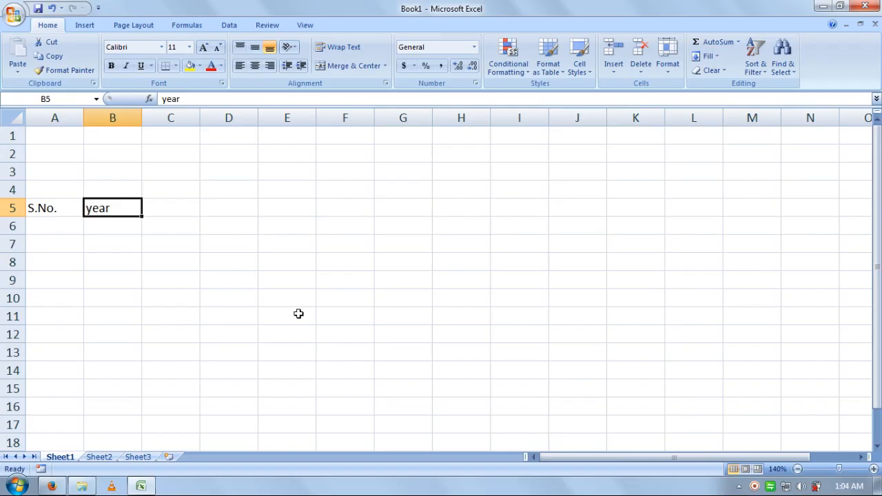
key("Right")
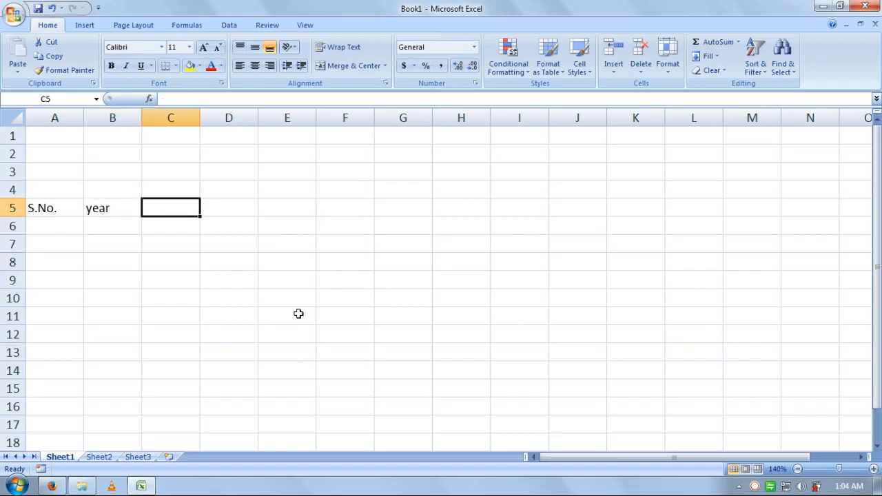
type("month")
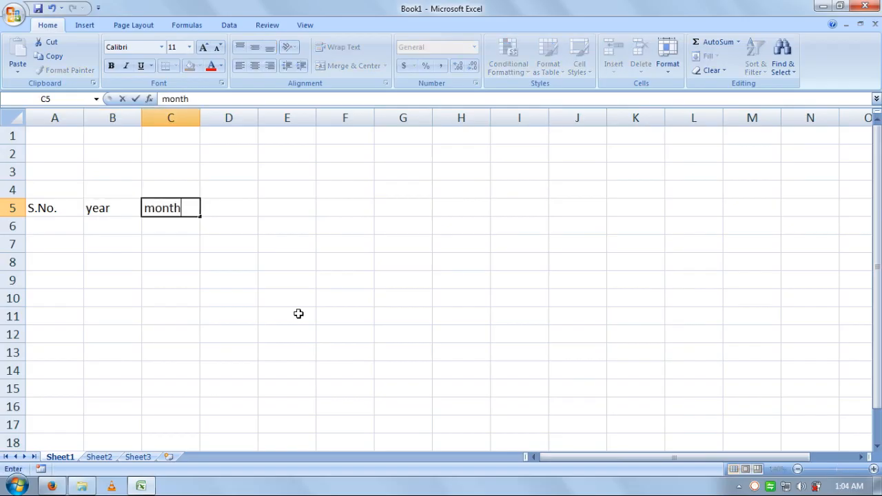
key("Return")
Step: Retype B5 and C5 as capitalised Year and Month
key("Up")
key("Left")
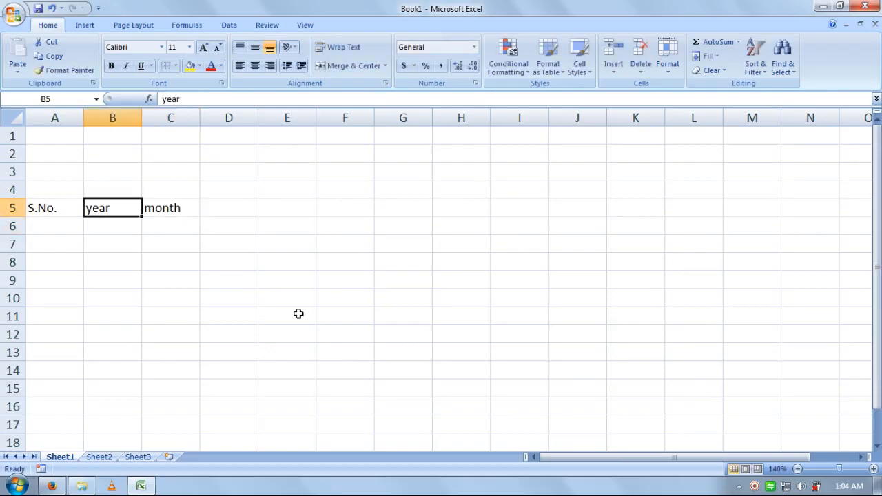
type("Year")
key("Right")
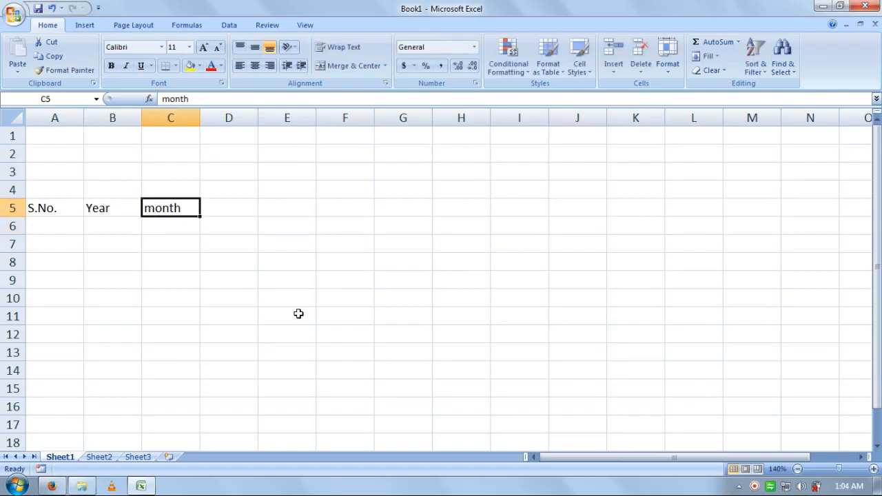
type("Month")
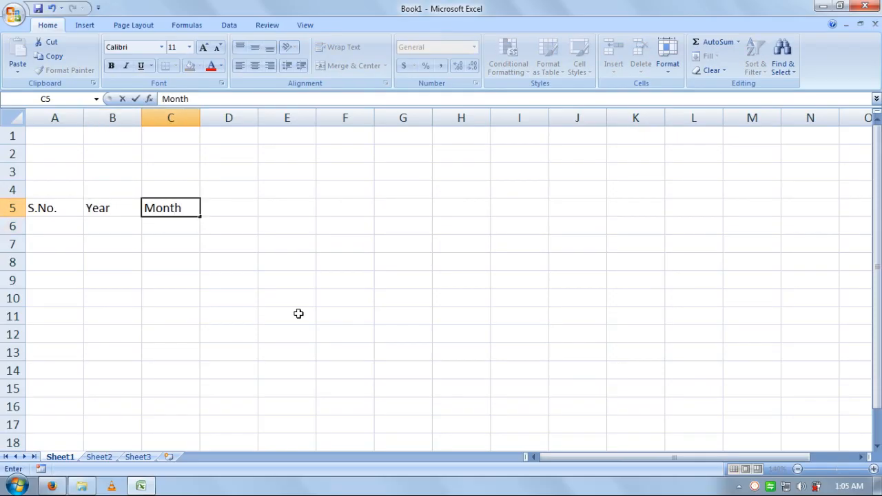
key("Right")
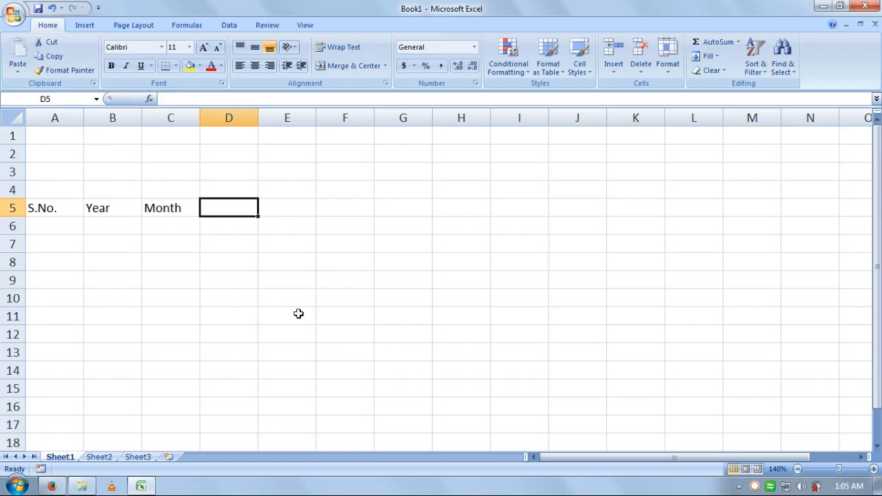
Step: Add the headings Date, Costomer Name, Contacts and Loan Amount in D5:G5
type("date")
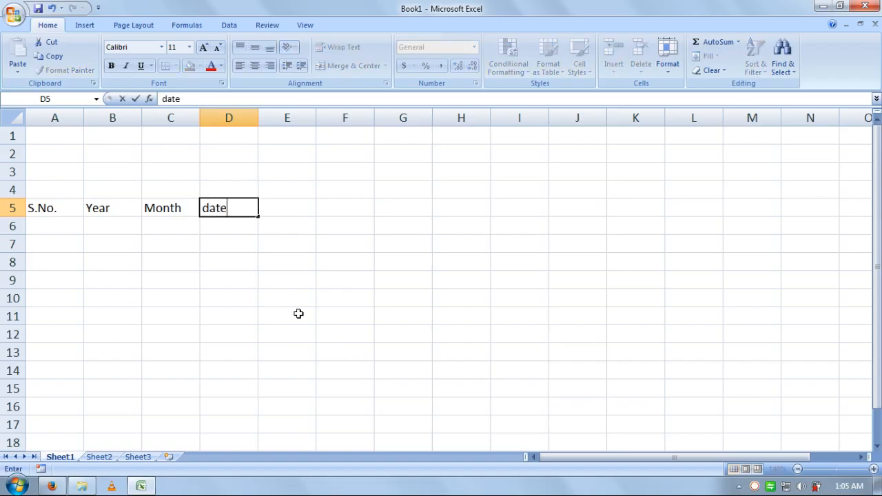
key("ctrl+Return")
type("Date")
key("Right")
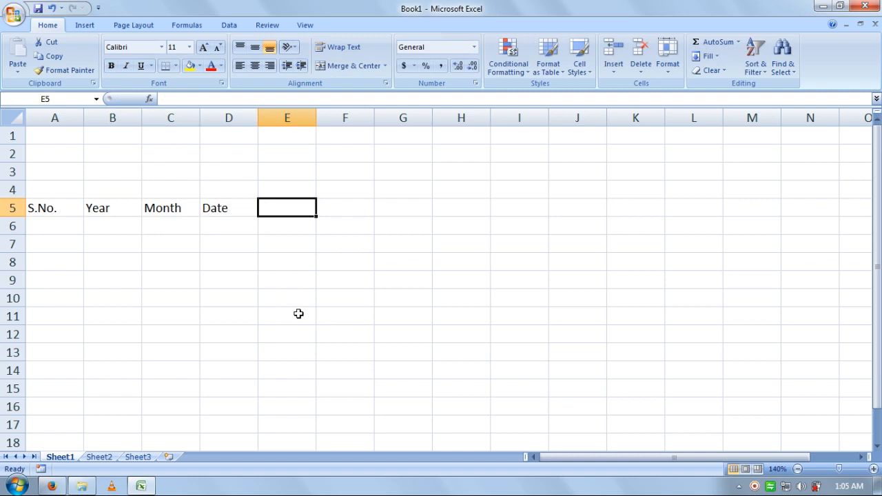
type("Cost")
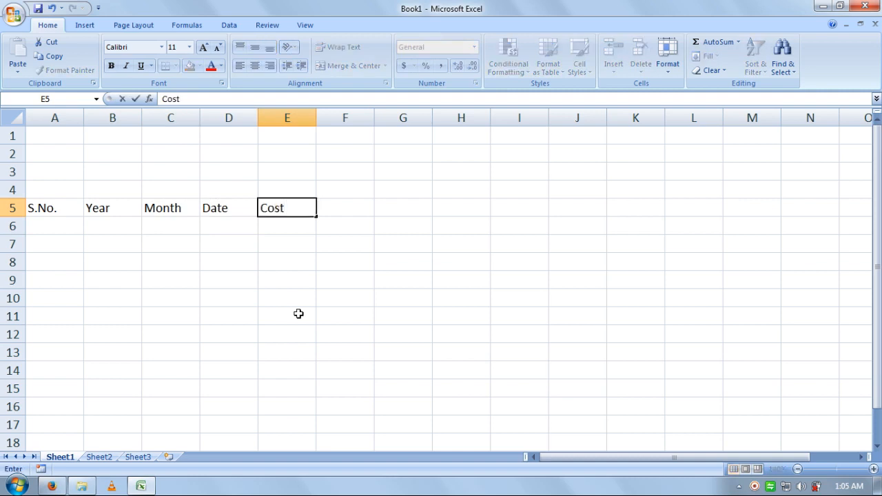
type("omer Name")
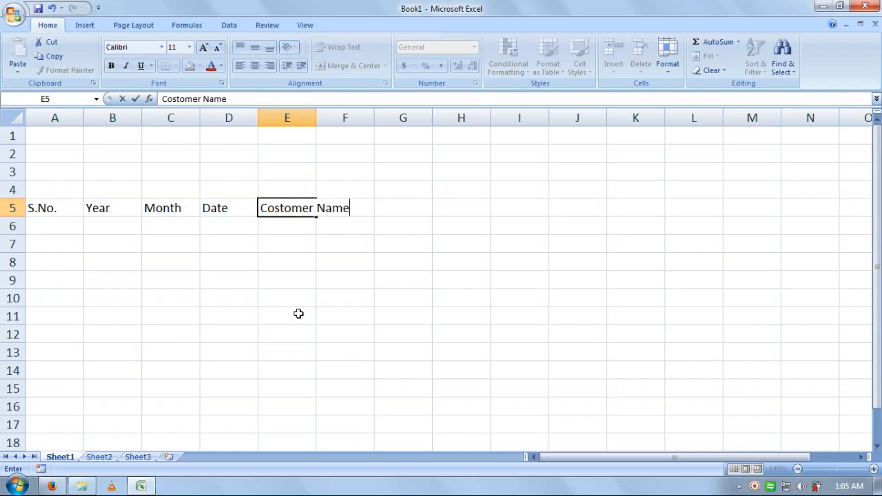
key("Tab")
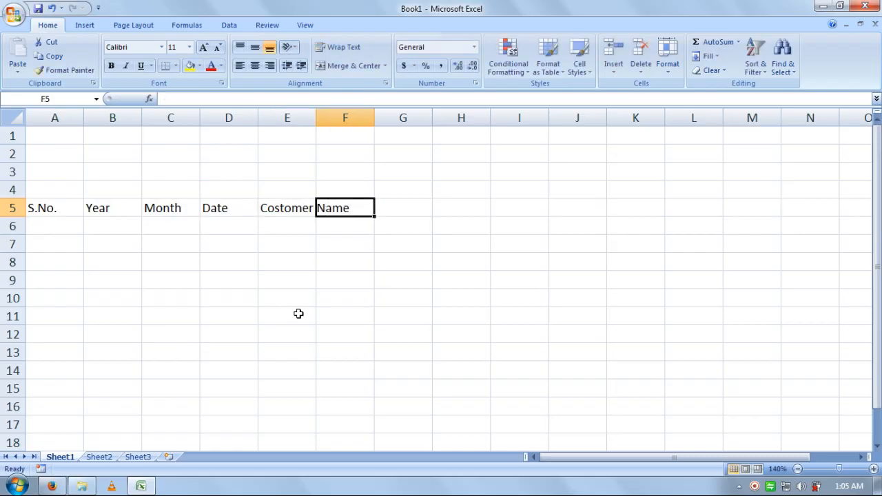
type("Cont")
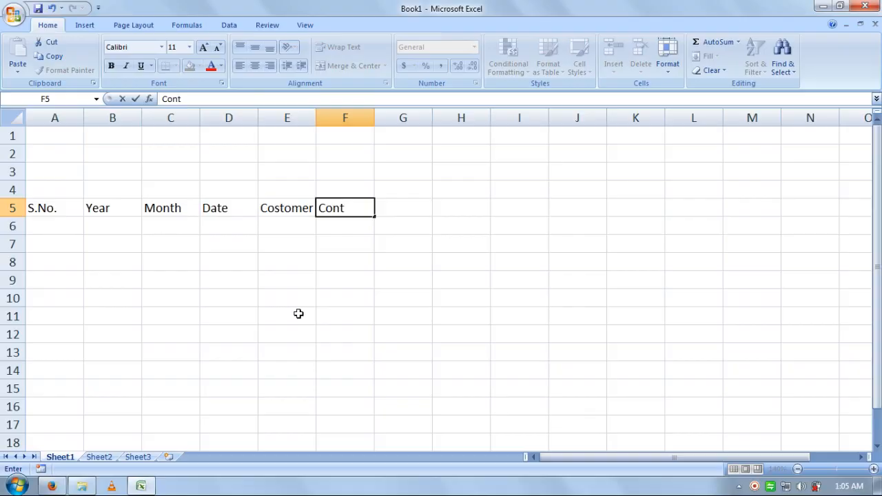
type("acts")
key("Tab")
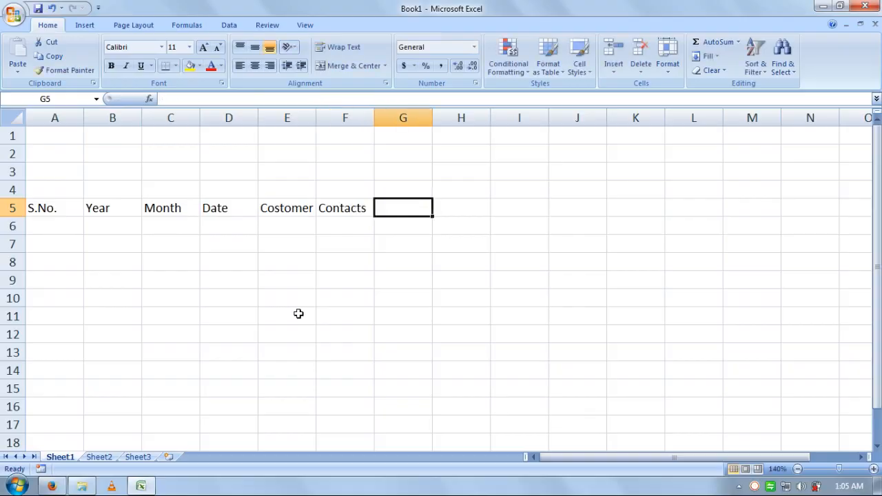
type("Loan")
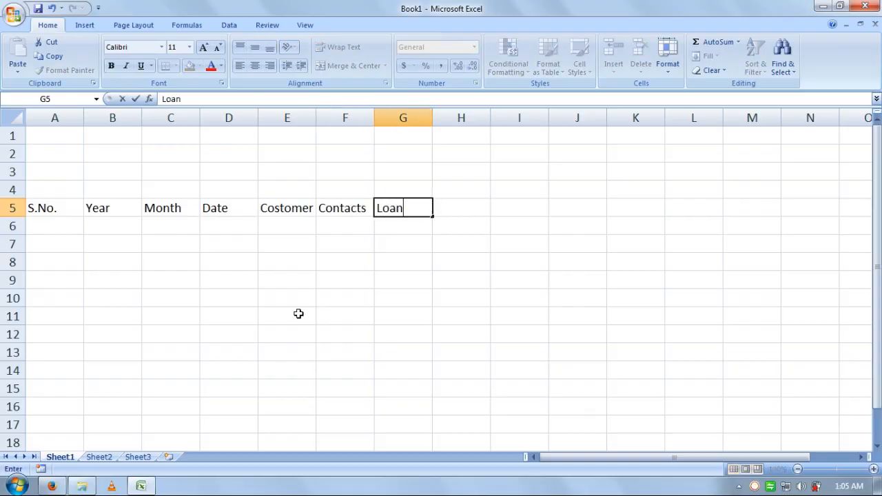
type(" Amount")
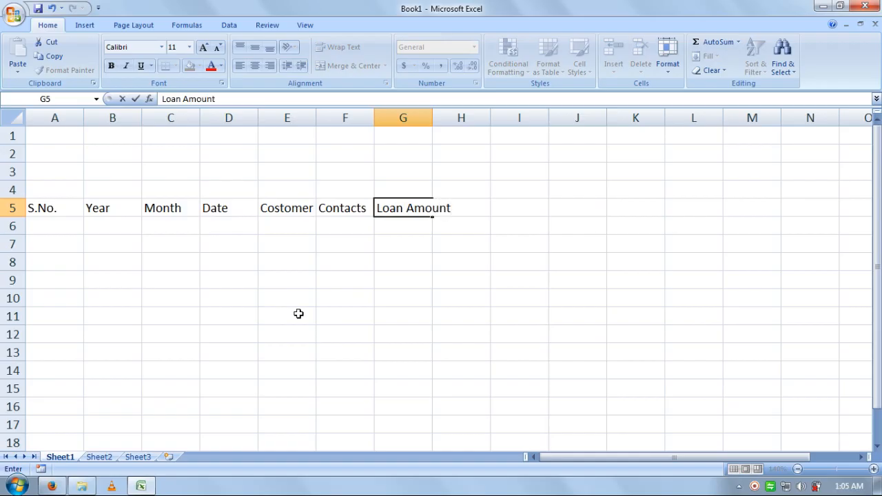
key("Tab")
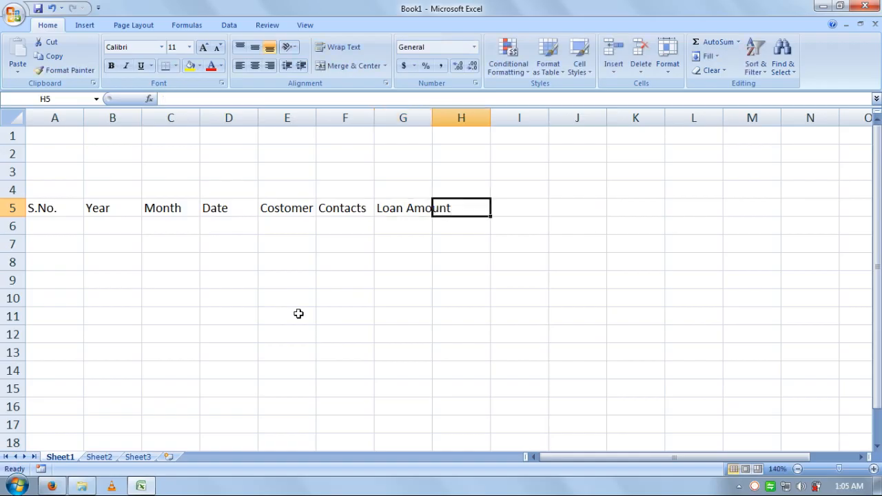
Step: Clear the stray T accidentally entered in H5
type("T")
key("Return")
key("Up")
key("Delete")
key("Left")
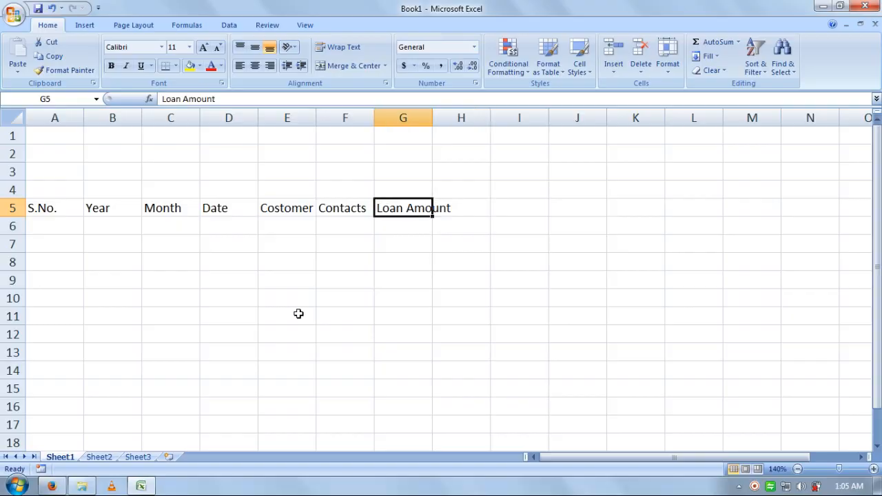
Step: Edit G5 to delete 'Loan', leaving the header Amount
key("F2")
key("Left")
key("Left")
key("Left")
key("Left")
key("Left")
key("Left")
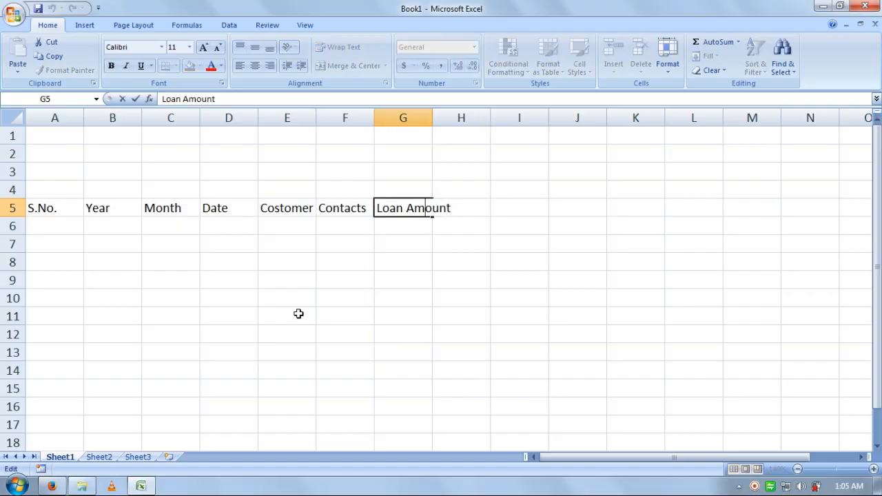
key("shift+Home")
key("ctrl+c")
key("Delete")
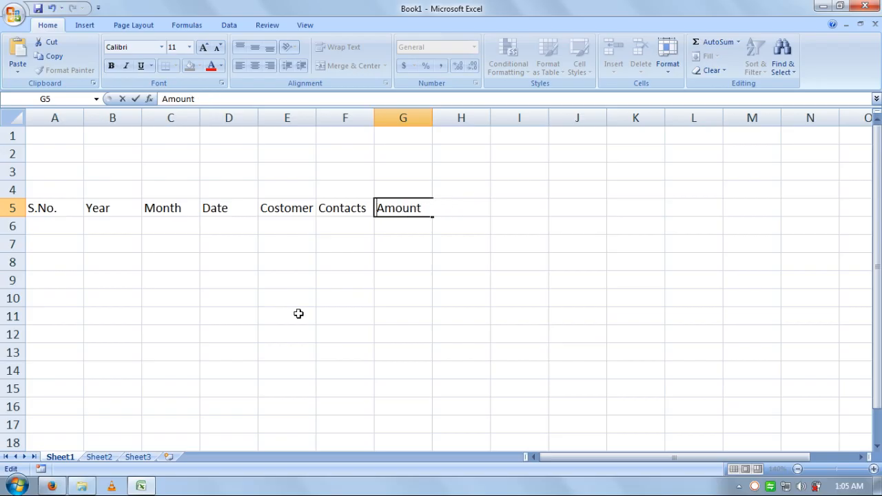
key("Return")
Step: Paste Loan into G4 and add the two-row Time / Duration header in H4:H5
key("Up")
key("Up")
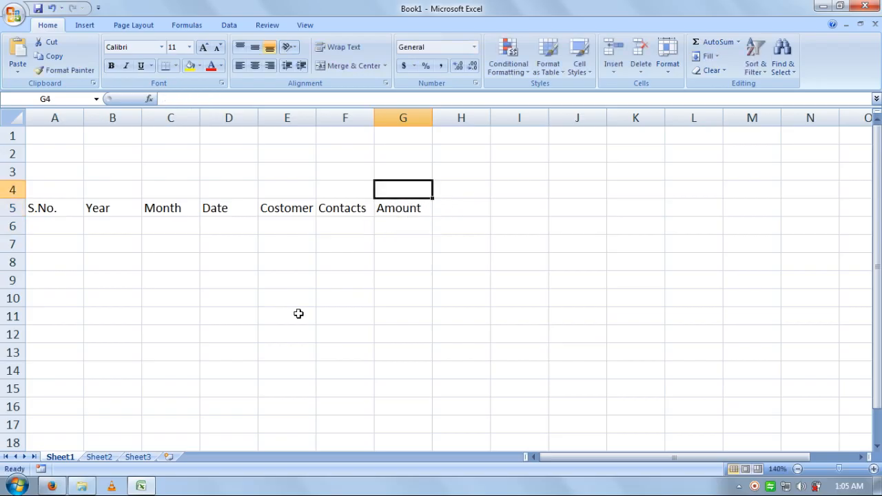
key("ctrl+v")
key("Return")
key("Right")
key("Up")
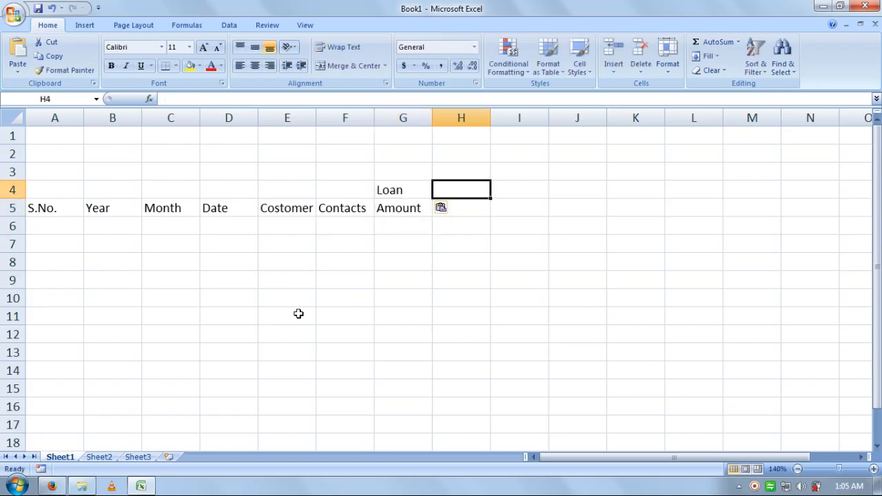
type("Time")
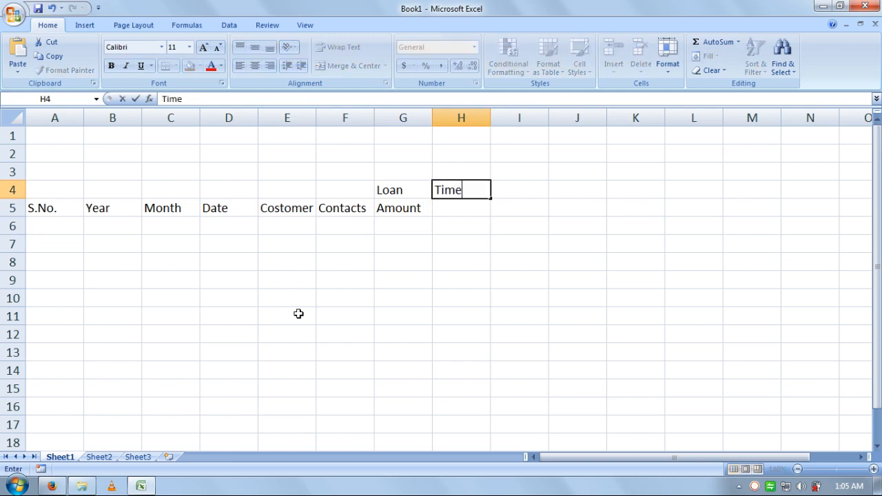
key("Return")
type("D")
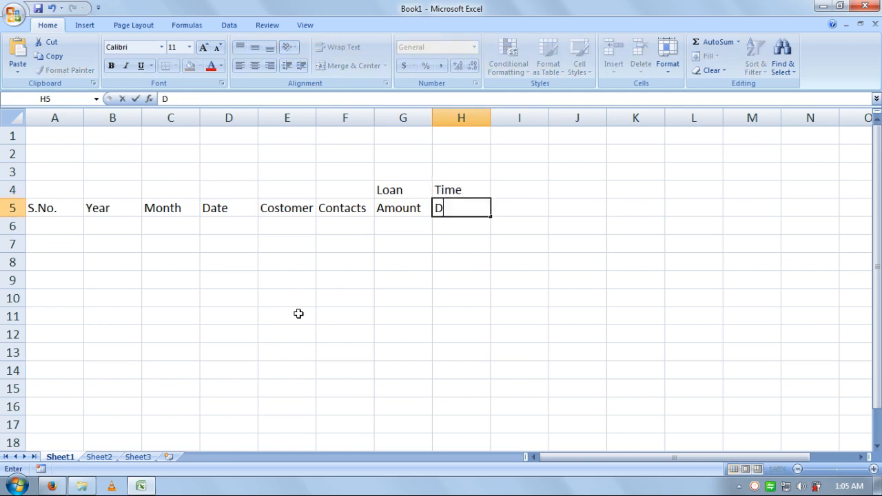
type("uration")
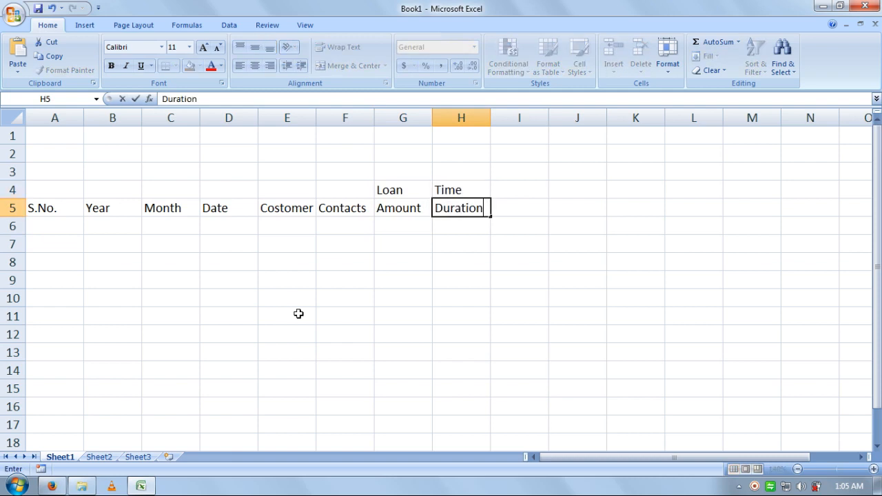
key("Return")
Step: Type total / Installment in I4:I5, fixing the Installmeny typo
key("Right")
key("Up")
key("Up")
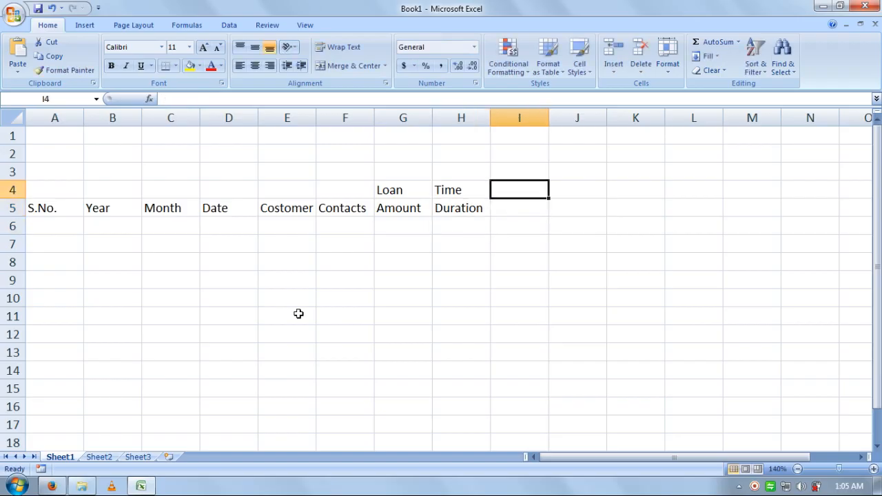
type("total")
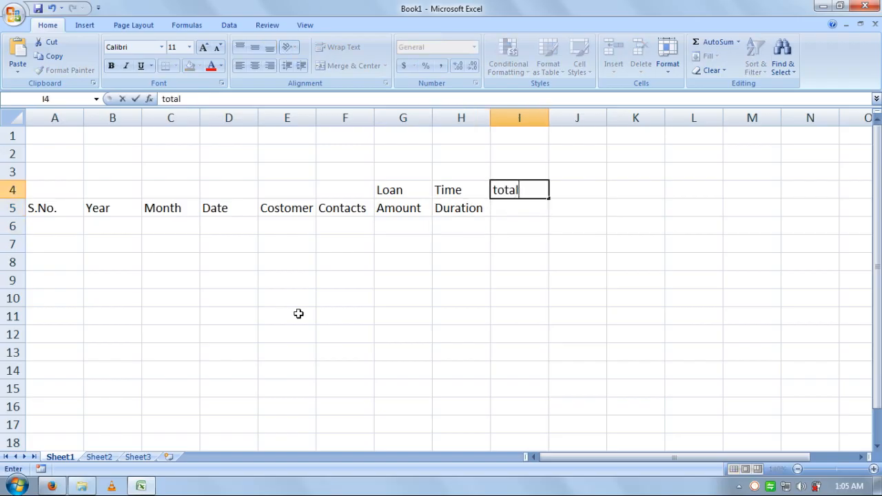
key("Return")
type("Insta")
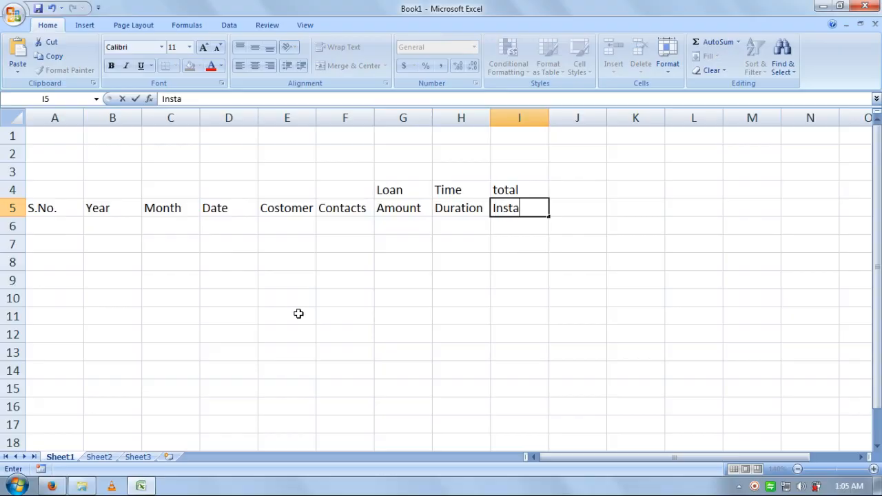
type("llmeny")
key("BackSpace")
type("t")
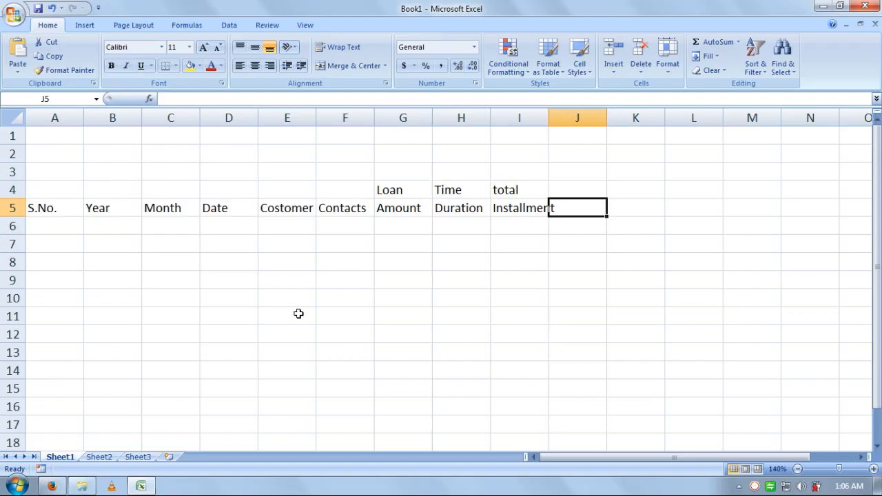
Step: Capitalise the I4 label from total to Total
key("Up")
key("Left")
key("F2")
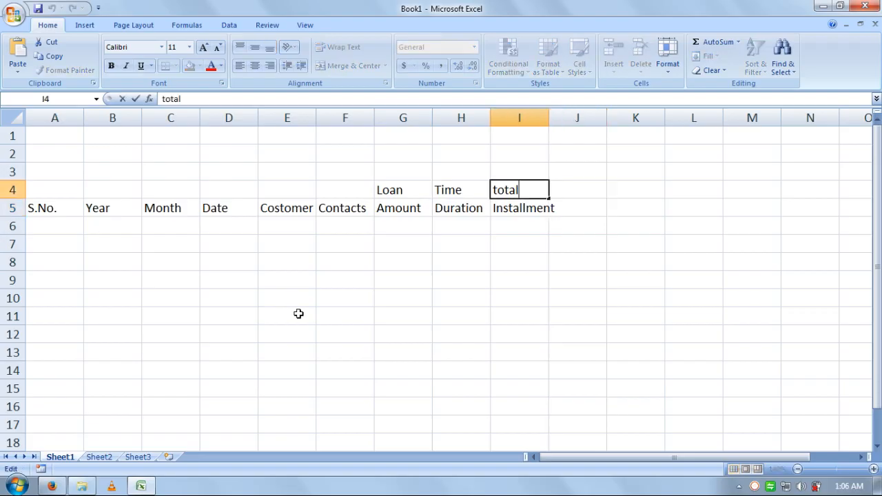
key("Home")
key("Delete")
type("T")
key("BackSpace")
type("T")
key("Return")
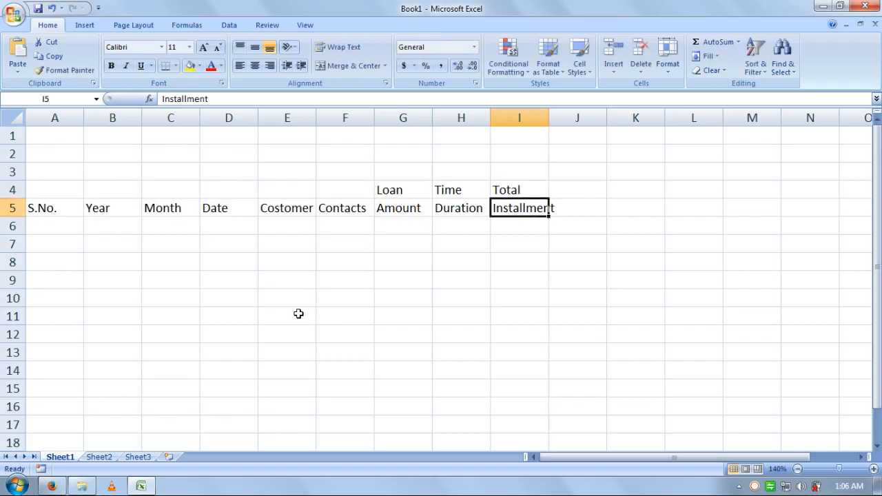
Step: Add the Interest Rate and Monthly Installment headers in J4:K5
key("Right")
key("Up")
type("In")
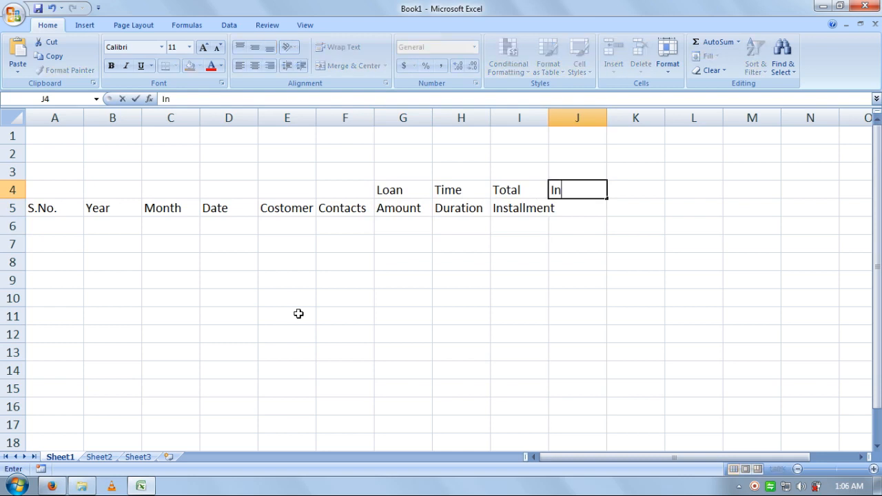
type("terest")
key("Return")
type("Rate")
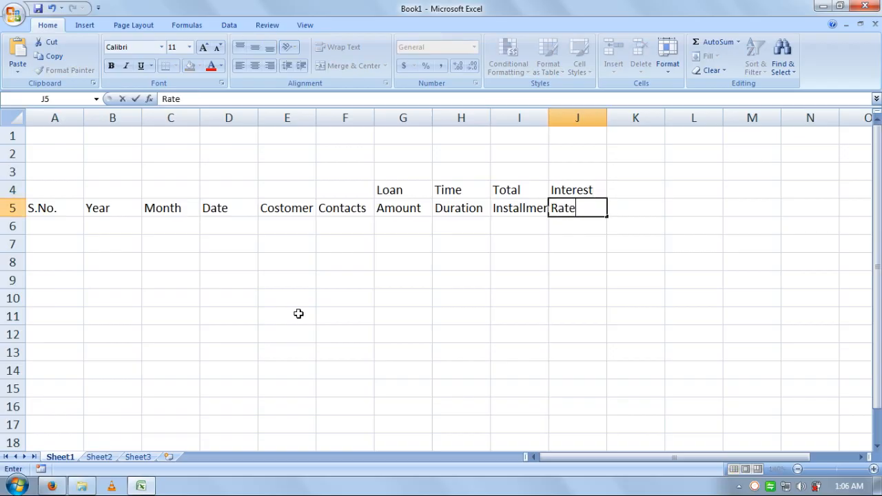
key("Return")
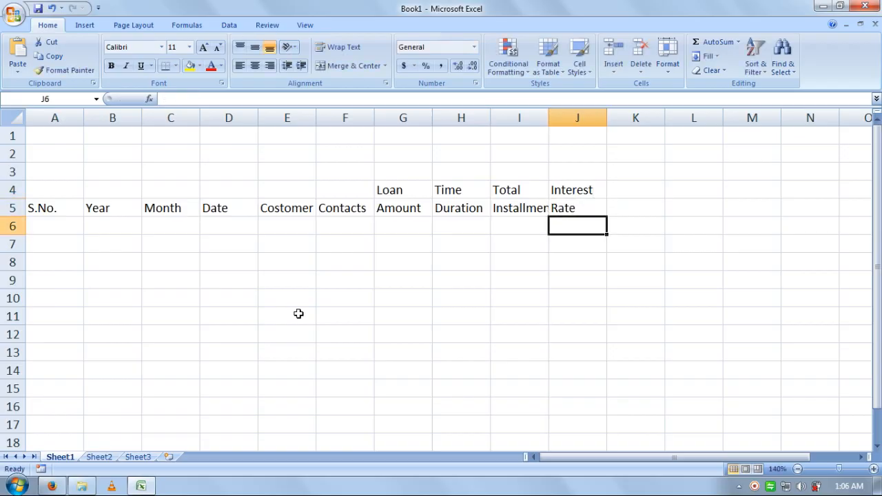
key("Right")
key("Up")
key("Up")
type("Mo")
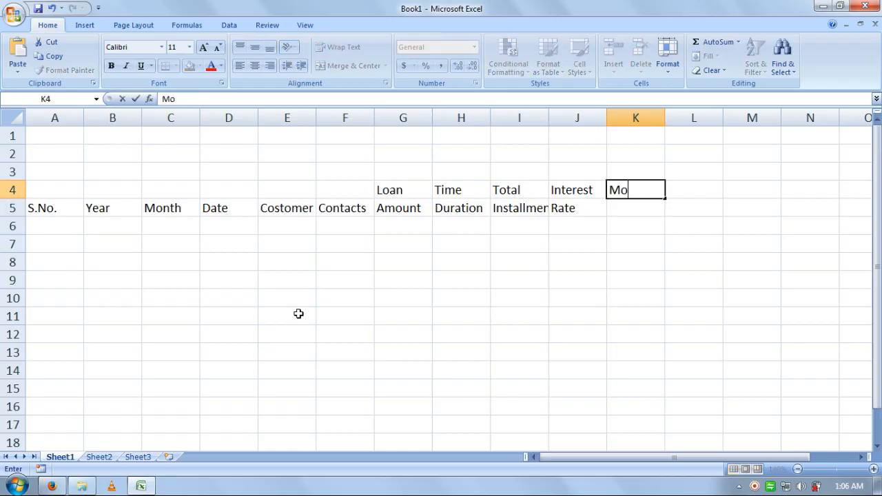
type("nthly")
key("Return")
type("In")
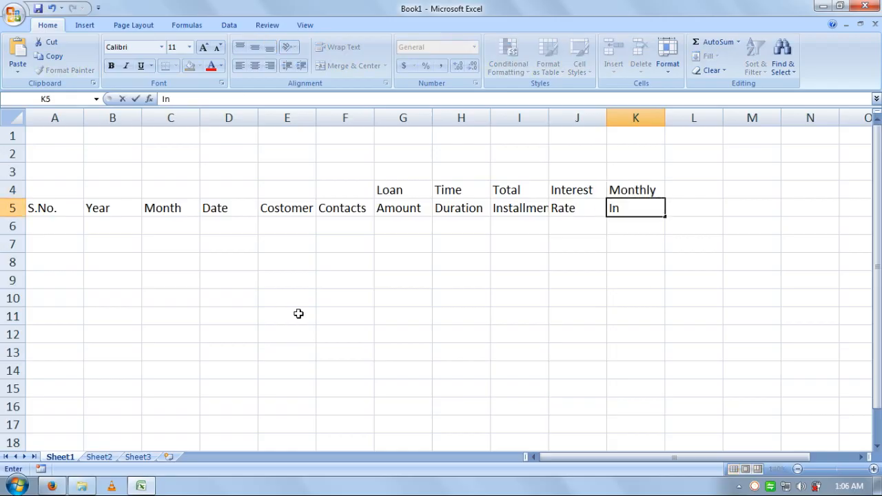
type("stallment")
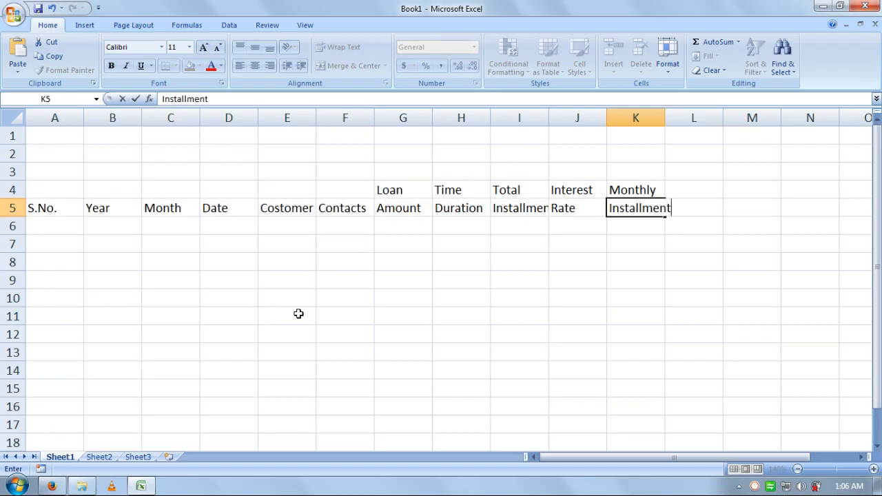
key("Tab")
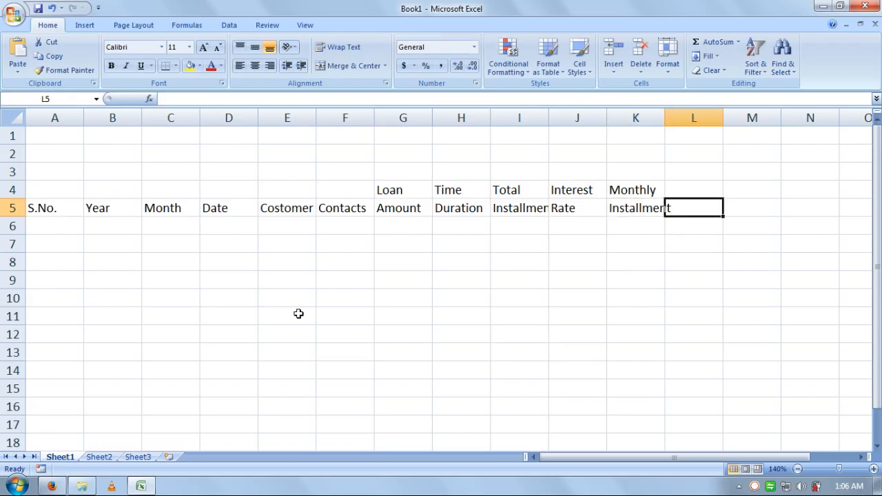
Step: Add the Monthly Interest and Per Month Installment headers in L4:M5
key("Up")
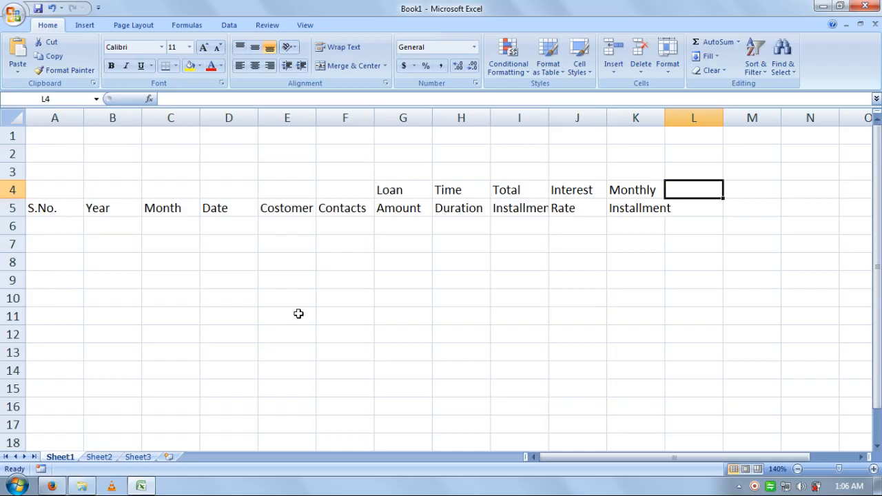
type("Monthly")
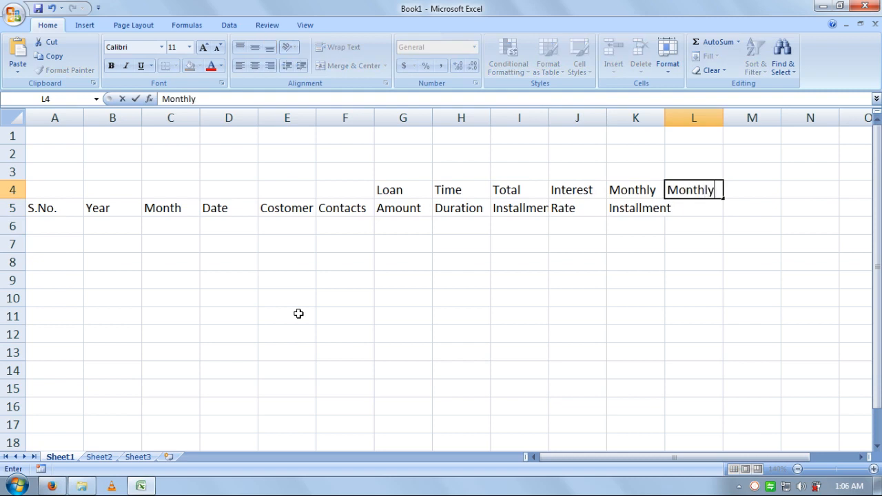
key("Return")
type("In")
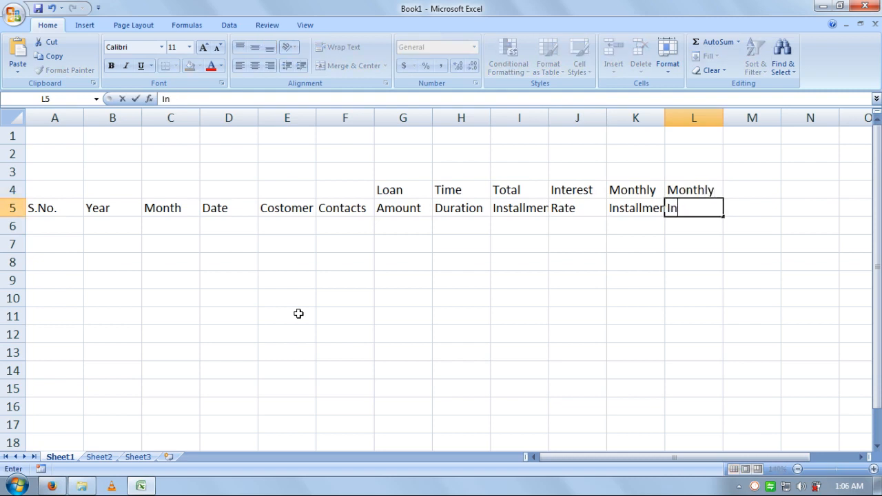
type("terest")
key("Tab")
key("Up")
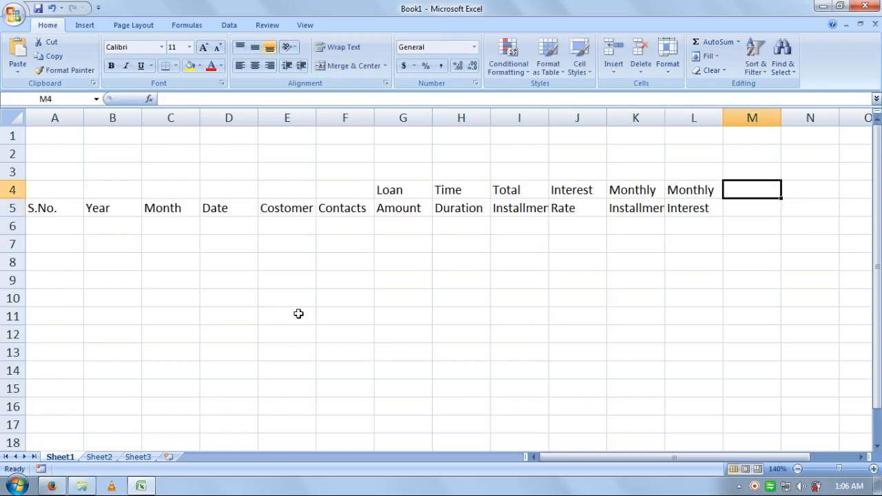
type("Pe")
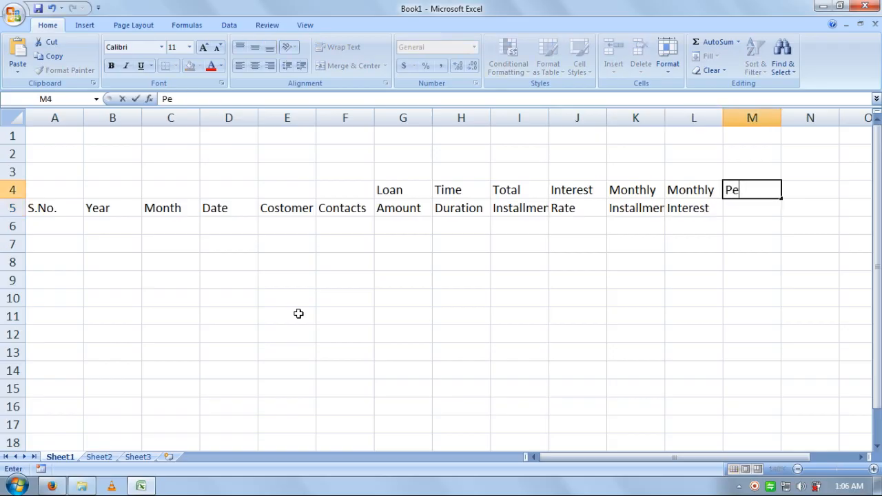
type("r Month")
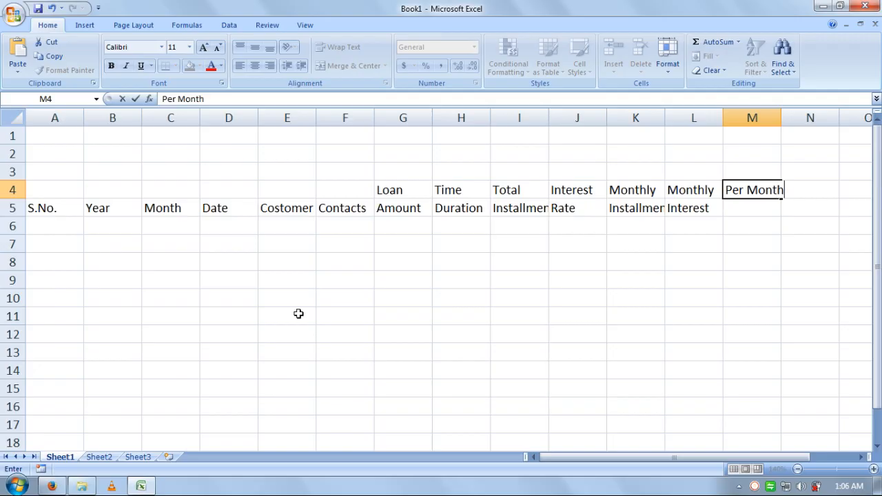
key("Return")
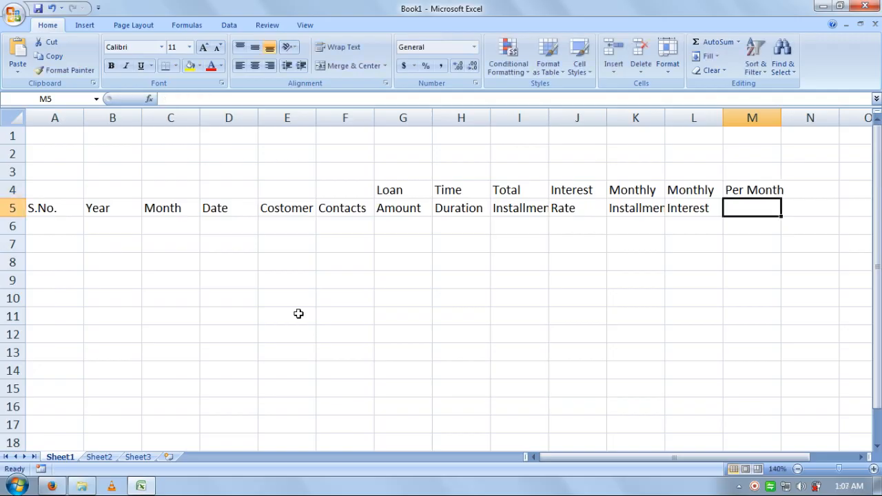
type("Ins")
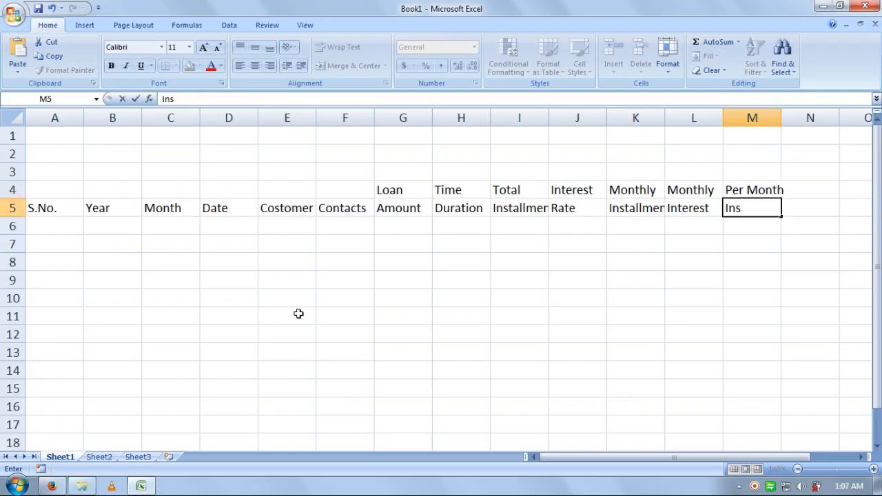
type("tallment")
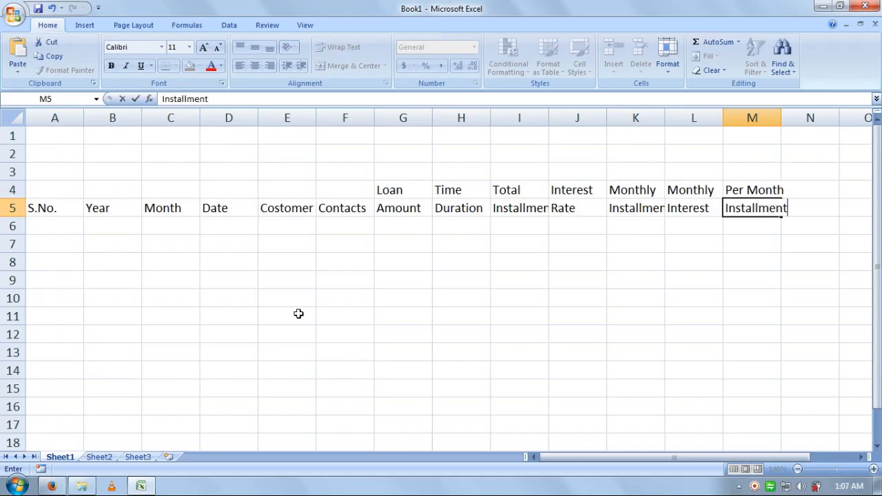
key("Return")
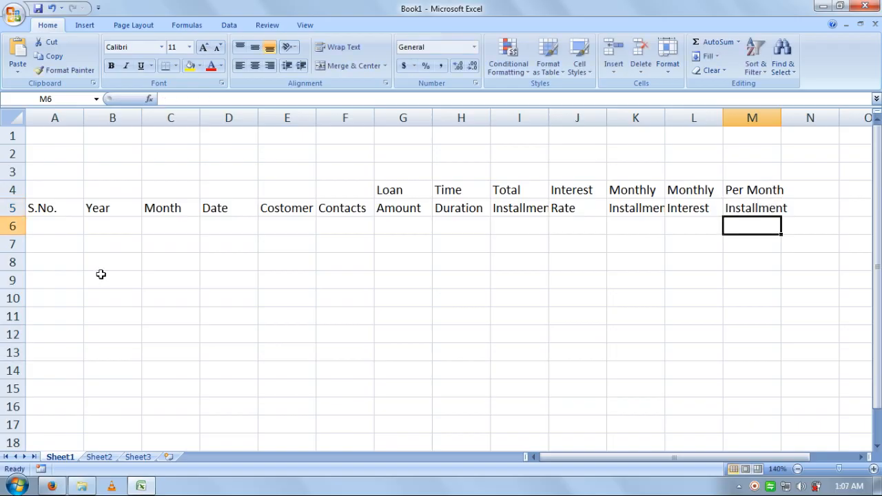
Step: Enter serial numbers 1 to 10 down A6:A15
left_click(57, 224)
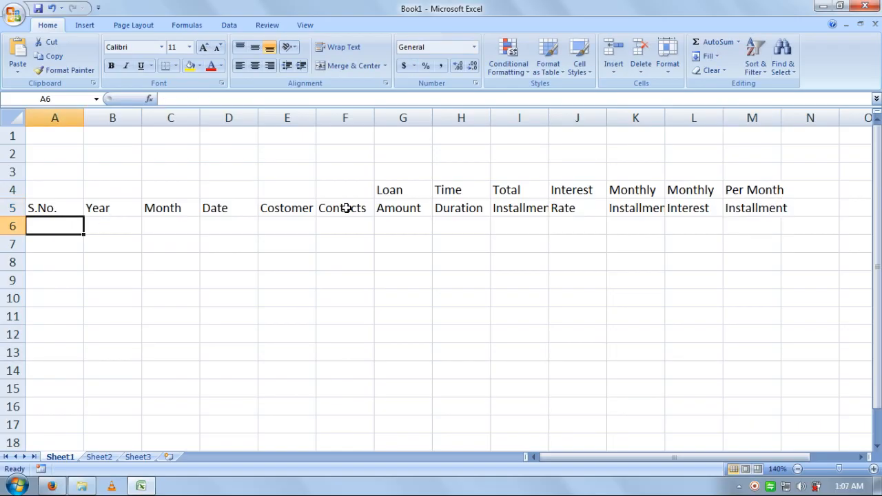
type("1 2")
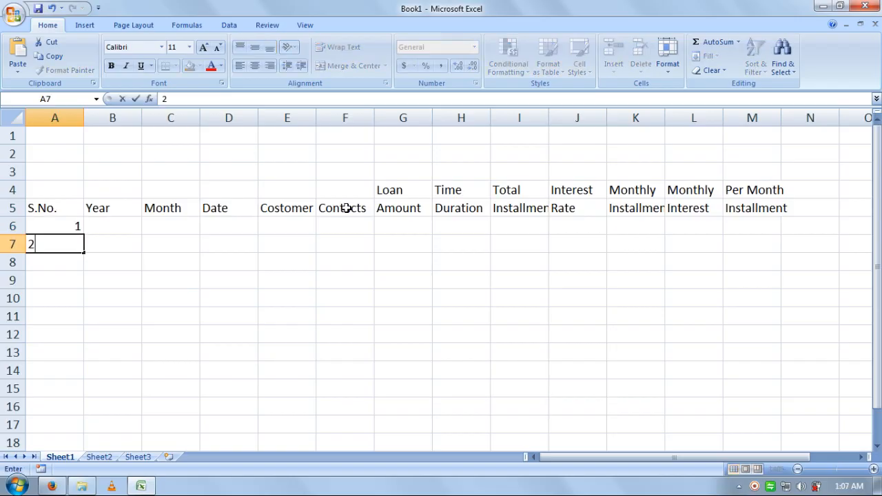
type(" 3 4 5 6 7 8 9")
key("Return")
type("10")
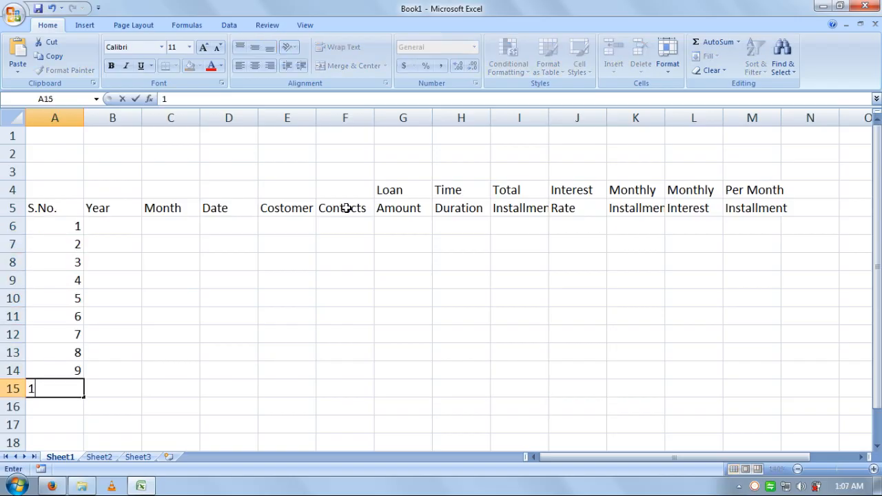
key("Return")
Step: Type 2017 in B6 and fill it down B6:B15 with Ctrl+D
key("Right")
key("ctrl+Up")
key("Down")
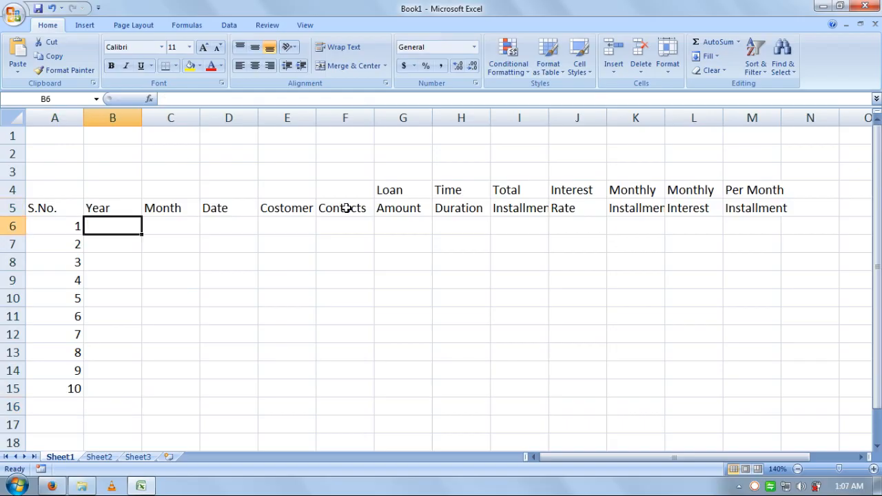
type("2017")
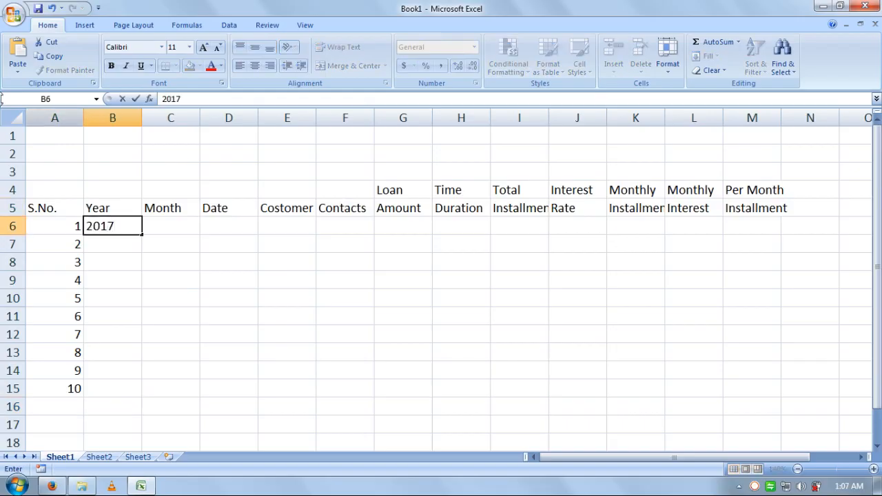
left_click(115, 388)
left_click_drag(118, 388, 126, 228)
key("ctrl+d")
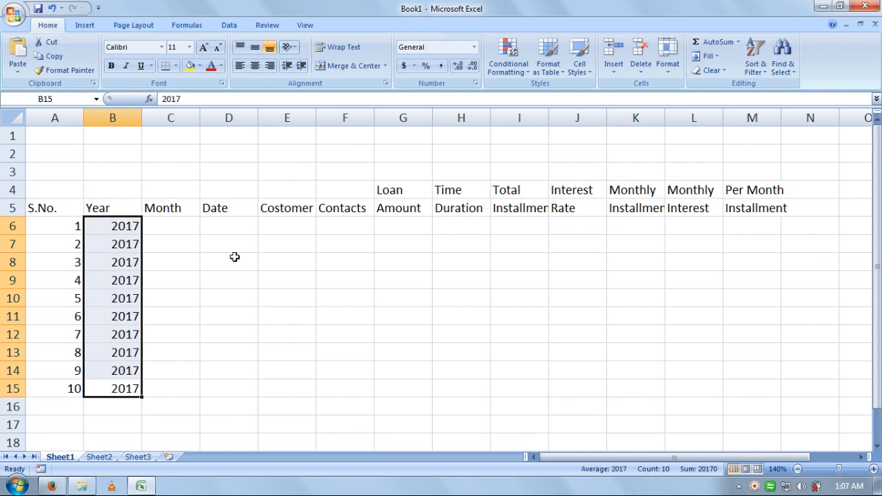
left_click(166, 229)
Step: Enter Jan in C6 and the date 2-Jan-2016 in D6
type("Jan")
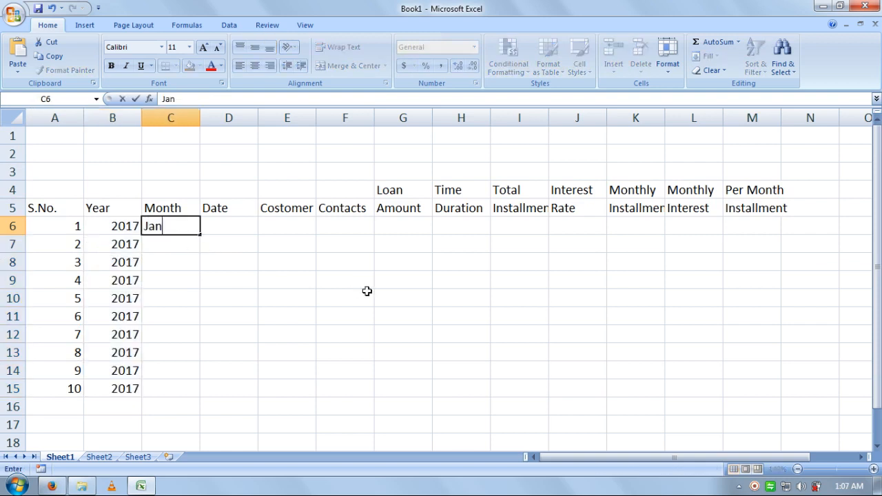
key("Return")
key("Right")
key("Up")
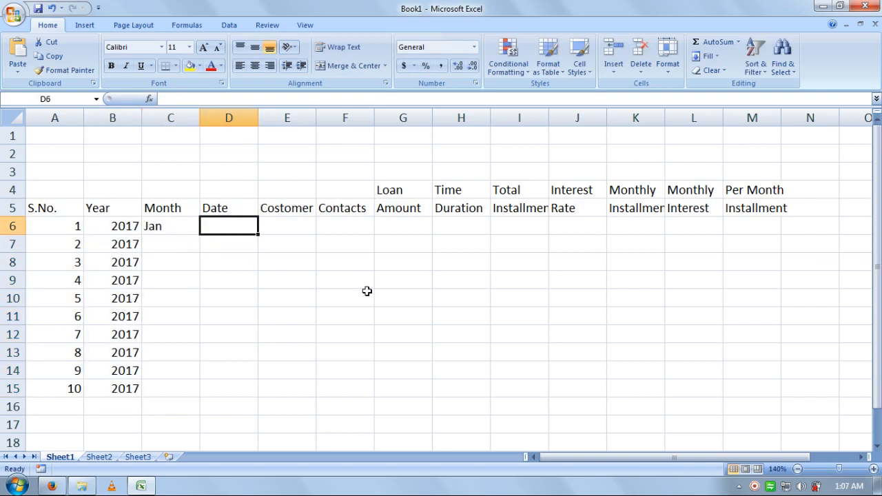
type("2-Jan")
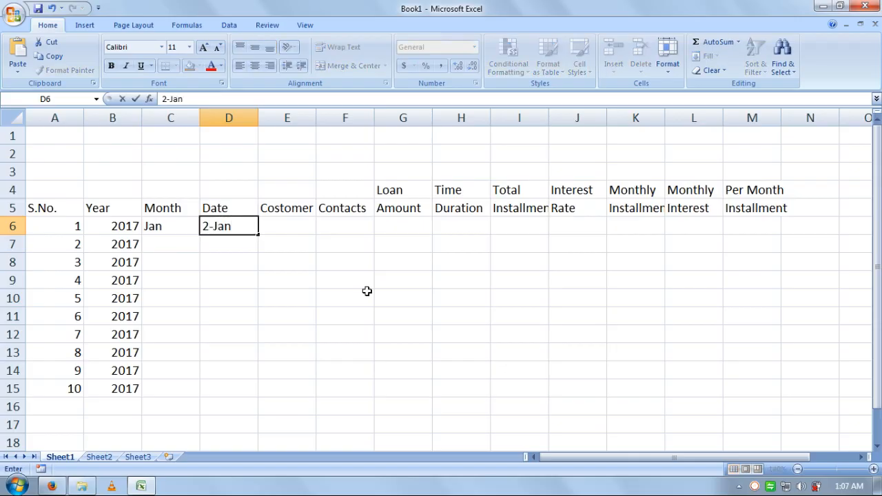
type("-2016")
key("Tab")
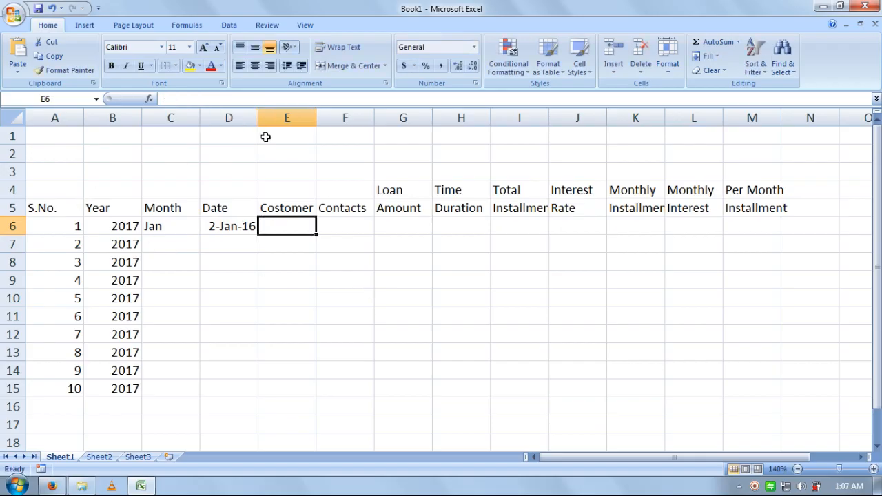
Step: Widen the Date and customer name columns, then enter the customer's full name in E6
left_click_drag(258, 118, 280, 118)
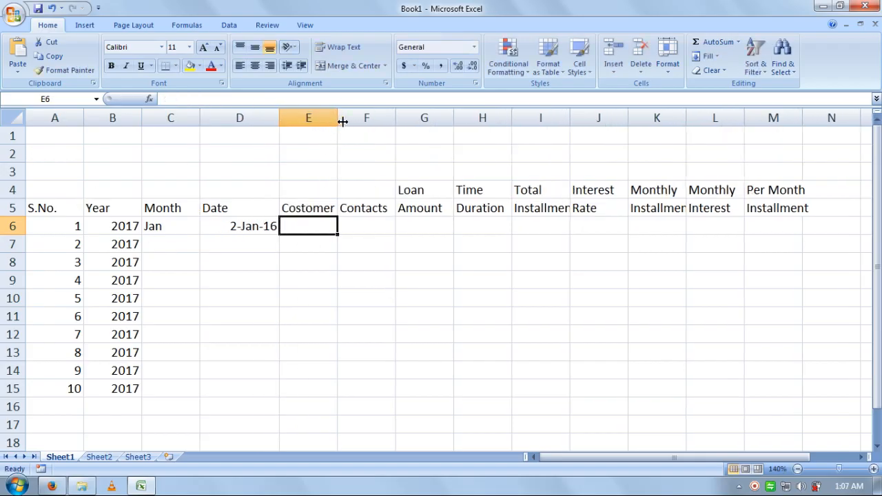
left_click_drag(339, 118, 398, 124)
left_click(339, 191)
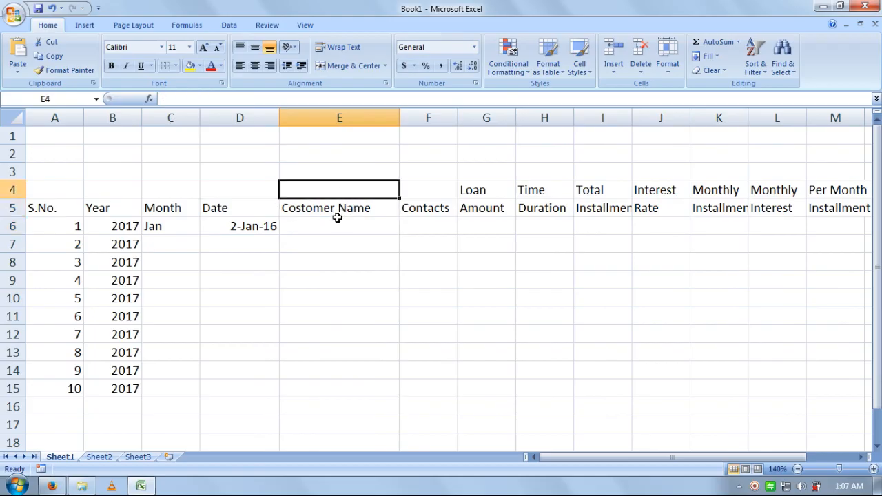
left_click(338, 221)
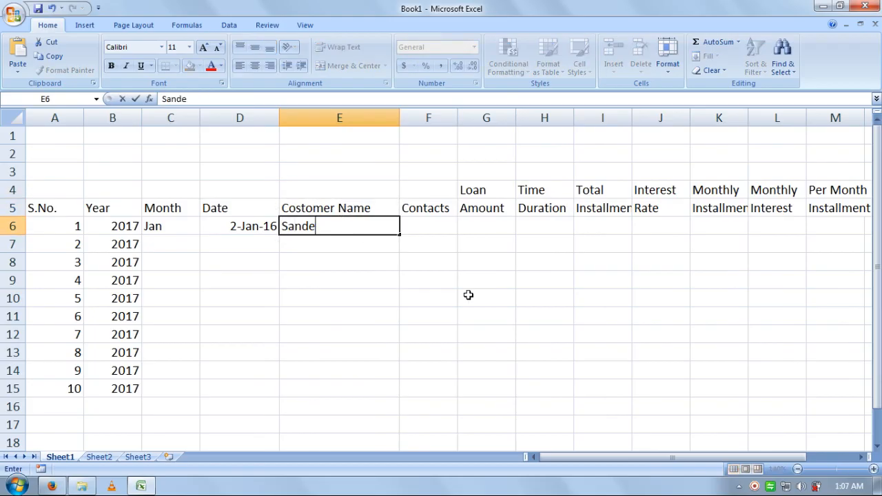
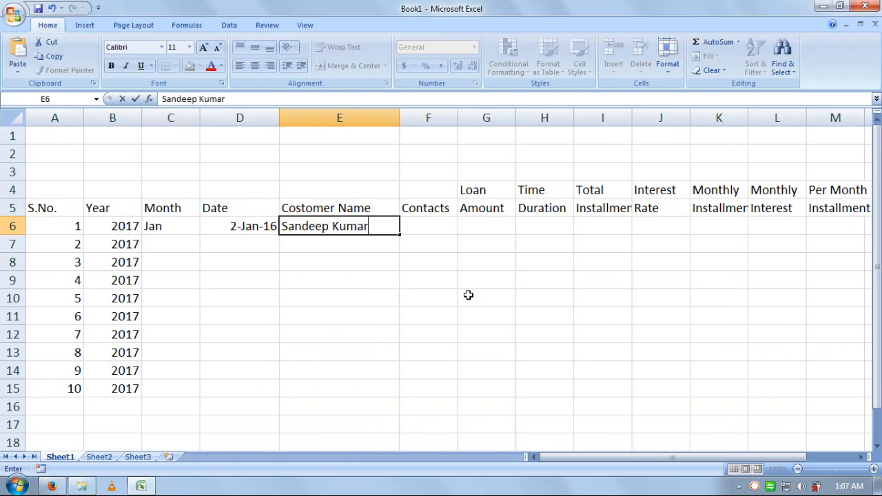
key("Tab")
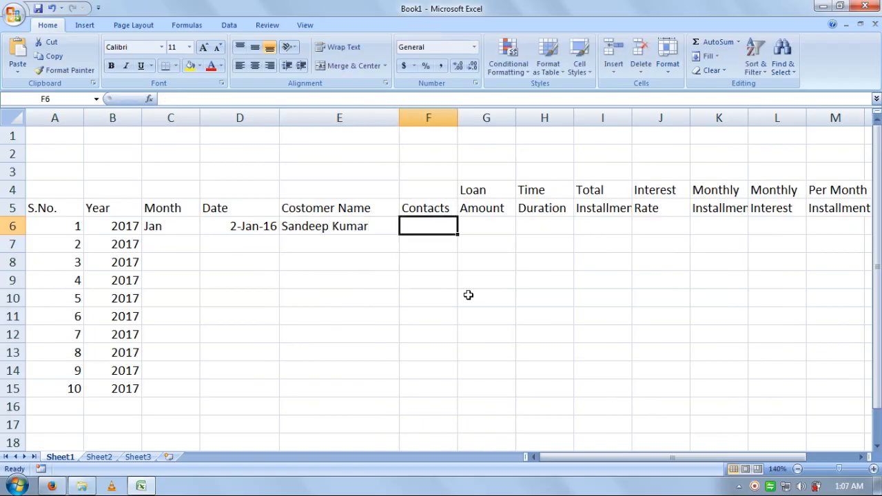
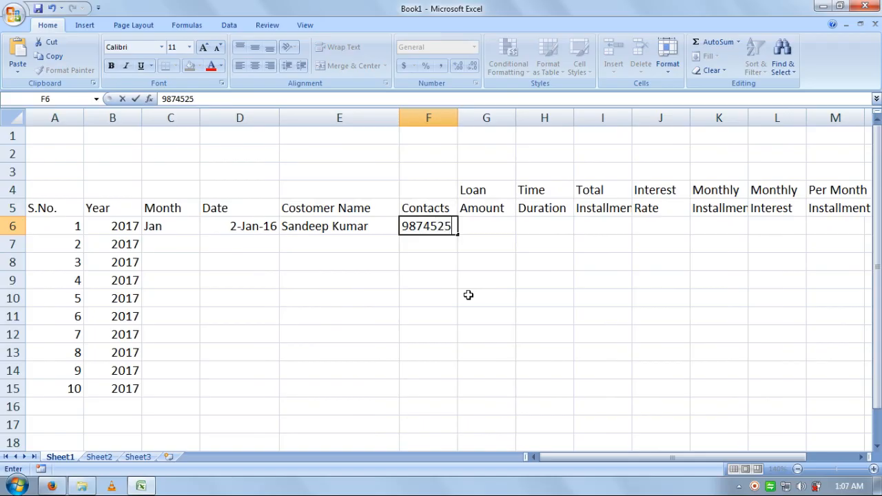
Step: Fill in the customer's contact number, loan amount 500000 and duration 2 Years
key("Tab")
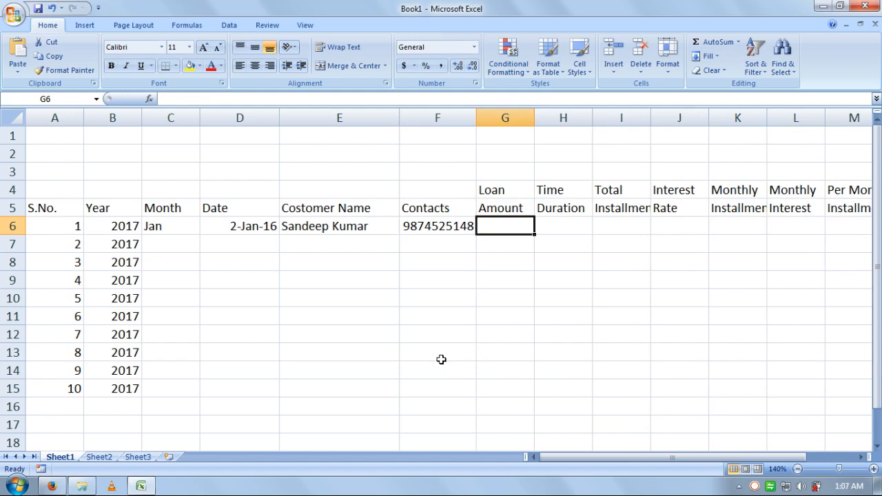
type("500000")
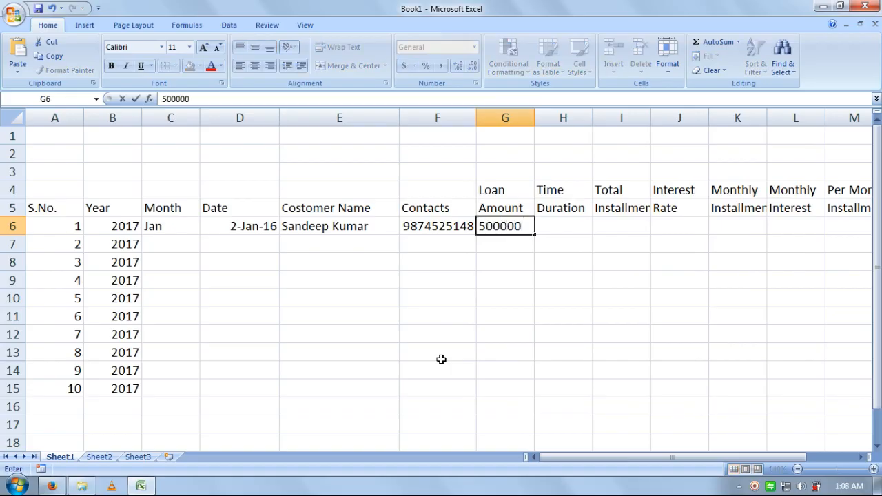
key("Tab")
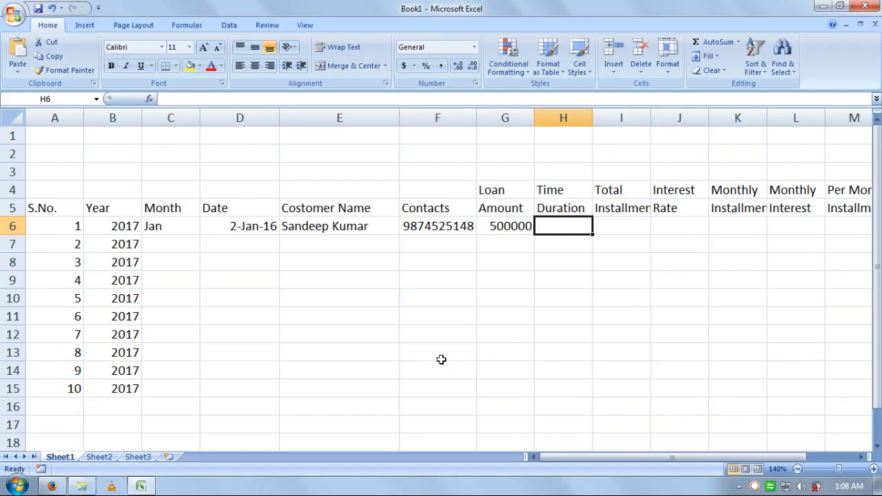
type("2")
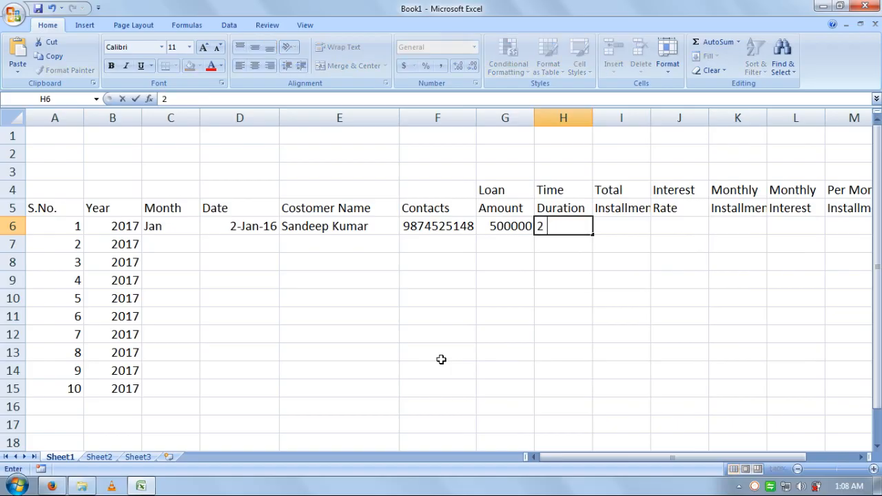
type(" Years")
key("Tab")
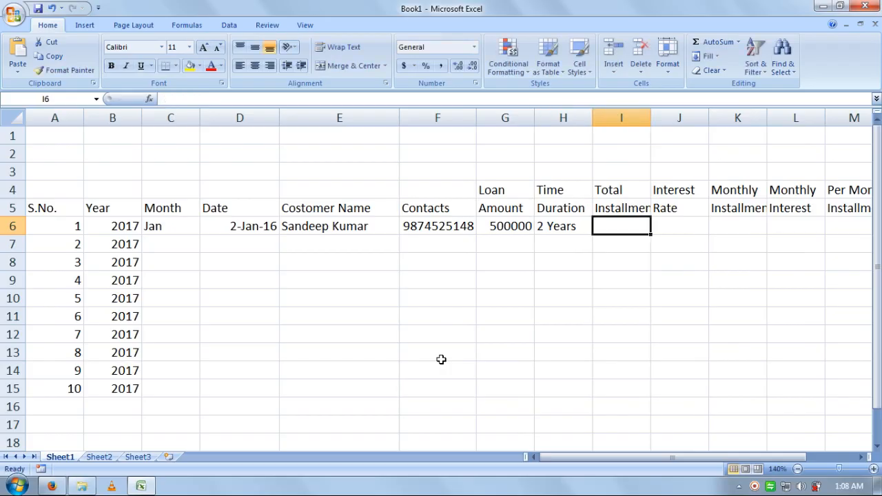
Step: Widen column I and enter 24 installments and a 6% interest rate
left_click_drag(650, 119, 664, 120)
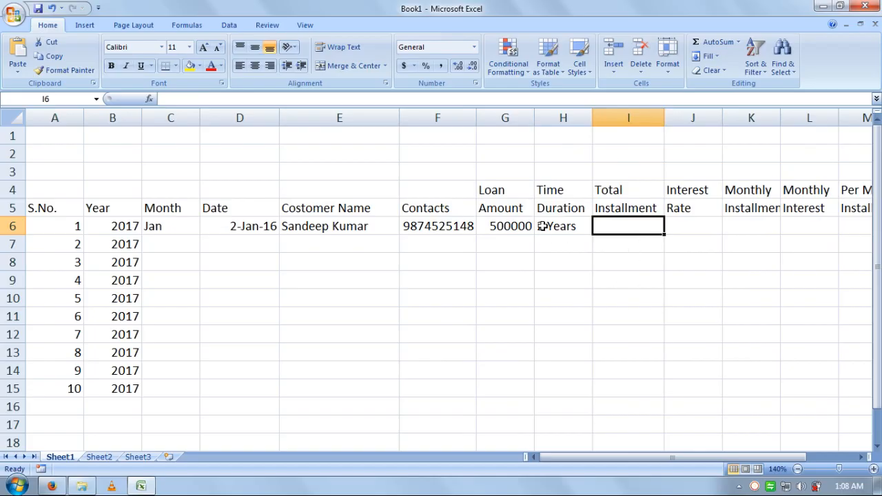
type("24")
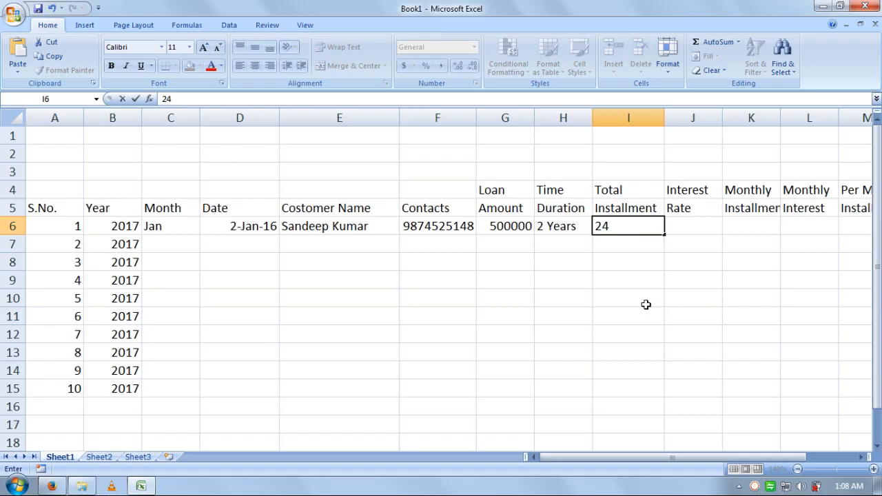
key("Tab")
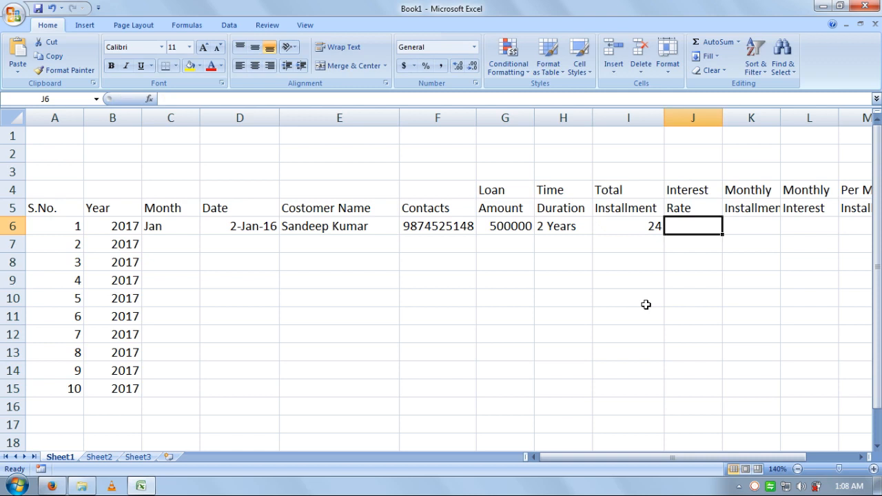
type("6%")
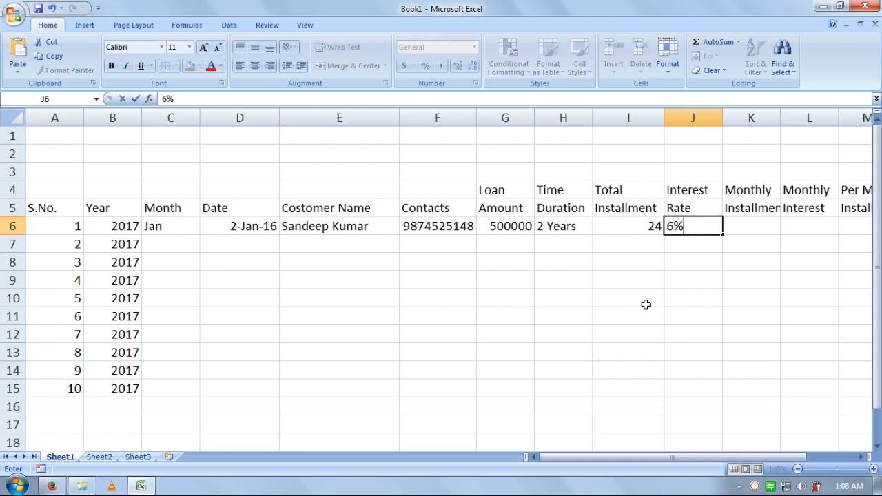
key("Tab")
key("Down")
key("Left")
key("Left")
key("Left")
key("Left")
key("Left")
key("Left")
key("Left")
key("Left")
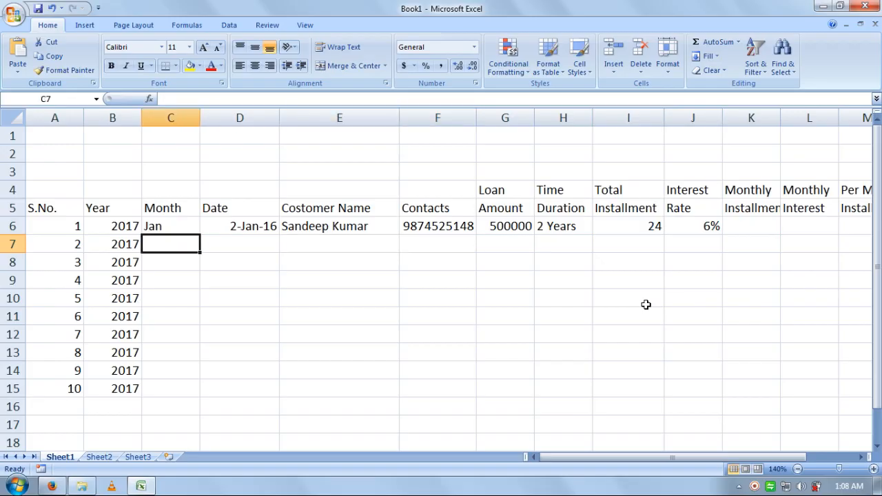
Step: Enter Jan, 5-Jan-2016, and the second customer's name and contact number in row 7
type("Jan")
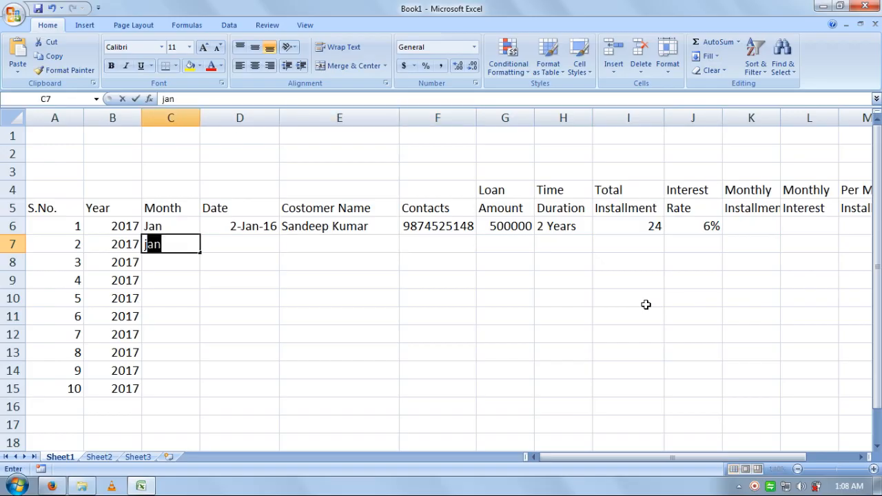
key("Tab")
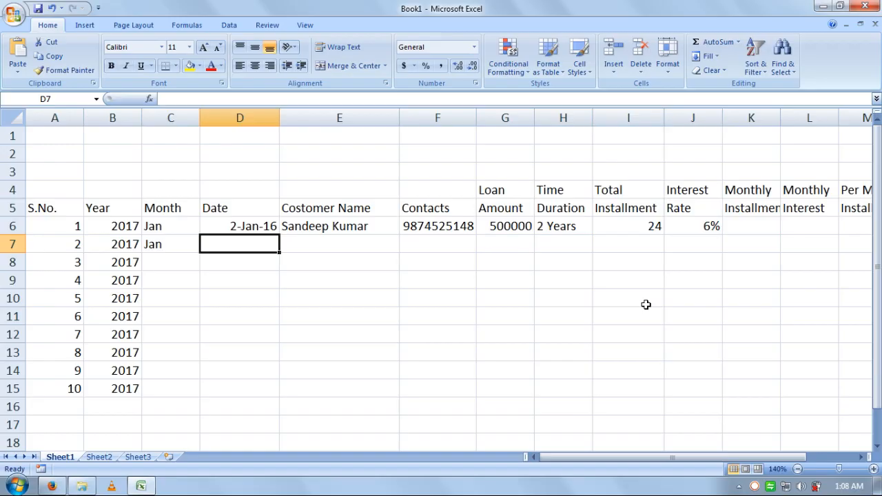
type("5-J")
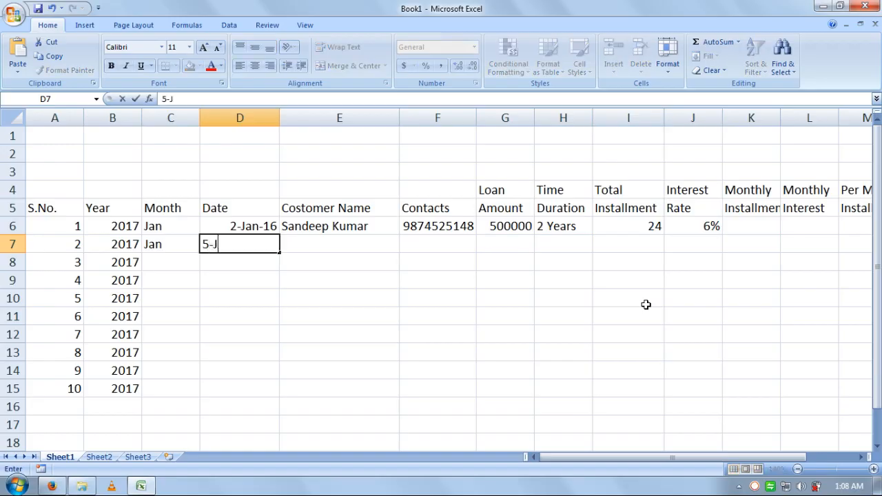
type("an-2016")
key("Tab")
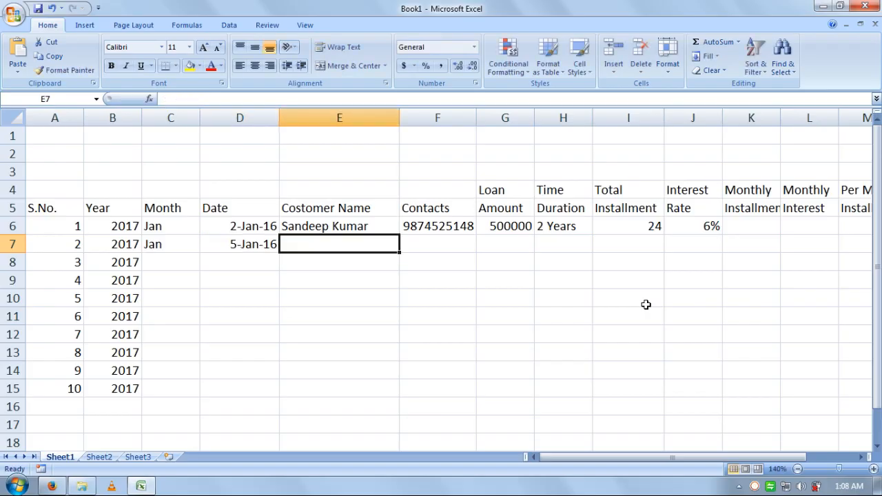
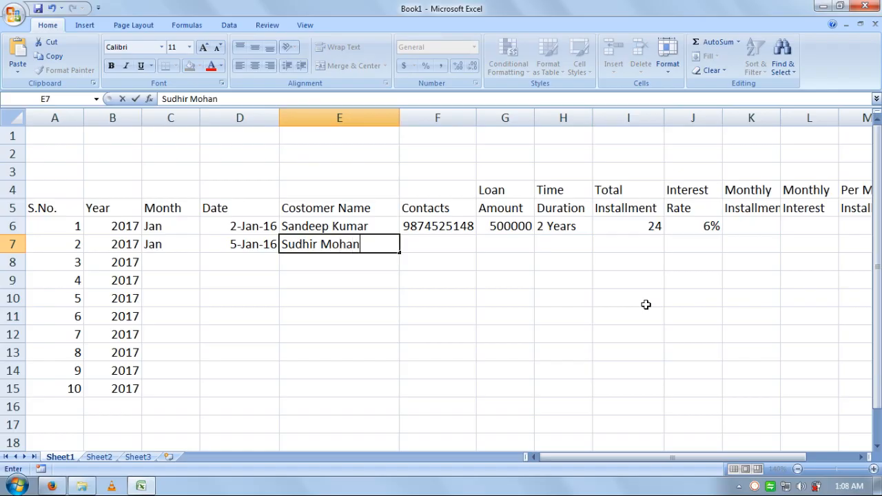
key("Tab")
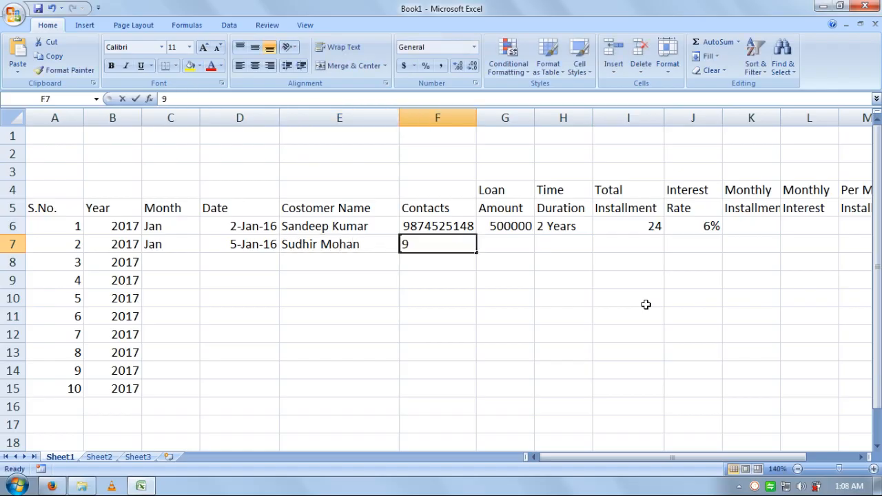
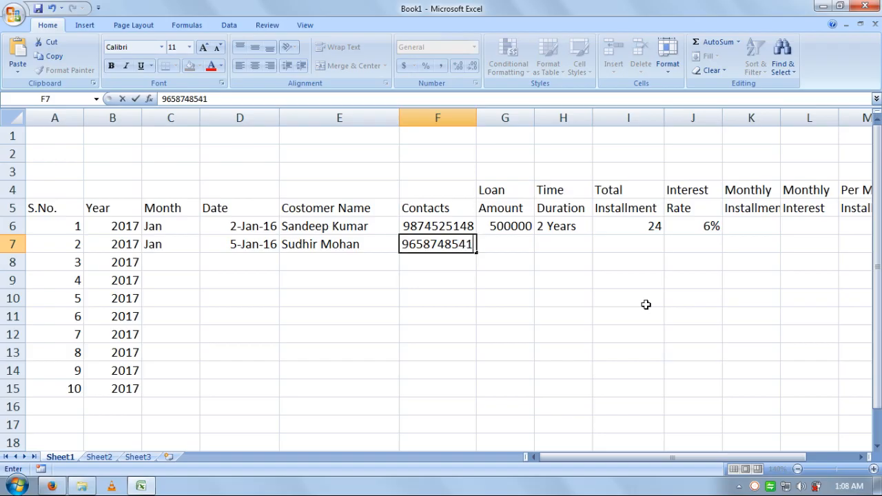
key("Tab")
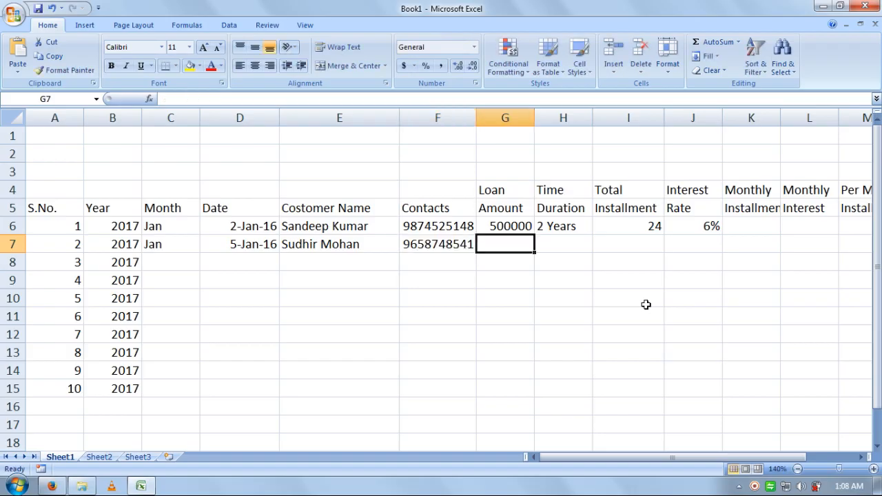
Step: Fill row 7 with loan 450000, 1.5 Years, 18 installments and 5.20% interest
type("45000")
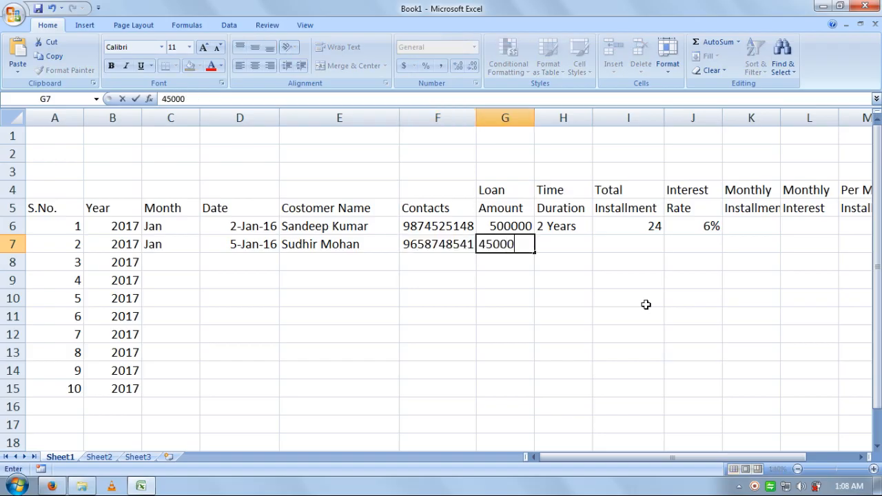
type("0")
key("Tab")
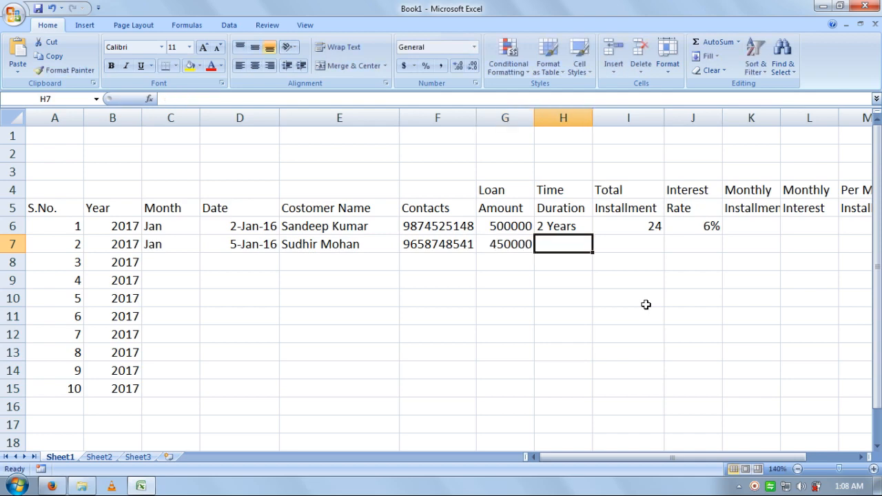
type("1.")
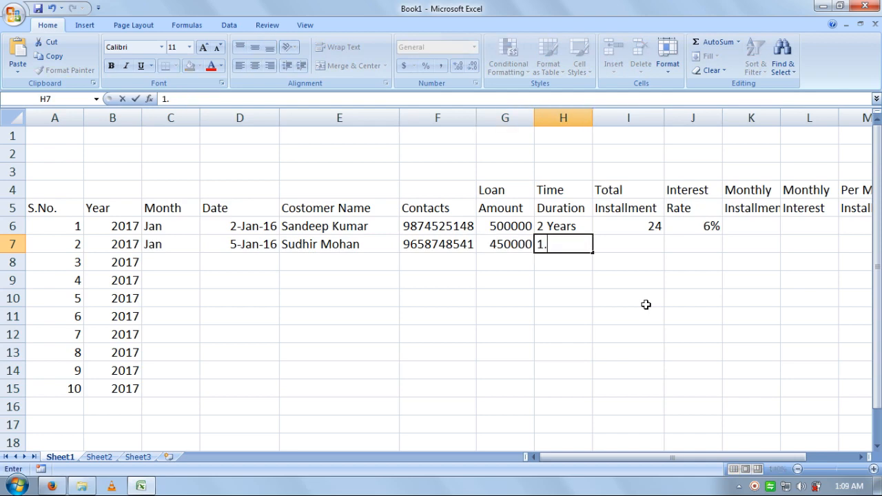
type("5 Years")
key("Tab")
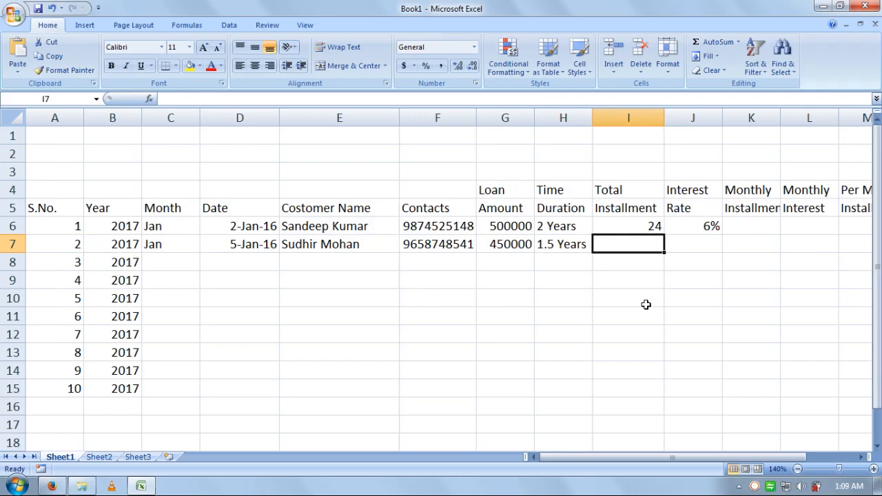
type("18")
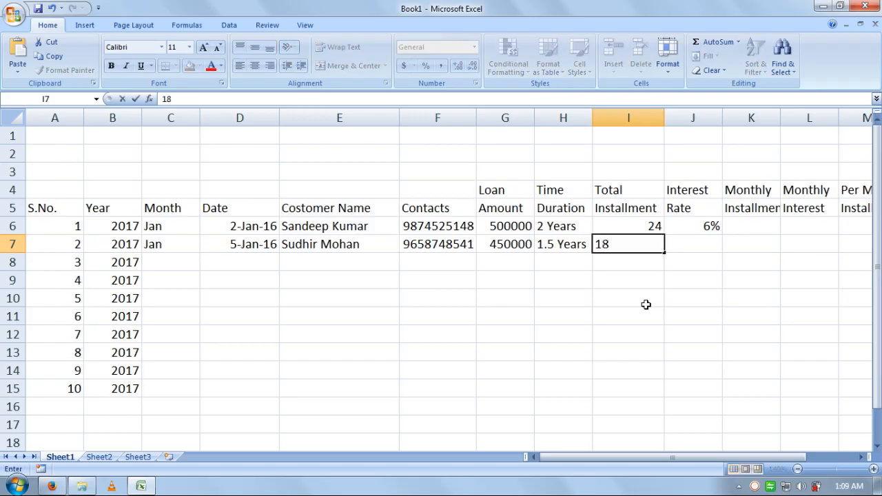
key("Tab")
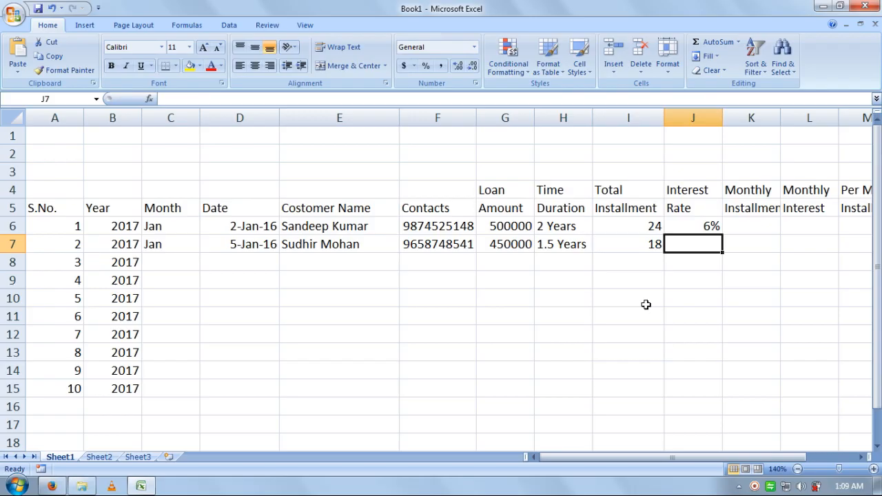
type("5")
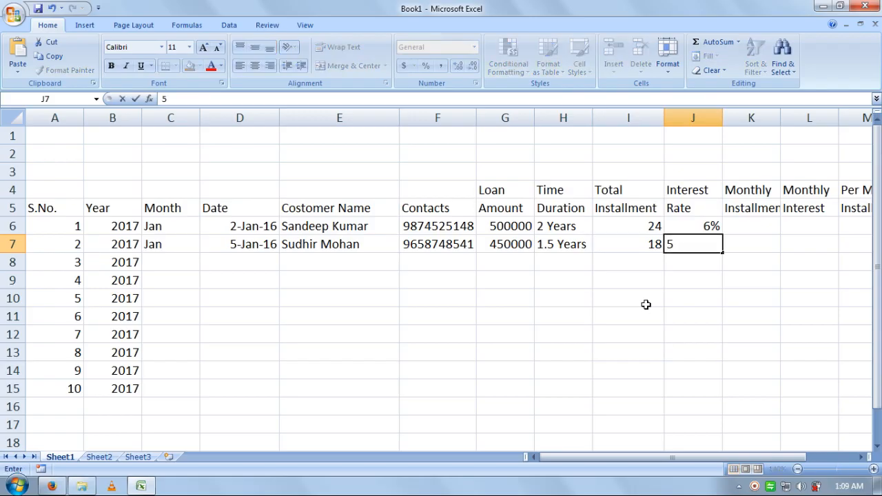
type(".20")
type("%")
key("Return")
key("Up")
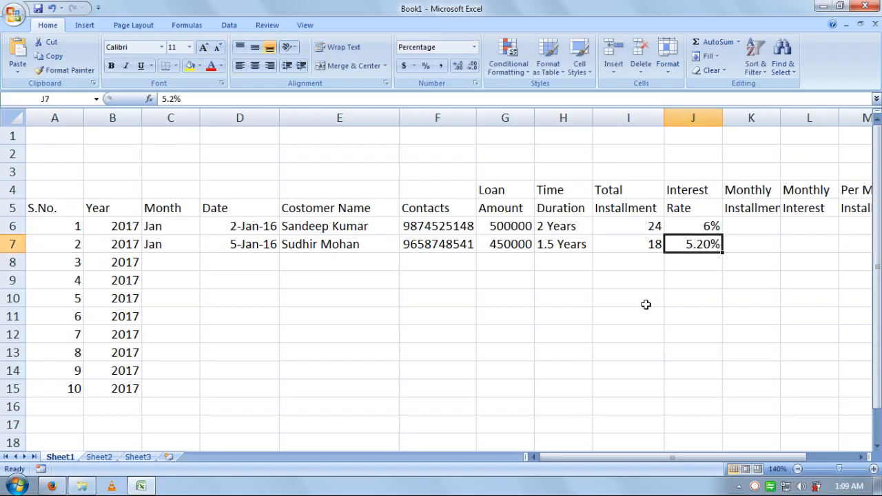
key("Down")
key("Left")
key("Left")
key("Left")
key("Left")
key("Left")
key("Left")
key("Left")
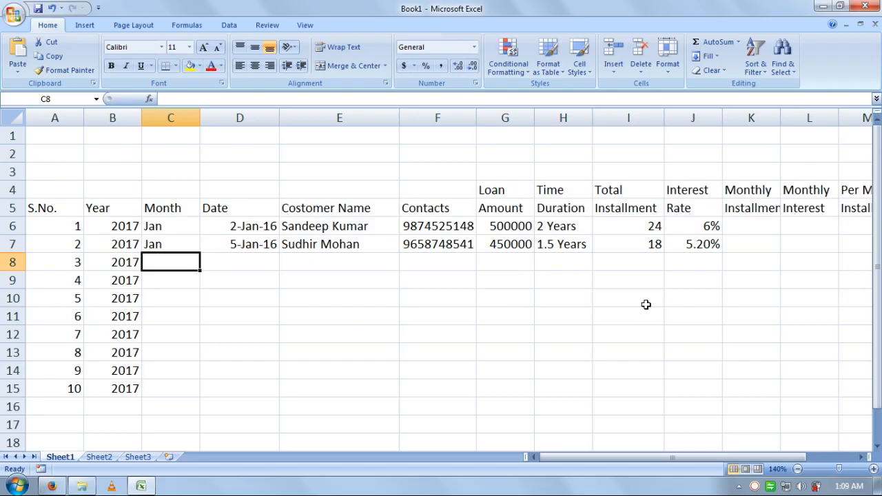
Step: Put 10-Feb-2016 in the Date cell D8 and Feb in the Month cell C8
type("10")
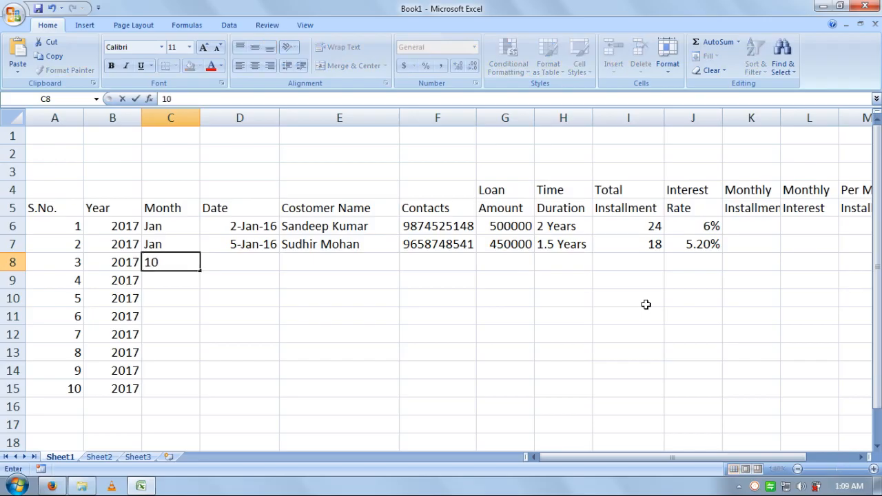
type("-Feb-2016")
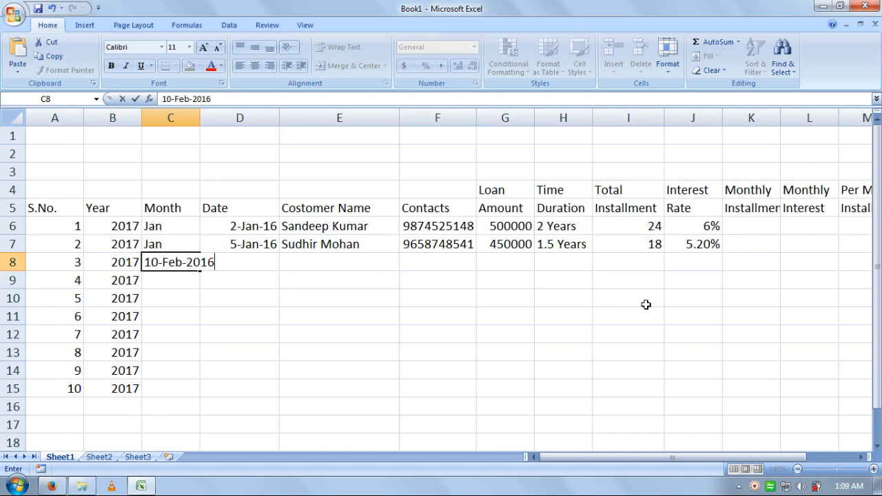
key("Tab")
key("Left")
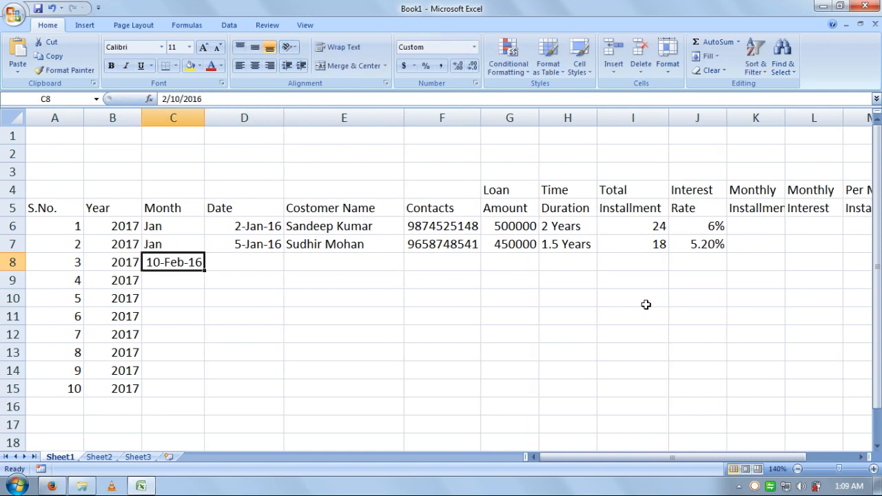
key("ctrl+x")
key("Right")
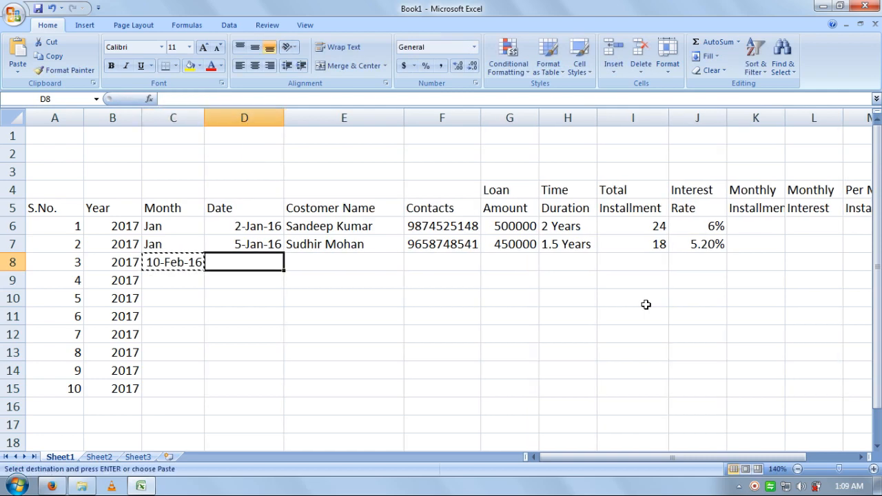
key("ctrl+v")
key("Left")
type("Feb")
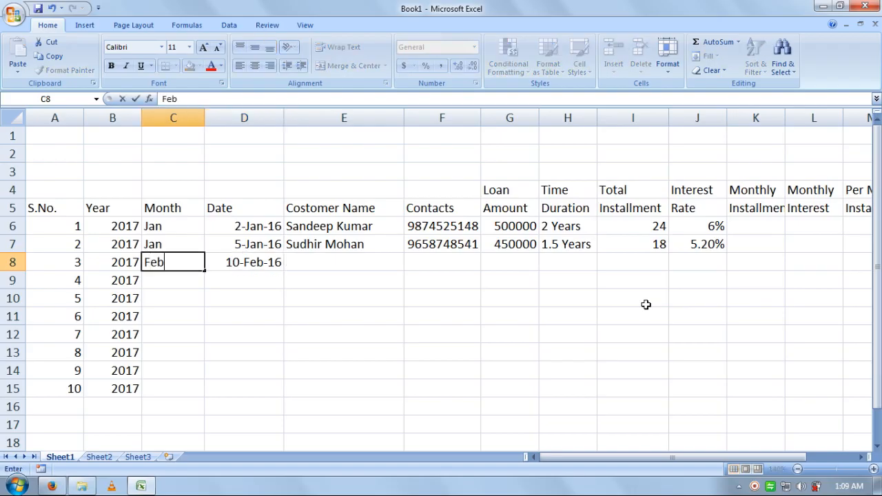
key("Return")
Step: Enter the third customer's name and contact number in E8 and F8
key("Right")
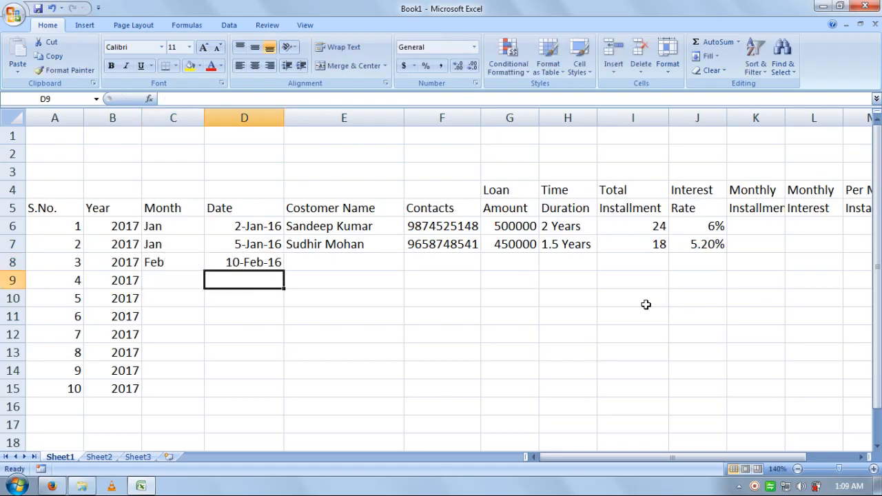
key("Up")
key("Right")
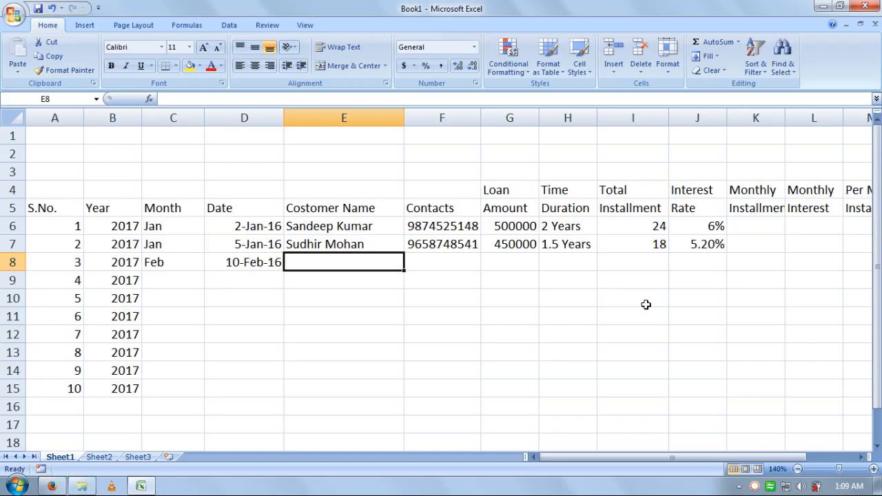
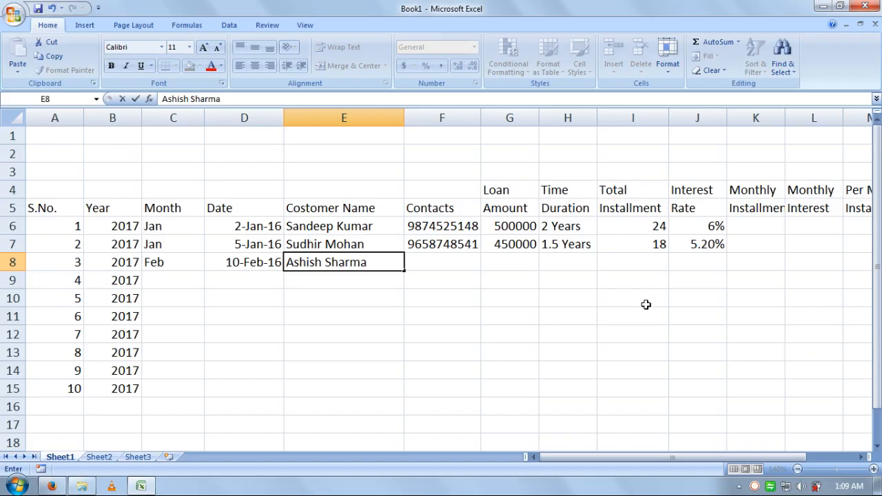
key("Tab")
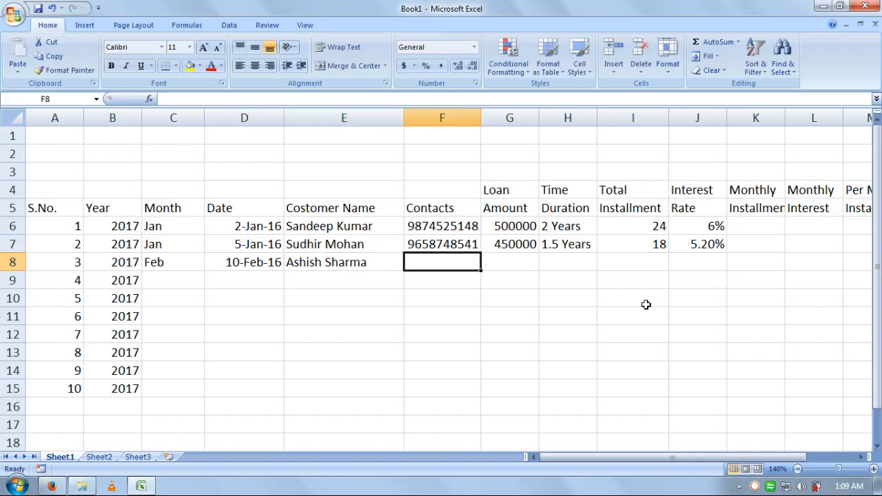
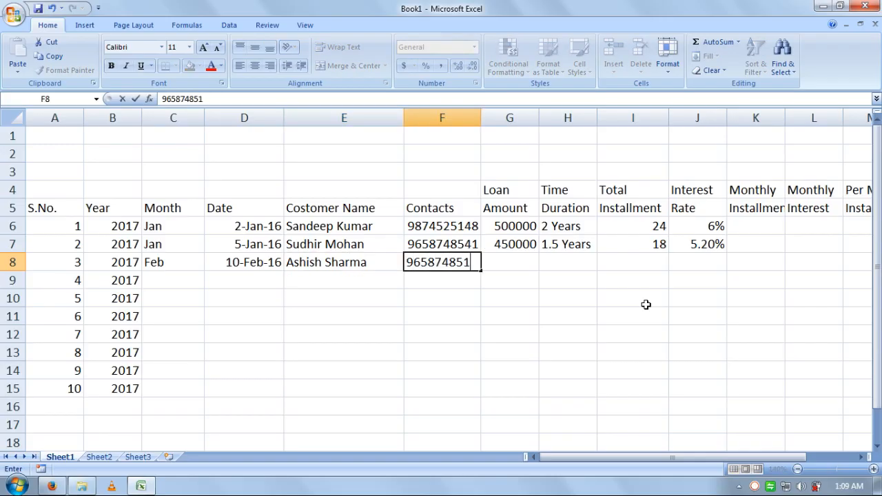
key("Tab")
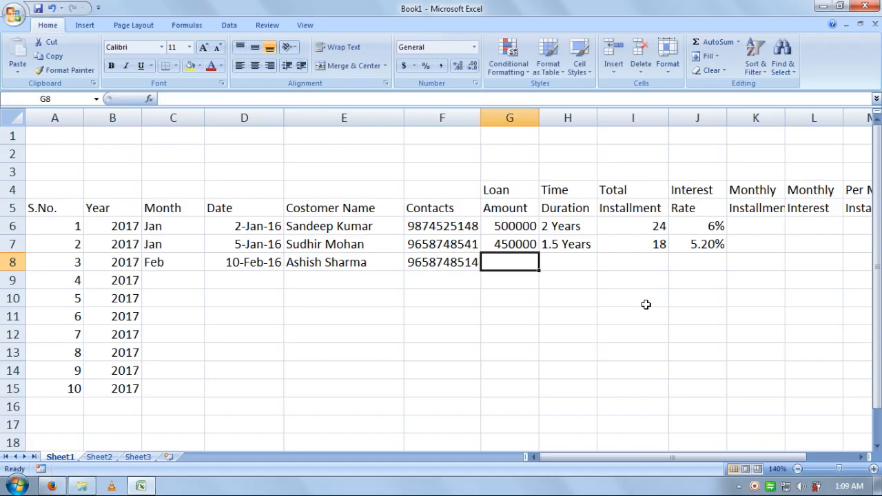
Step: Fill row 8 with loan 300000, 3 Years, 36 installments and 5% interest
type("3")
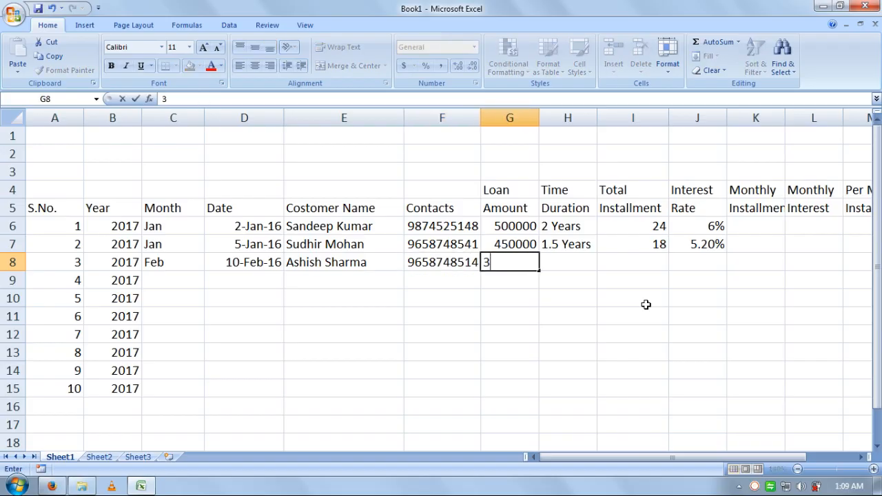
type("00000")
key("Tab")
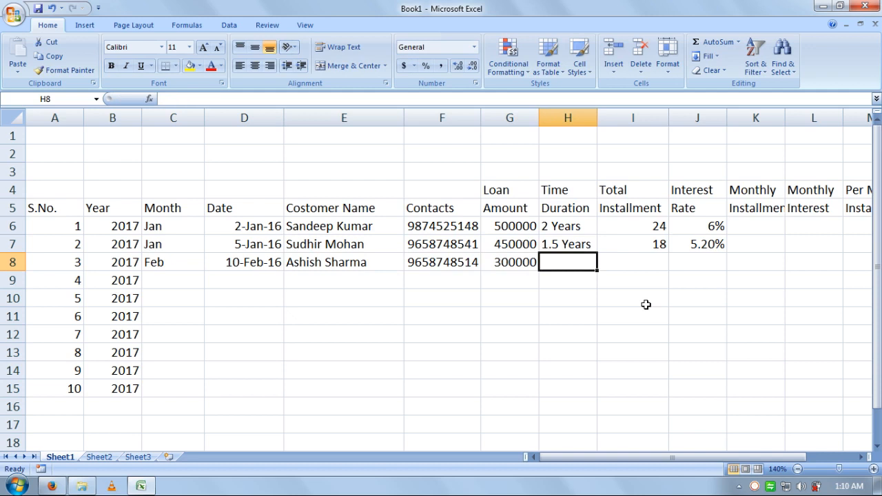
type("3")
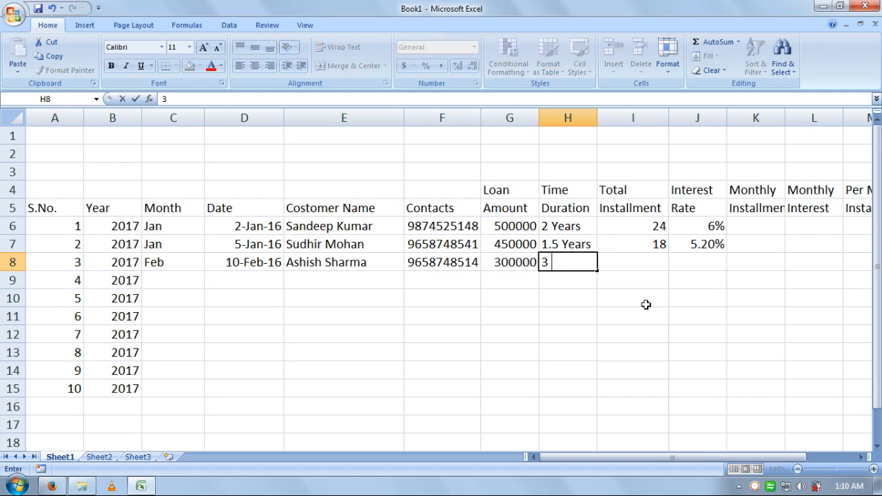
type(" Years")
key("Tab")
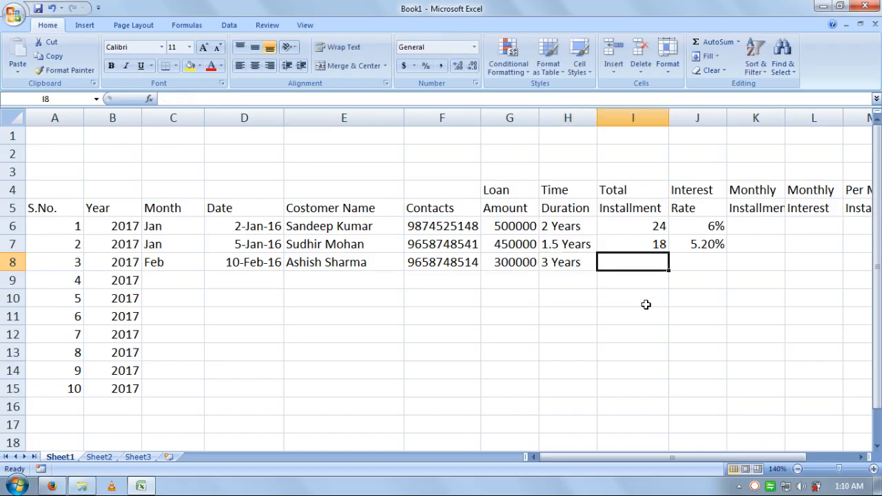
type("36")
key("Tab")
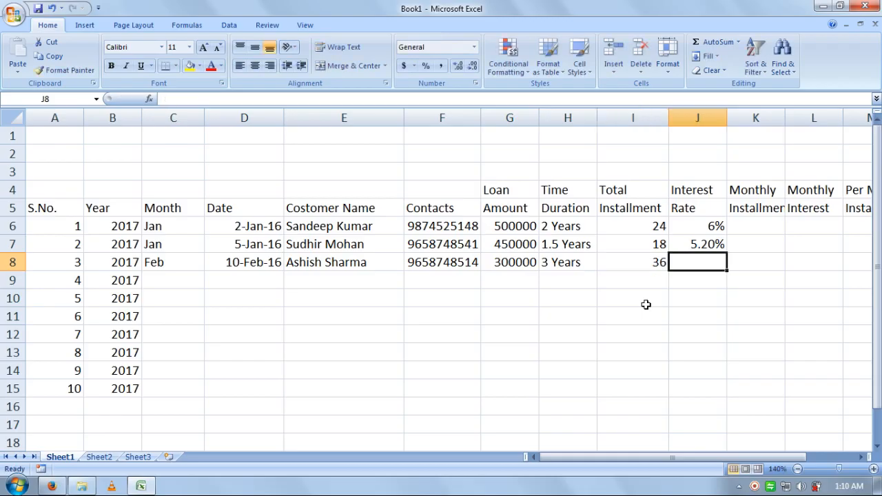
type("5%")
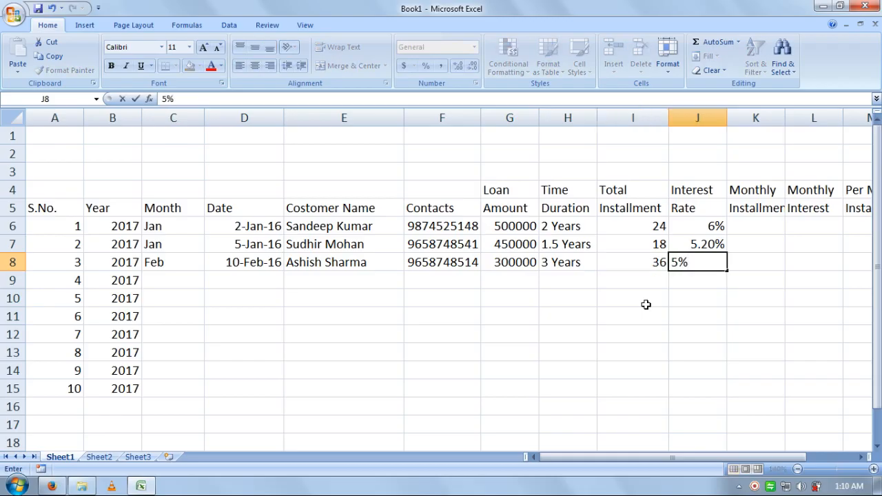
key("Return")
key("Left")
key("Left")
key("Left")
key("Left")
key("Left")
key("Left")
key("Left")
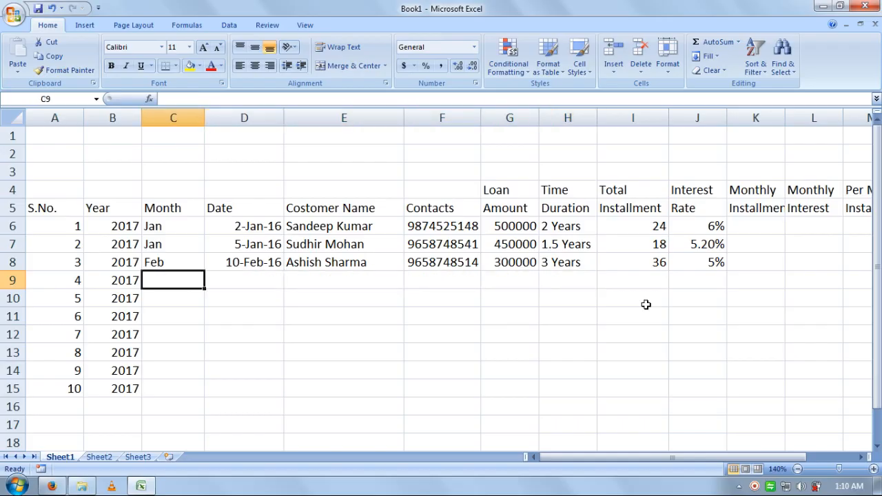
Step: Enter Feb, 12-Feb-2016, and the fourth customer's name and contact number in row 9
type("0")
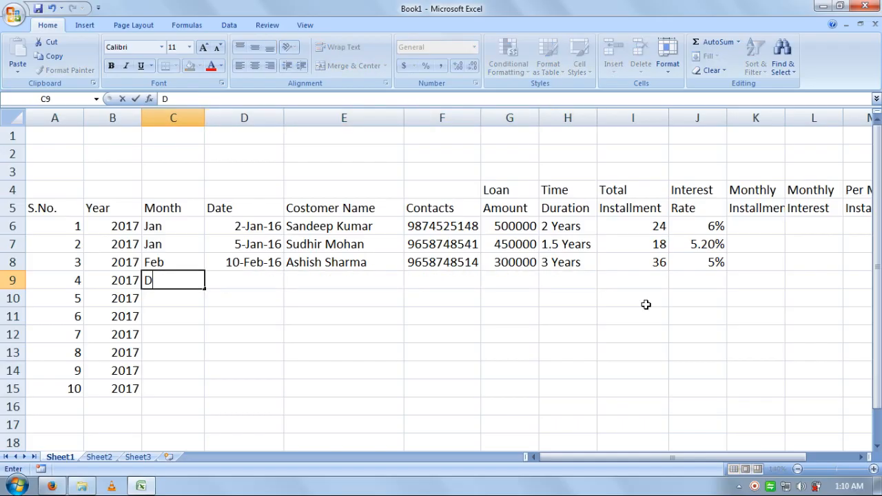
key("BackSpace")
key("Escape")
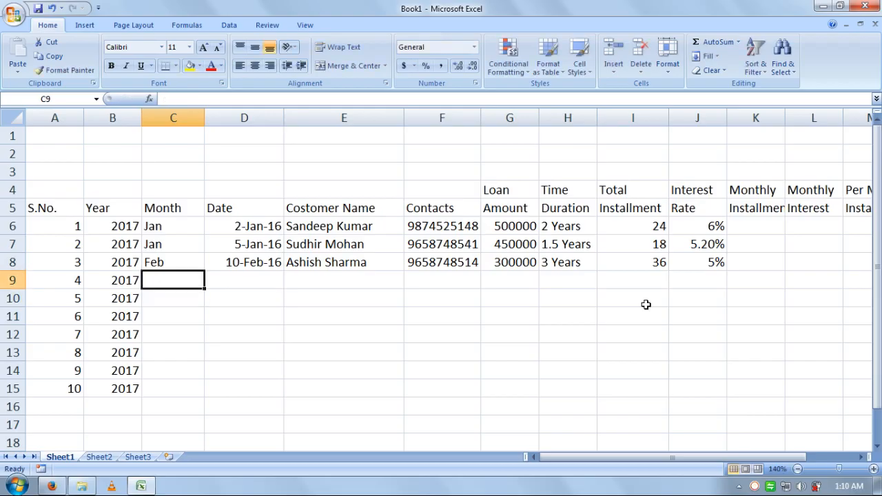
type("feb")
key("Tab")
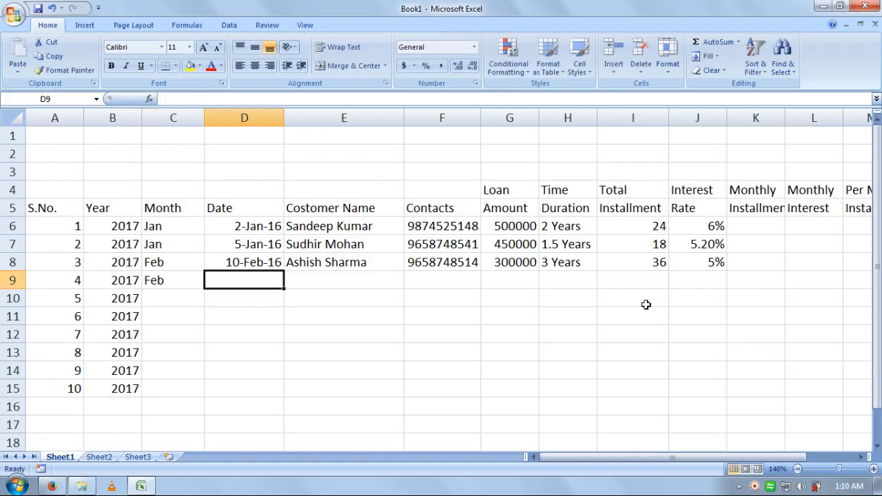
type("123")
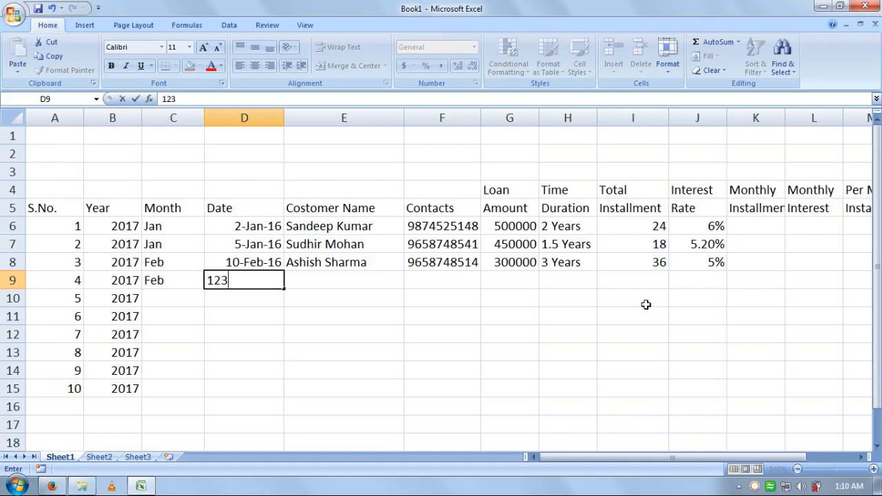
type("-")
key("BackSpace")
key("BackSpace")
type("-")
type("Feb-20")
type("16")
key("Tab")
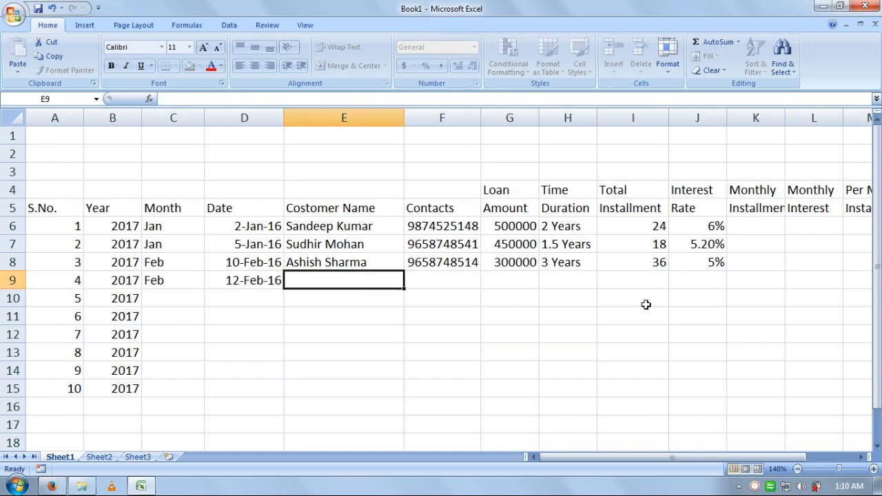
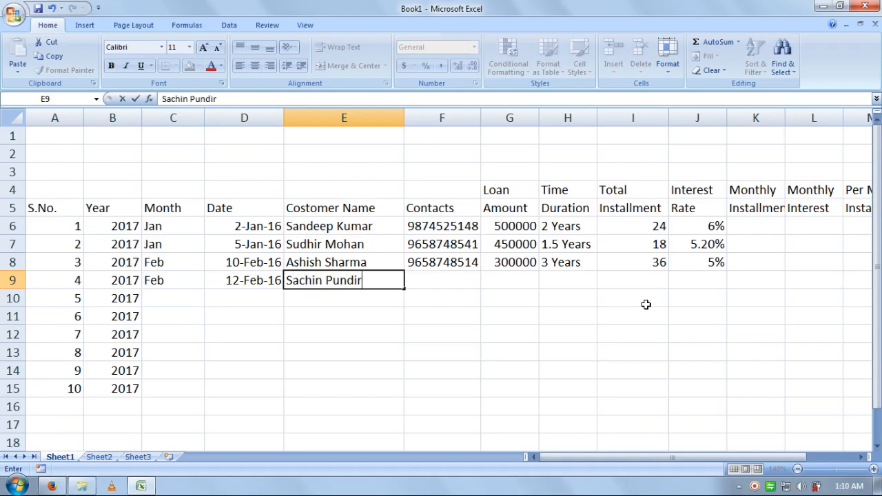
key("Tab")
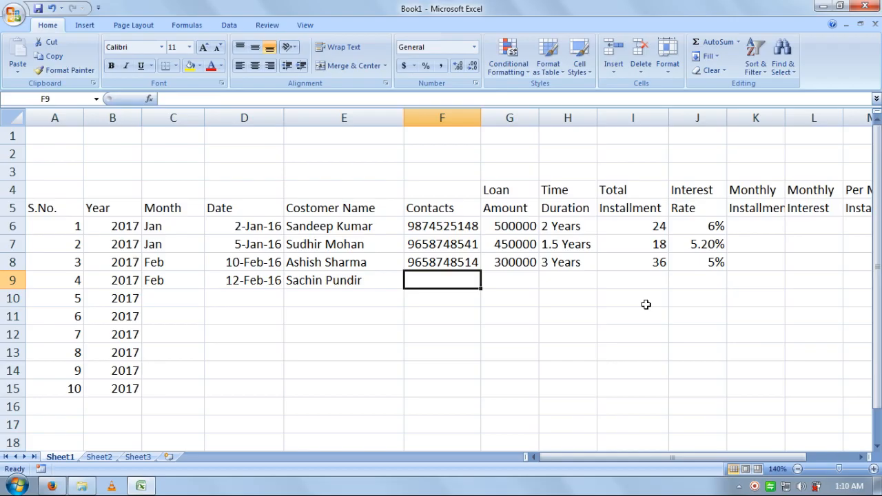
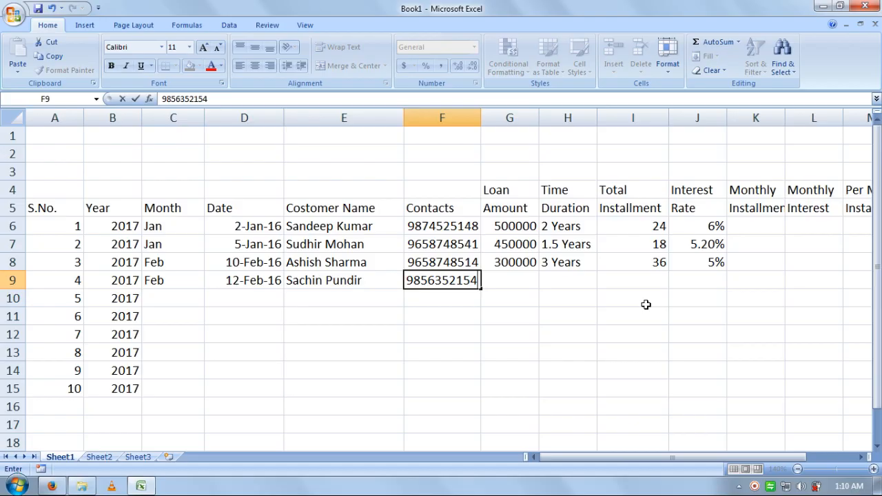
key("Tab")
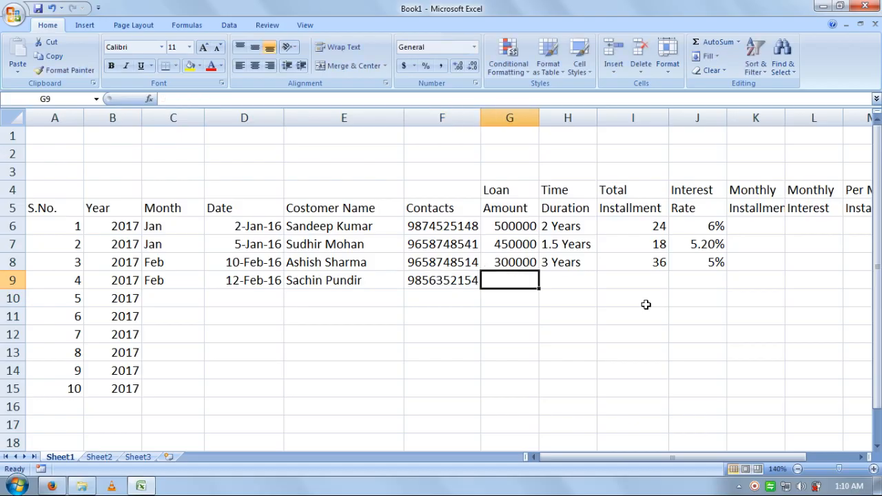
Step: Fill row 9 with loan 1000000, 3 Years, 36 installments and 7% interest
type("10")
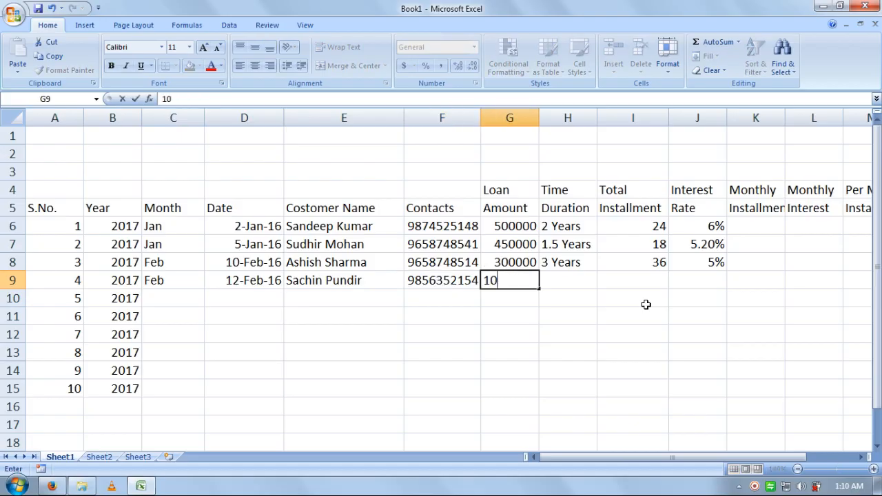
type("00000")
key("Tab")
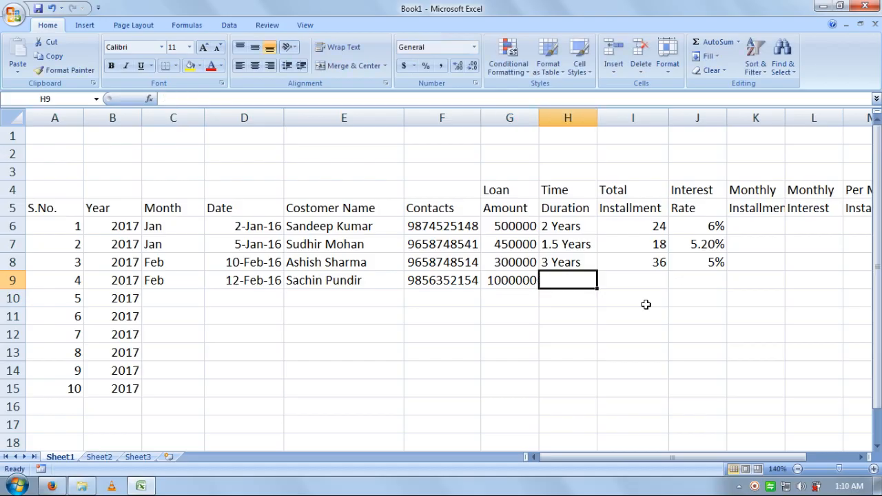
type("3")
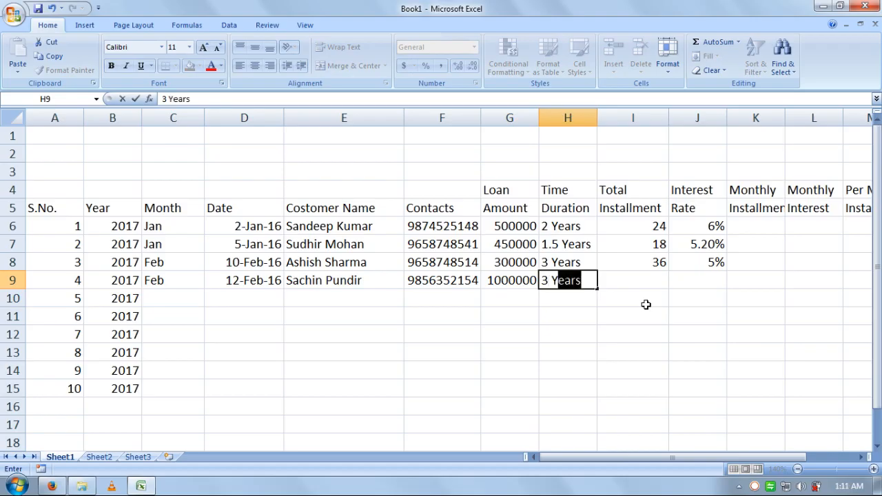
key("Tab")
type("36")
key("Tab")
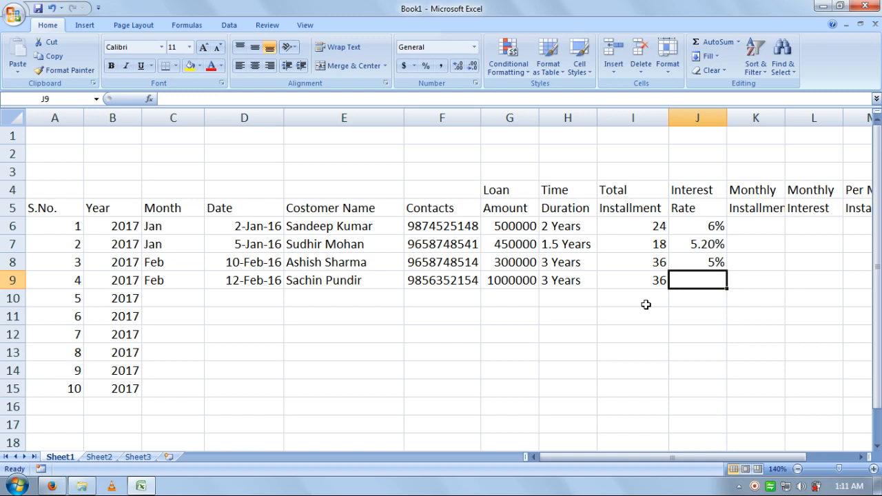
type("7%")
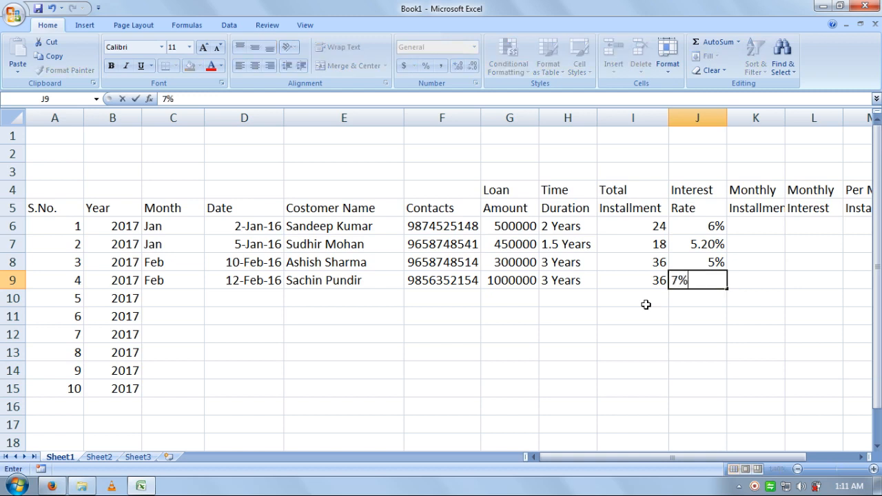
key("Tab")
key("Right")
key("Up")
key("Up")
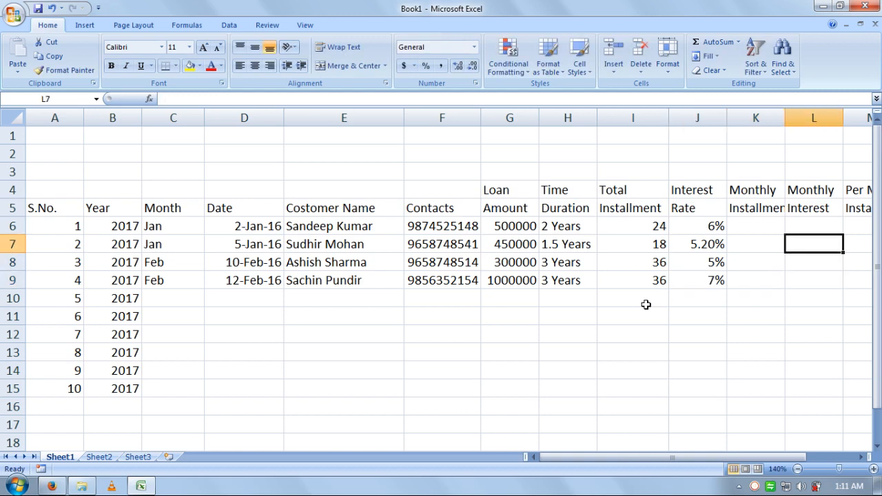
key("Left")
key("Up")
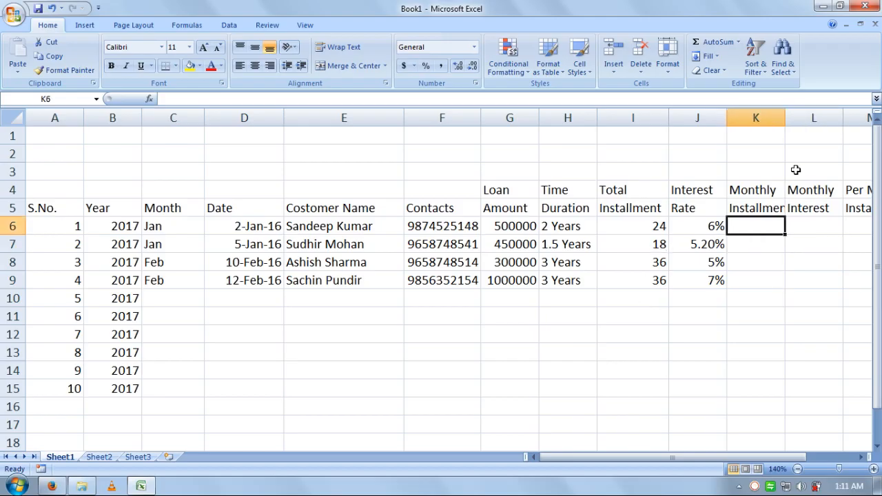
Step: Widen column K and give header rows 4–5 a black fill with bold yellow text
left_click_drag(785, 118, 799, 118)
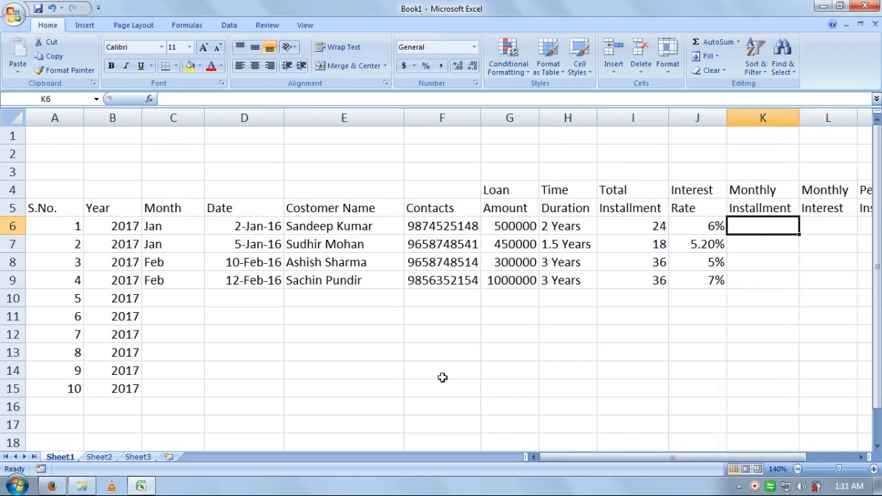
left_click_drag(587, 456, 658, 448)
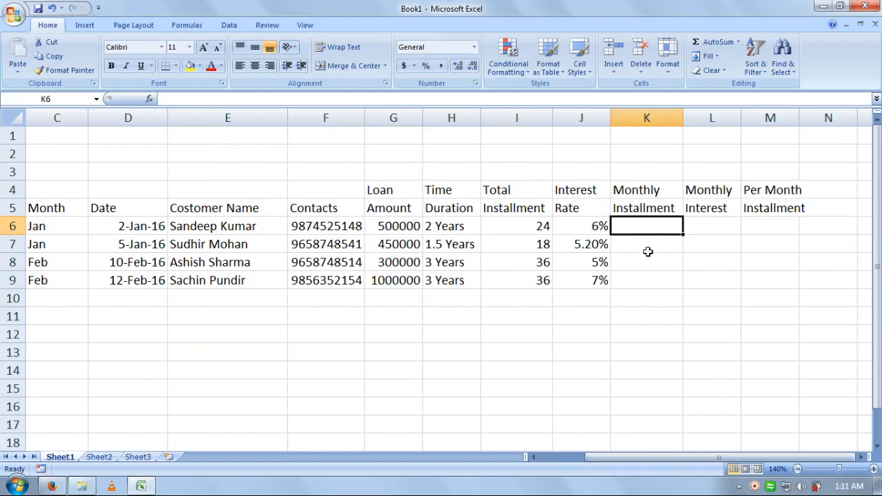
left_click_drag(772, 207, 6, 195)
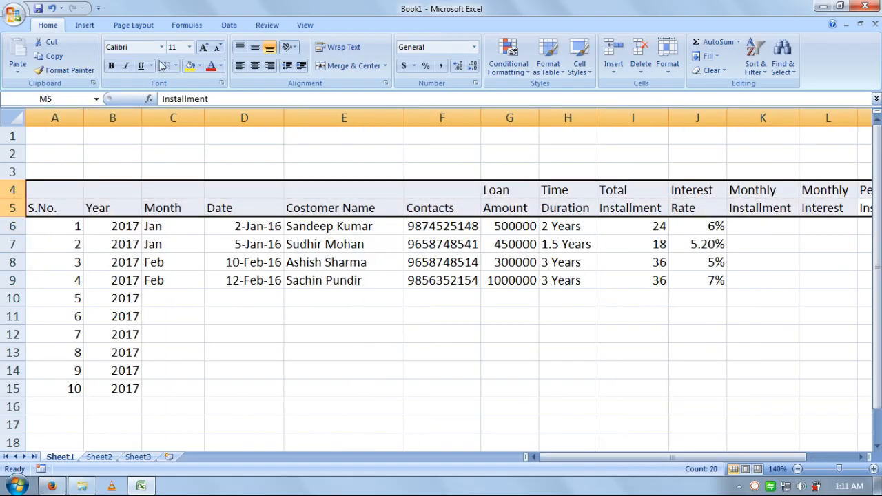
left_click(200, 66)
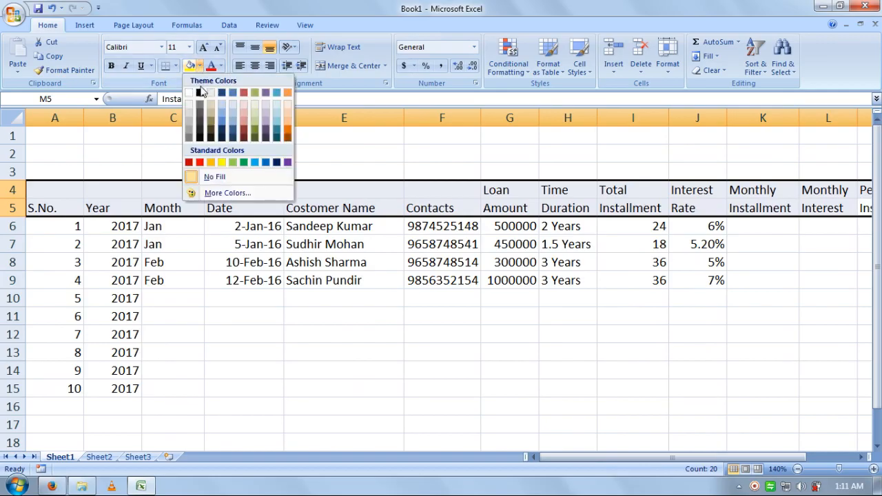
left_click(199, 90)
left_click(222, 66)
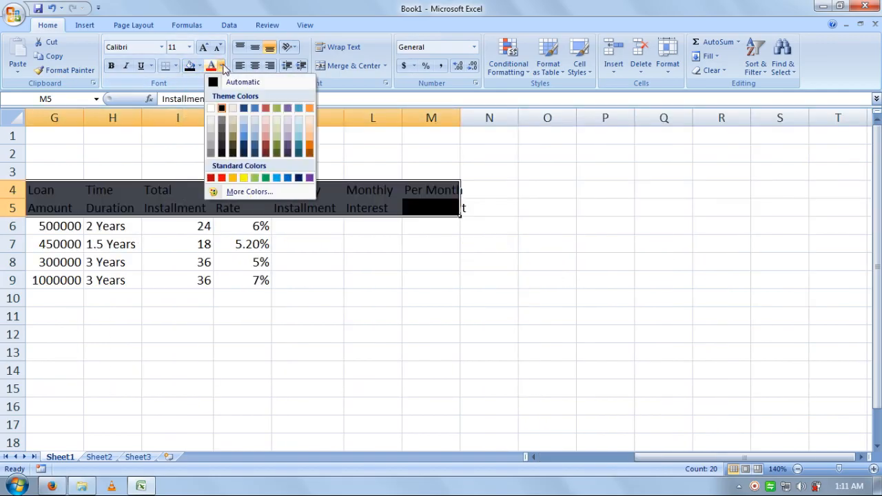
left_click(244, 177)
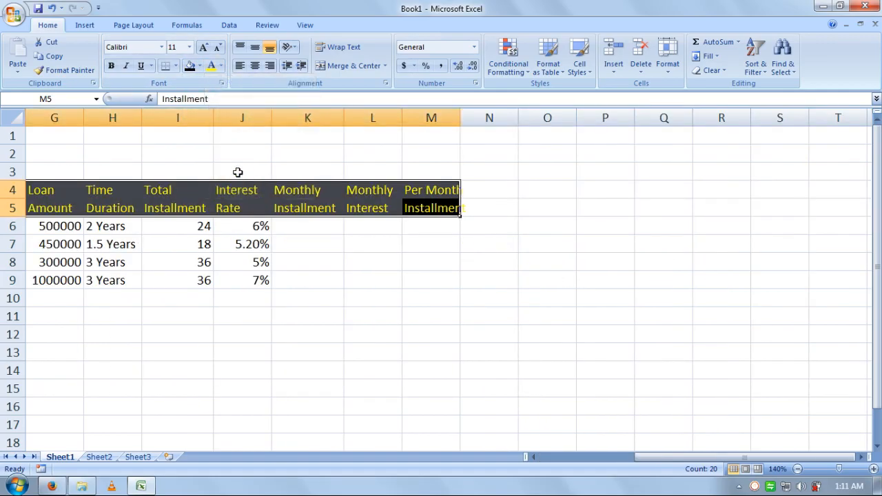
left_click(113, 66)
left_click(386, 227)
key("Left")
key("Left")
key("Left")
key("Left")
key("Left")
key("Left")
key("Left")
key("Left")
key("Left")
key("Left")
key("Left")
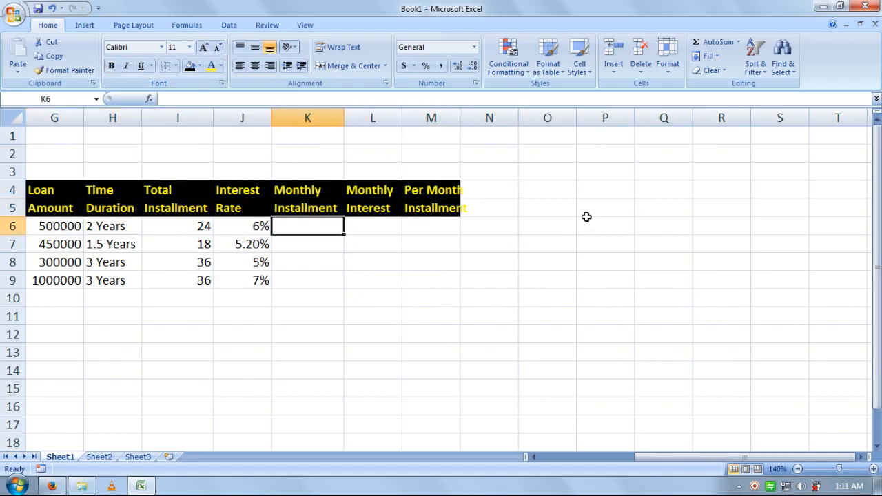
key("Right")
key("Right")
key("Right")
key("Right")
key("Right")
key("Right")
key("Right")
key("Right")
key("Right")
key("Right")
key("Right")
key("Right")
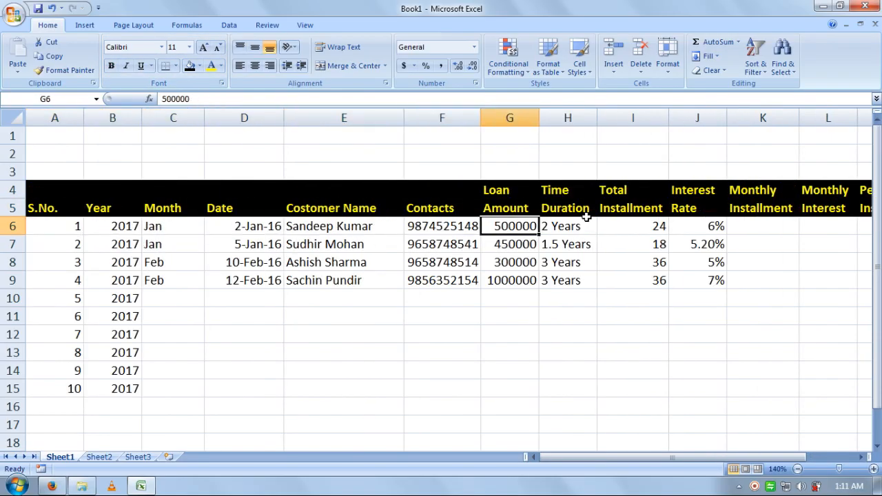
key("Left")
key("Left")
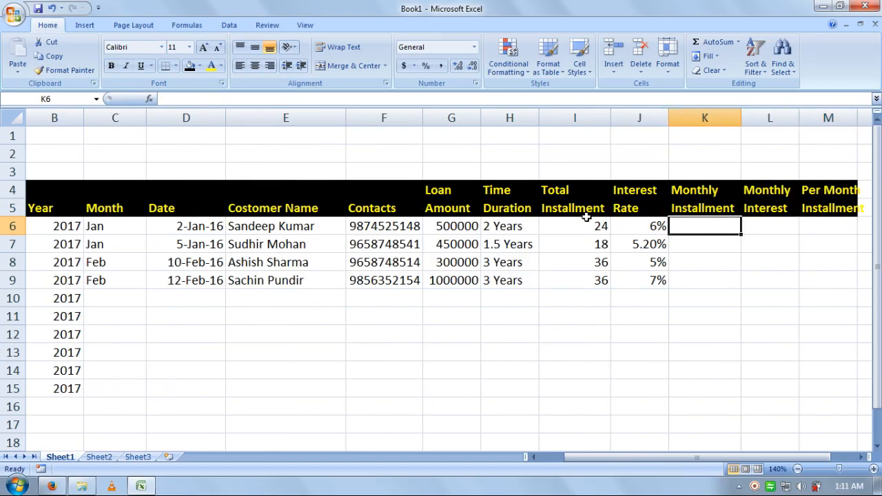
Step: Enter =G6/I6 in K6 as the Monthly Installment, then clear it
type("=")
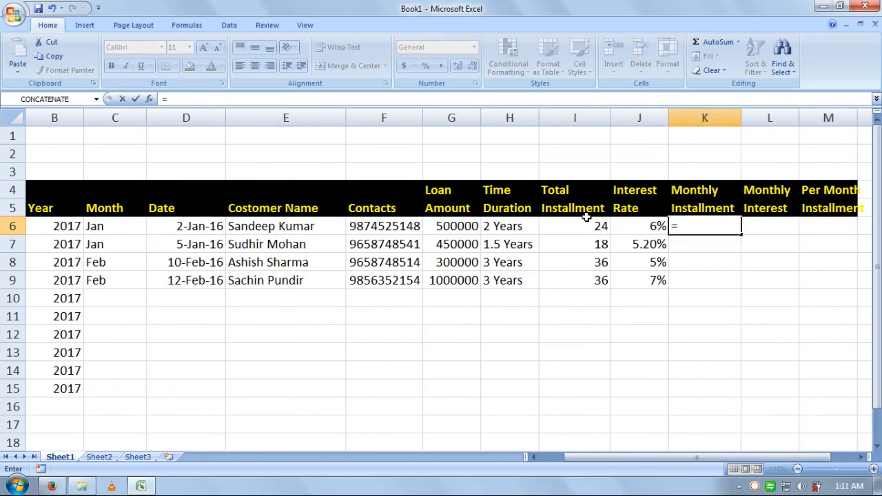
left_click(458, 228)
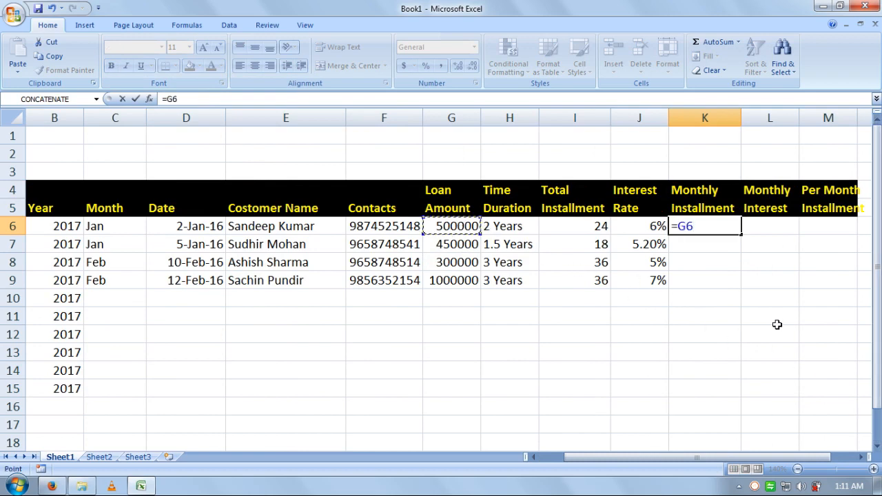
type("/")
left_click(589, 228)
key("Return")
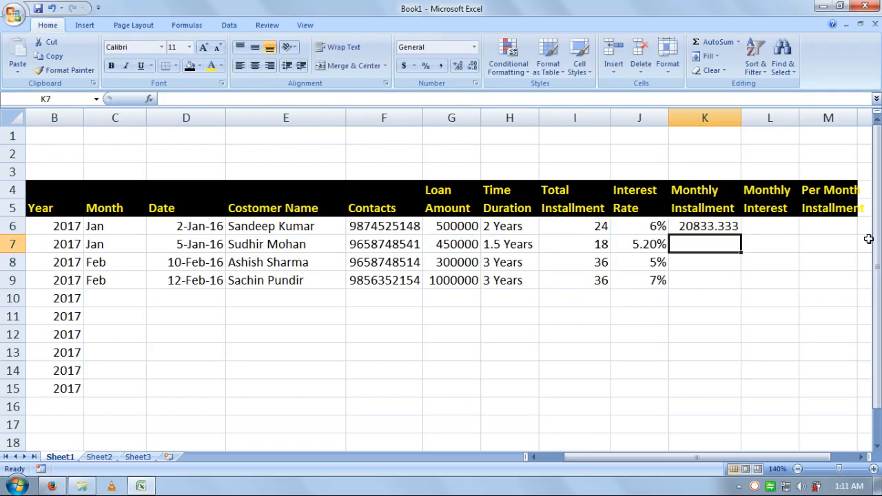
key("Up")
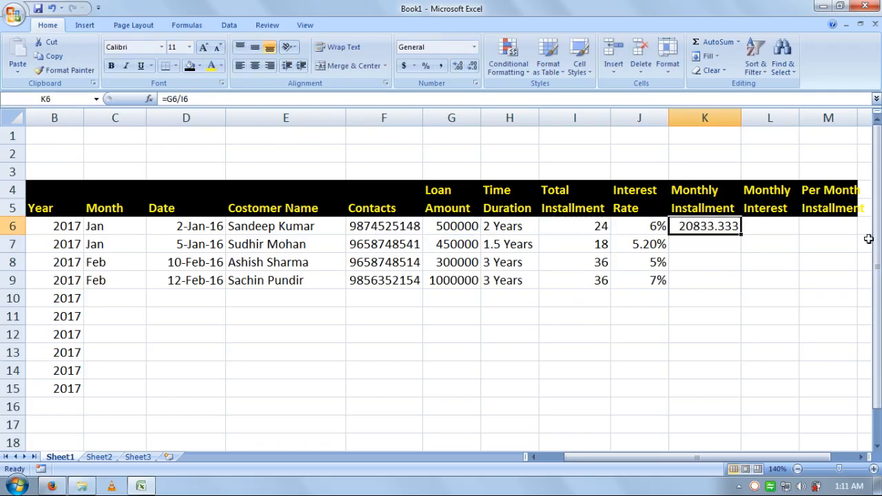
key("Delete")
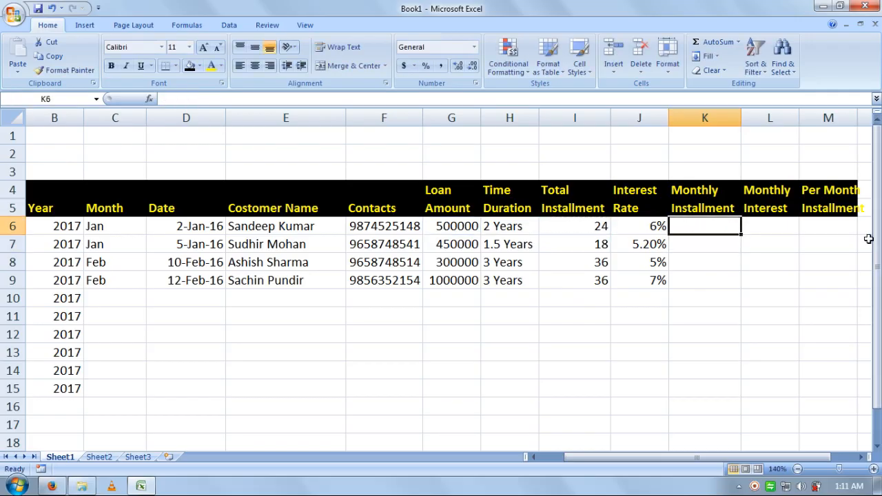
Step: Re-enter =G6/I6 in K6 and clear it once more to redo it
left_click(861, 457)
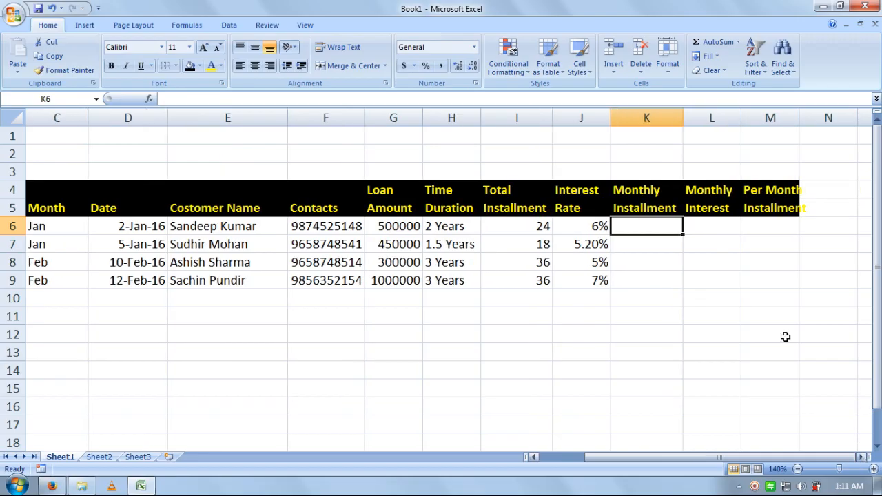
type("=")
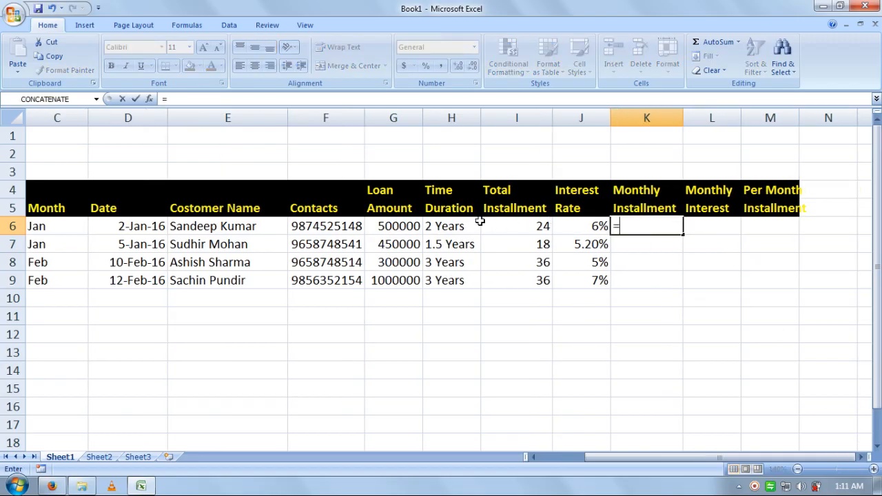
left_click(406, 228)
type("/")
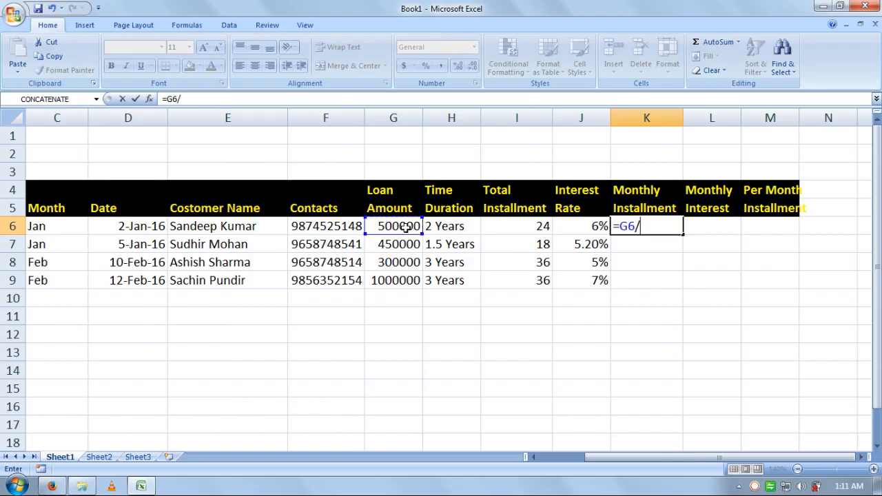
left_click(513, 229)
key("Return")
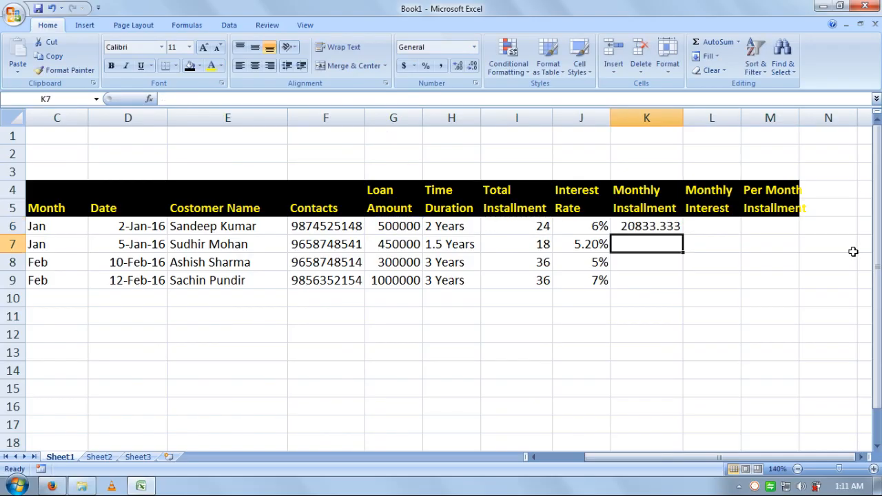
key("Up")
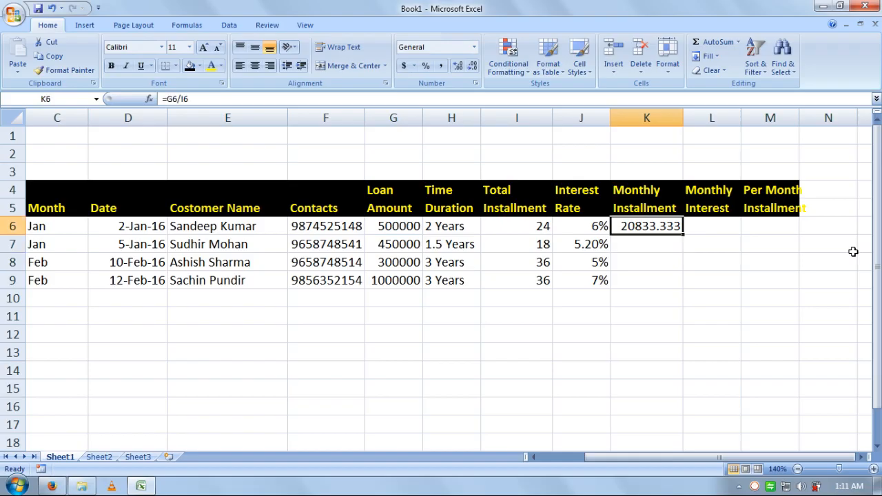
key("Delete")
Step: Enter =G6/I6 in K6 and =G7/I7 in K7 for Monthly Installment
type("=")
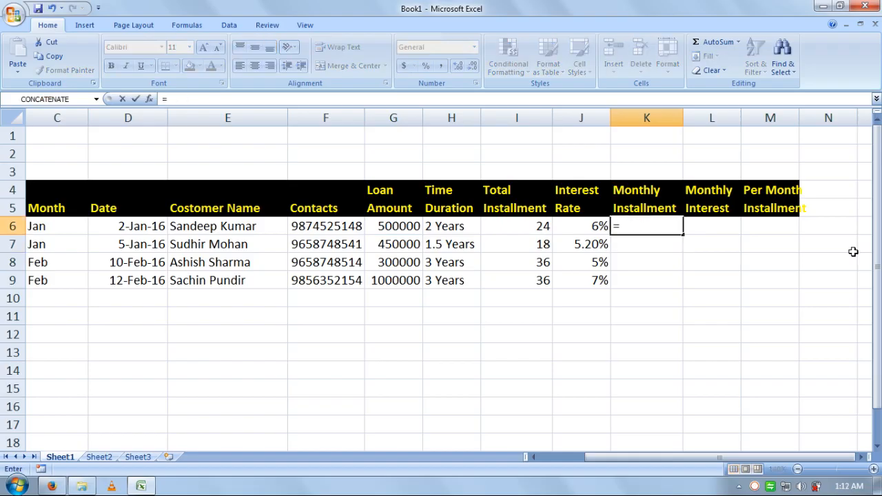
left_click(412, 227)
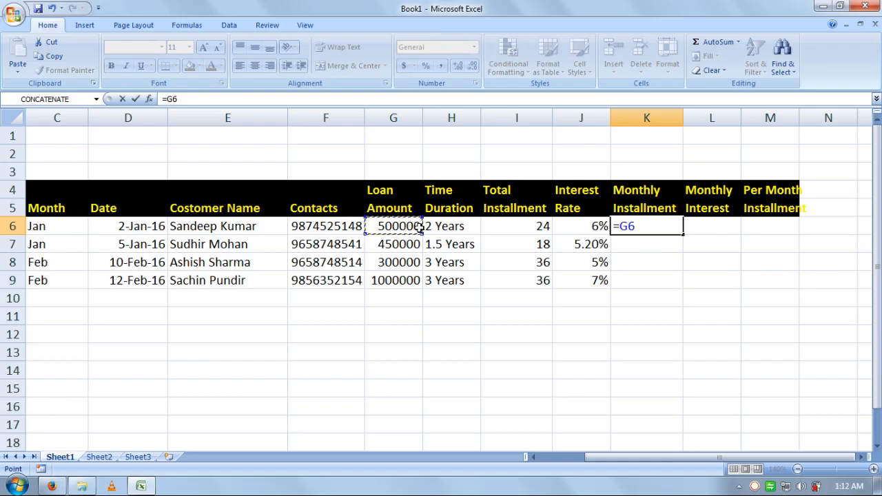
type("/")
left_click(509, 229)
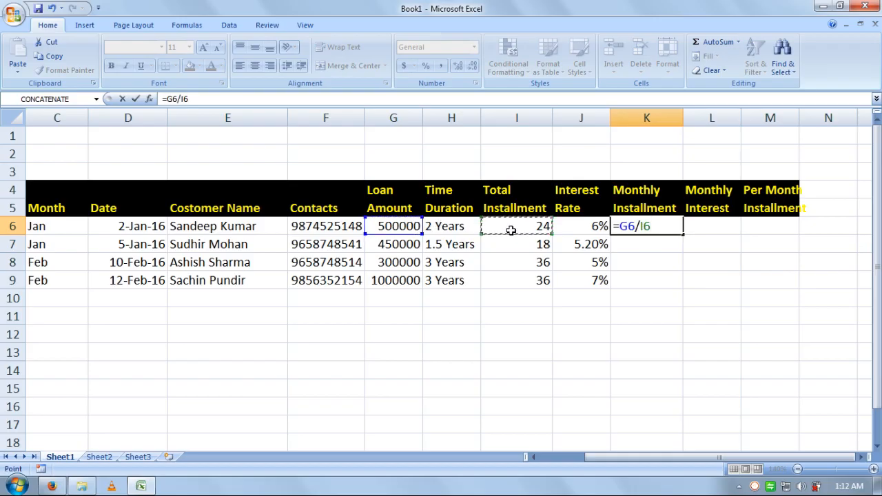
key("Return")
type("=")
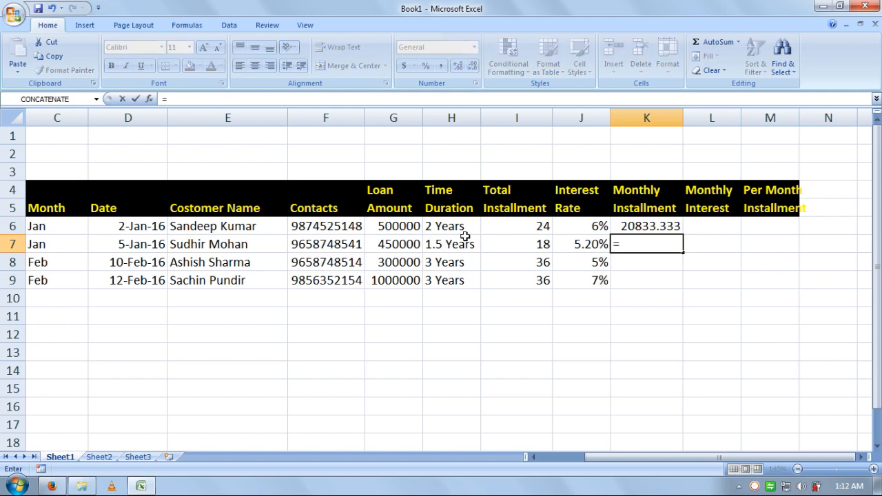
left_click(406, 246)
type("/")
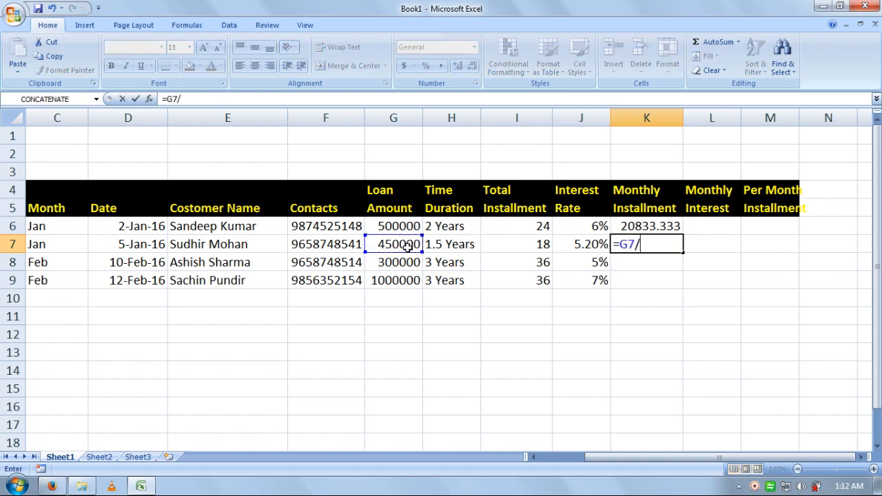
left_click(540, 247)
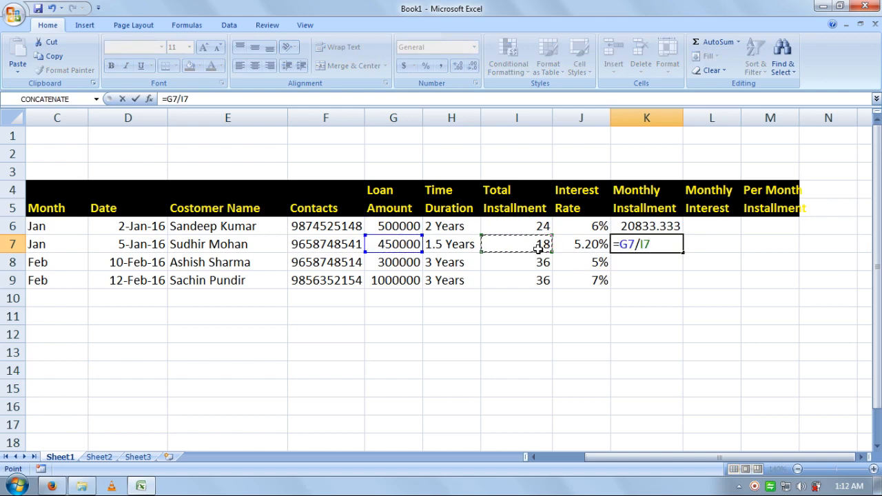
key("Return")
Step: Enter =G8/I8 in K8 and =G9/I9 in K9 to complete the column
type("=")
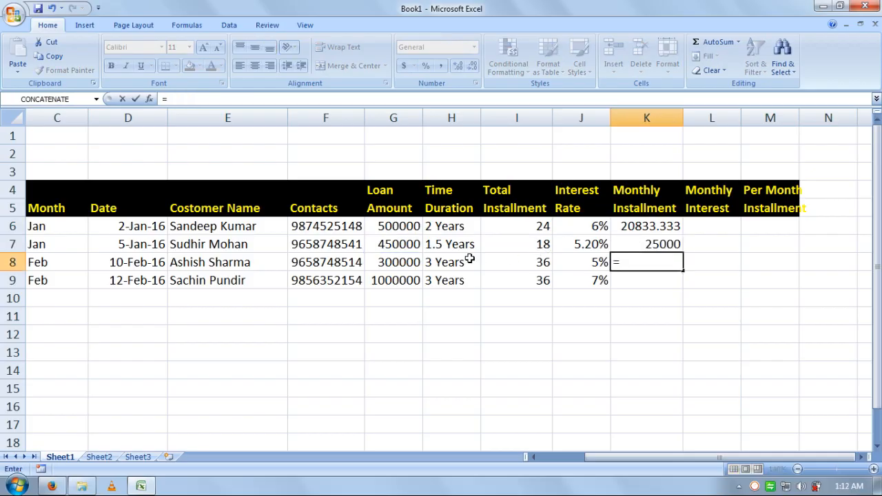
left_click(410, 263)
type("/")
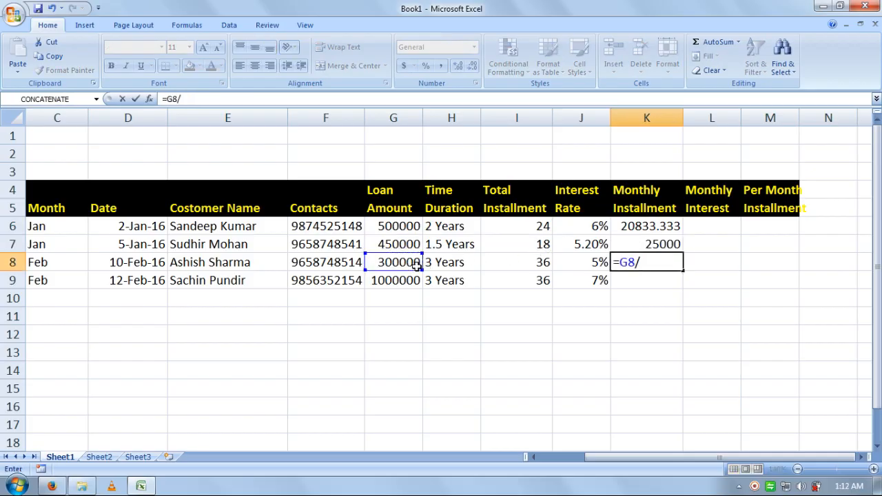
left_click(504, 259)
key("Return")
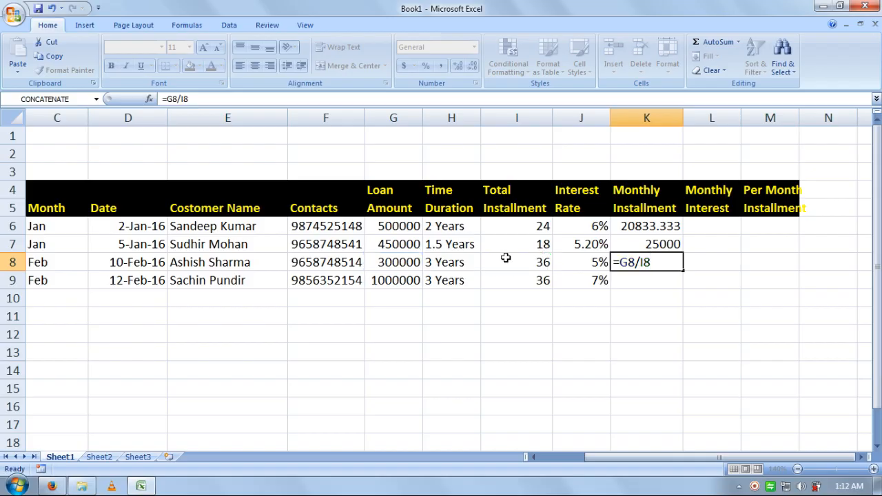
type("=")
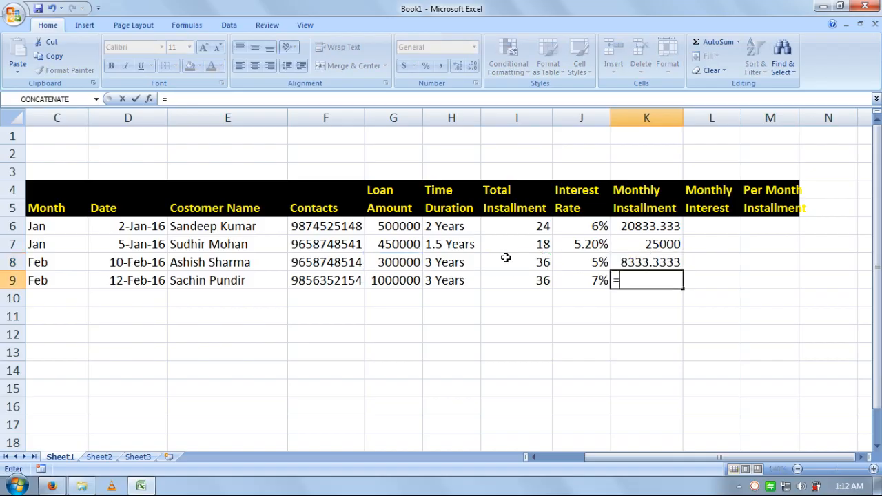
left_click(411, 282)
type("/")
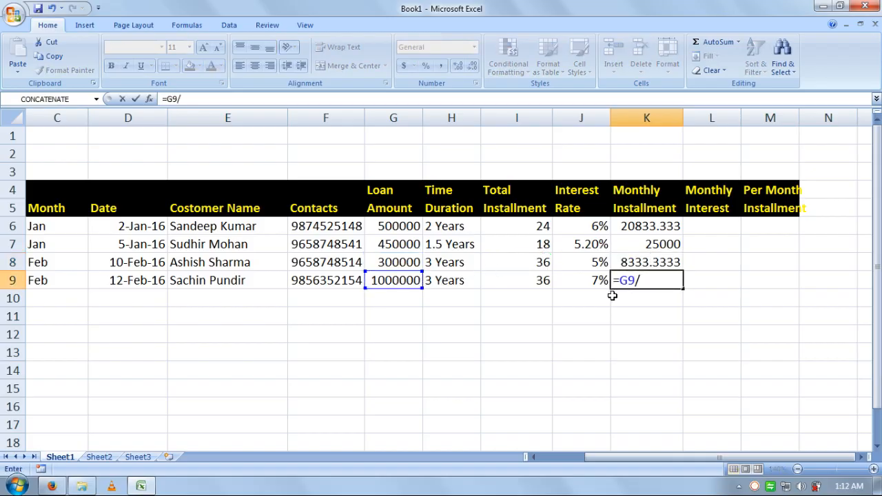
left_click(536, 282)
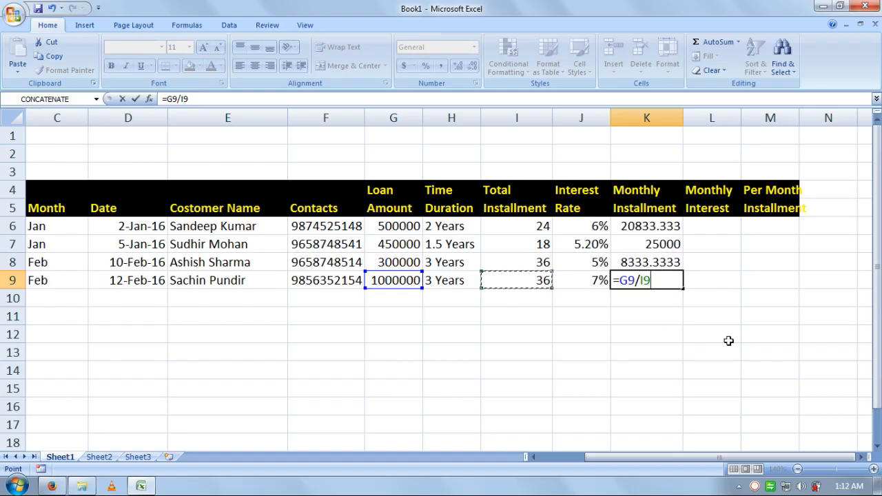
key("Return")
key("Right")
key("Up")
key("Up")
key("Left")
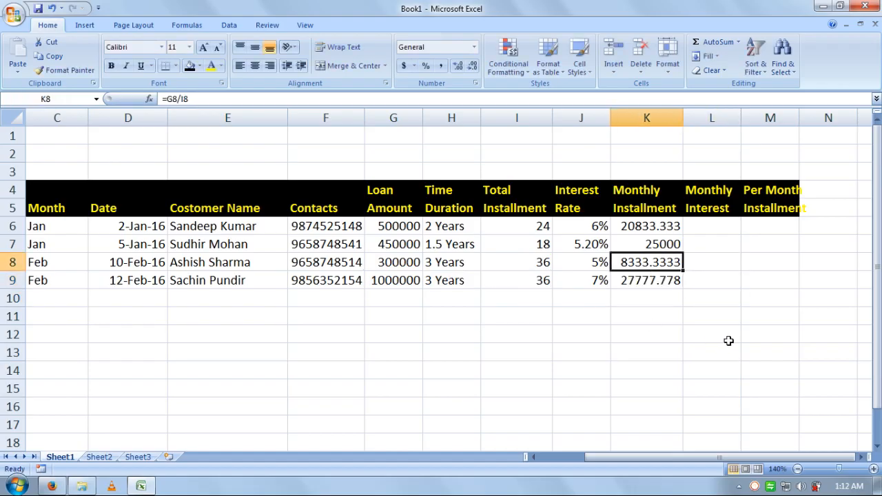
key("Up")
key("Up")
key("Right")
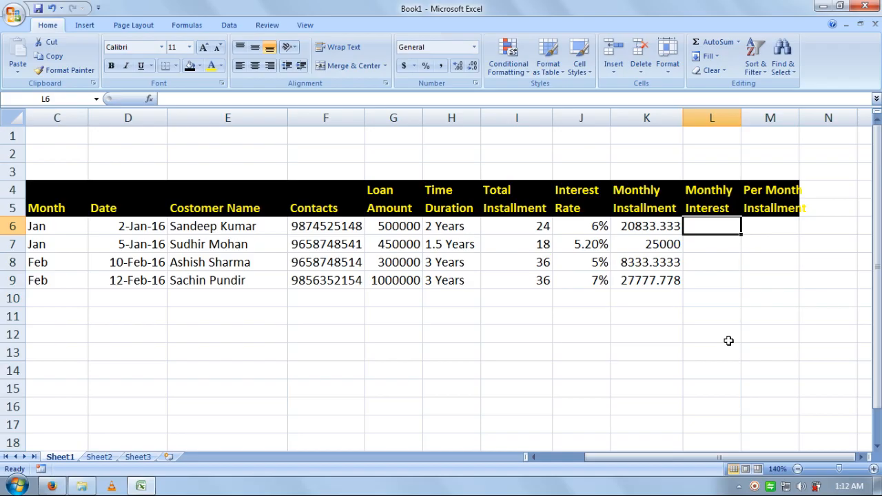
Step: Enter the Monthly Interest formulas for L6 and L7 (=K7*J7), giving 1250 and 1300
type("=")
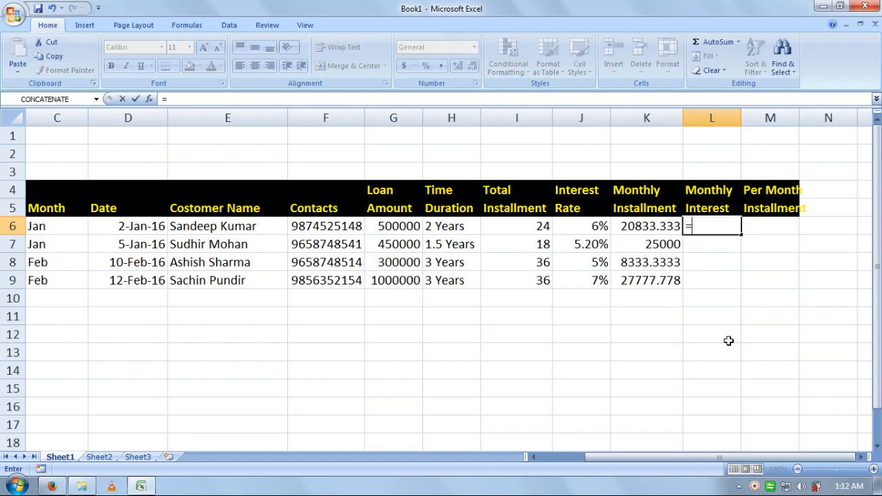
left_click(654, 226)
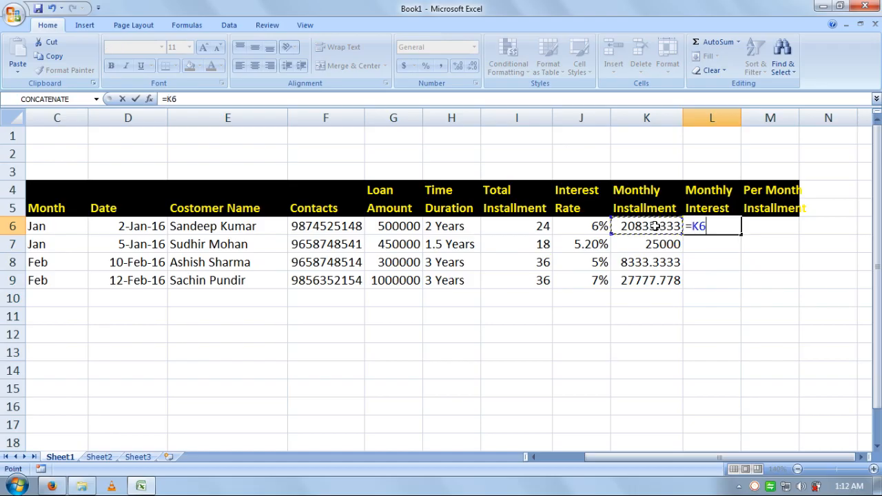
type("*")
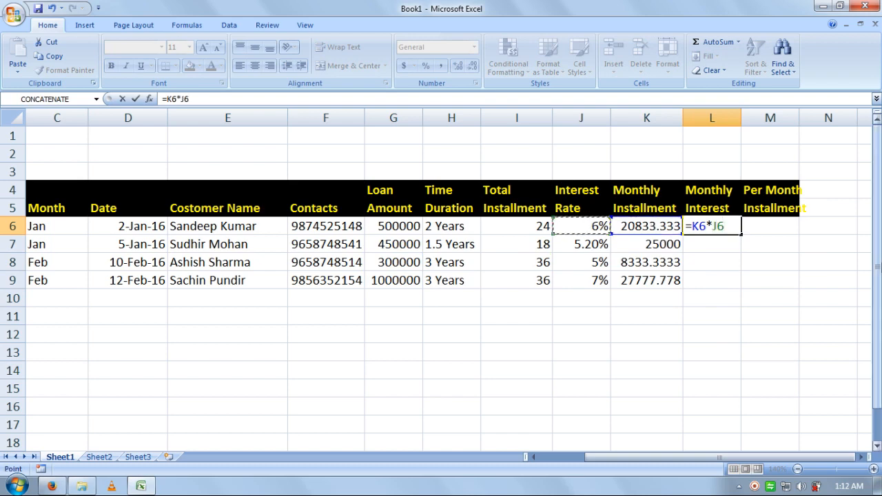
key("Return")
type("=")
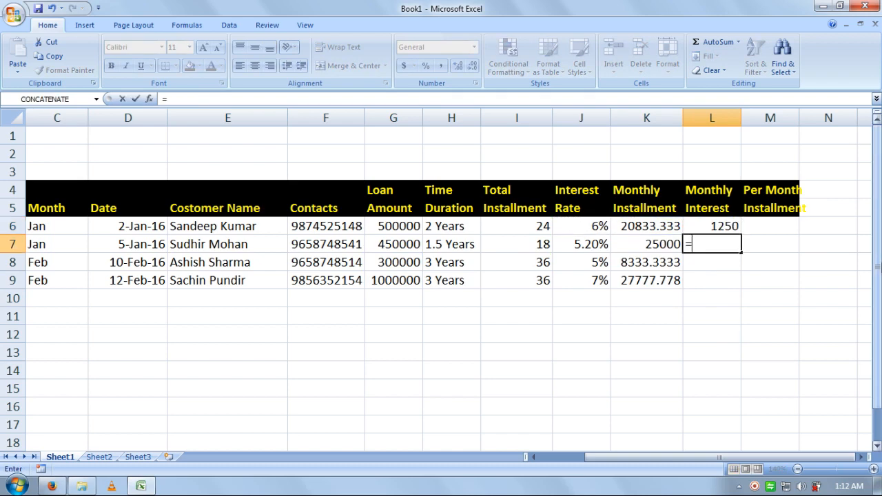
left_click(659, 250)
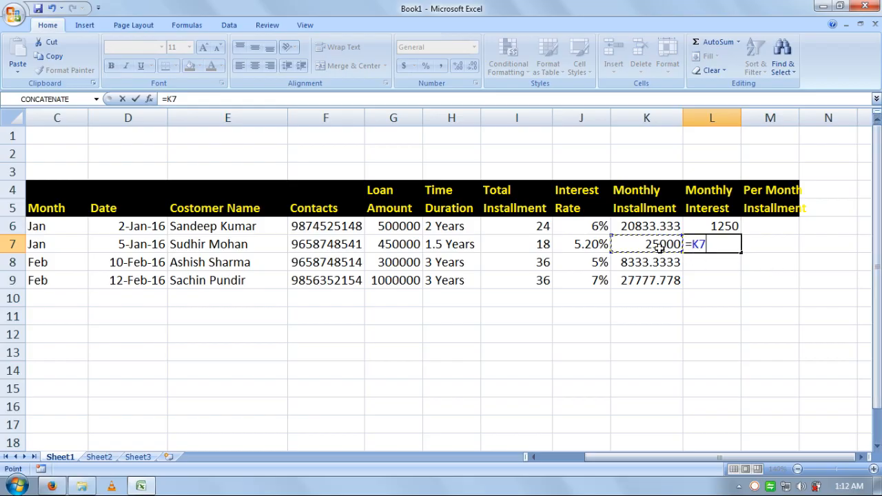
type("*")
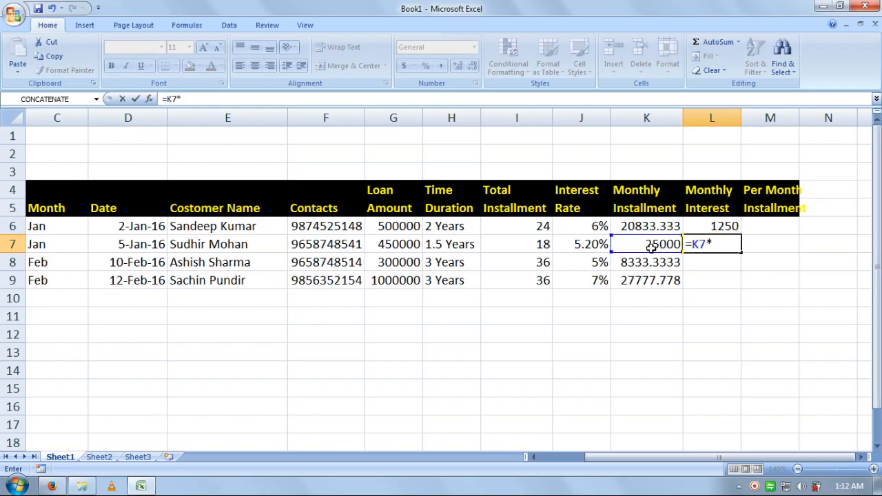
left_click(588, 251)
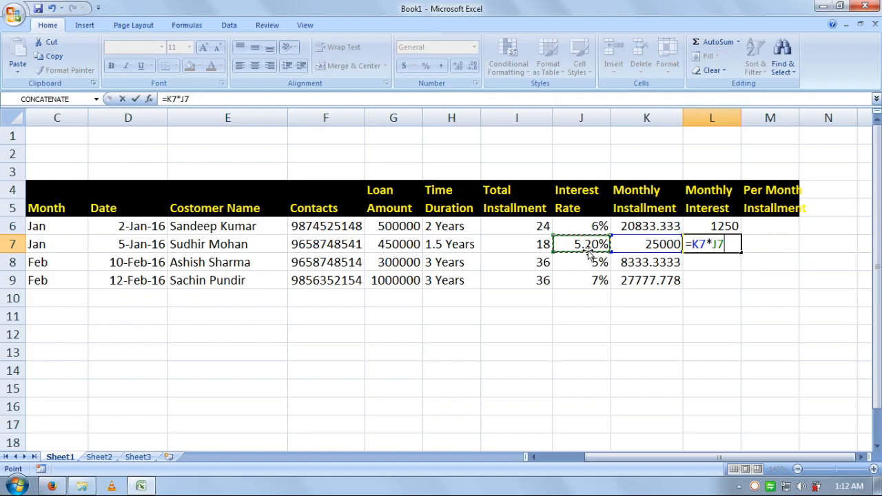
key("Return")
Step: Fill L8 and L9 with =K8*J8 and =K9*J9, giving 416.667 and 1944.44
type("=")
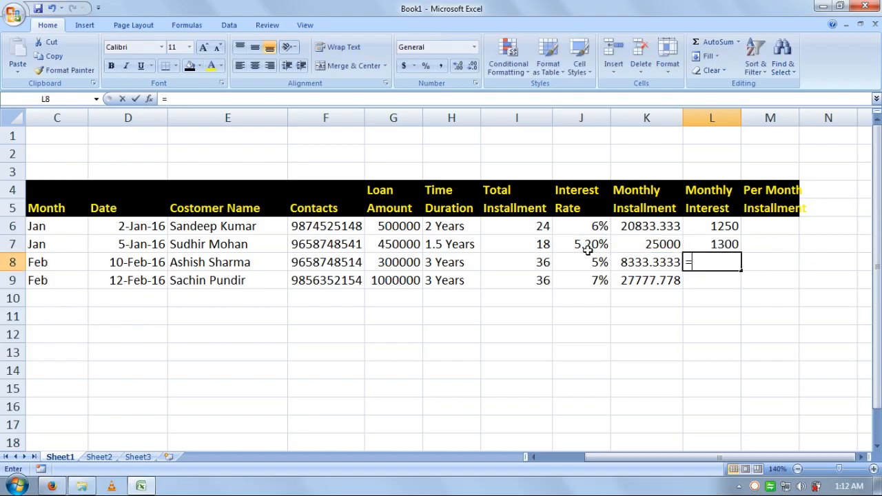
left_click(634, 262)
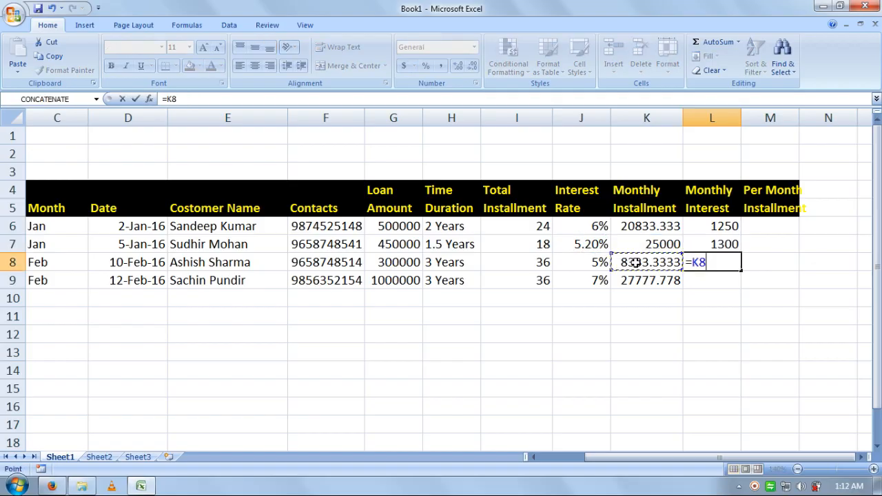
type("*")
left_click(597, 262)
key("Return")
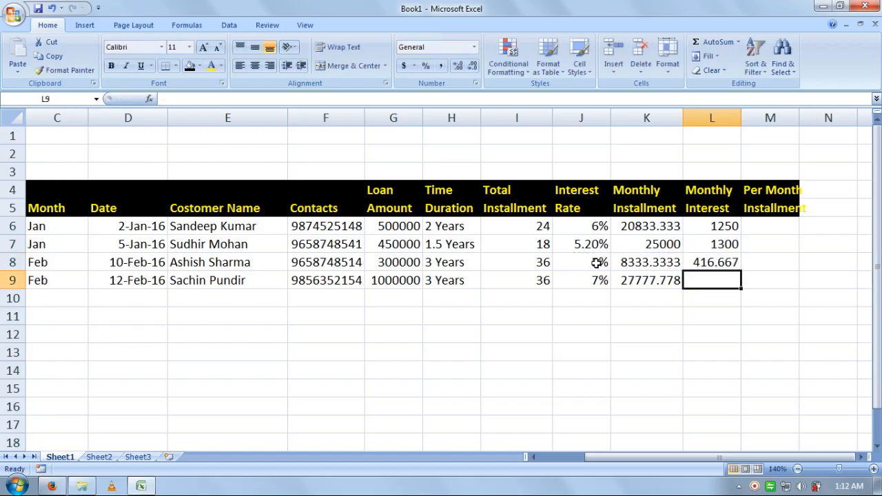
type("=")
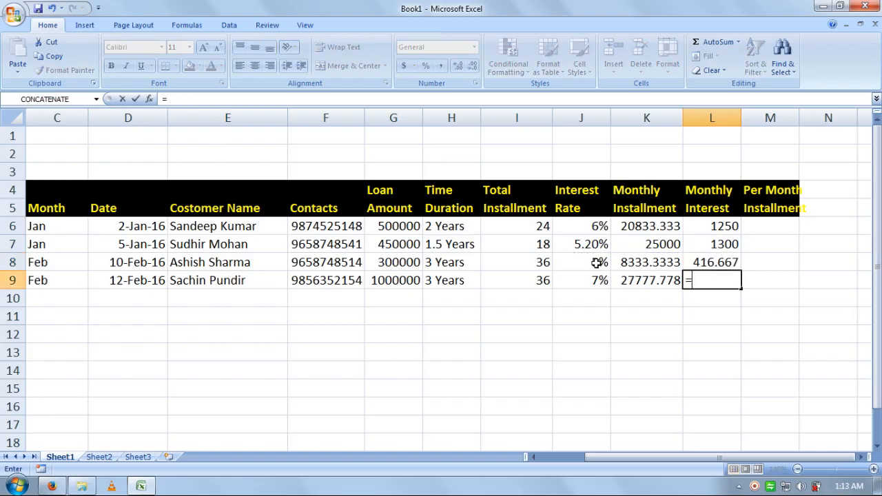
left_click(650, 280)
type("*")
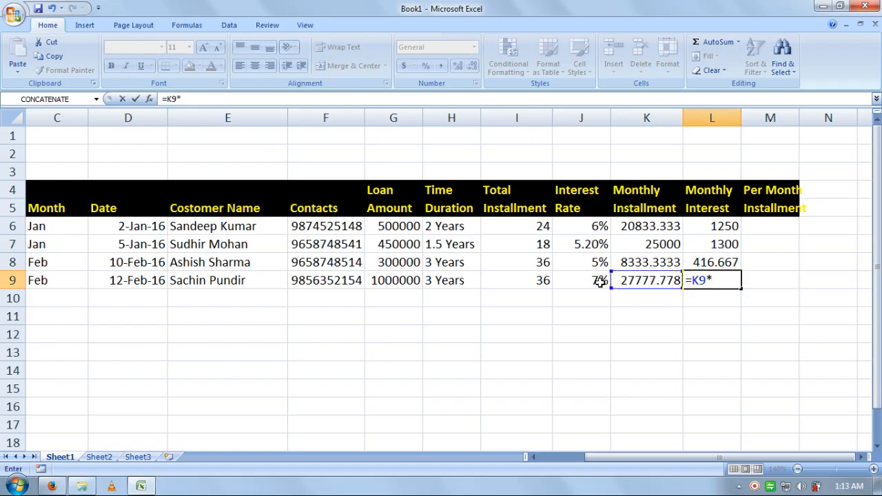
left_click(598, 281)
key("Return")
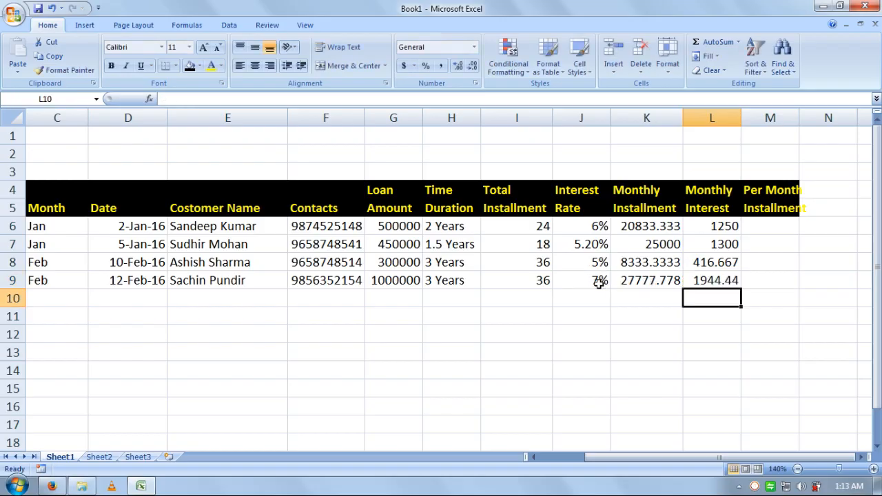
key("Up")
key("Up")
key("Up")
key("Up")
key("Down")
key("Down")
key("Down")
key("Right")
key("Up")
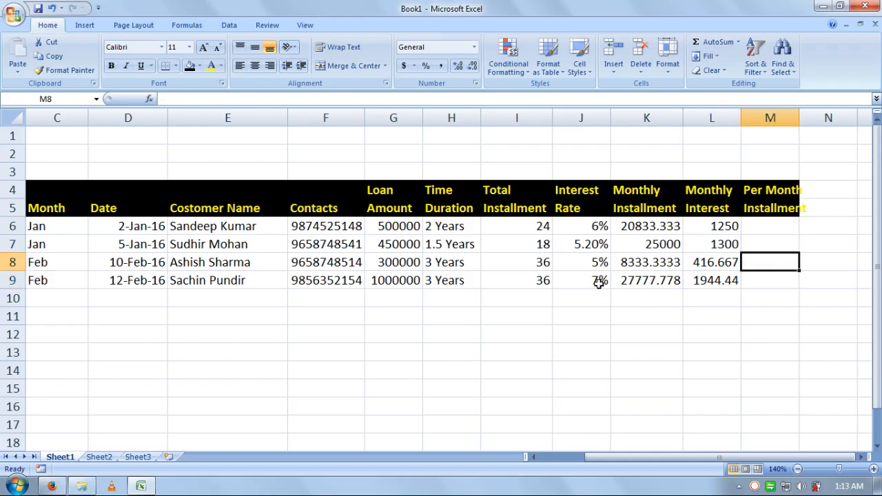
key("Up")
key("Up")
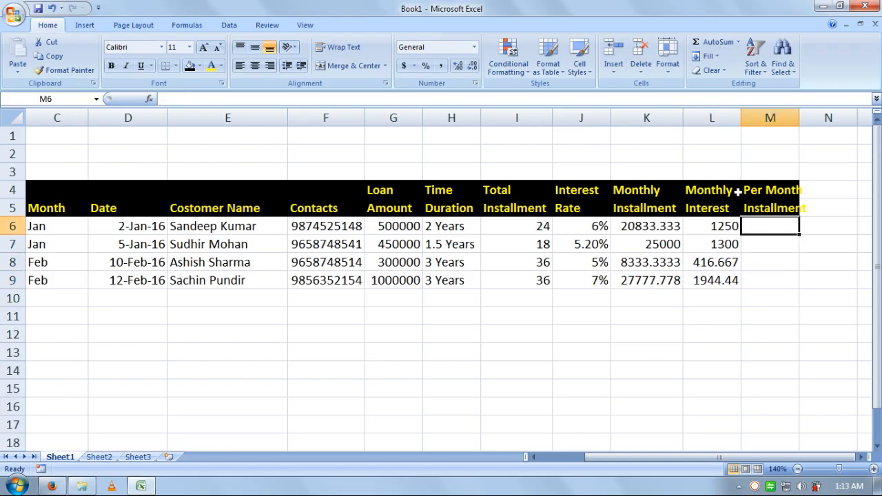
Step: Widen column M to fit the Per Month Installment heading and scroll it into view
double_click(800, 117)
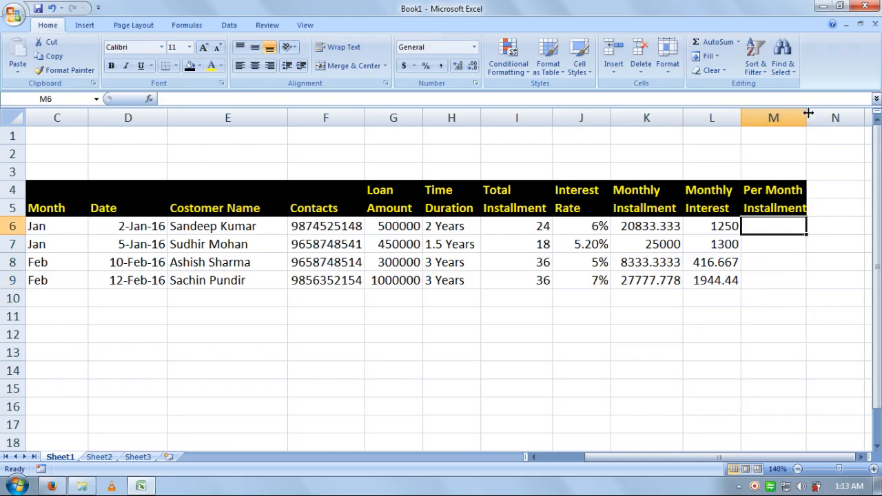
left_click_drag(808, 113, 812, 113)
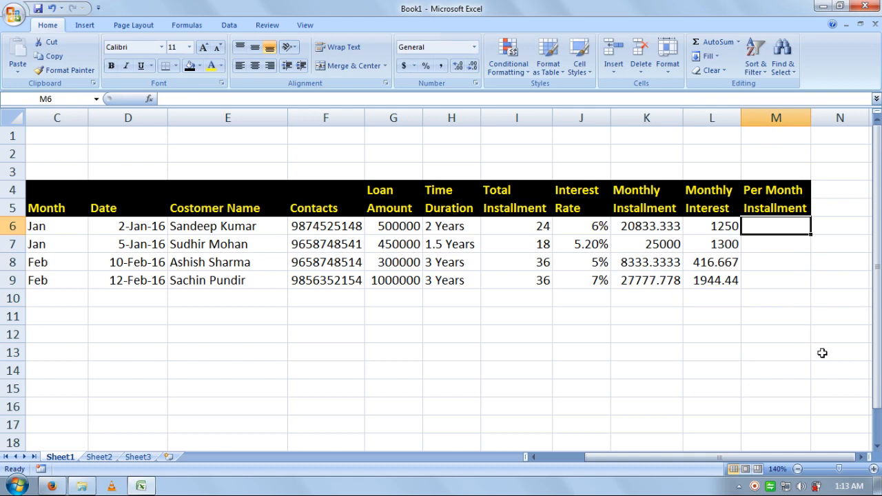
left_click(861, 457)
left_click(860, 456)
Step: Enter =K6+L6 and =K7+L7 in M6 and M7, giving 22083.333 and 26300
type("=")
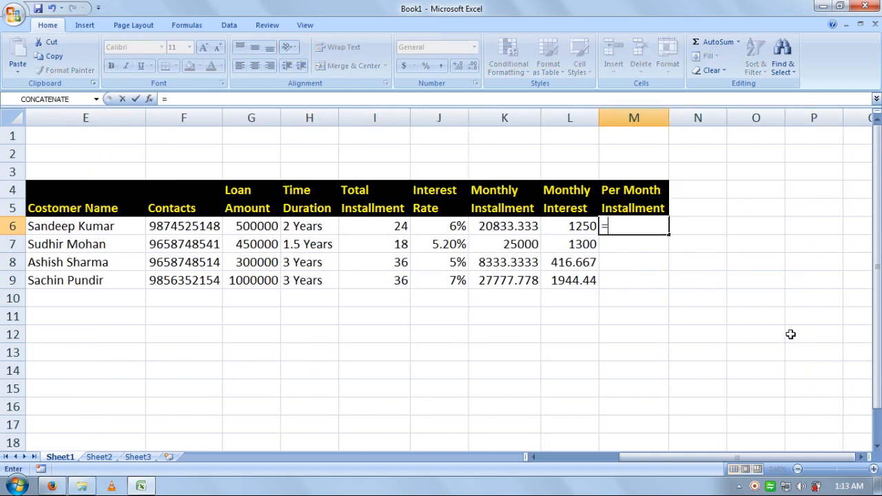
left_click(521, 229)
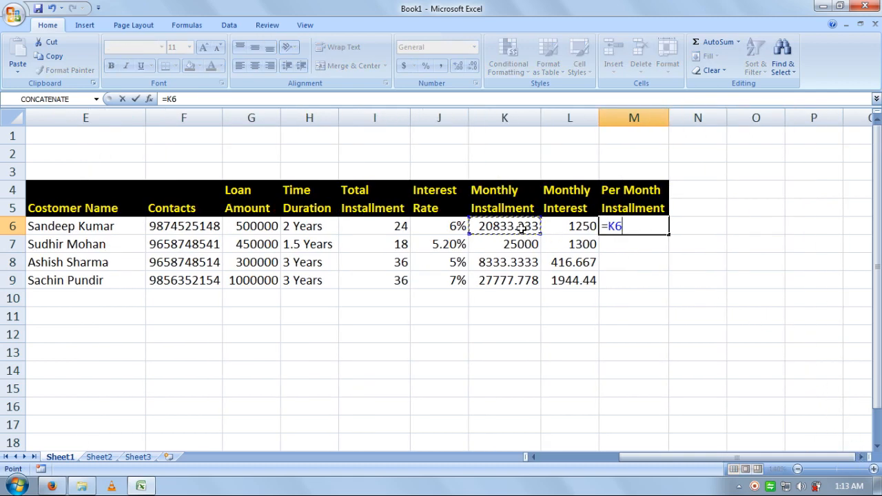
type("+")
left_click(564, 226)
key("Return")
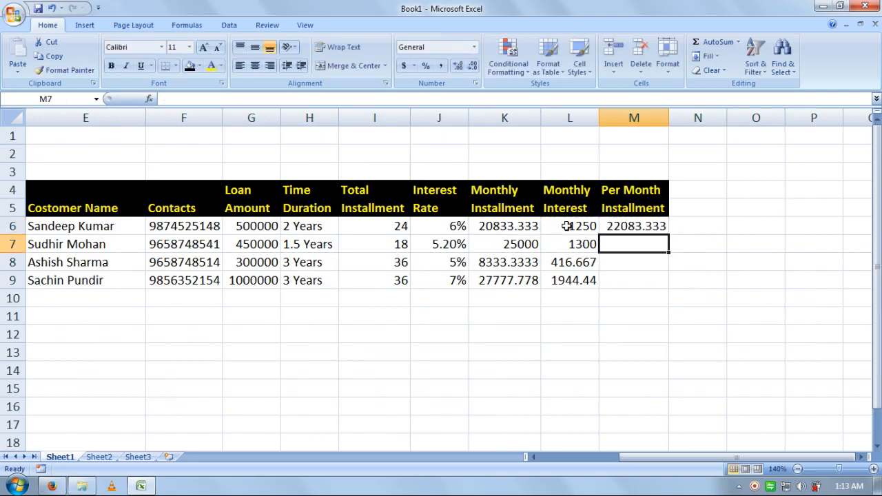
key("Up")
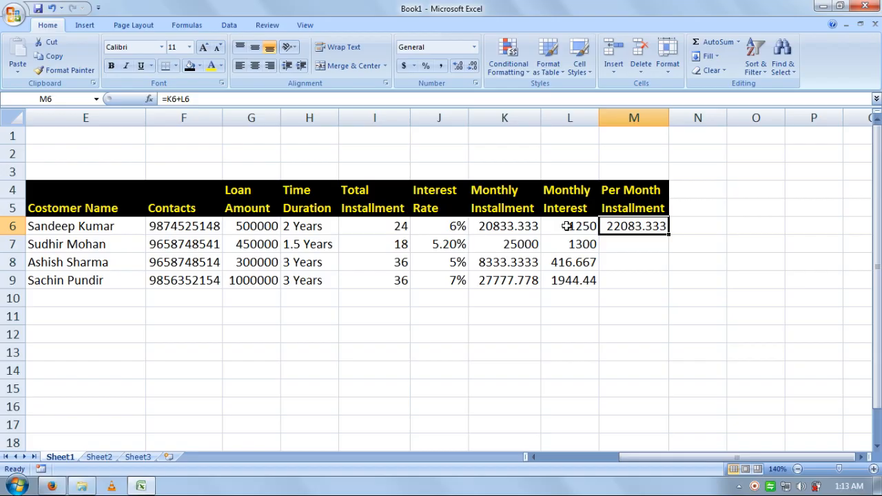
key("Down")
type("=")
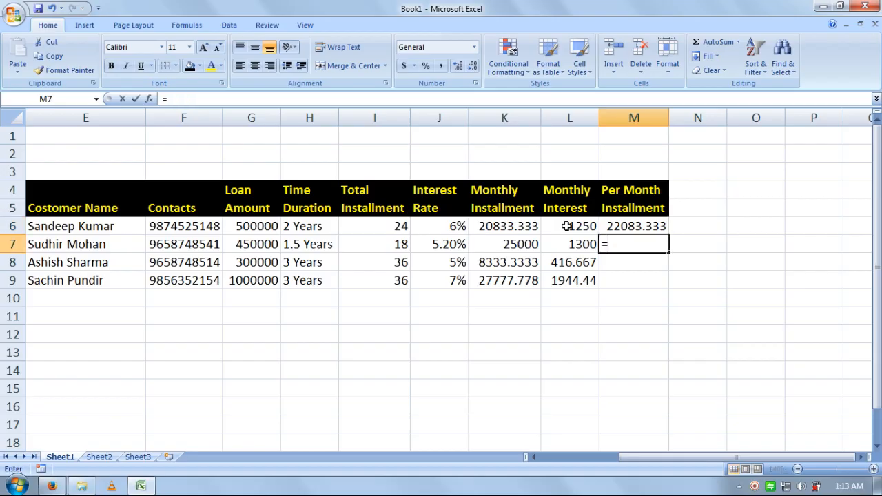
left_click(522, 245)
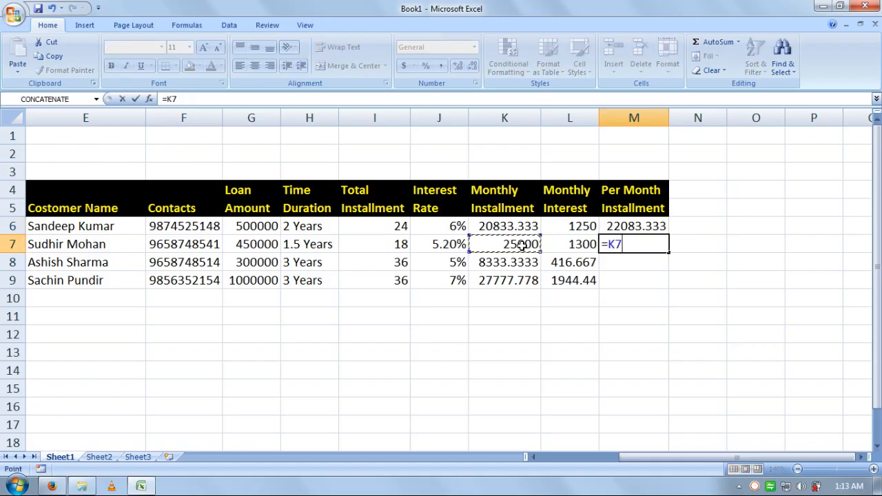
type("+")
left_click(566, 246)
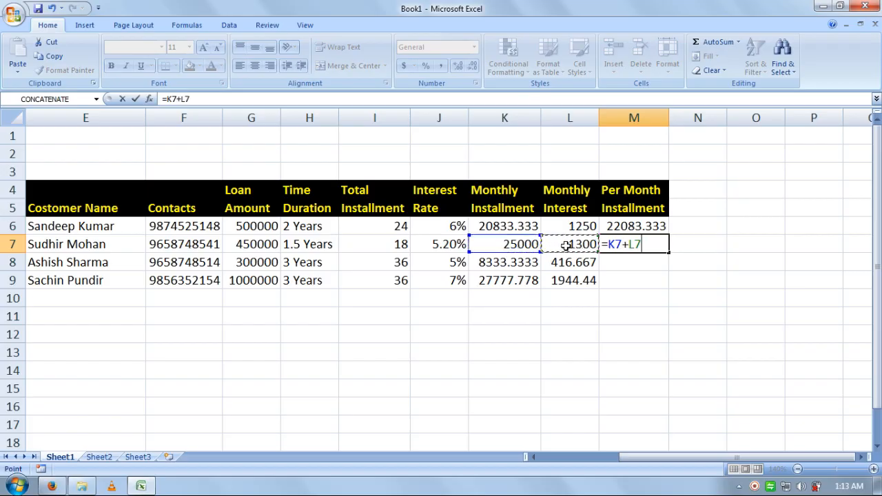
key("Return")
Step: Enter =K8+L8 and =K9+L9 in M8 and M9, giving 8750 and 29722.222
type("=")
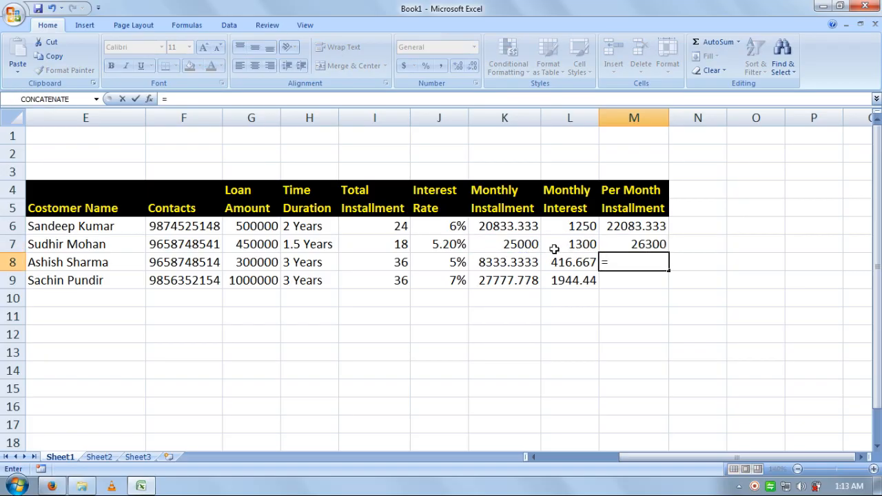
left_click(517, 264)
type("+")
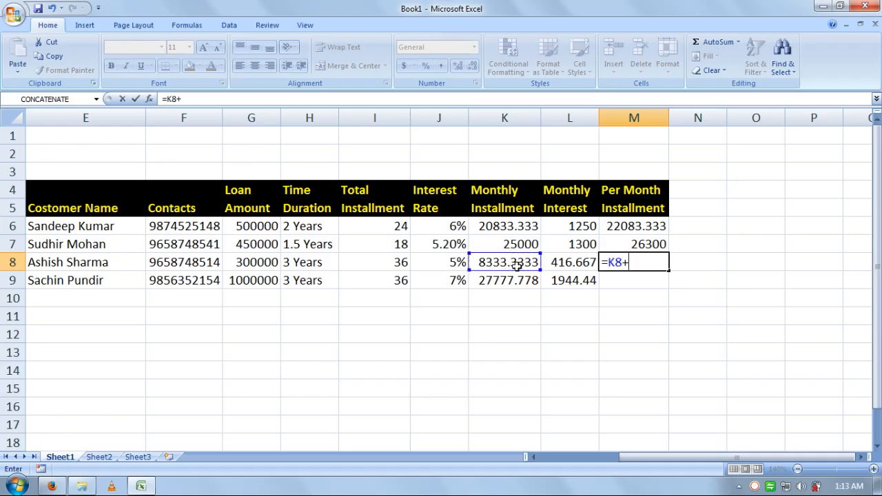
left_click(557, 263)
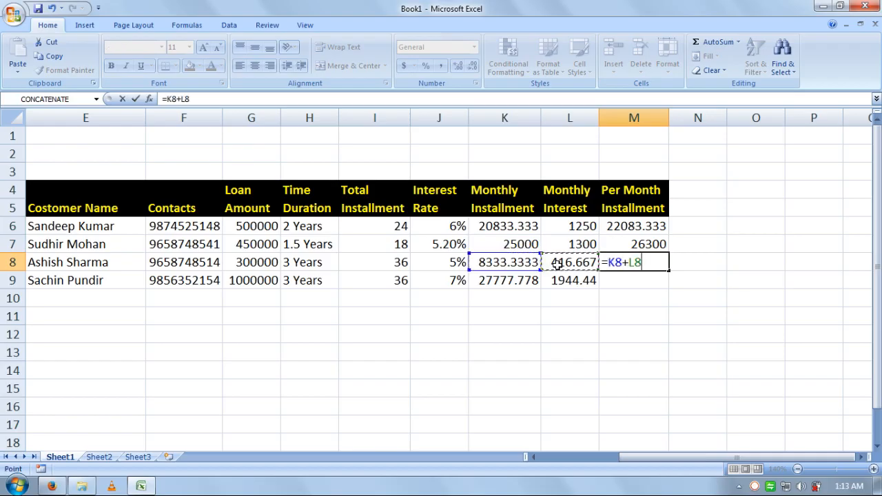
key("Return")
type("=")
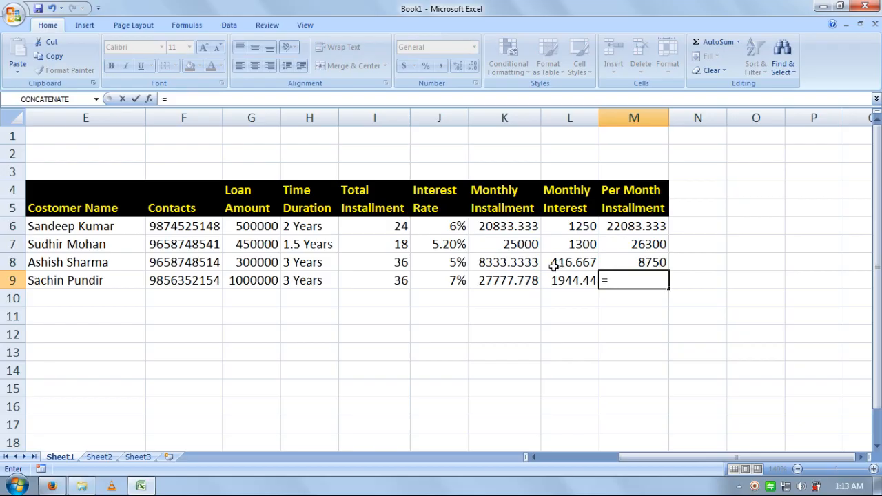
left_click(516, 276)
type("+")
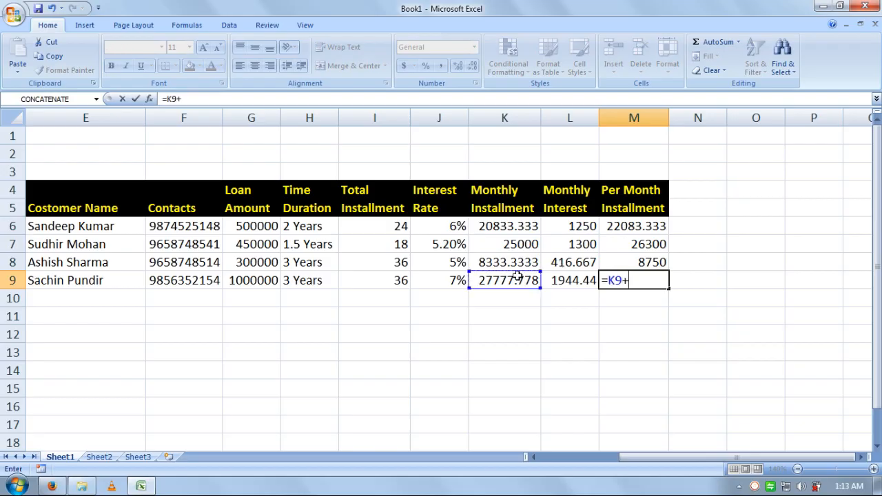
left_click(551, 280)
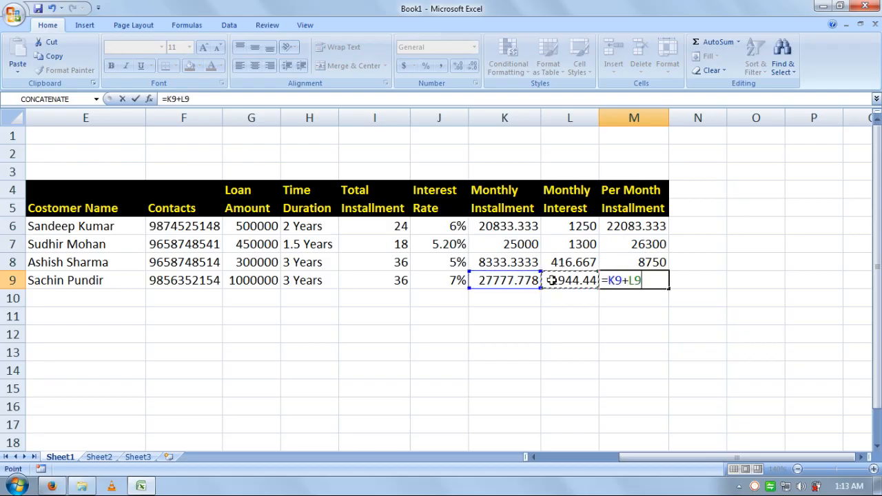
key("Return")
key("Up")
key("Right")
key("Up")
key("Up")
key("Up")
key("Up")
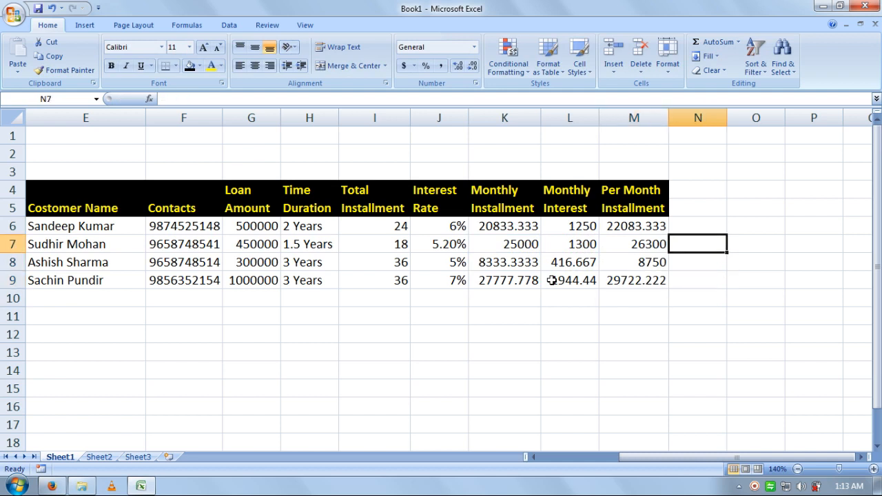
key("Up")
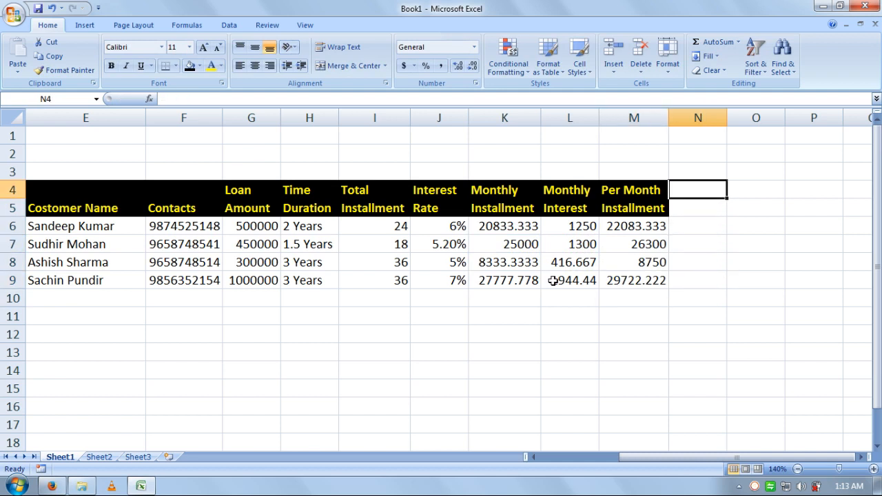
Step: Change the Year cells B6:B15 from 2017 to 2016 by filling 2016 down from B6
left_click(700, 214)
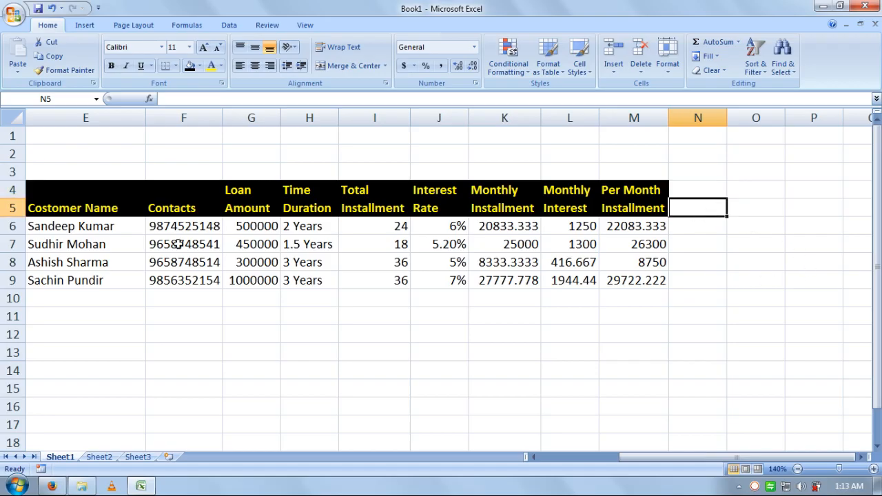
left_click_drag(665, 456, 531, 457)
left_click(128, 228)
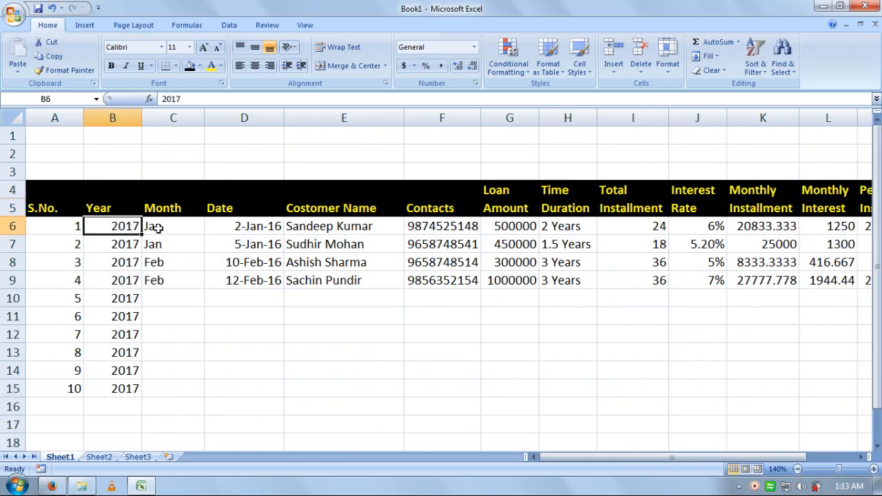
type("2")
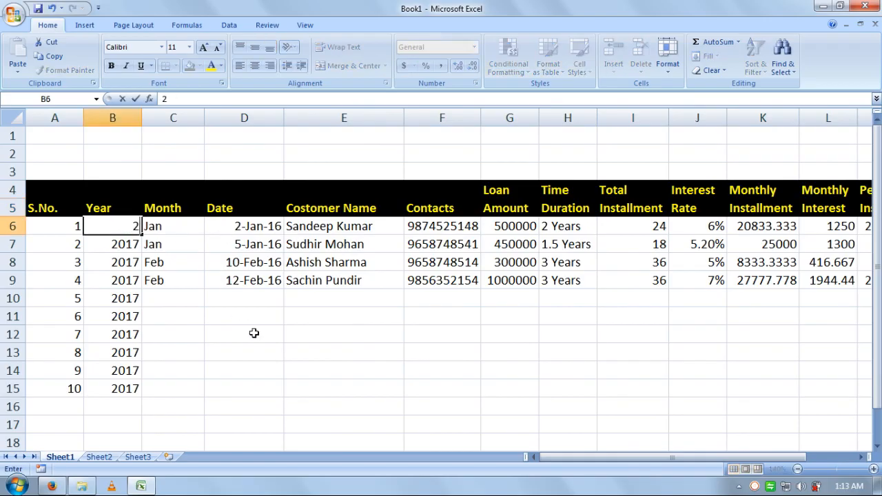
type("016")
key("Return")
key("Up")
key("shift+Down")
key("shift+Down")
key("shift+Down")
key("shift+Down")
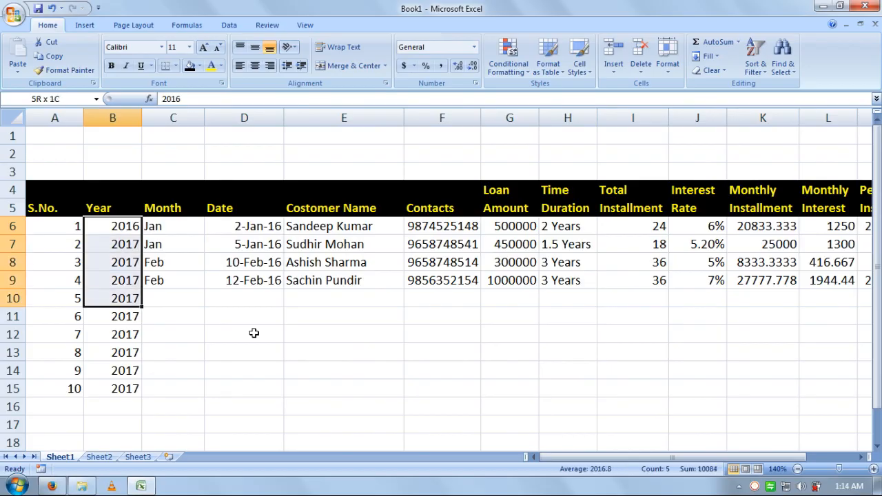
key("shift+Down")
key("shift+Down")
key("shift+Down")
key("shift+Down")
key("shift+Down")
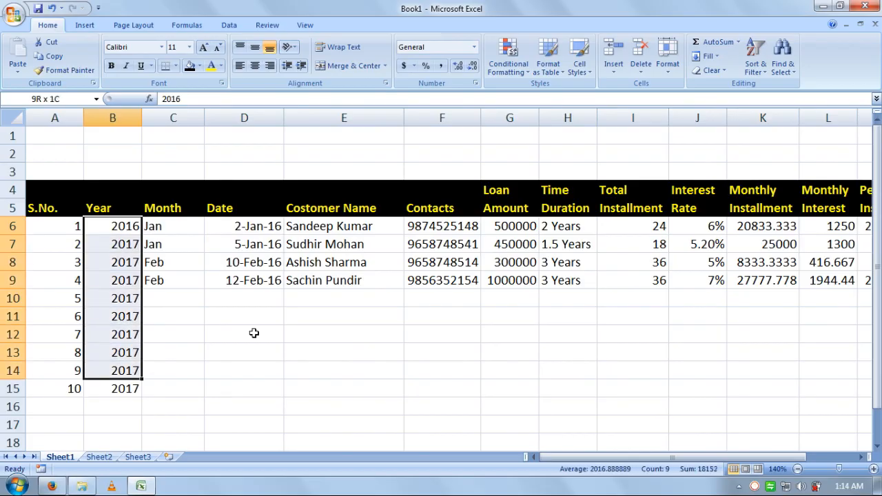
key("ctrl+d")
key("Right")
key("Right")
key("Right")
key("Right")
key("Right")
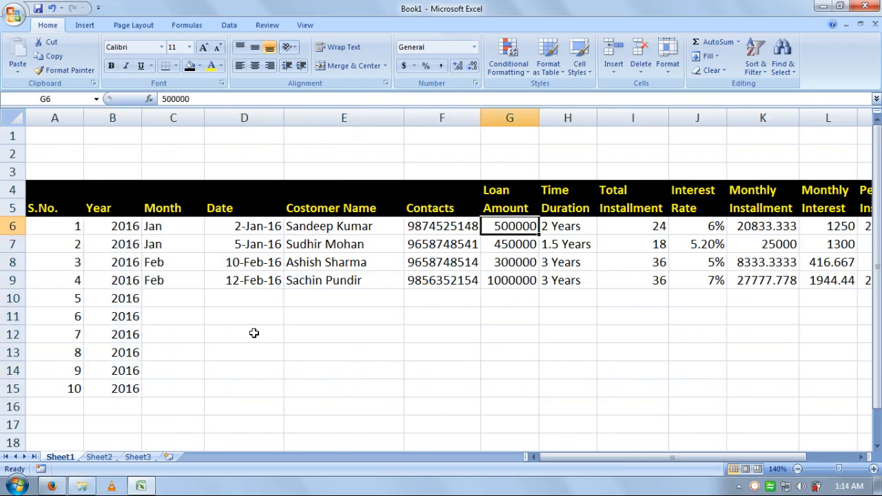
key("Right")
key("Right")
key("Right")
key("Right")
key("Right")
key("Right")
key("Right")
key("Right")
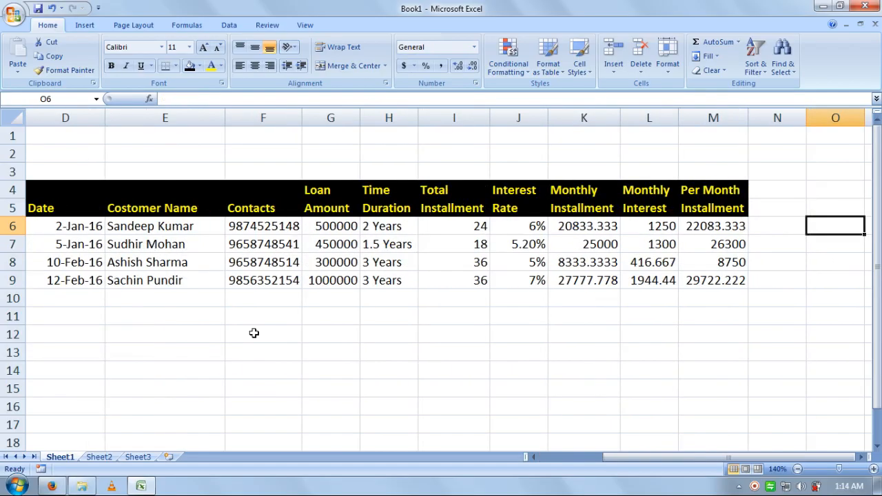
Step: Enter 2016 in N4, and Jan and Feb as the first month headers in N5 and O5
key("Up")
key("Up")
key("Left")
type("201")
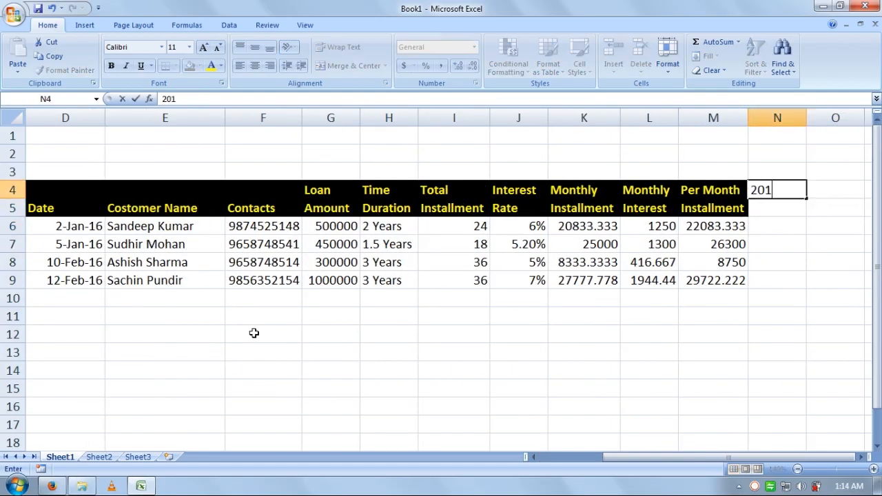
key("Return")
key("Right")
key("Left")
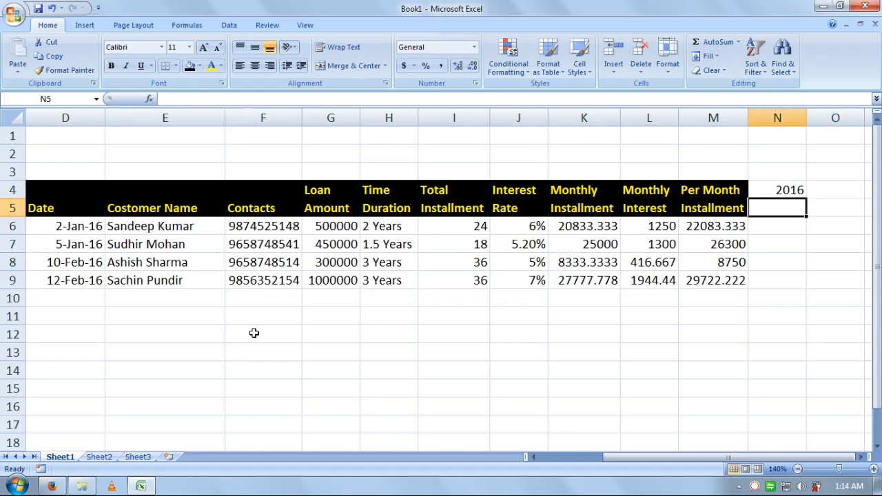
type("Jan")
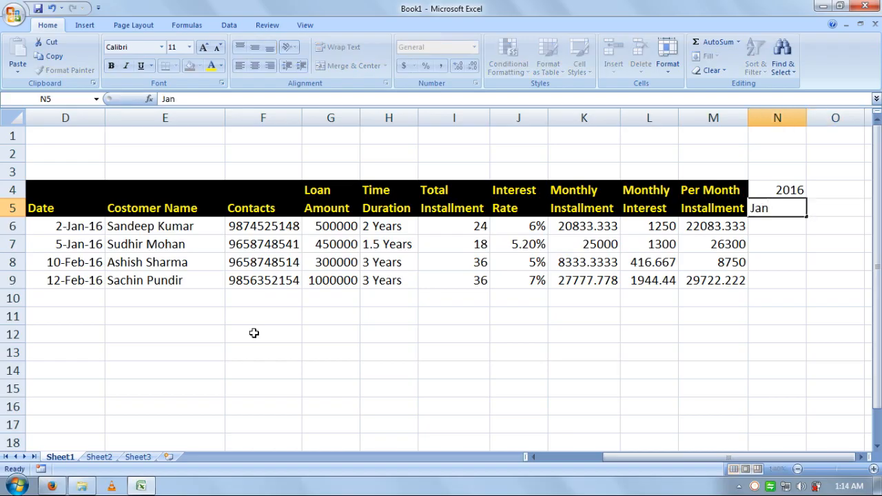
key("Right")
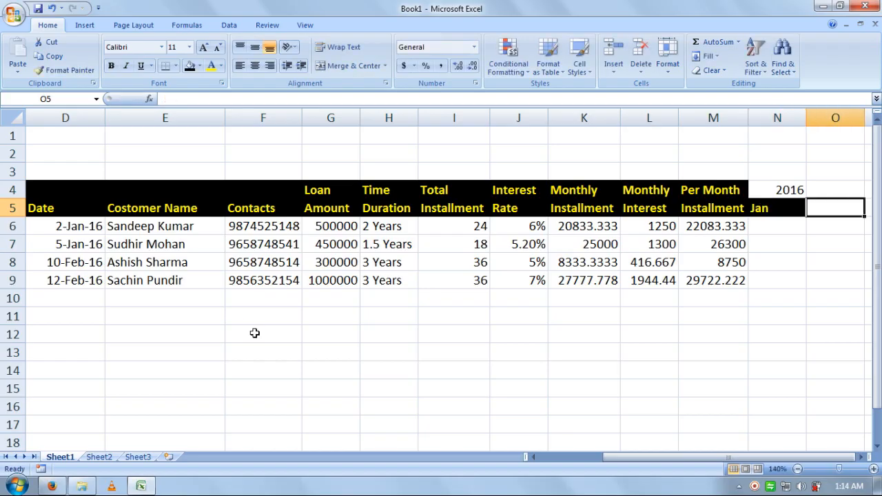
type("Feb")
key("Return")
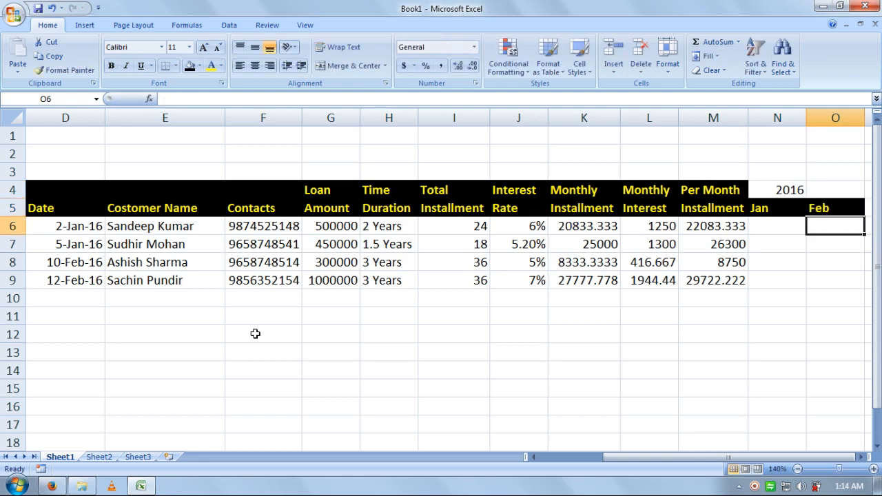
Step: Extend the Jan, Feb month series across row 5 through column AS
left_click_drag(785, 208, 864, 289)
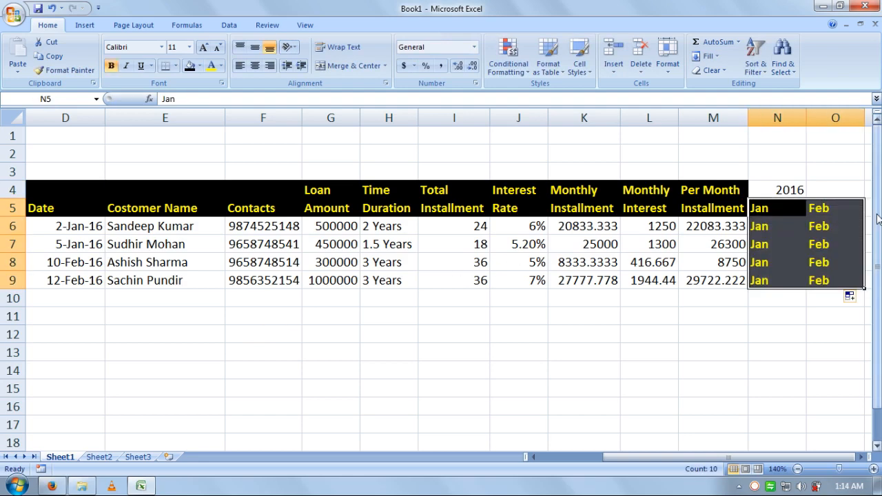
key("ctrl+z")
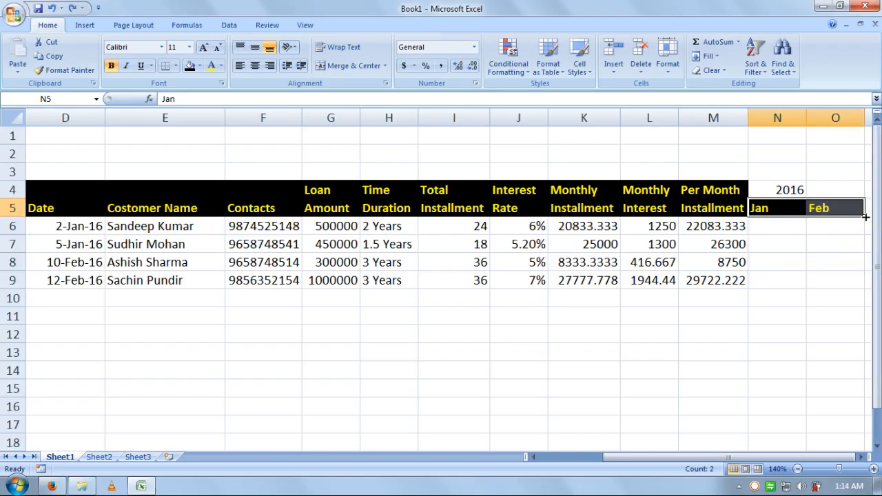
mouse_move(864, 216)
left_mouse_down()
mouse_move(879, 213)
mouse_move(778, 221)
mouse_move(880, 209)
mouse_move(860, 213)
left_mouse_up()
left_click(860, 213)
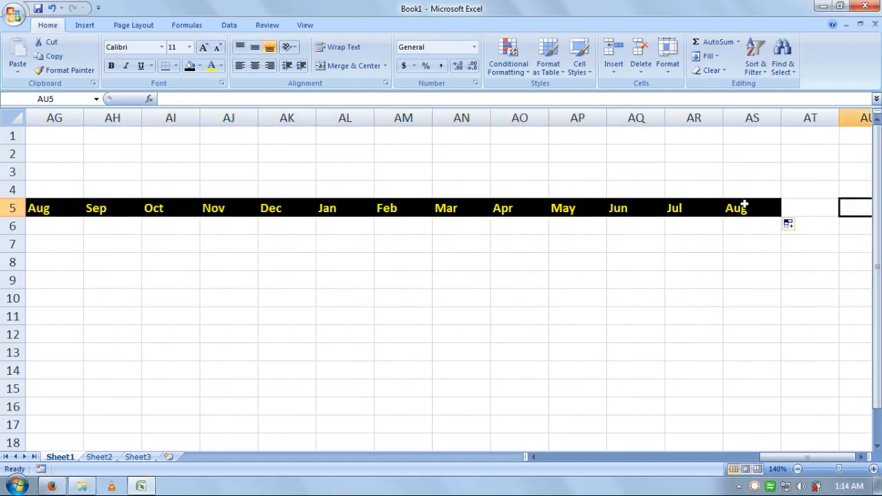
Step: Fill 2016 across N4:Y4 above the first twelve months
left_click(744, 190)
key("ctrl+Left")
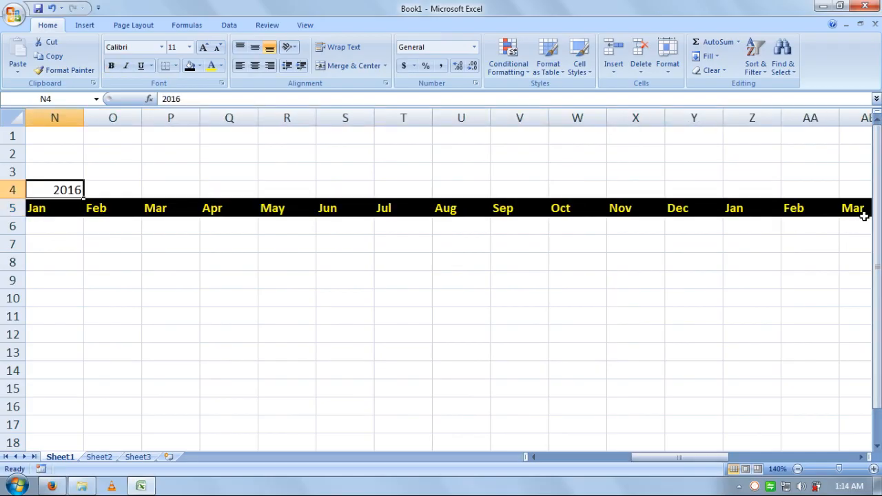
key("Left")
key("Right")
key("shift+Right")
key("shift+Right")
key("shift+Right")
key("shift+Right")
key("shift+Right")
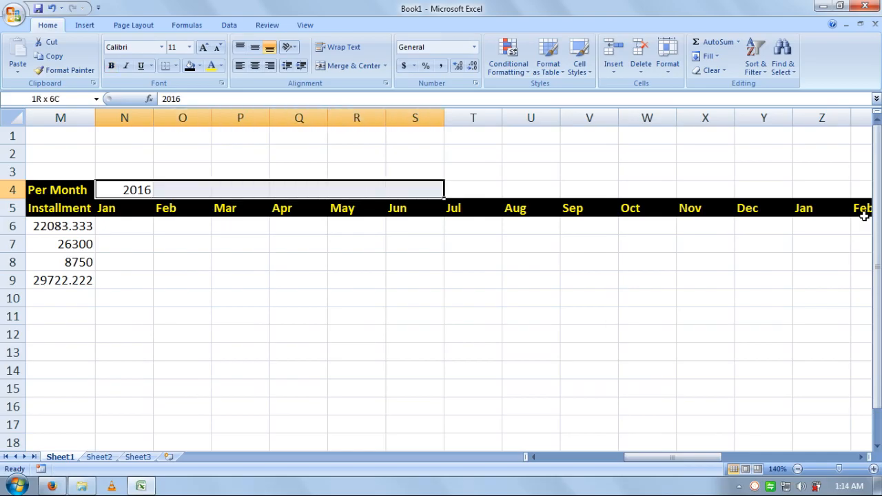
key("shift+Right")
key("shift+Right")
key("shift+Right")
key("shift+Right")
key("shift+Right")
key("shift+Right")
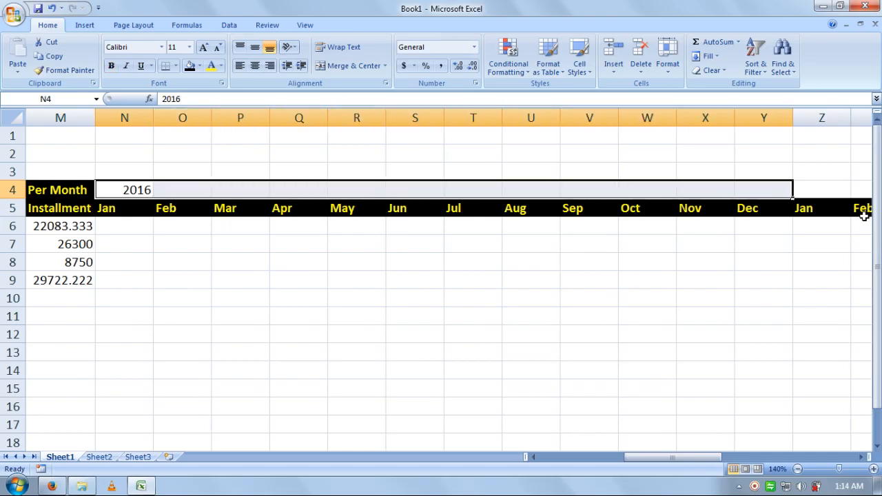
key("ctrl+r")
Step: Enter 2017 in Z4 and fill it across Z4:AK4 above the second twelve months
key("Right")
key("Right")
key("Right")
key("Right")
key("Right")
key("Right")
key("Right")
key("Right")
key("Right")
key("Right")
key("Right")
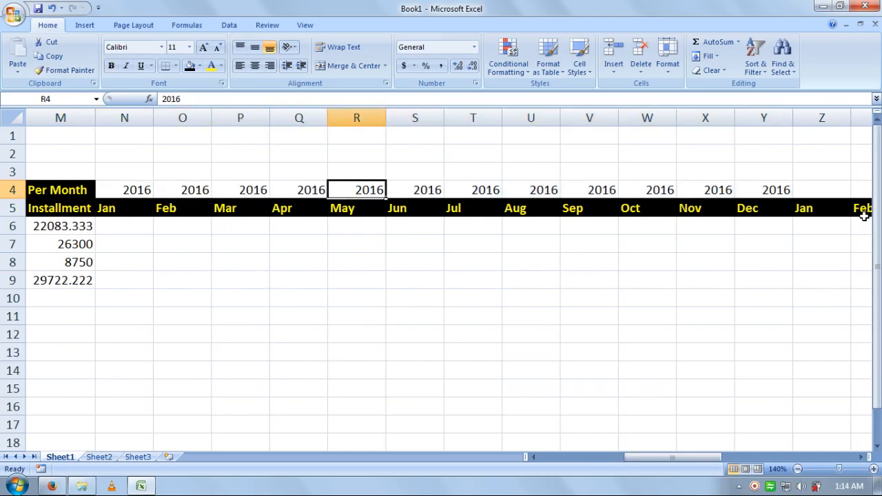
key("Right")
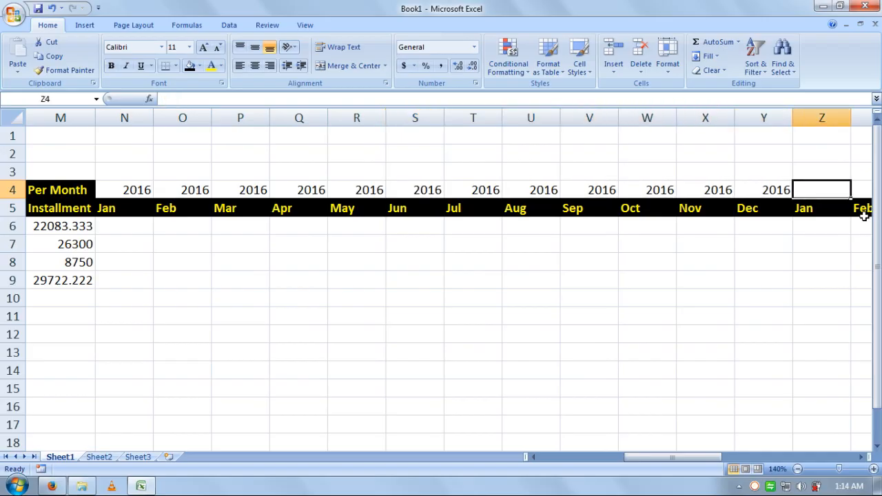
type("2017")
key("Right")
key("Up")
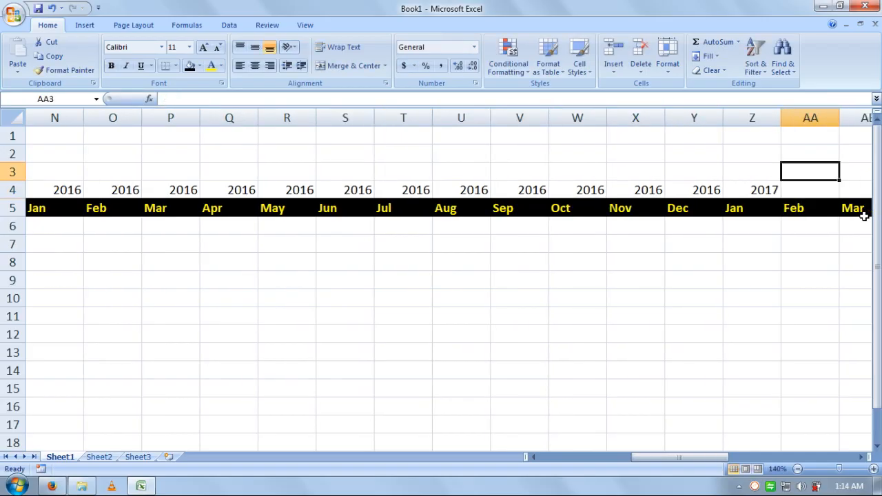
key("Down")
key("Left")
key("shift+Right")
key("shift+Right")
key("shift+Right")
key("shift+Right")
key("shift+Right")
key("shift+Right")
key("shift+Right")
key("shift+Right")
key("shift+Right")
key("shift+Right")
key("shift+Right")
key("shift+Right")
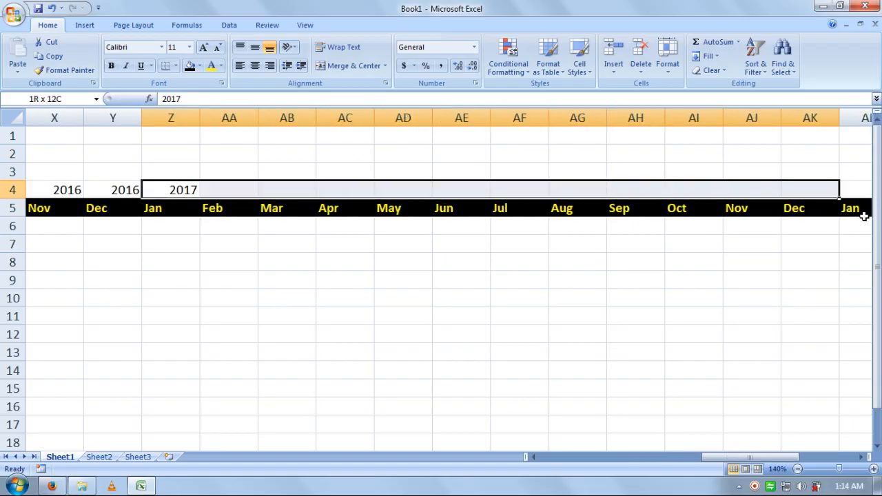
key("shift+Left")
key("shift+Left")
key("shift+Right")
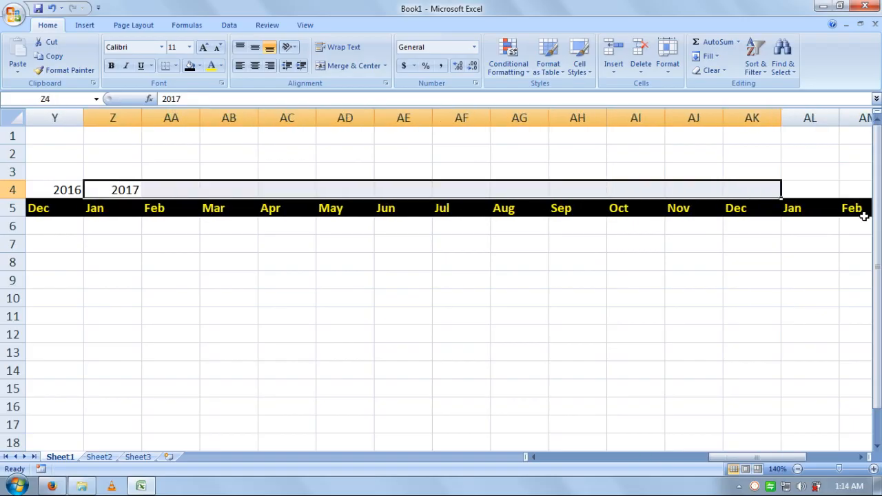
key("ctrl+r")
Step: Select the third run of month headers from Jan in AL5 through Aug
key("Right")
key("Right")
key("Right")
key("Right")
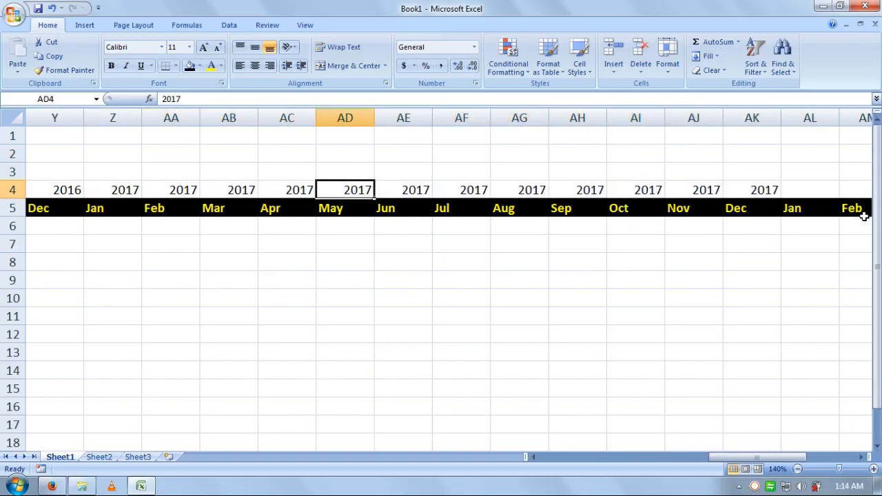
key("Right")
key("Right")
key("Right")
key("Right")
key("Right")
key("Right")
key("Right")
key("Right")
key("Down")
key("shift+Right")
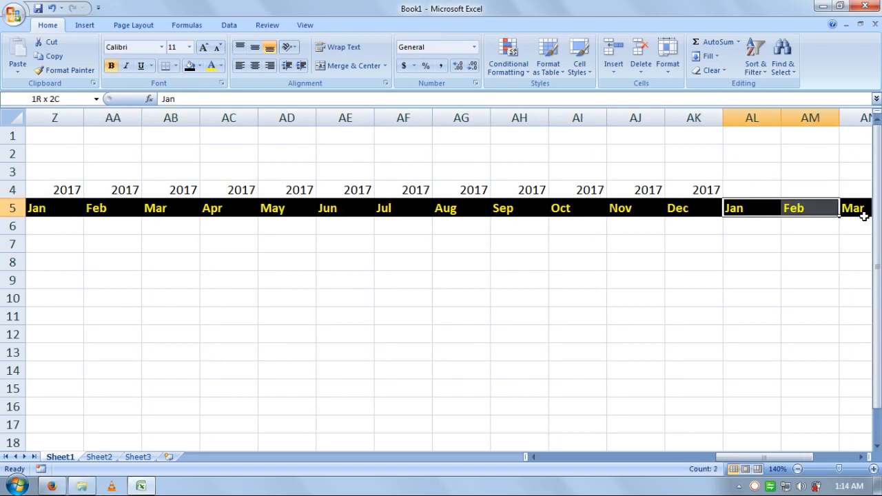
key("shift+Right")
key("shift+Right")
key("shift+Right")
key("shift+Right")
key("shift+Right")
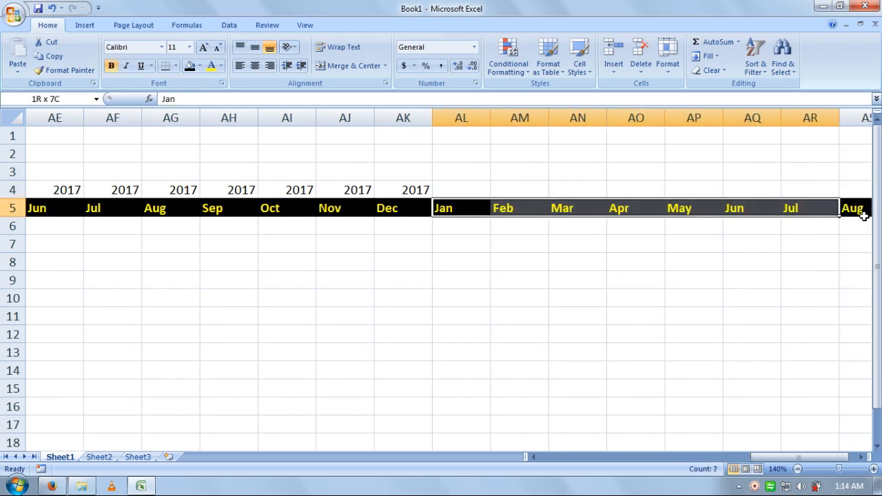
key("shift+Right")
key("shift+Right")
key("shift+Left")
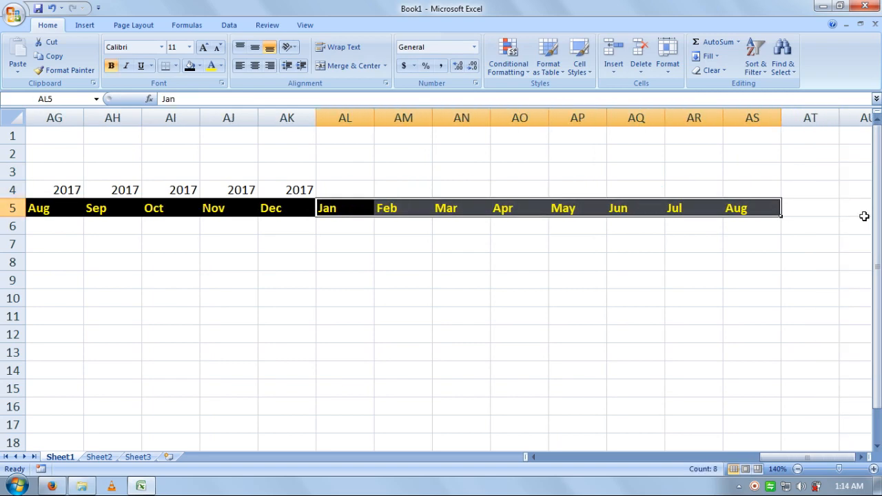
Step: Extend the third month run to Dec and fill 2018 across AL4:AW4
mouse_move(781, 216)
left_mouse_down()
mouse_move(857, 215)
mouse_move(792, 218)
left_mouse_up()
left_click(406, 188)
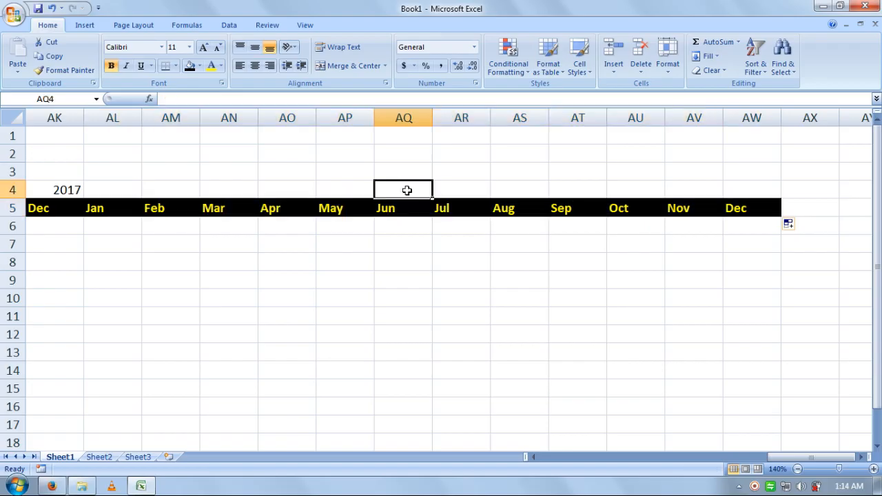
key("ctrl+Left")
key("Right")
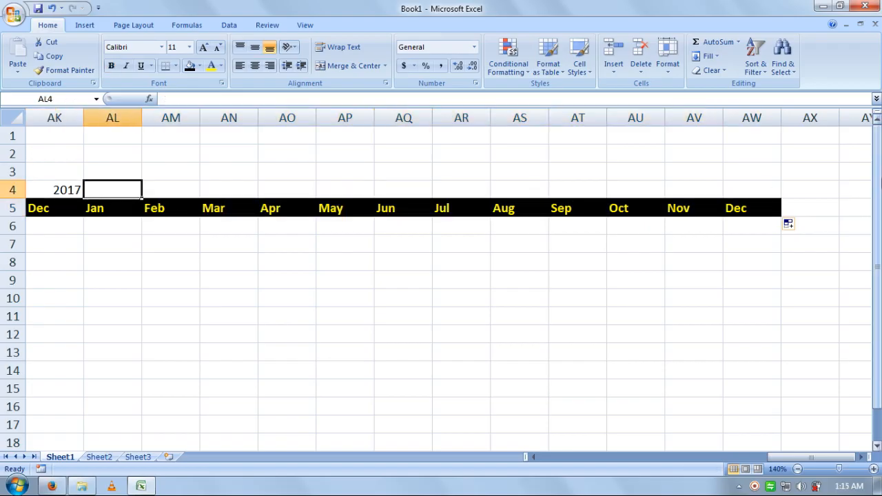
type("2018")
key("Right")
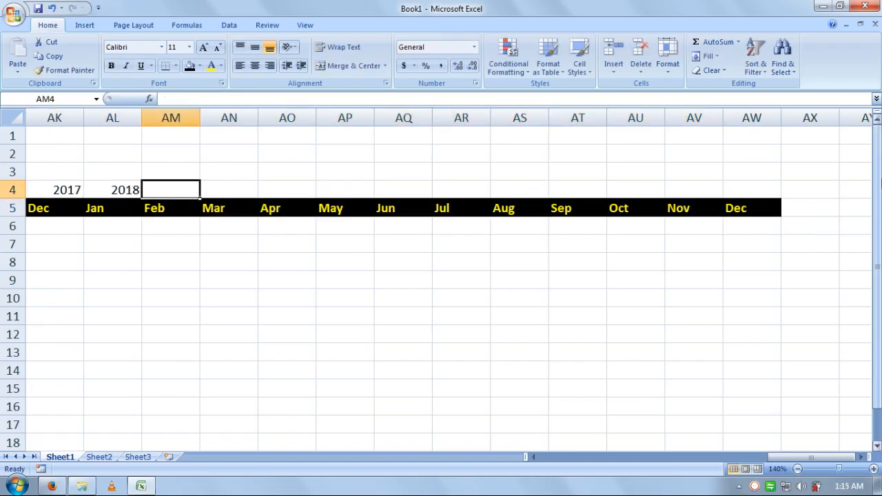
key("Left")
key("shift+Right")
key("shift+Right")
key("shift+Right")
key("shift+Right")
key("shift+Right")
key("shift+Right")
key("shift+Right")
key("shift+Right")
key("shift+Right")
key("shift+Right")
key("shift+Right")
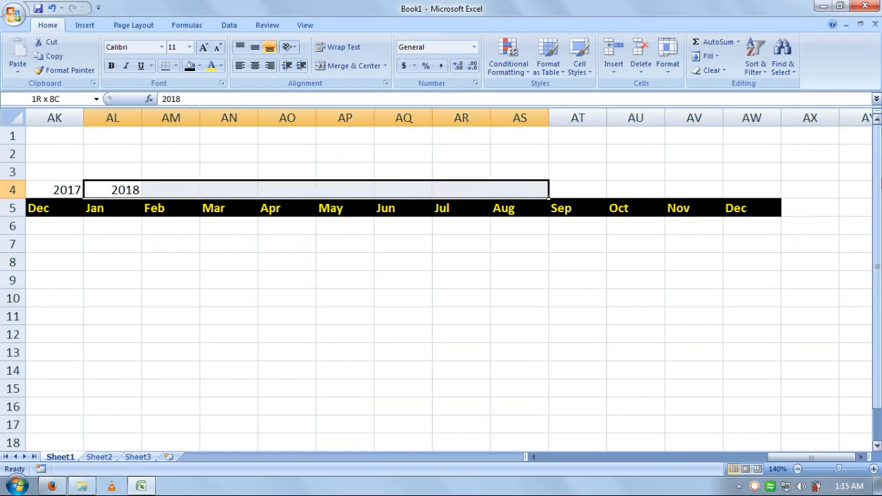
key("ctrl+r")
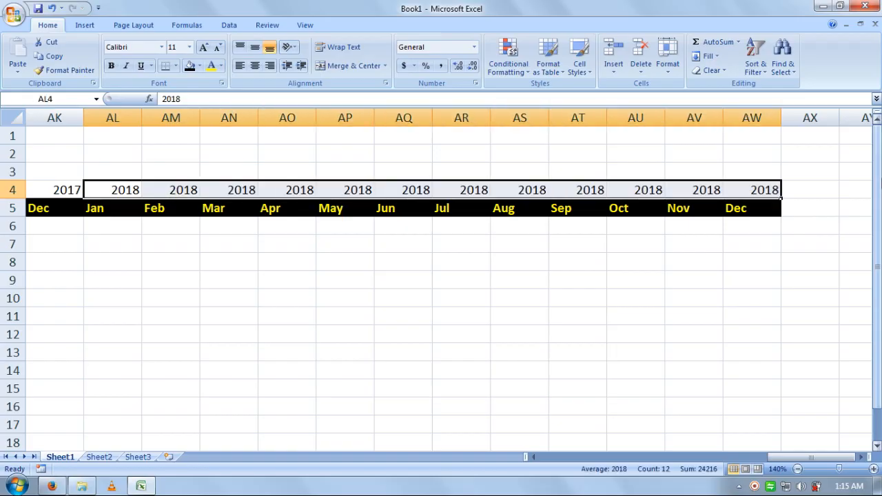
Step: Select the whole year row from N4 to AW4
key("Left")
key("Left")
key("Left")
key("Left")
key("Left")
key("Left")
key("Left")
key("Left")
key("Left")
key("Left")
key("Left")
key("Left")
key("Left")
key("Left")
key("Left")
key("Left")
key("Left")
key("Left")
key("Left")
key("Left")
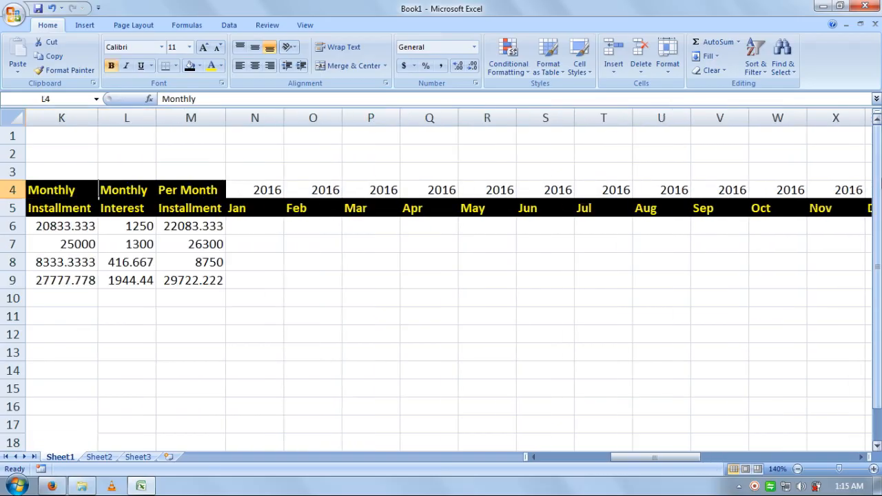
key("Right")
key("Right")
key("Right")
key("Right")
key("Right")
key("Right")
key("Right")
key("Right")
key("Right")
key("Right")
key("Right")
key("Right")
key("Right")
key("Right")
key("Left")
key("Left")
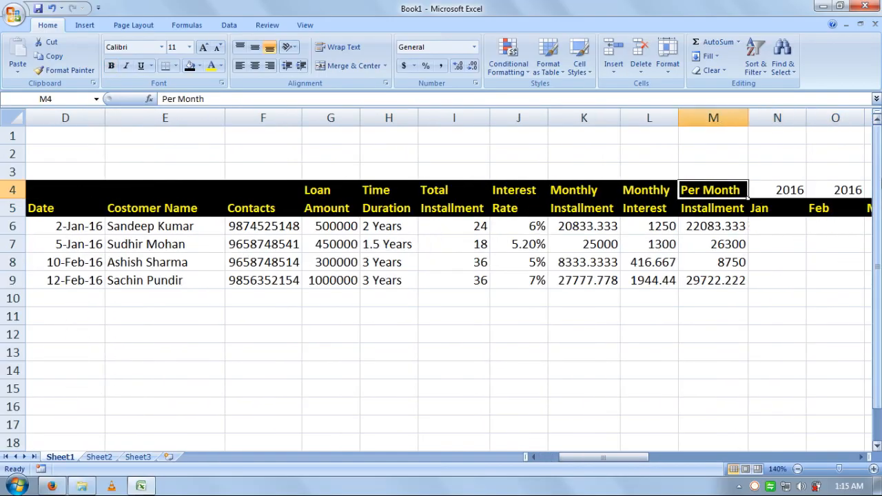
key("Right")
key("ctrl+shift+Right")
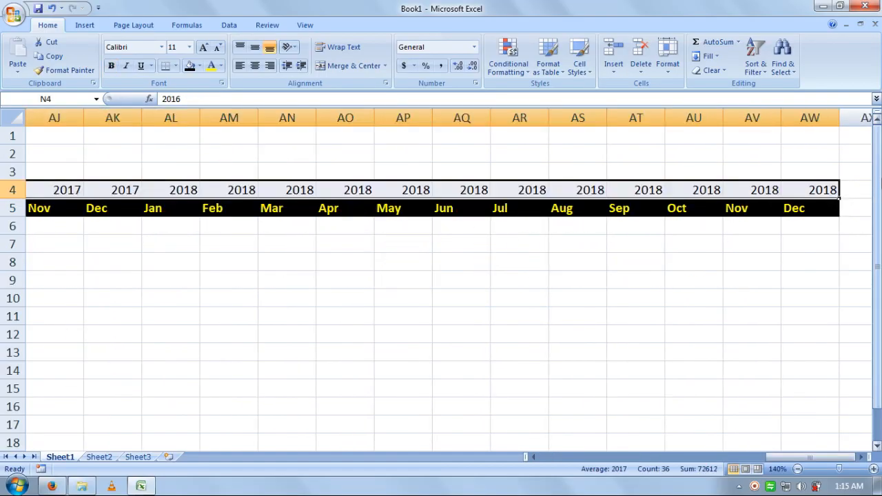
Step: Give the year row N4:AW4 a black fill with bold yellow text
left_click(193, 67)
left_click(199, 68)
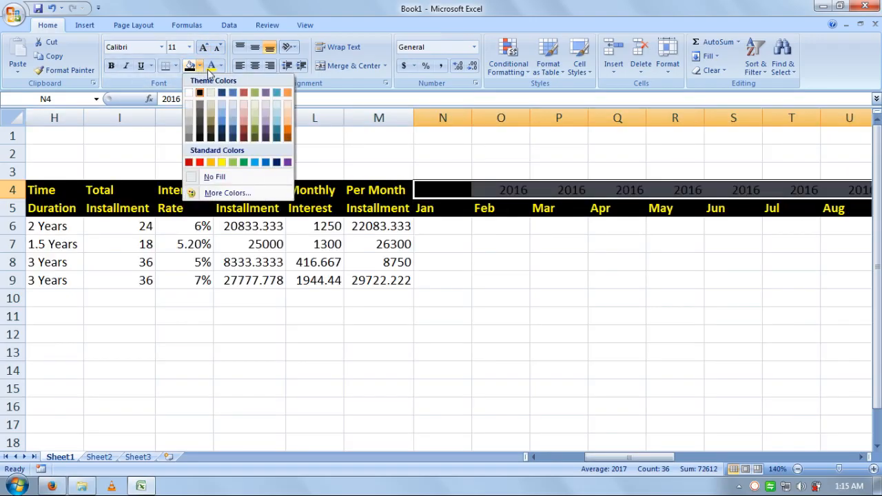
left_click(209, 67)
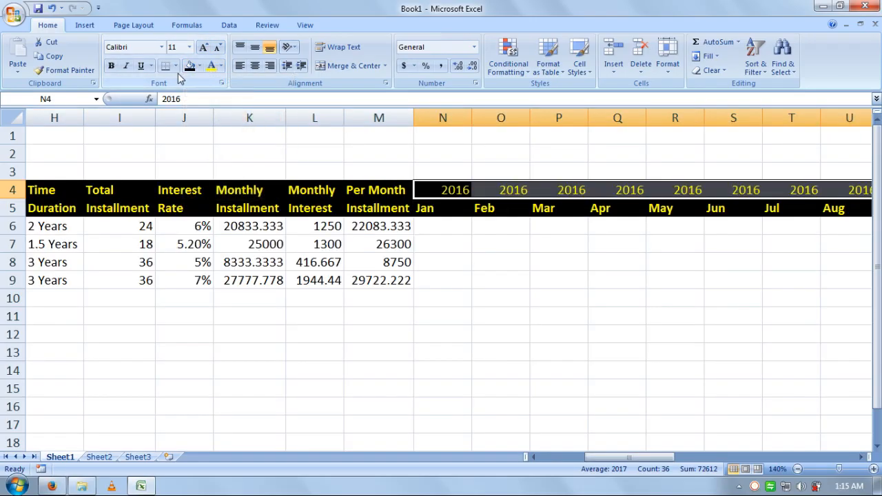
left_click(448, 273)
Step: AutoFit the column widths of the year and month headers N4:AW5
mouse_move(434, 197)
left_mouse_down()
mouse_move(433, 187)
mouse_move(434, 208)
left_mouse_up()
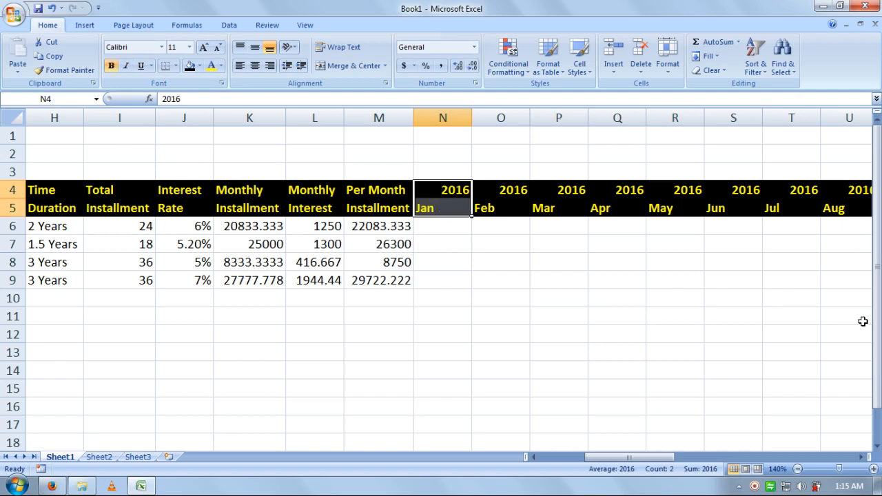
key("ctrl+shift+Right")
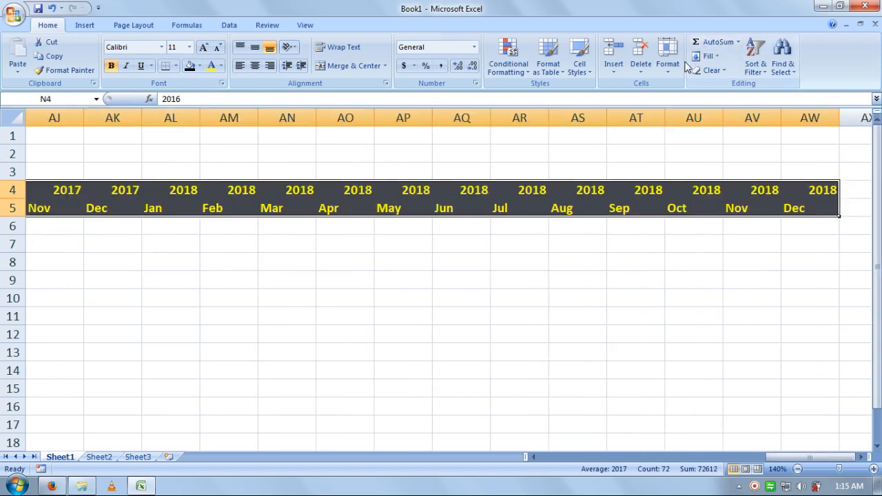
left_click(672, 66)
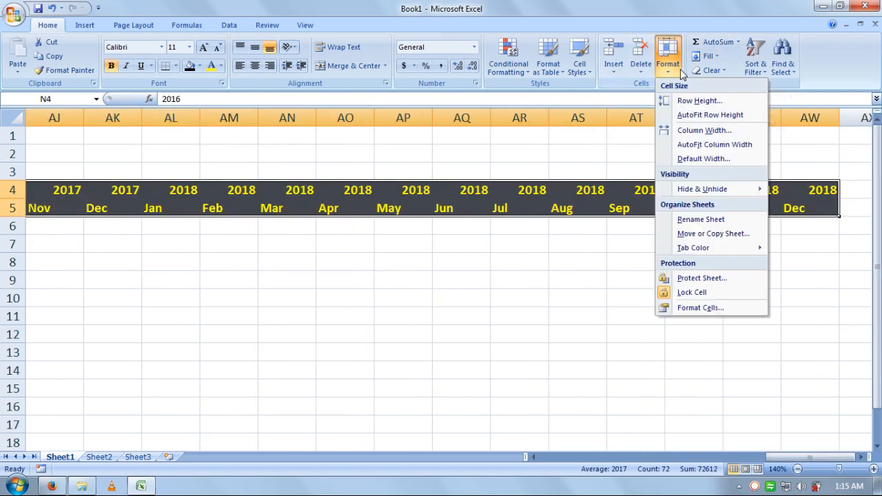
left_click(696, 146)
left_click(635, 224)
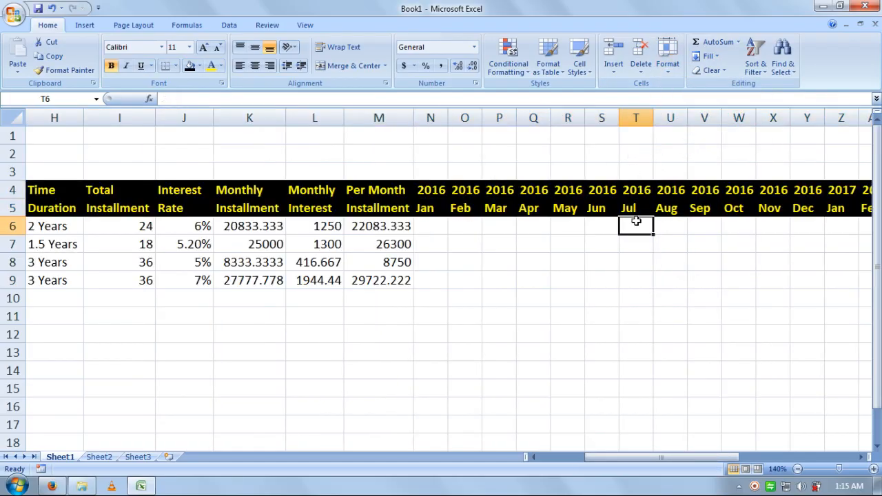
Step: Review the first loan's values along row 6, ending at its date in D6
left_click(440, 226)
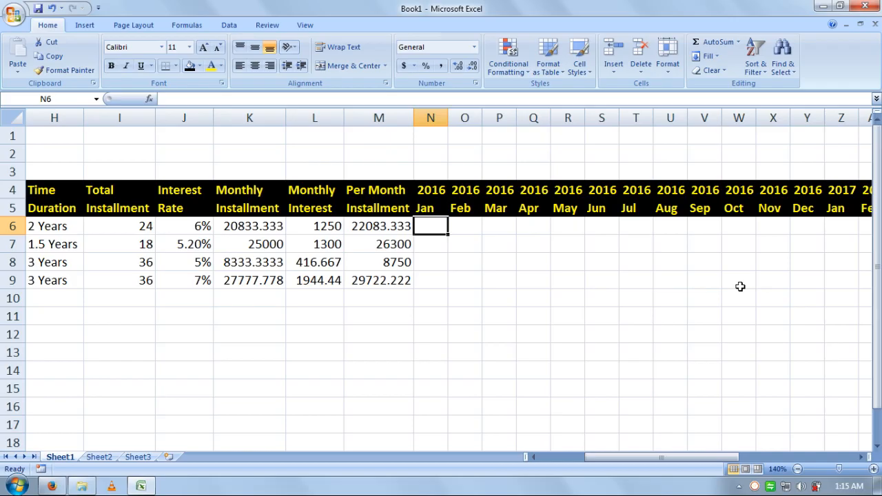
key("Left")
key("Left")
key("Left")
key("Left")
key("Left")
key("Left")
key("Left")
key("Left")
key("Left")
key("Left")
key("Left")
key("Left")
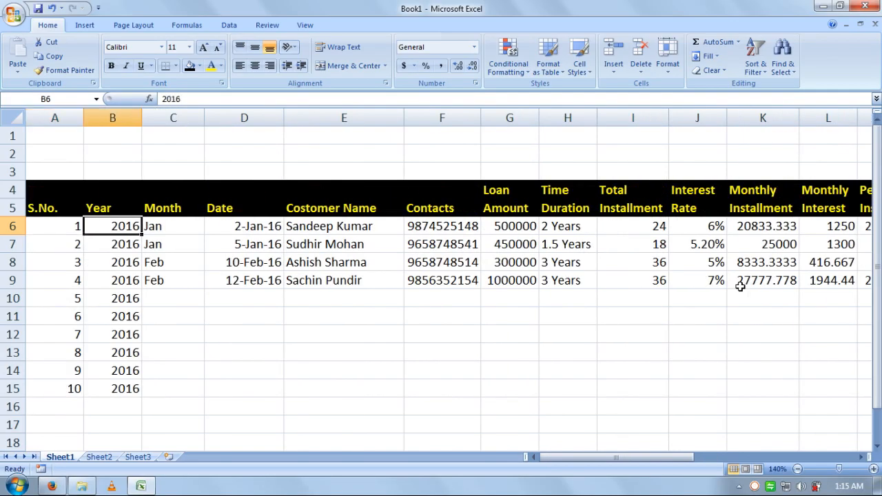
key("Right")
key("Right")
key("Right")
key("Right")
key("Right")
key("Right")
key("Right")
key("Right")
key("Right")
key("Right")
key("Right")
key("Right")
key("Right")
key("Right")
key("Right")
key("Right")
key("Right")
key("Left")
key("Left")
key("Left")
key("Left")
key("Left")
key("Left")
key("Left")
key("Left")
key("Left")
key("Left")
key("Left")
key("Left")
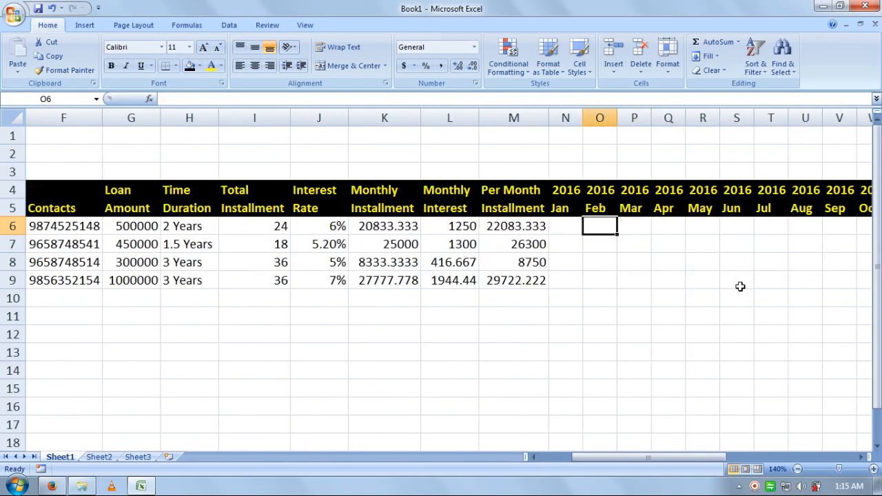
key("Left")
key("Left")
key("Left")
key("Left")
key("Left")
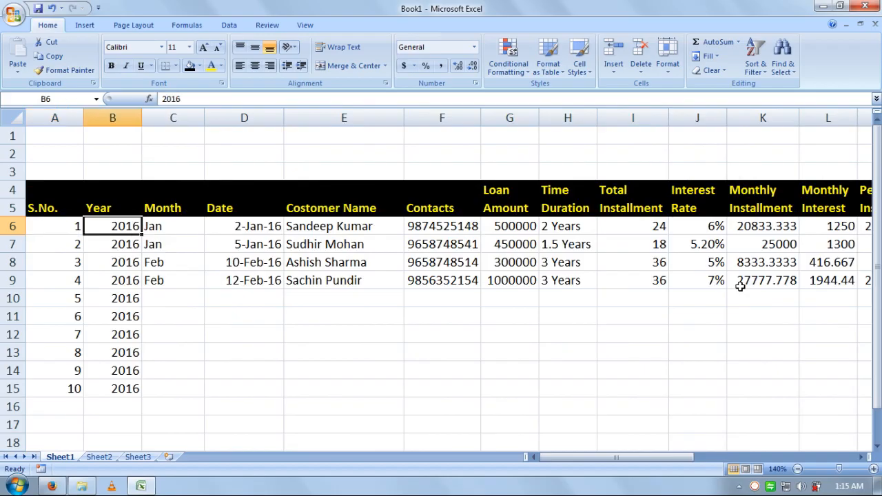
key("Right")
key("Right")
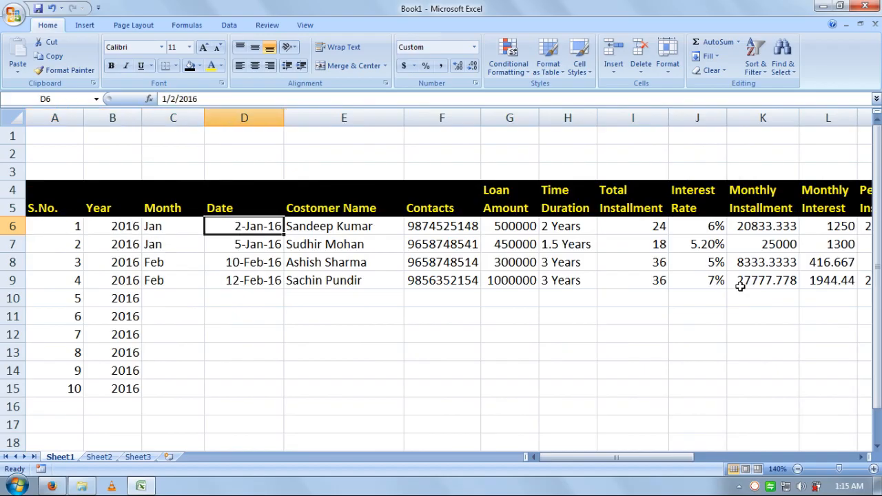
Step: Check the month headers to locate May 2017 in column AD
key("Right")
key("Right")
key("Left")
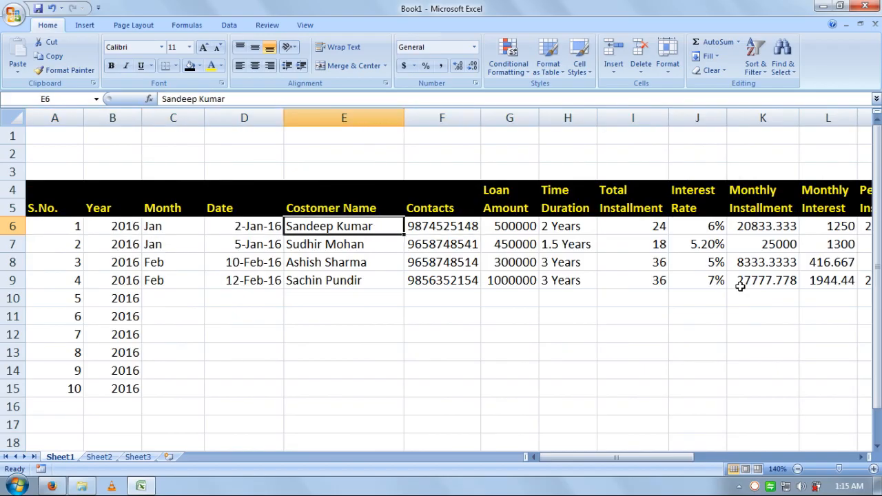
key("Left")
key("Right")
key("Right")
key("Right")
key("Right")
key("Right")
key("Right")
key("Right")
key("Right")
key("Right")
key("Right")
key("Right")
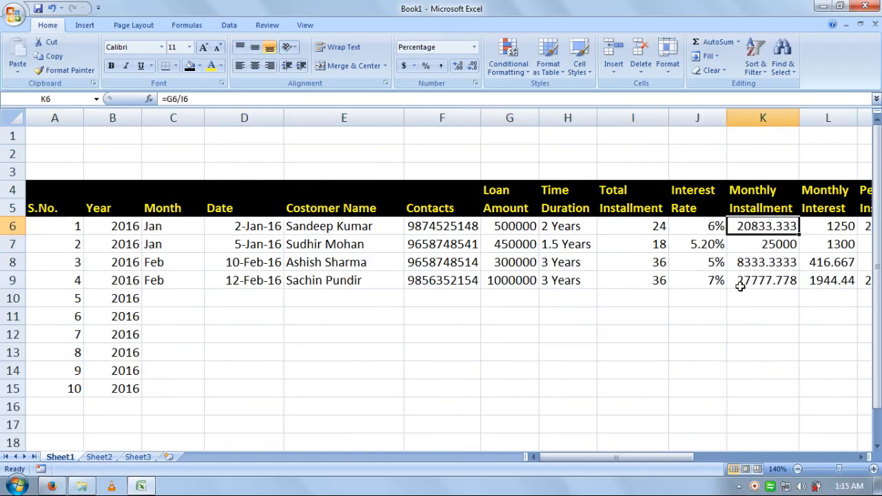
key("Left")
key("Right")
key("Right")
key("Right")
key("Right")
key("Right")
key("Right")
key("Right")
key("Right")
key("Right")
key("Right")
key("Right")
key("Right")
key("Right")
key("Right")
key("Right")
key("Right")
key("Right")
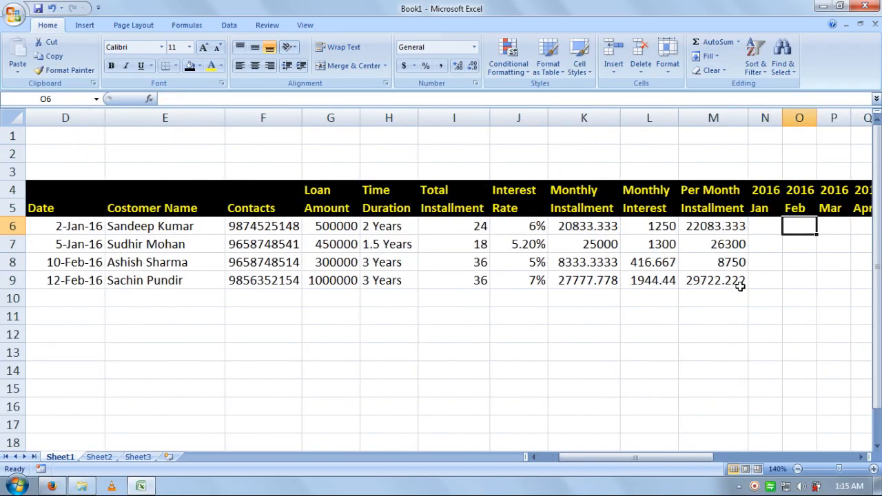
key("Right")
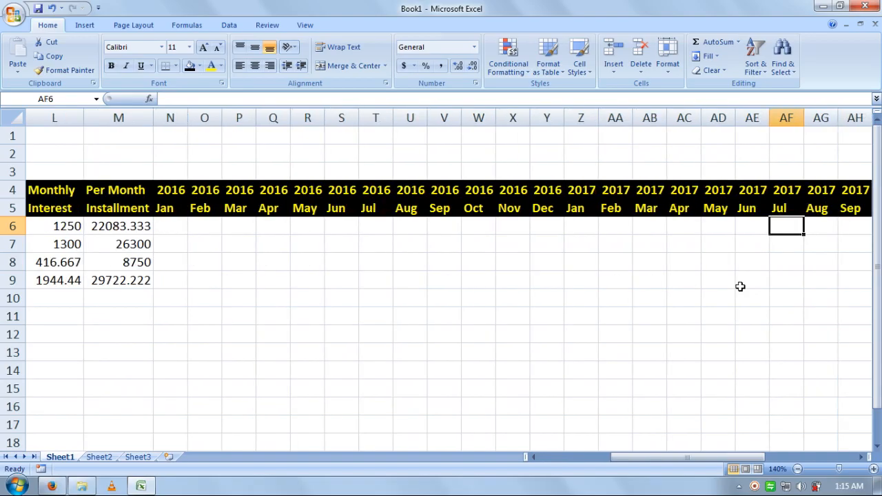
key("Left")
key("Left")
key("Up")
key("Up")
key("Down")
key("Down")
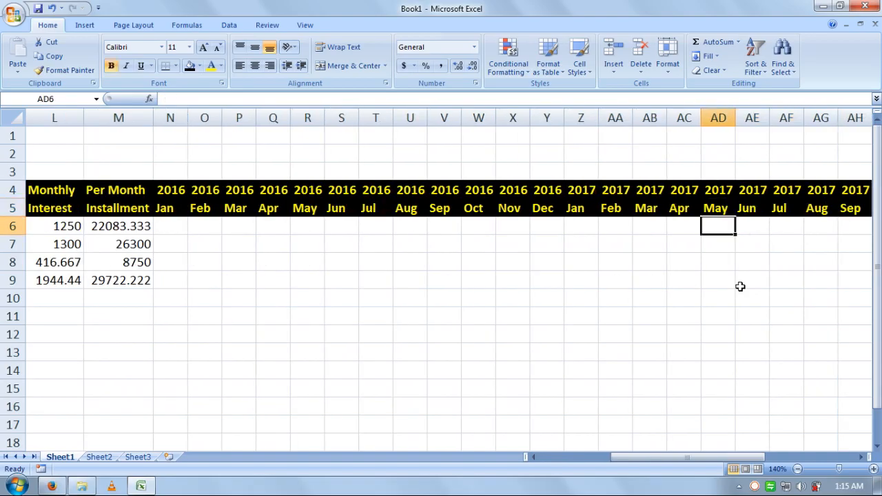
key("Left")
key("Left")
key("Left")
key("Left")
key("Left")
key("Left")
key("Left")
key("Left")
key("Left")
key("Left")
key("Left")
key("Left")
key("Left")
key("Left")
key("Left")
key("Left")
key("Left")
key("Left")
key("Left")
key("Left")
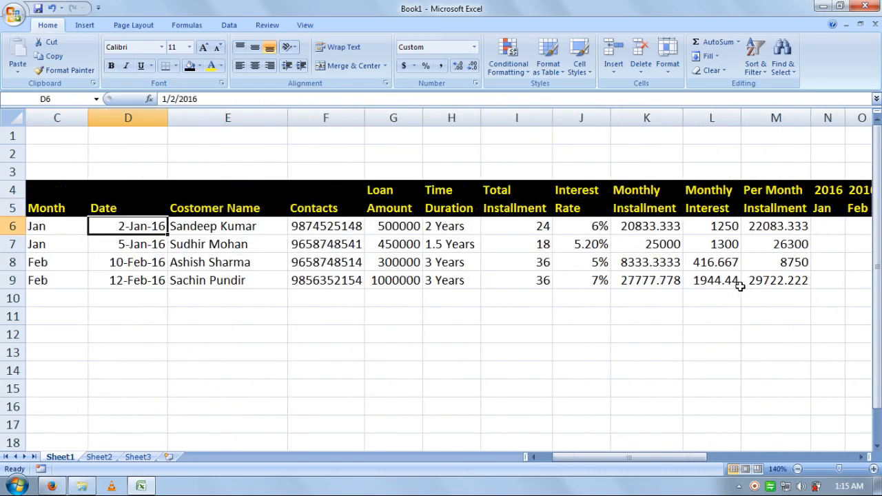
key("Right")
key("Right")
key("Right")
key("Right")
key("Right")
key("Right")
key("Right")
key("Right")
key("Right")
key("Right")
key("Right")
key("Right")
key("Left")
key("Left")
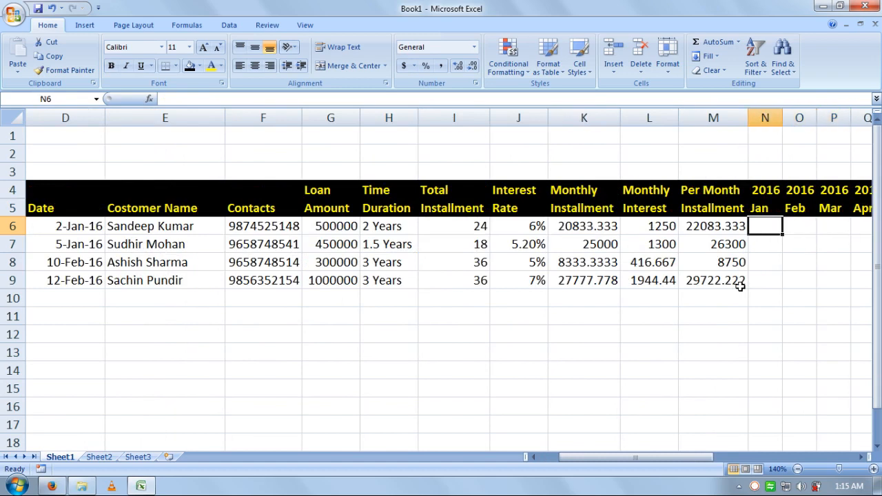
Step: Fill Pay across row 6 from Jan 2016 through May 2017 (N6:AD6)
type("P")
key("ctrl+Return")
key("shift+Right")
key("shift+Right")
key("shift+Right")
key("shift+Right")
key("shift+Right")
key("shift+Right")
key("shift+Right")
key("shift+Right")
key("shift+Right")
key("shift+Right")
key("shift+Right")
key("shift+Right")
key("shift+Right")
key("shift+Right")
key("shift+Right")
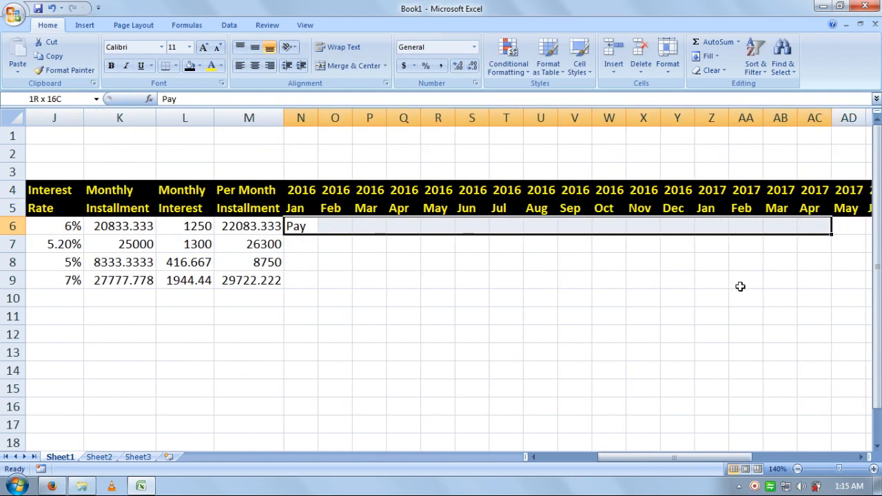
key("shift+Right")
key("shift+Left")
key("shift+Right")
key("ctrl+r")
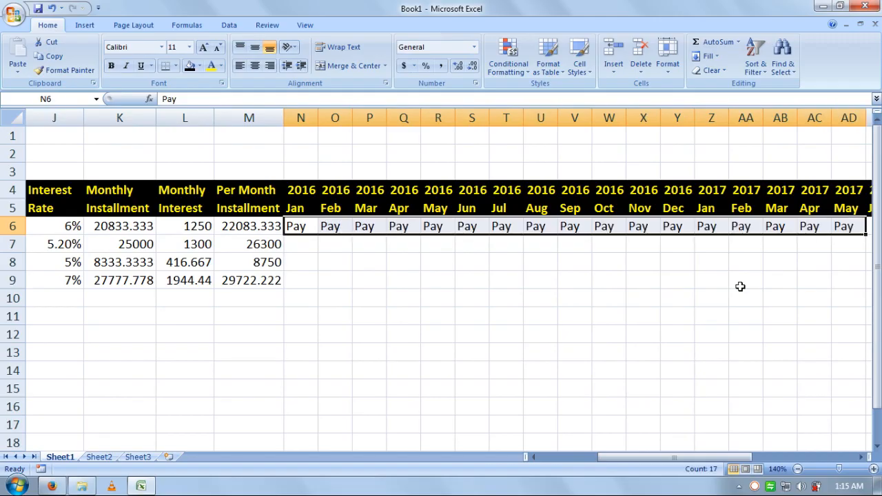
key("Down")
Step: Copy Pay into row 7's months N7:AD7 for the second loan
key("Left")
key("Home")
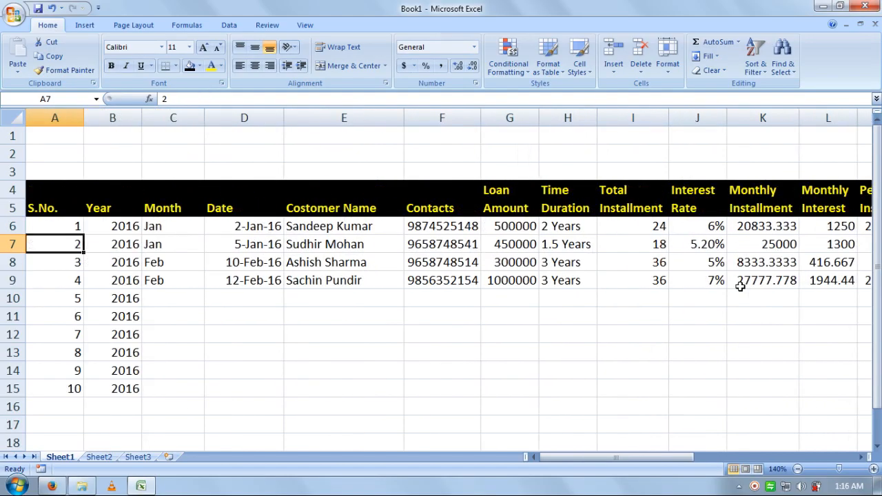
key("Right")
key("Right")
key("Right")
key("Right")
key("Right")
key("Right")
key("Right")
key("Right")
key("Right")
key("Right")
key("Right")
key("Right")
key("Right")
key("Right")
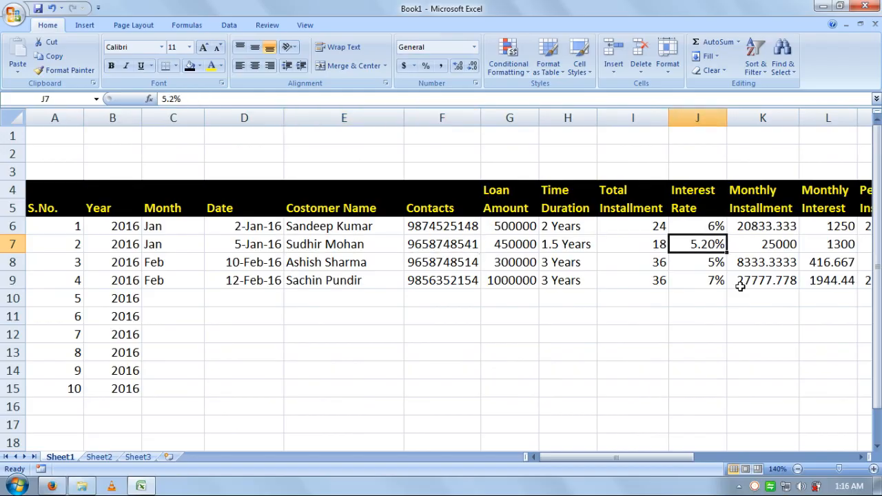
key("Left")
key("Left")
key("shift+Right")
key("shift+Right")
key("shift+Right")
key("shift+Right")
key("shift+Right")
key("shift+Right")
key("shift+Right")
key("shift+Right")
key("shift+Right")
key("shift+Right")
key("shift+Right")
key("shift+Right")
key("shift+Right")
key("shift+Right")
key("shift+Right")
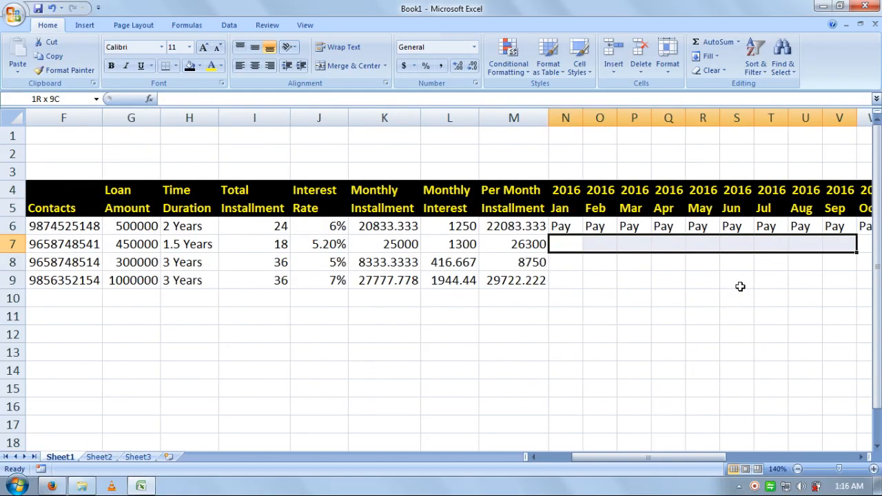
key("shift+Right")
key("shift+Right")
key("shift+Right")
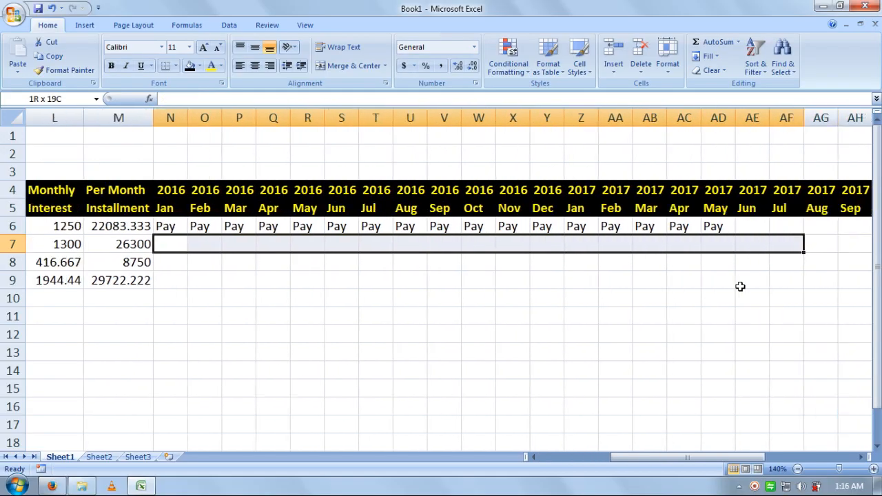
key("shift+Left")
key("shift+Left")
key("ctrl+d")
key("Down")
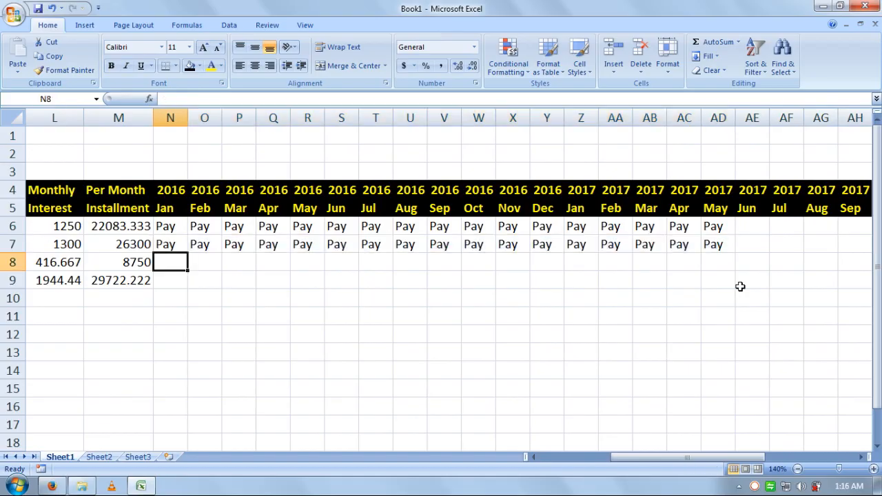
key("Left")
Step: Enter Non in N8 as the third loan's Jan 2016 status
key("Home")
key("Right")
key("Right")
key("Right")
key("Right")
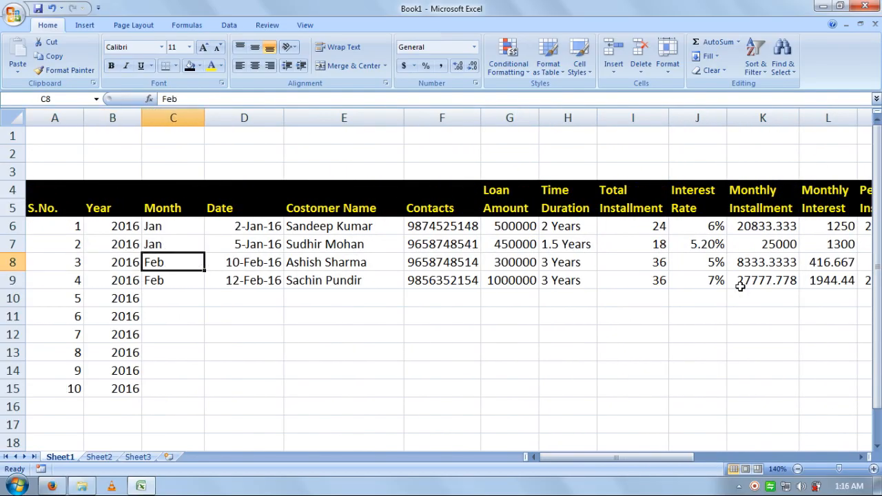
key("Right")
key("Right")
key("Right")
key("Right")
key("Right")
key("Right")
key("Right")
key("Right")
key("Right")
key("Right")
key("Right")
key("Right")
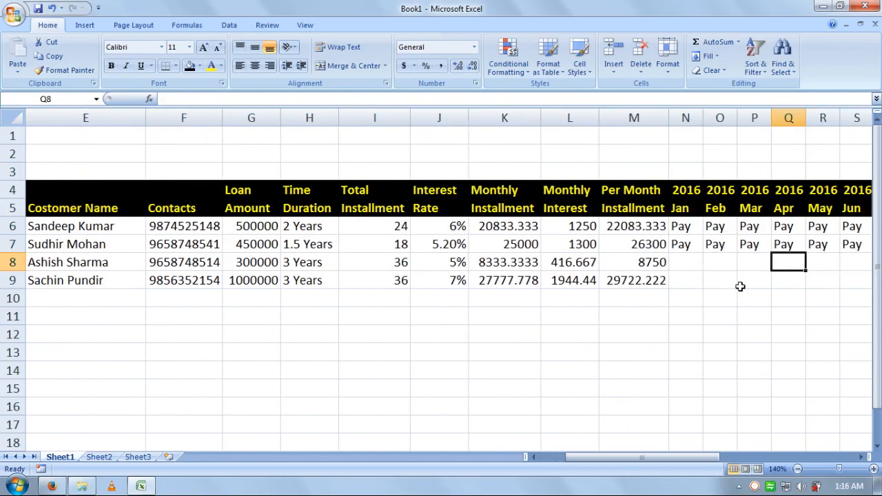
key("Left")
key("Left")
key("Left")
type("Non")
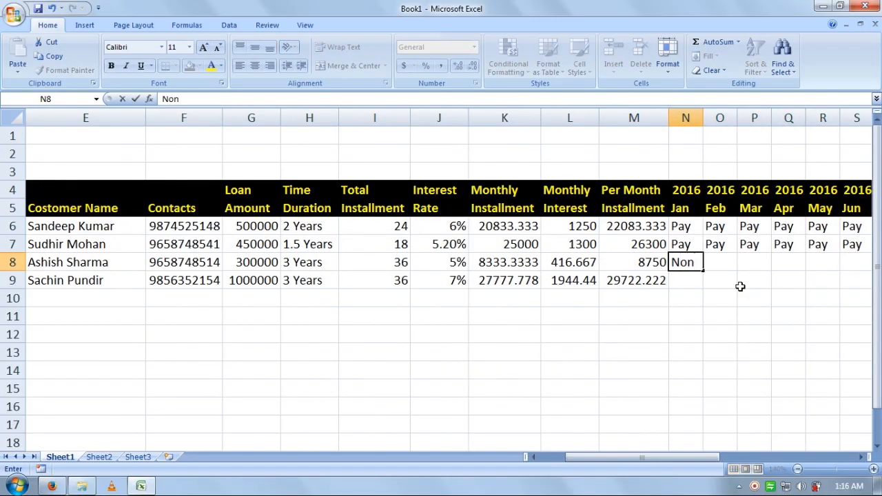
key("Return")
Step: Fill row 8's Feb 2016 to May 2017 cells with Pay from the row above
key("Up")
key("Left")
key("Left")
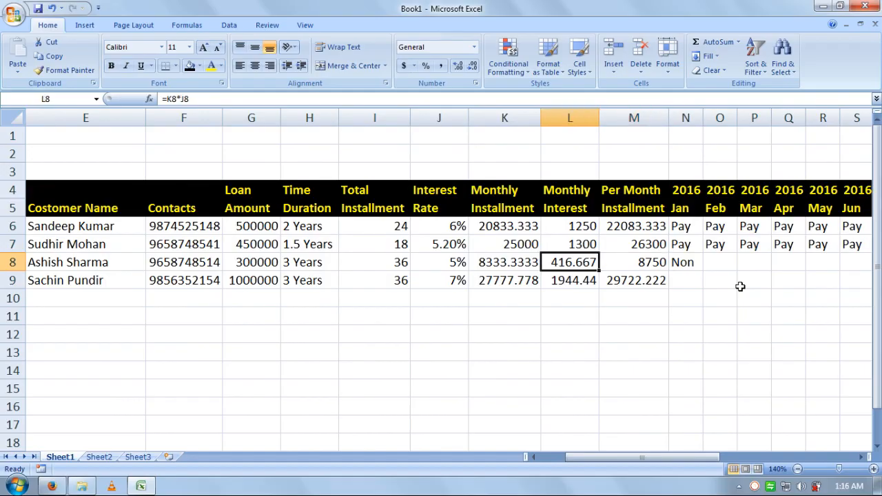
key("Home")
key("Right")
key("Right")
key("Right")
key("Right")
key("Right")
key("Right")
key("Right")
key("Right")
key("Right")
key("Right")
key("Right")
key("Right")
key("Right")
key("Right")
key("Right")
key("Right")
key("Right")
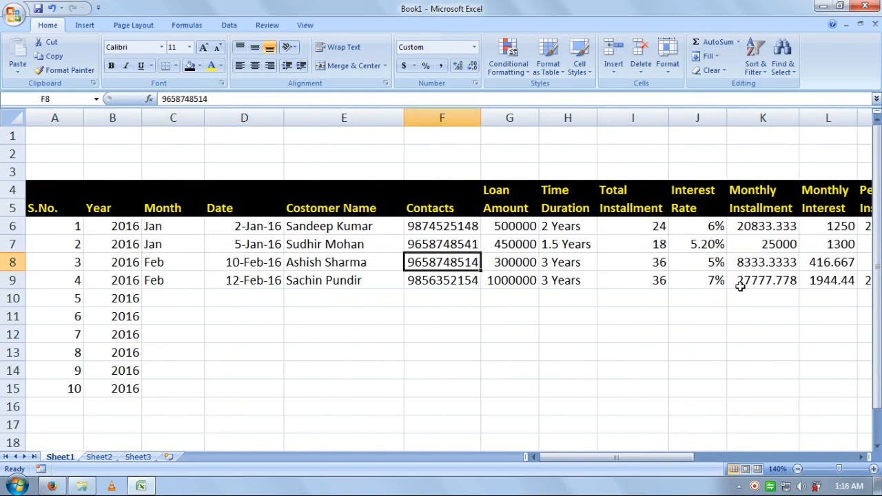
key("Left")
key("Left")
key("Left")
key("shift+Right")
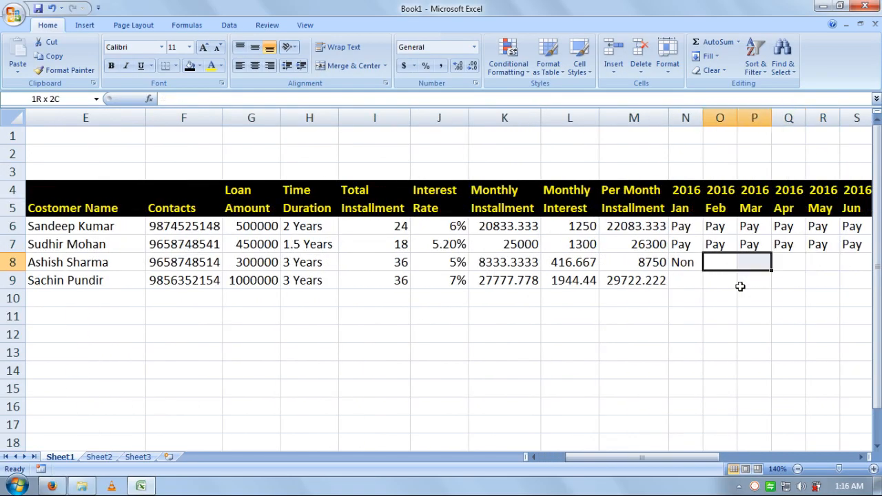
key("shift+Right")
key("shift+Right")
key("shift+Right")
key("shift+Right")
key("shift+Right")
key("shift+Right")
key("shift+Right")
key("shift+Right")
key("shift+Right")
key("shift+Right")
key("shift+Right")
key("shift+Right")
key("shift+Right")
key("shift+Right")
key("ctrl+d")
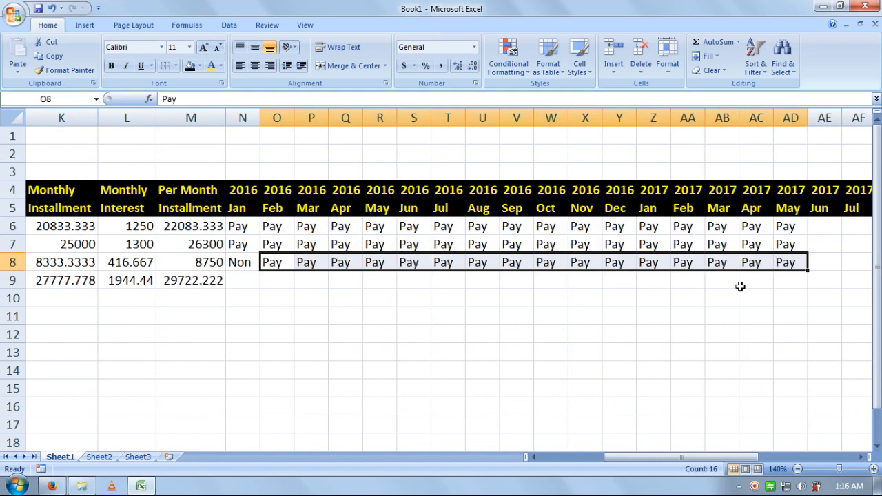
Step: Copy row 8's statuses into N9:AD9, then begin typing Mar in row 10's Month cell
key("Down")
key("Left")
key("Left")
key("Left")
key("Left")
key("Left")
key("Left")
key("Left")
key("Left")
key("Left")
key("Left")
key("Left")
key("Left")
key("Left")
key("Left")
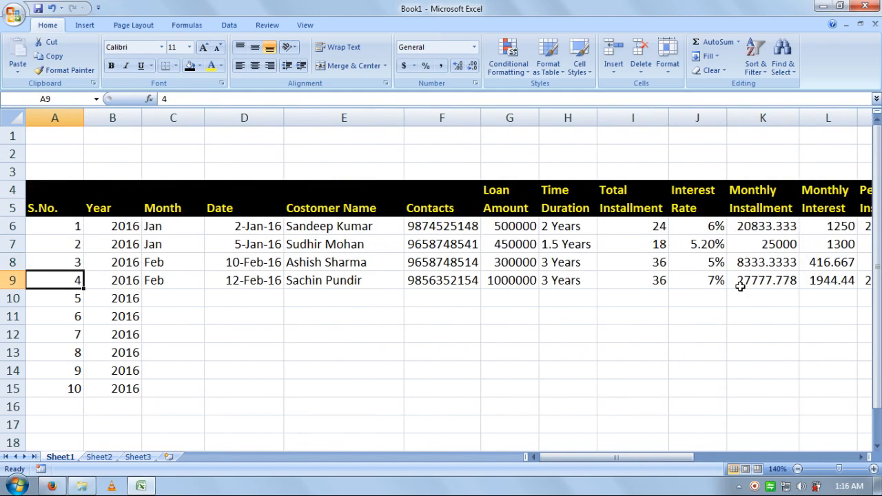
key("Right")
key("Right")
key("Right")
key("Right")
key("Right")
key("Right")
key("Right")
key("Right")
key("Right")
key("Right")
key("Right")
key("Right")
key("Right")
key("Right")
key("Right")
key("Right")
key("Right")
key("Left")
key("Left")
key("Left")
key("Left")
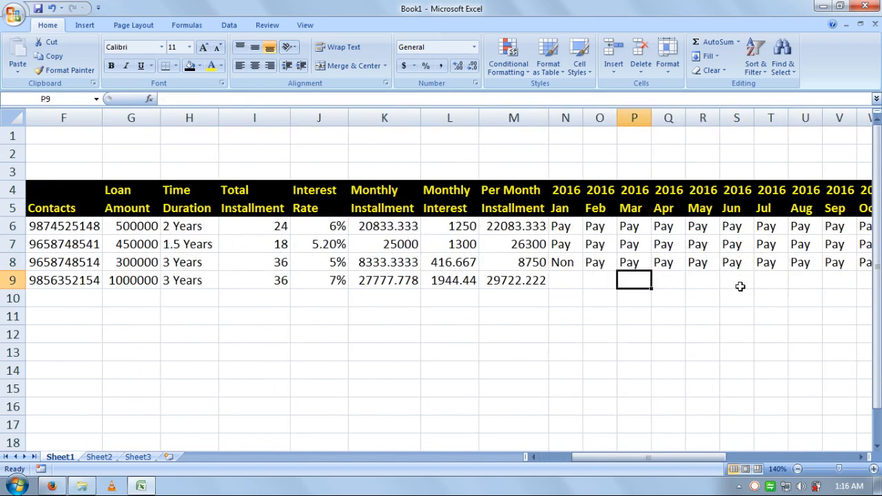
key("shift+Right")
key("shift+Right")
key("shift+Right")
key("shift+Right")
key("shift+Right")
key("shift+Right")
key("shift+Right")
key("shift+Right")
key("shift+Right")
key("shift+Right")
key("shift+Right")
key("shift+Right")
key("shift+Right")
key("shift+Right")
key("shift+Right")
key("shift+Right")
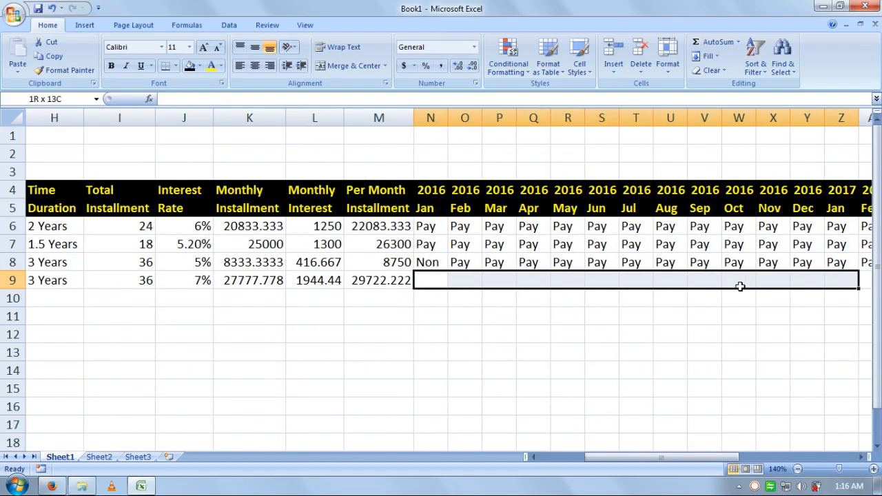
key("shift+Right")
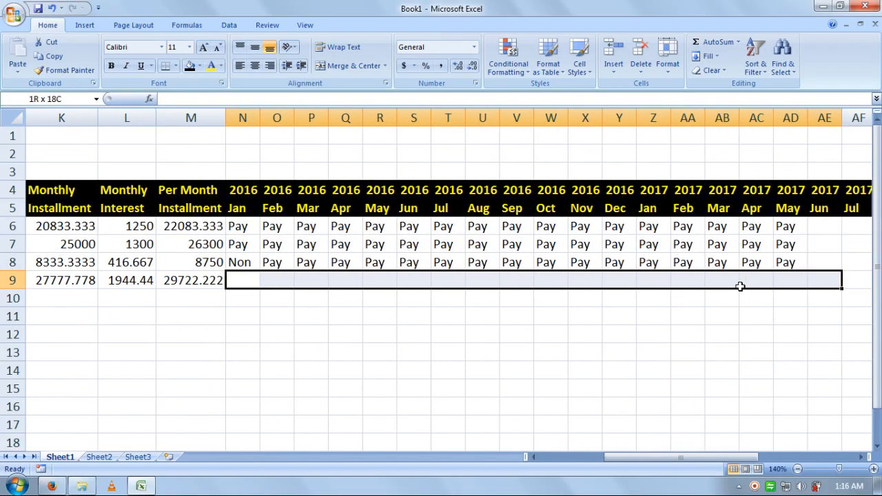
key("shift+Left")
key("ctrl+d")
key("Down")
key("Left")
key("Left")
key("Left")
key("Left")
key("Left")
key("Left")
key("Left")
key("Left")
key("Left")
key("Left")
key("Left")
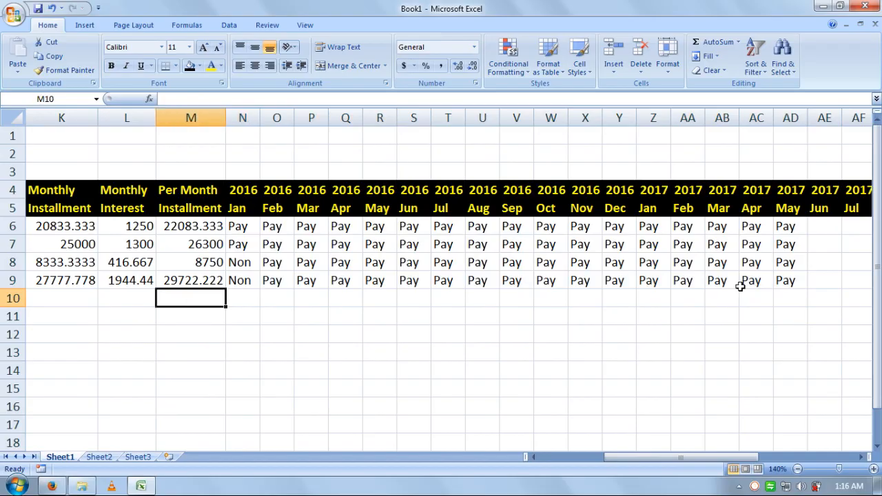
type("Mar")
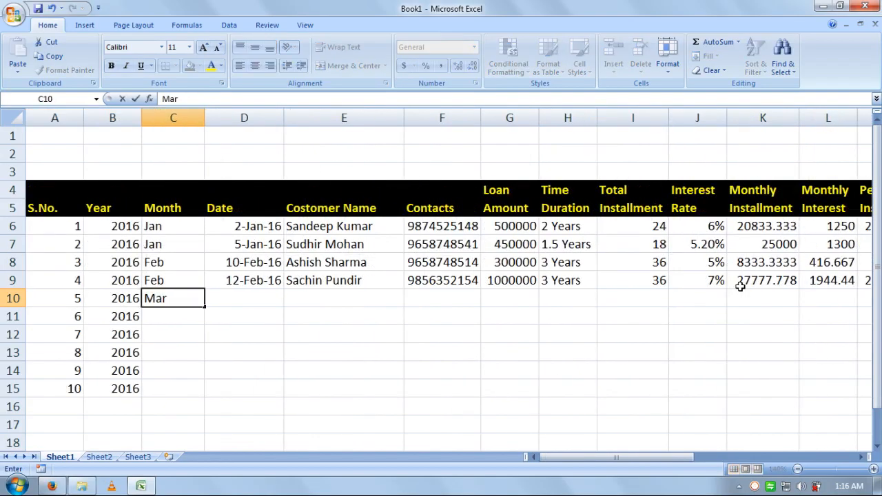
Step: Fill row 10 with month Mar, date 1-Mar-2016, the customer's name and contact number, 800000 loan, 2 Years
key("Tab")
type("1-")
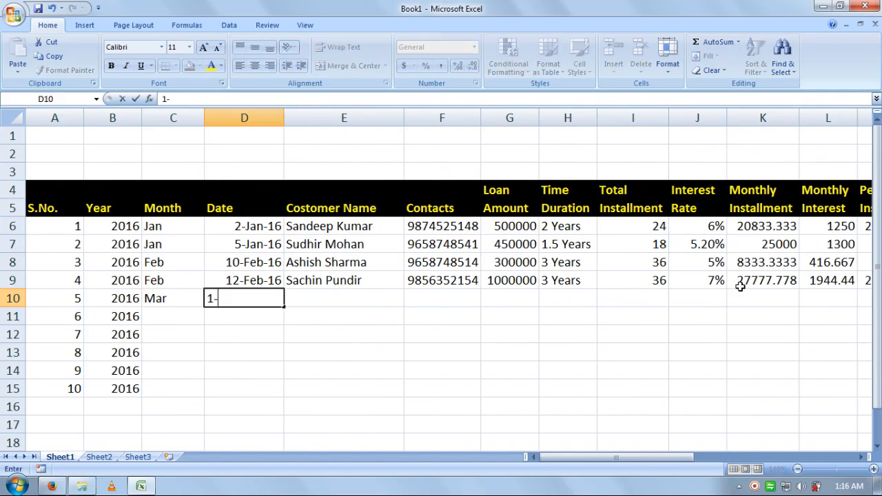
type("Mar-2016")
key("Tab")
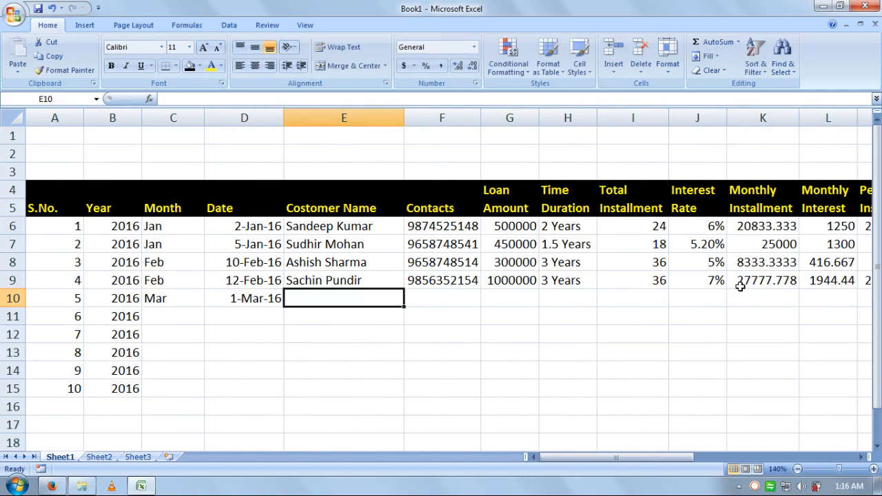
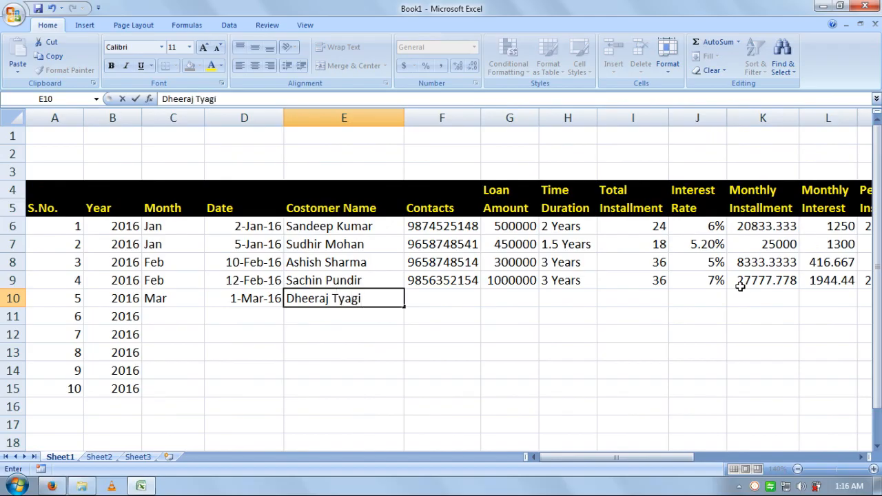
key("Tab")
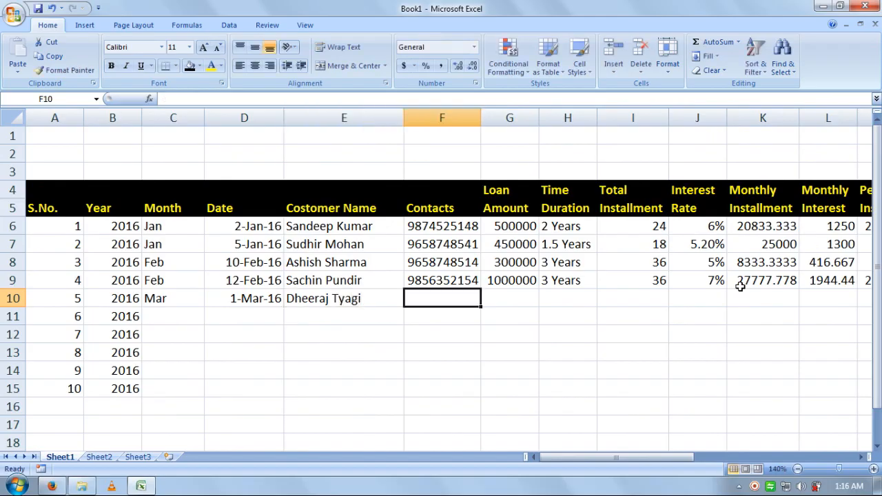
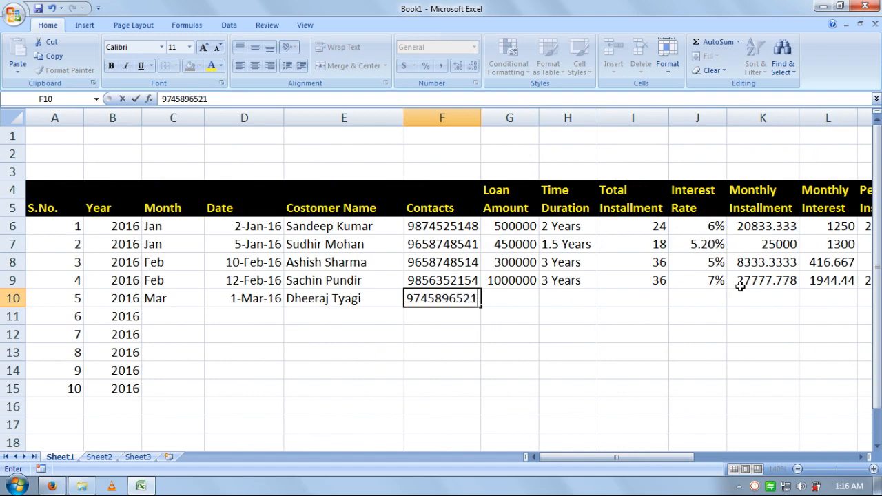
key("Tab")
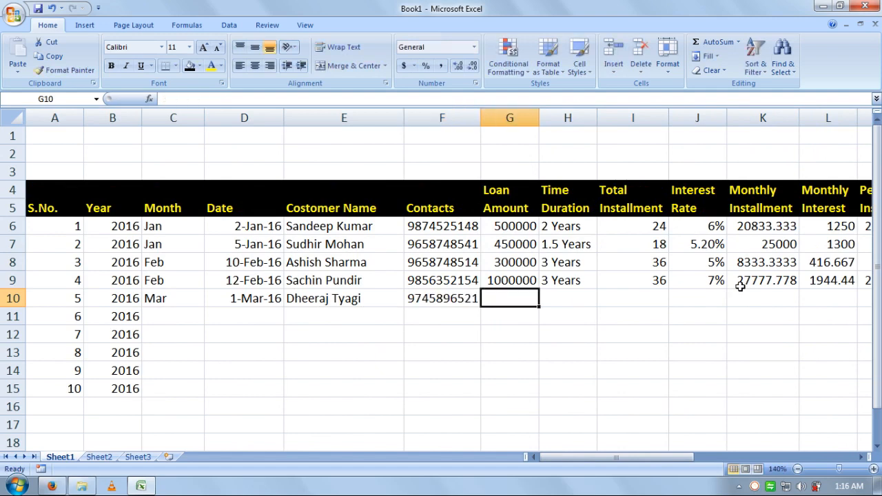
type("8")
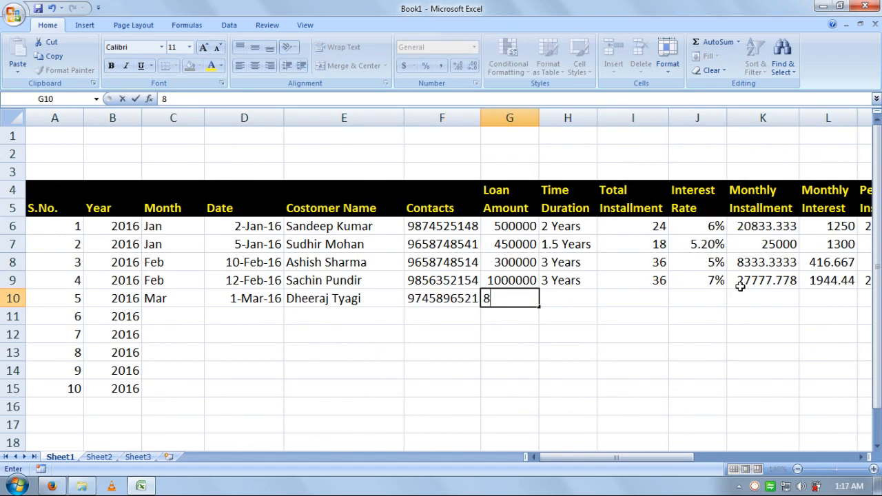
type("00000")
key("Tab")
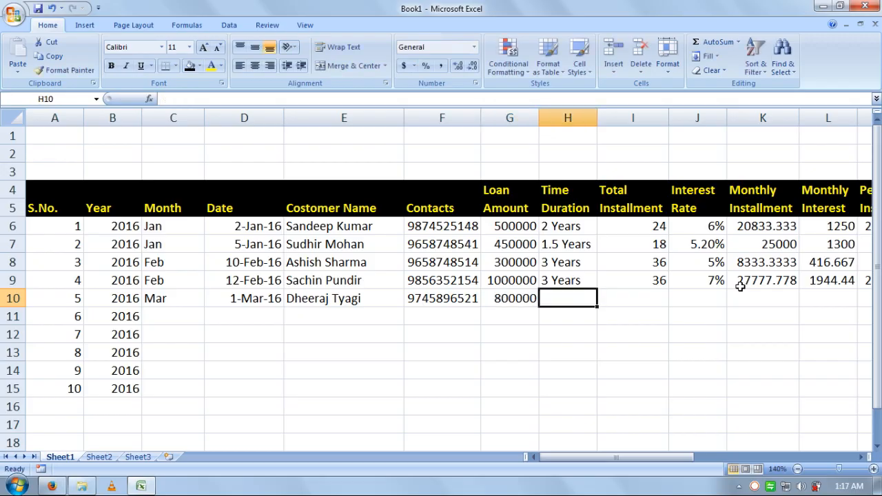
type("2")
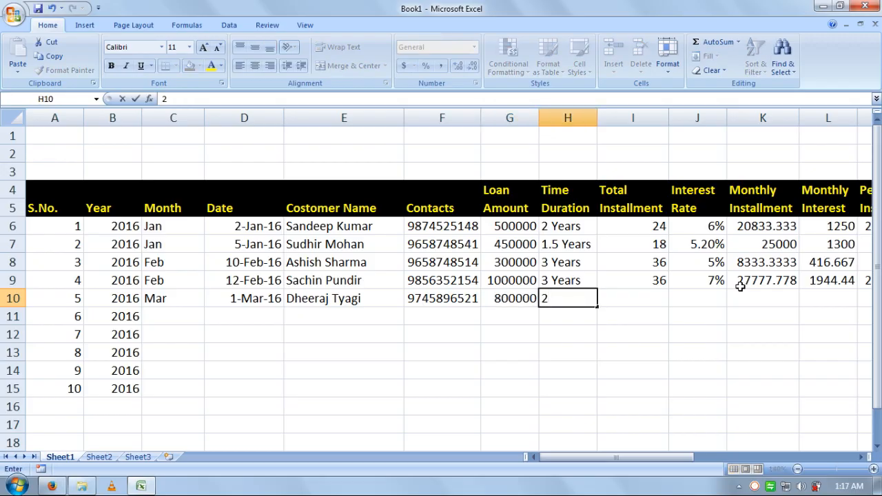
type("Years")
key("F2")
key("Left")
key("Left")
key("Return")
Step: Give row 10 24 total installments and a 6% interest rate
key("Up")
key("Up")
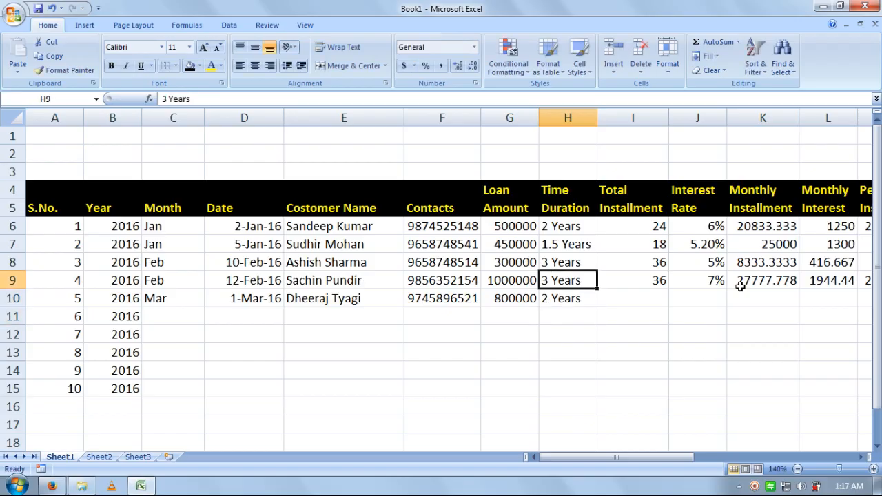
key("Right")
key("Right")
key("Down")
key("Left")
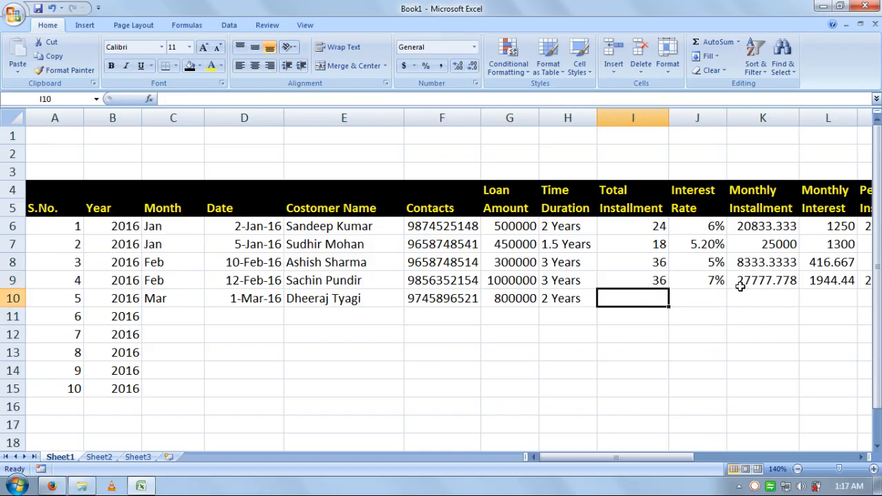
type("24")
key("Tab")
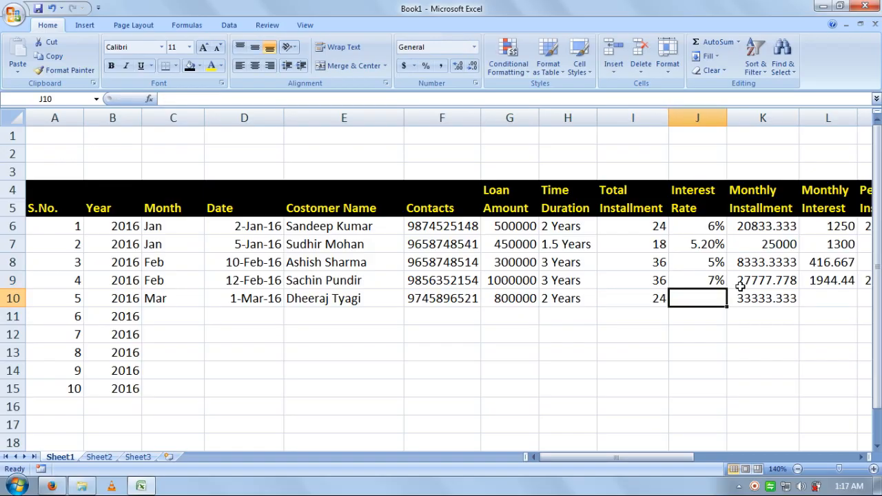
type("6%")
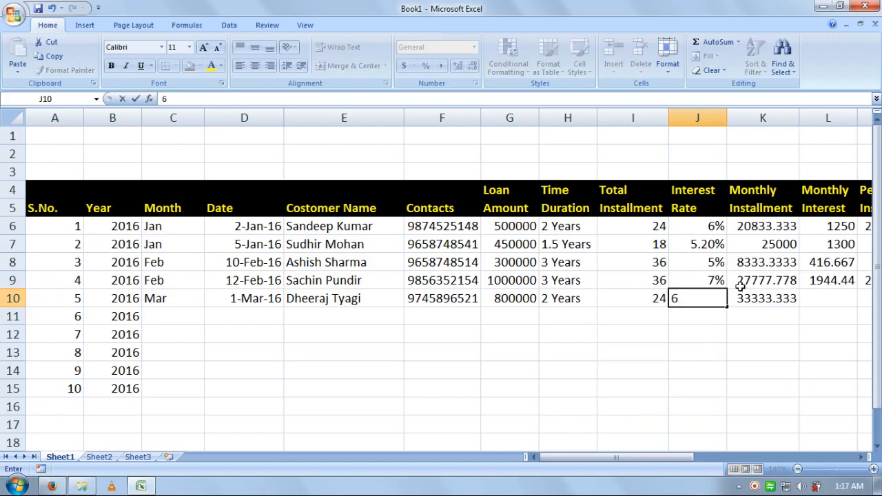
key("Return")
Step: Mark row 10's Jan and Feb 2016 months as Non
key("Up")
key("Right")
key("Right")
key("Right")
key("Right")
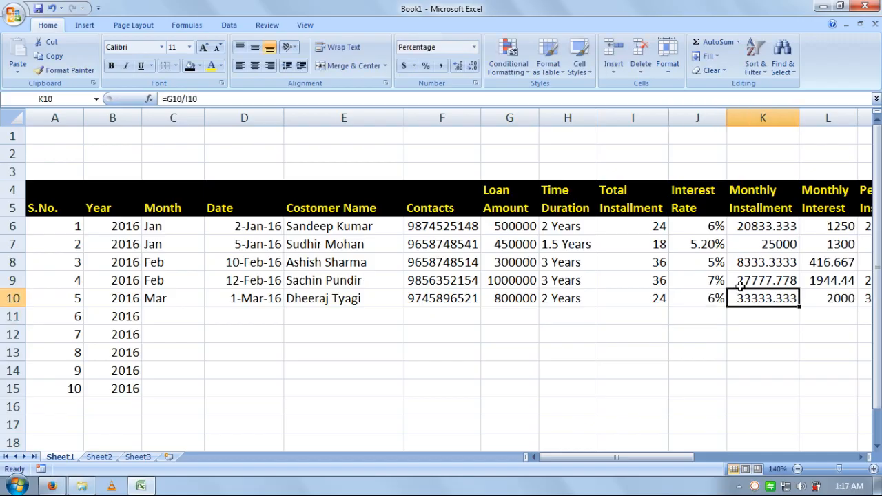
key("Left")
key("Right")
key("Right")
key("Left")
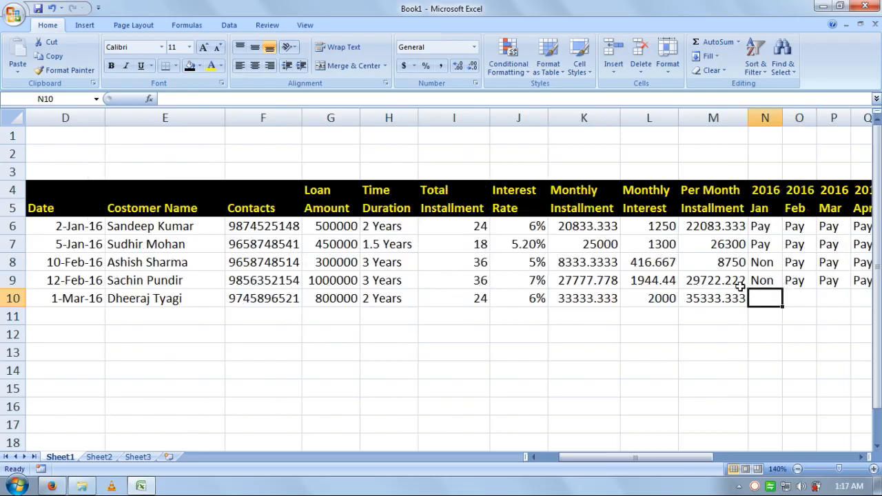
type("Non")
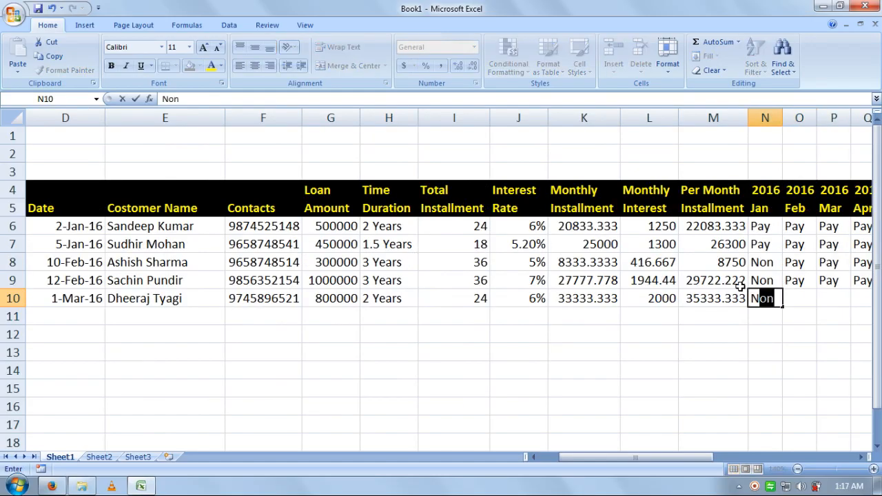
key("Right")
type("Non")
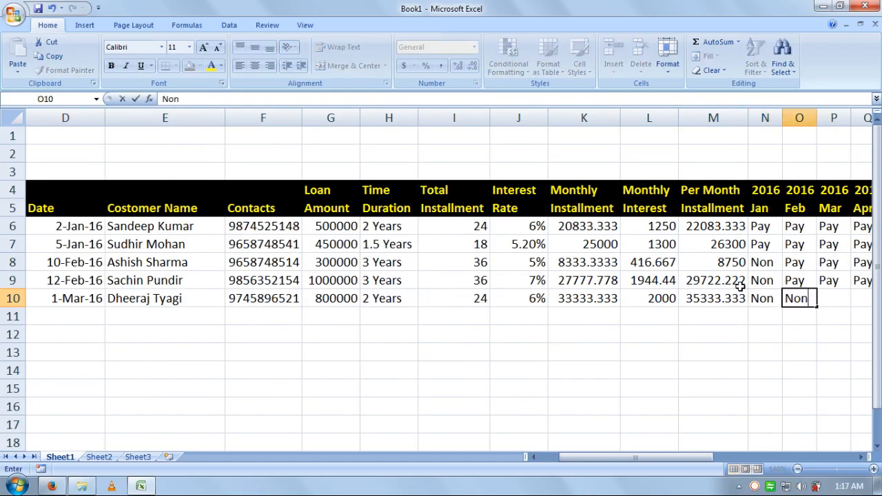
key("Right")
Step: Fill Pay into row 10's months from Mar 2016 through May 2017 at once
key("shift+Right")
key("shift+Right")
key("shift+Right")
key("shift+Right")
key("shift+Right")
key("shift+Right")
key("shift+Right")
key("shift+Right")
key("shift+Right")
key("shift+Right")
key("shift+Right")
key("shift+Right")
key("shift+Right")
key("shift+Right")
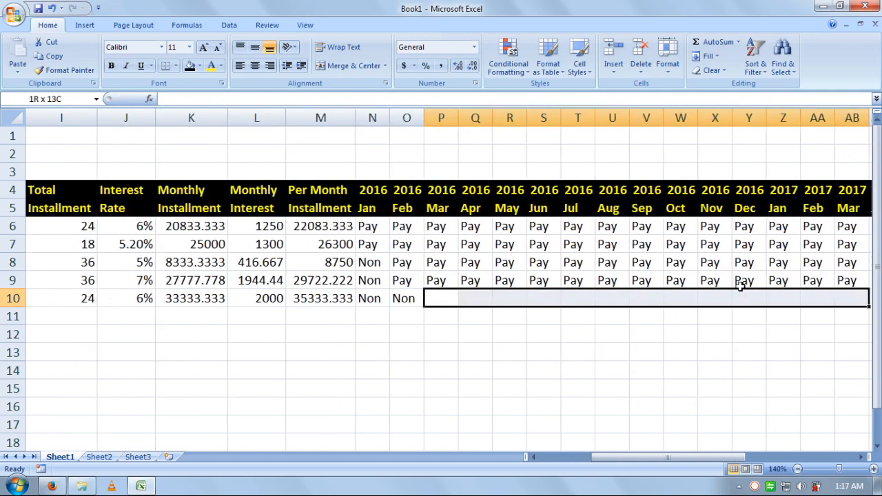
type("Pay")
key("ctrl+Return")
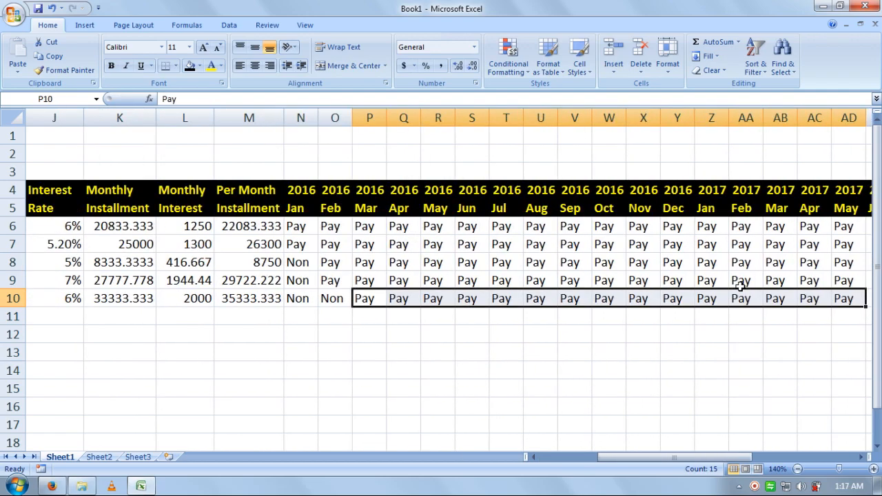
key("Down")
Step: Move across the sheet to header cell AX4, just past the 2018 Dec column
key("Left")
key("Home")
key("Right")
key("Right")
key("Right")
key("Right")
key("Right")
key("Right")
key("Right")
key("Right")
key("Right")
key("Right")
key("Right")
key("Right")
key("Right")
key("Right")
key("Right")
key("Right")
key("Right")
key("Right")
key("Right")
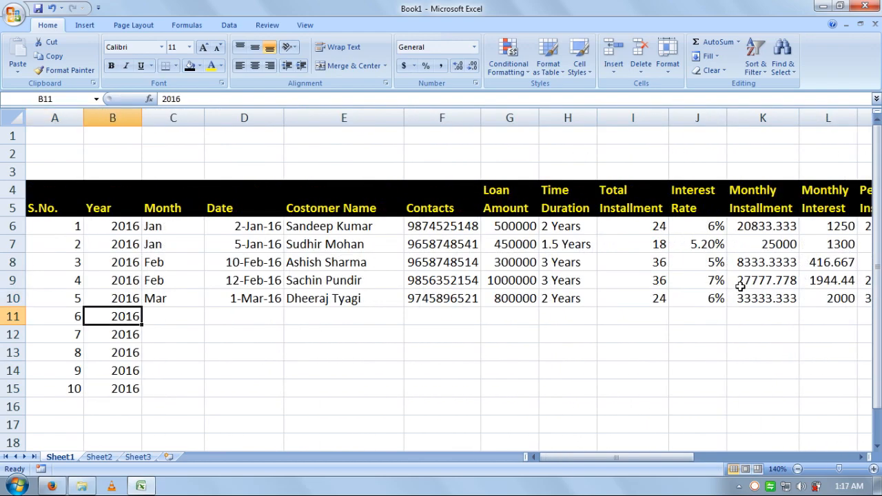
key("Right")
key("Right")
key("Right")
key("Right")
key("Right")
key("Right")
key("Right")
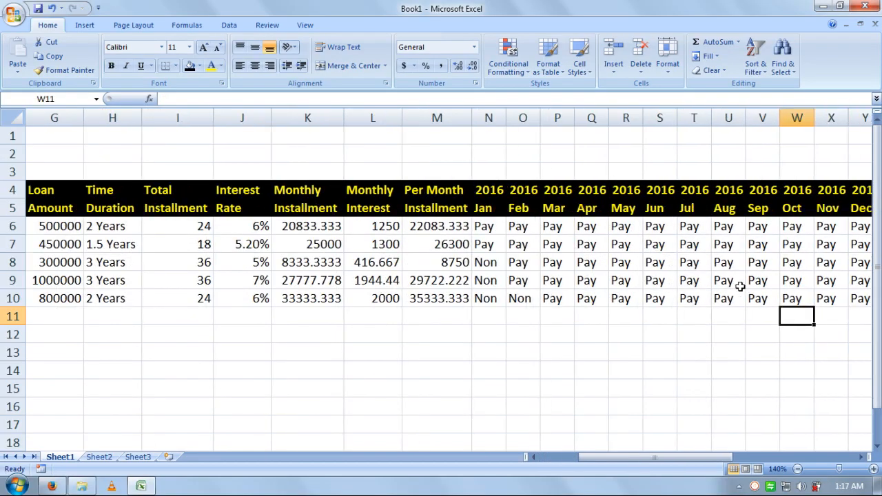
key("Right")
key("Right")
key("Right")
key("Right")
key("Right")
key("Right")
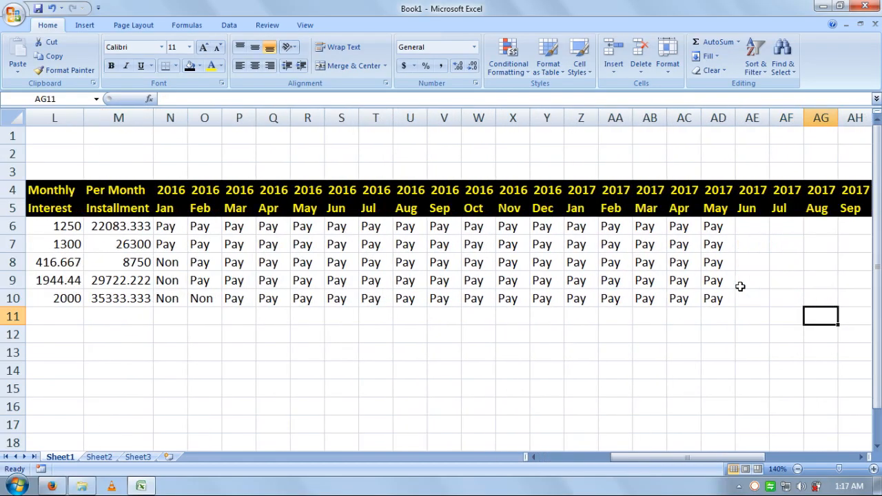
key("Up")
key("Up")
key("Up")
key("Up")
key("Up")
key("Right")
key("Right")
key("Right")
key("Right")
key("Right")
key("Right")
key("Right")
key("Right")
key("Right")
key("Right")
key("Right")
key("Right")
key("Right")
key("Right")
key("Right")
key("Right")
key("Right")
key("Right")
key("Right")
key("Right")
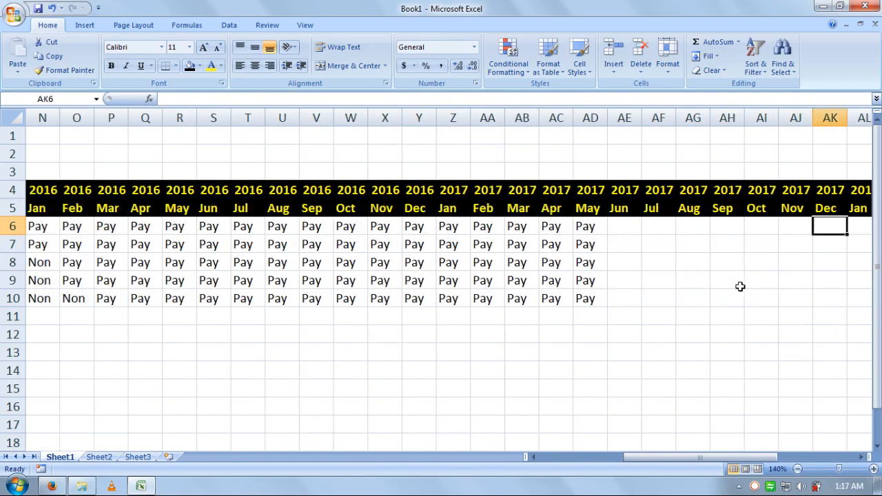
key("Left")
key("Left")
key("Left")
key("Left")
key("Left")
key("Left")
key("Left")
key("Left")
key("Left")
key("Left")
key("Left")
key("Left")
key("Up")
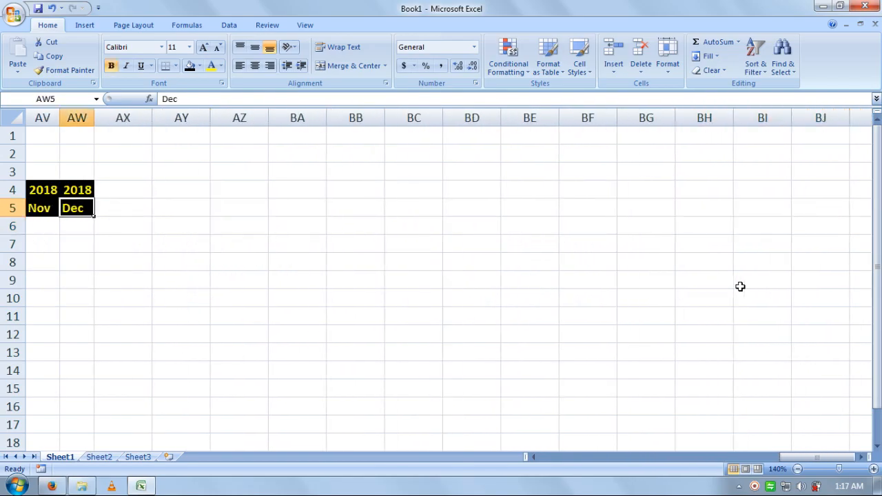
key("Right")
key("Up")
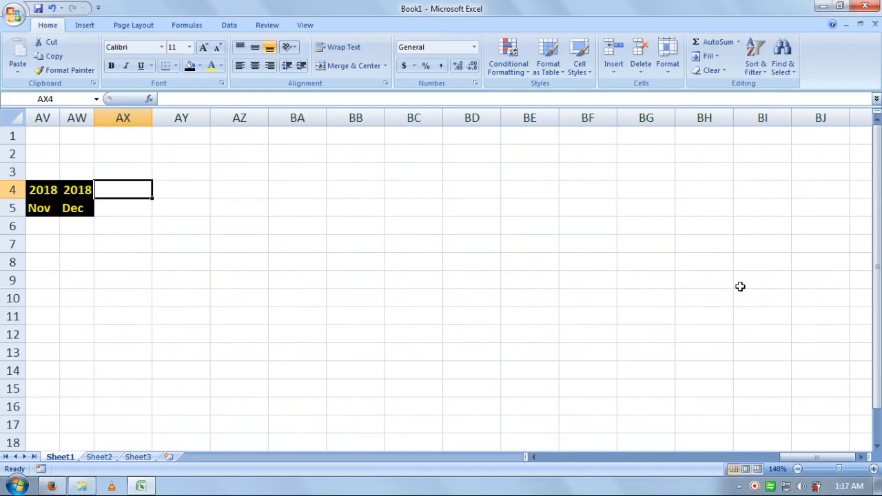
Step: Enter 'Total Pay / Installment' in AX4:AX5 and 'Remain / Installment' in AY4:AY5
type("Total")
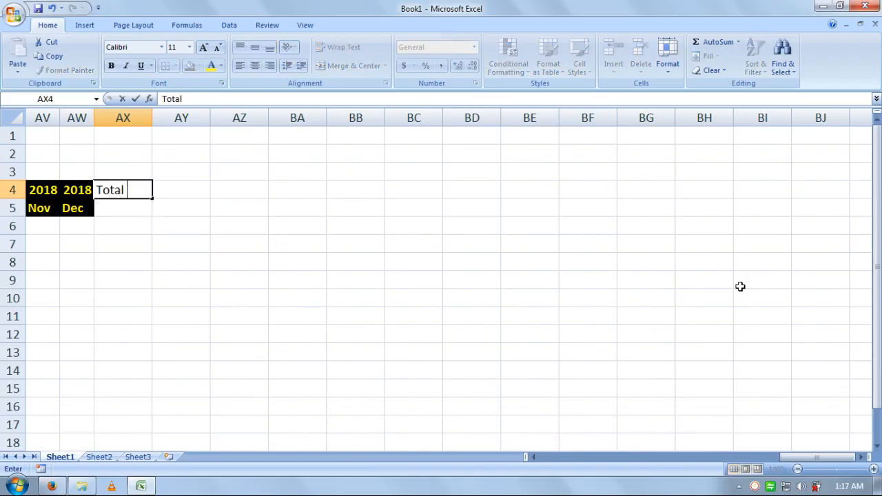
type(" Pay")
key("Return")
type("In")
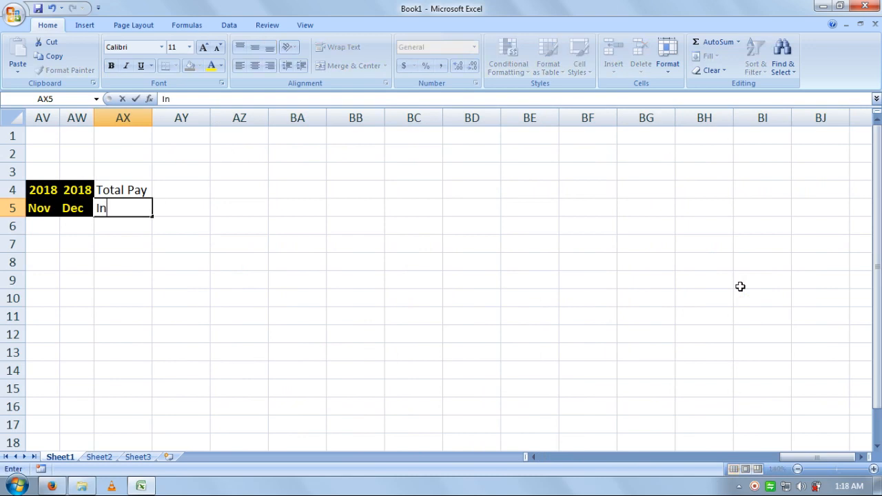
type("stallment")
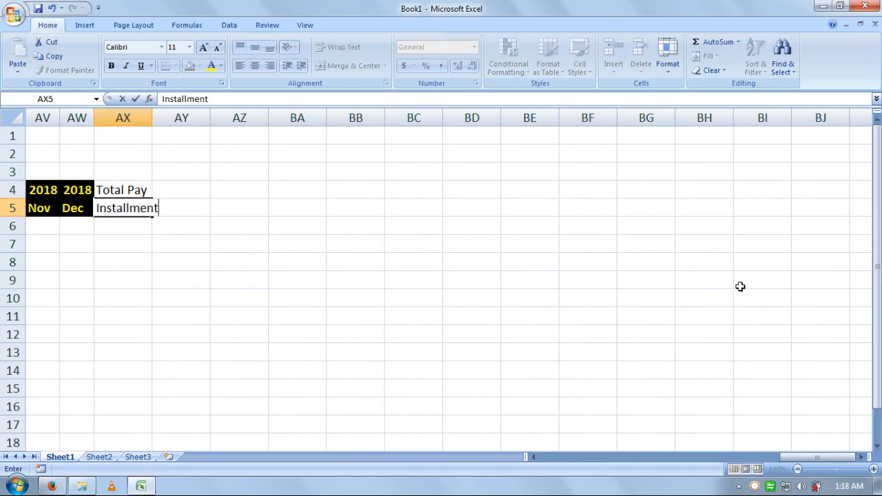
key("Tab")
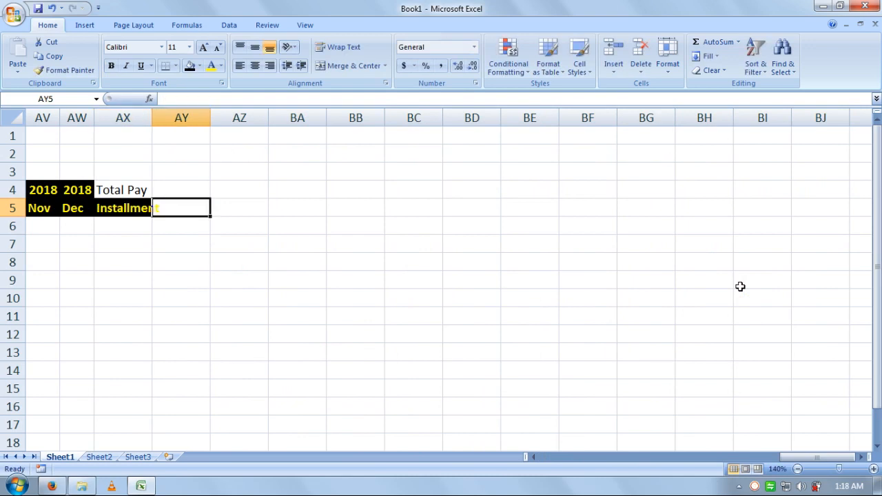
key("Up")
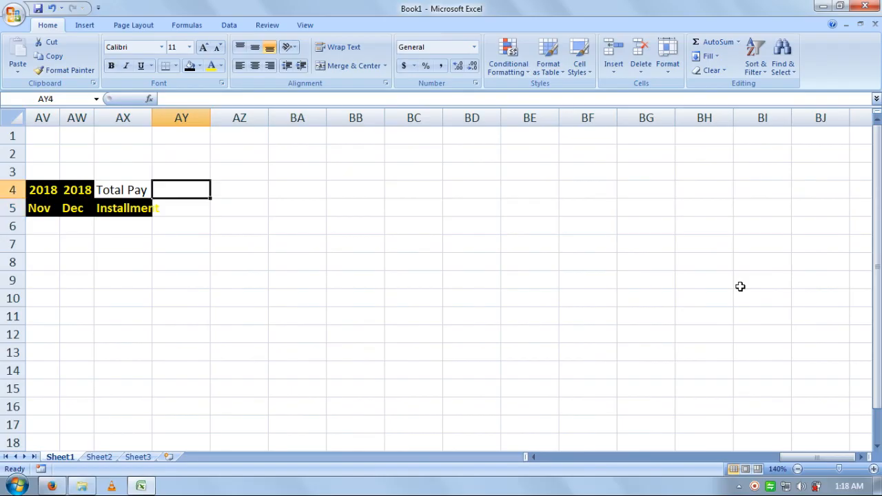
type("Remain")
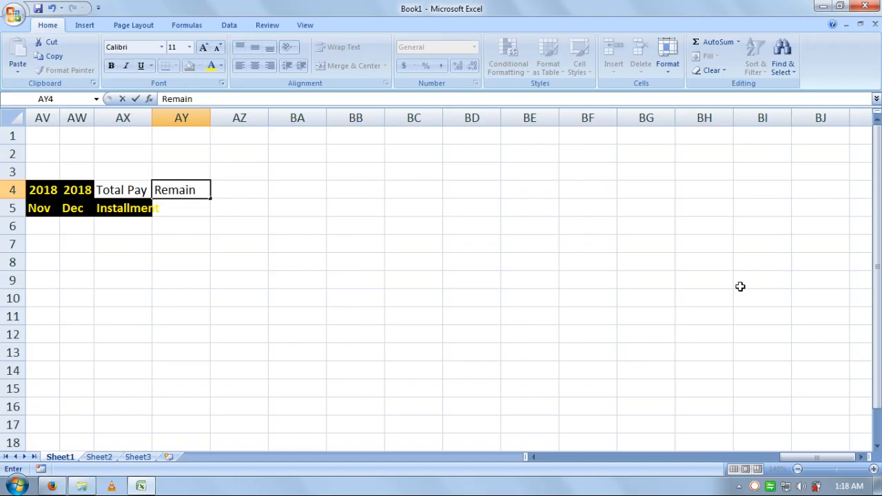
key("Return")
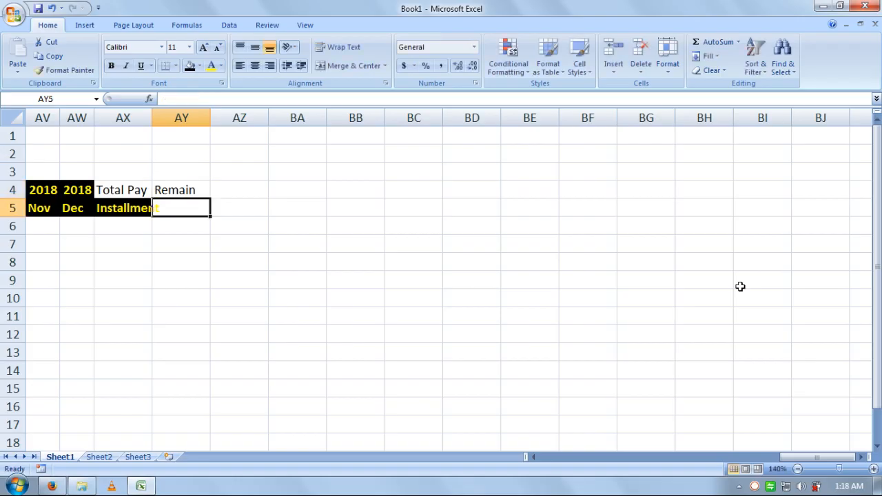
type("Installment")
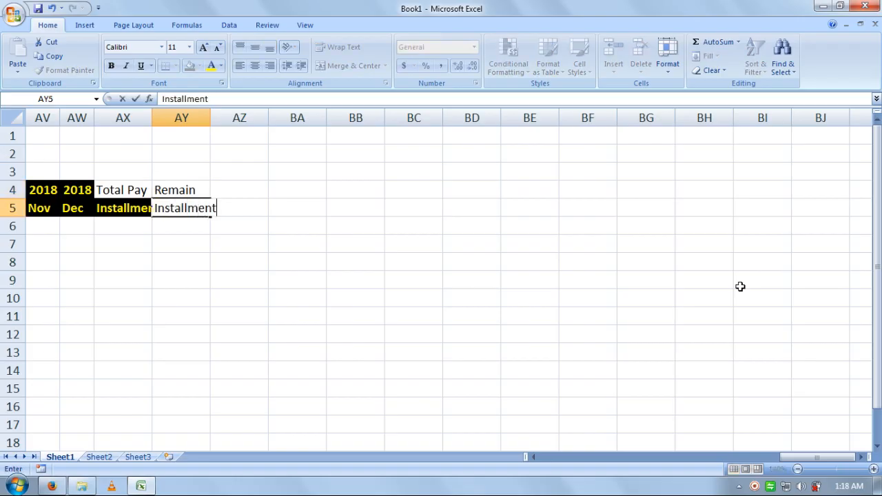
key("Tab")
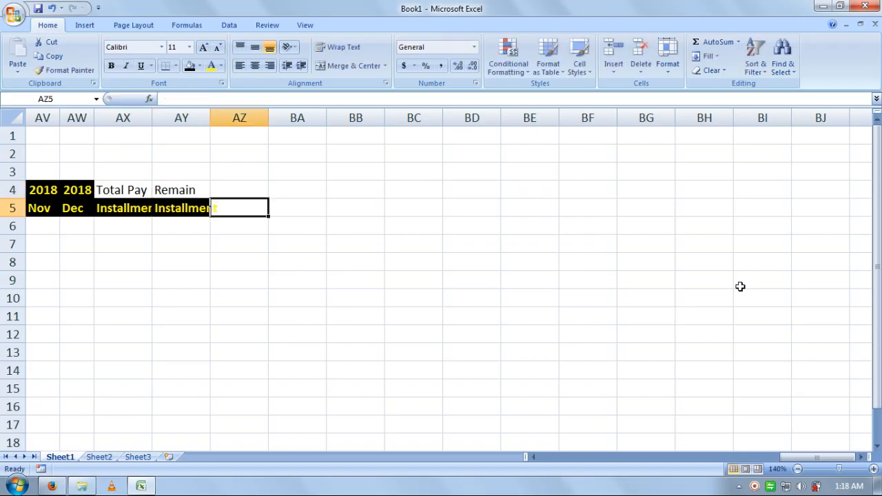
Step: Enter 'Total / Amount' in AZ4:AZ5 and 'Total Pay / Payment' in BA4:BA5
key("Up")
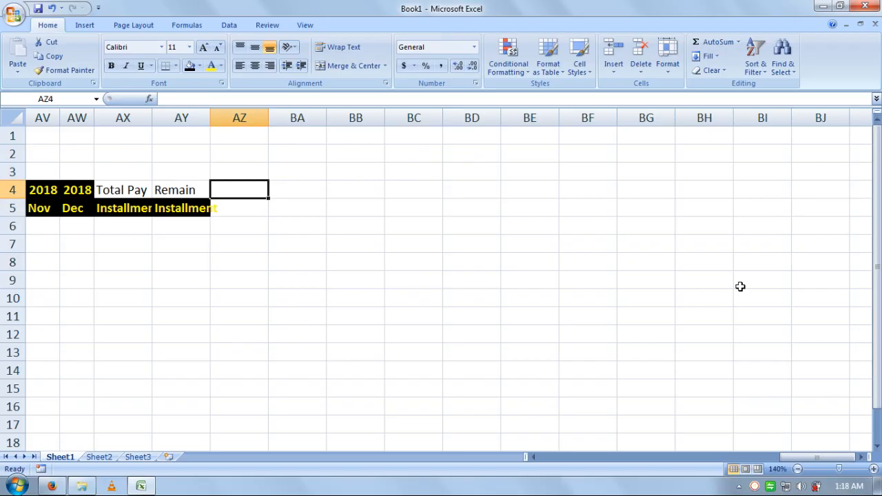
type("Tota")
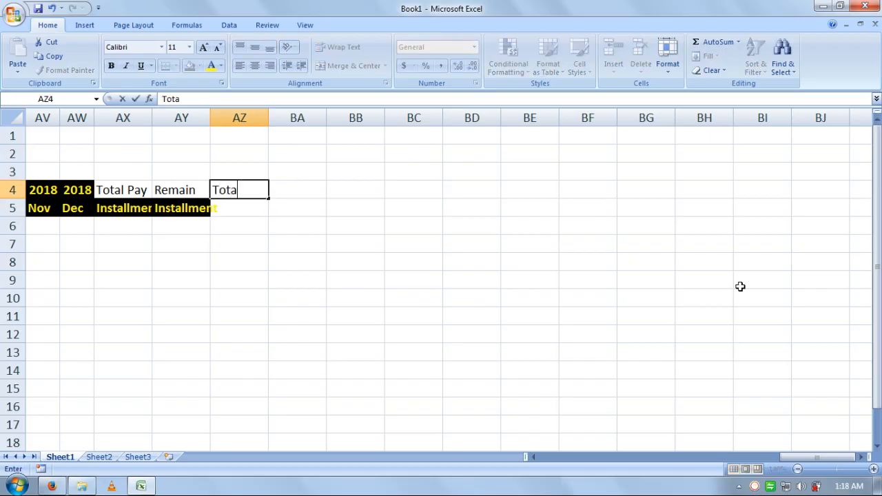
type("l")
key("Return")
type("Amon")
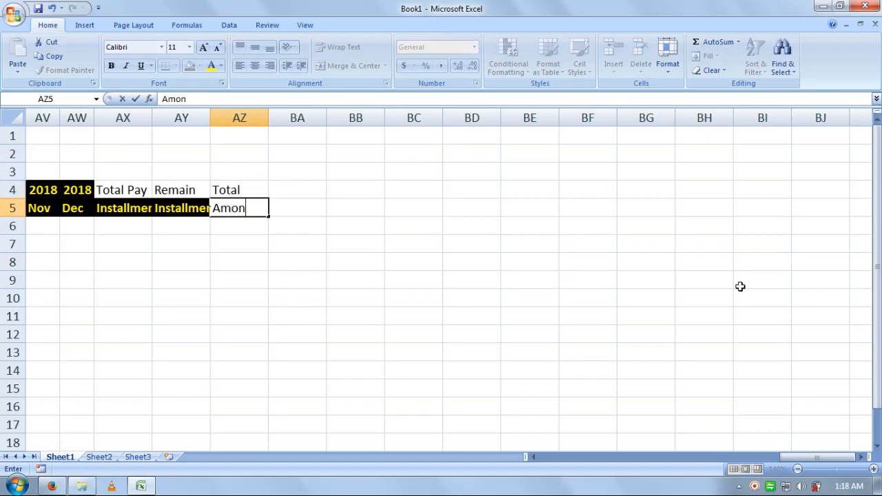
type("ou")
key("BackSpace")
key("BackSpace")
key("BackSpace")
type("unt")
key("Tab")
key("Up")
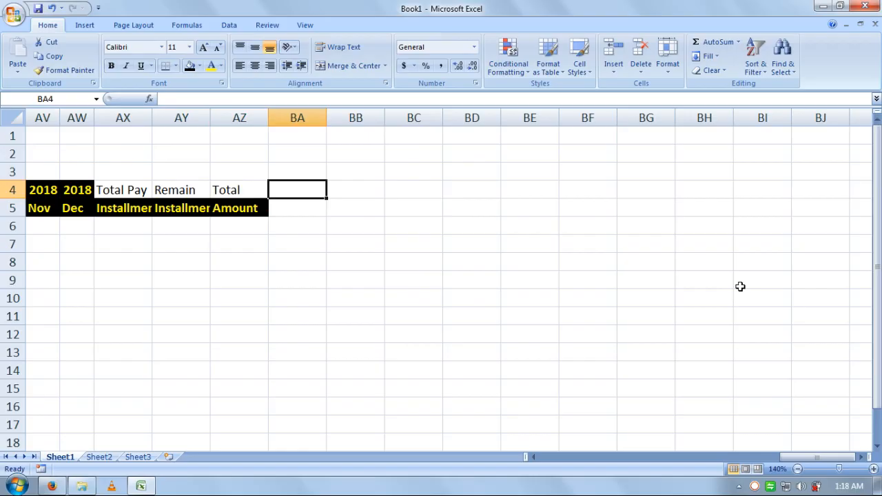
type("Total")
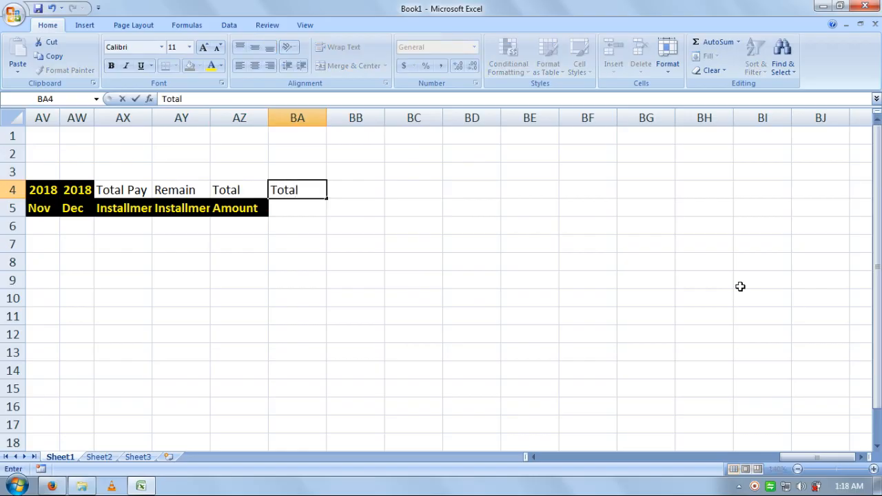
type(" Pay")
key("Return")
type("Payment")
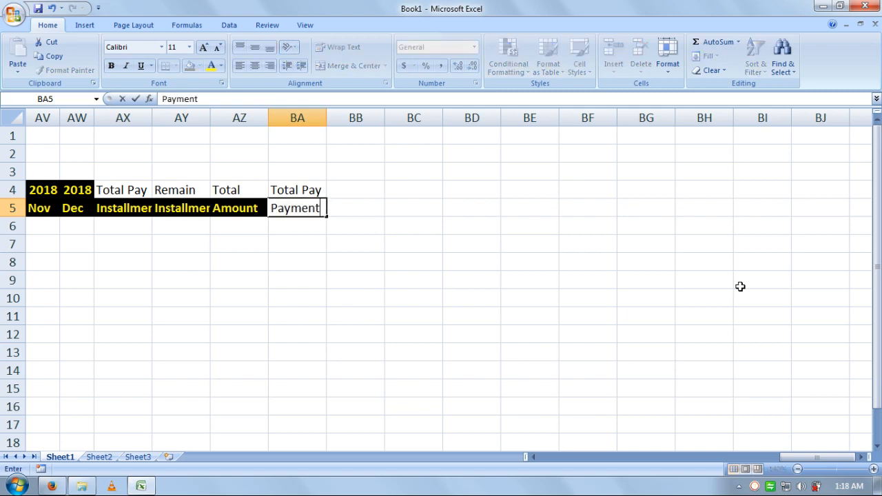
key("Tab")
Step: Enter 'Remain / Payment' in BB4:BB5, correcting remain to capitalised Remain
key("Up")
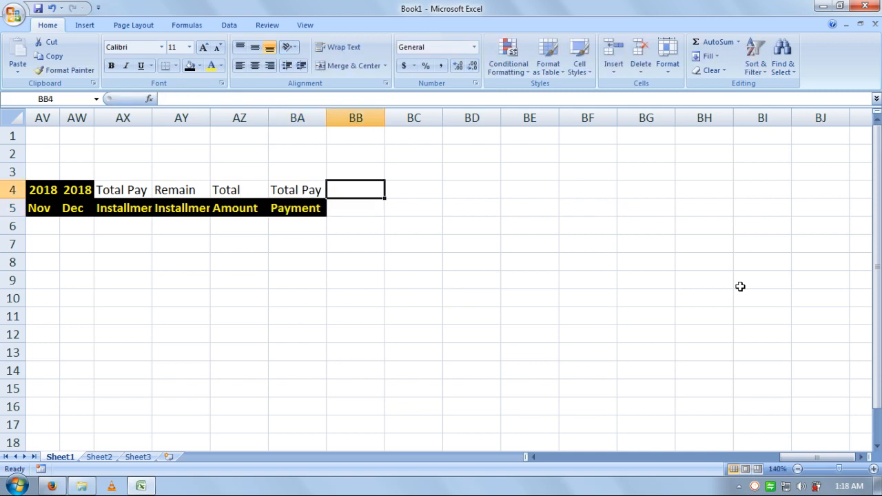
type("remain")
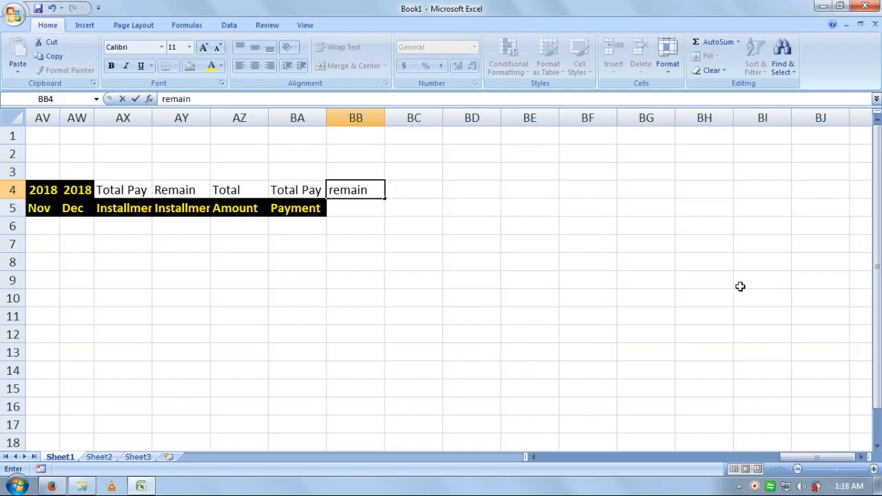
key("Return")
key("Up")
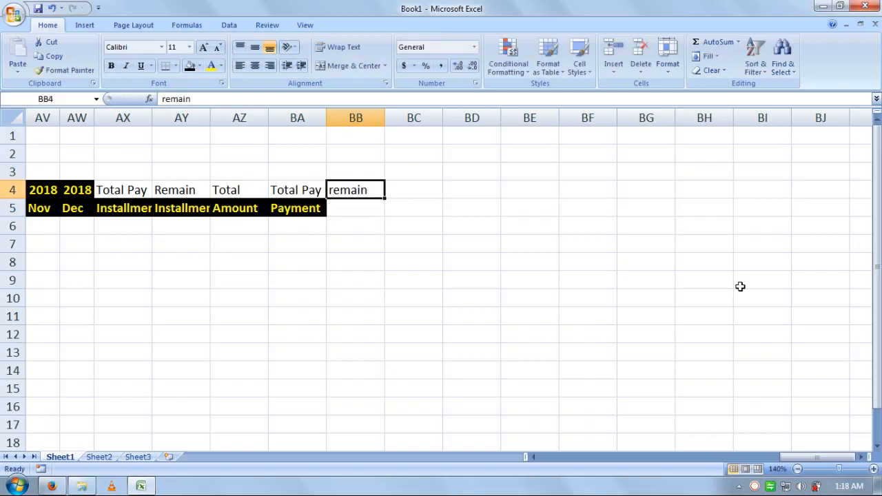
key("F2")
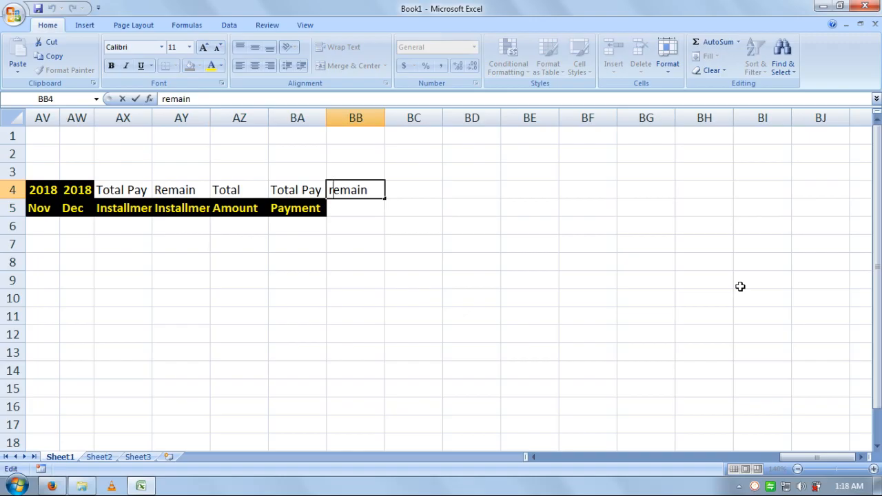
key("Delete")
type("R")
key("Return")
type("Pa")
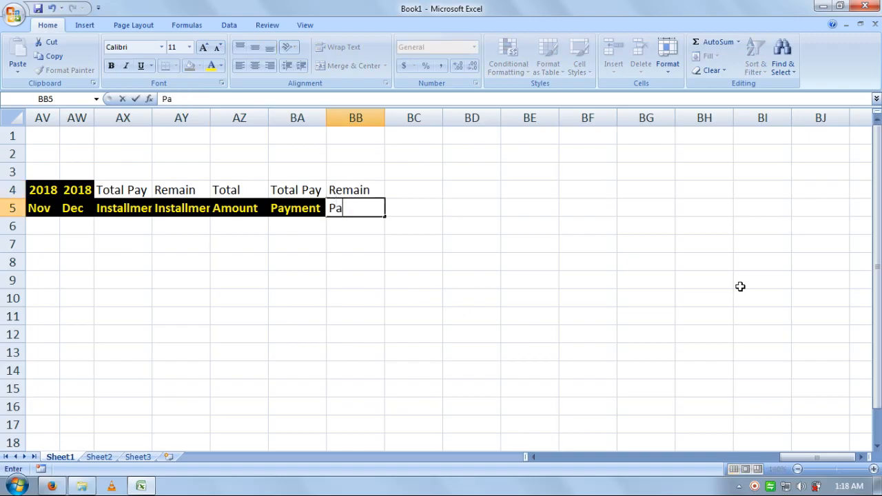
type("yment")
key("Return")
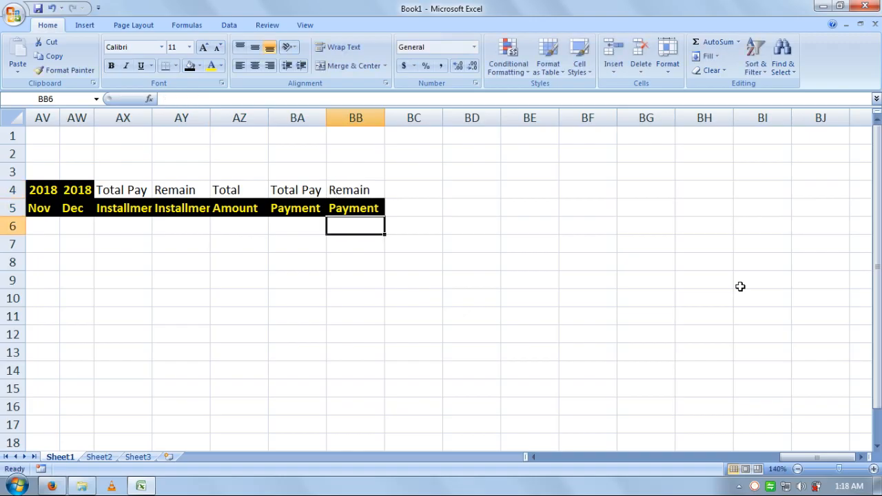
Step: Copy the 2018 heading's yellow-on-black format onto the new row 4 headings AX4:BB4 with Format Painter
left_click(62, 194)
left_click(65, 69)
left_click(116, 190)
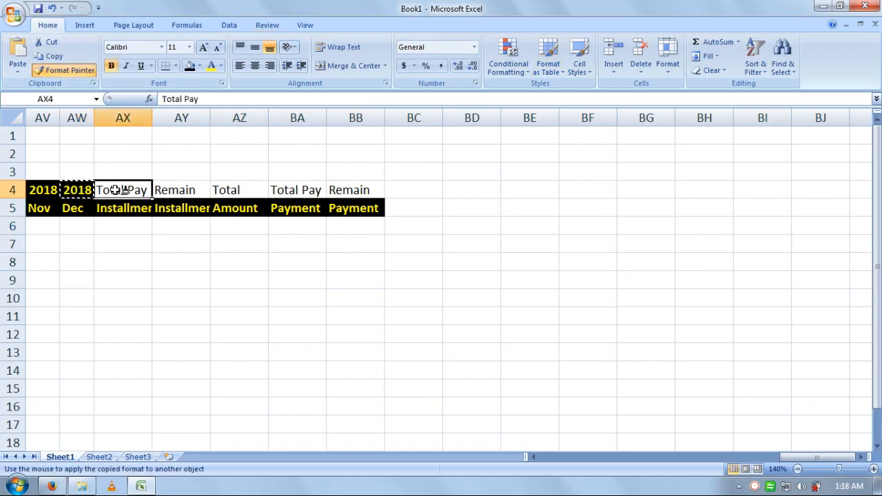
left_click_drag(116, 190, 340, 190)
left_click(308, 227)
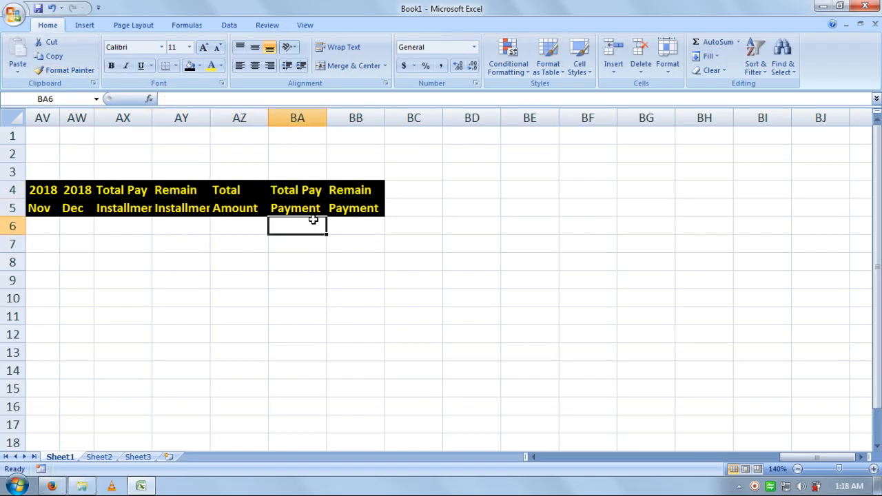
left_click(351, 209)
key("Down")
key("Left")
key("Left")
key("Left")
key("Left")
key("Left")
key("Left")
key("Left")
key("Left")
key("Left")
key("Left")
key("Left")
key("Left")
key("Left")
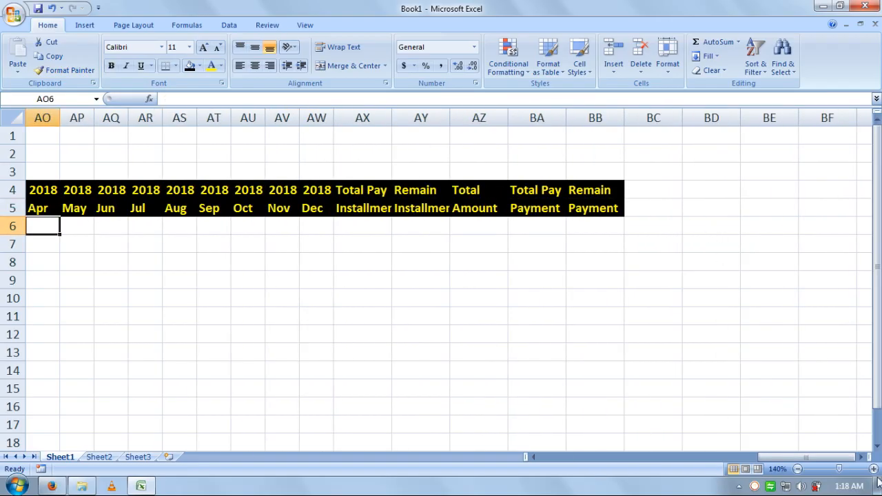
Step: Zoom out and look over the sheet, checking the formula in M7 and the summary columns
left_click(797, 470)
left_click(797, 470)
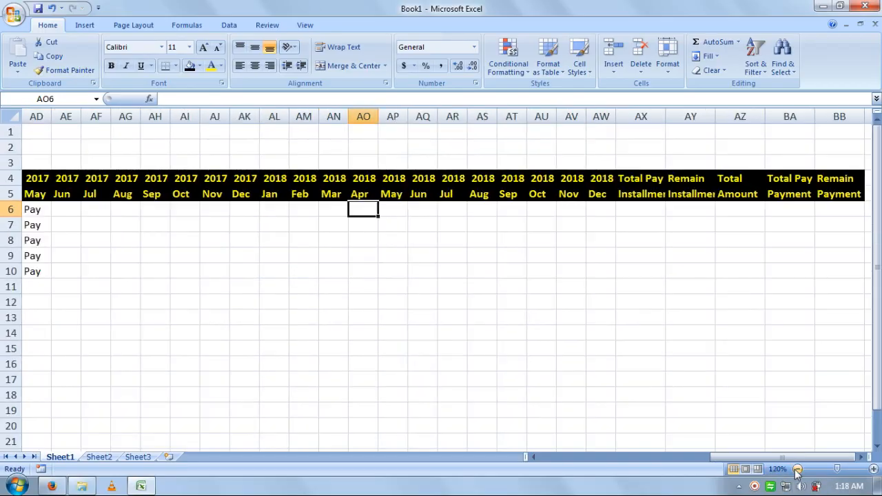
left_click(797, 469)
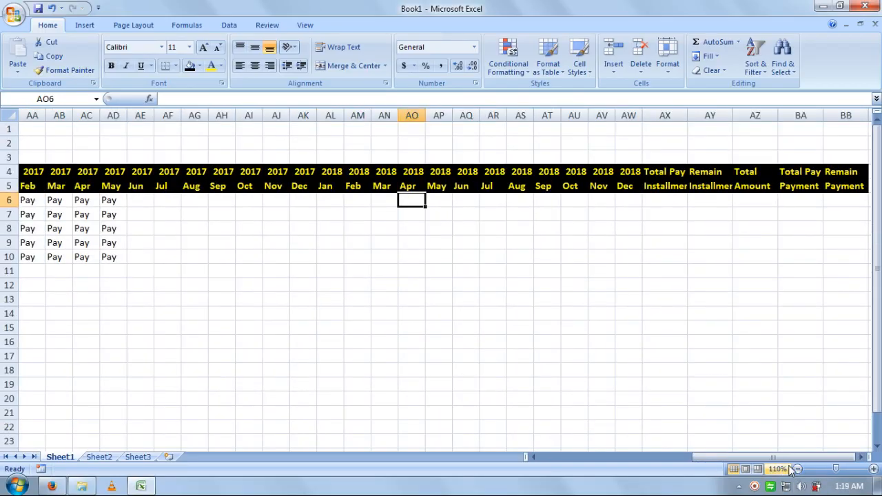
left_click(797, 469)
left_click(717, 334)
left_click(494, 282)
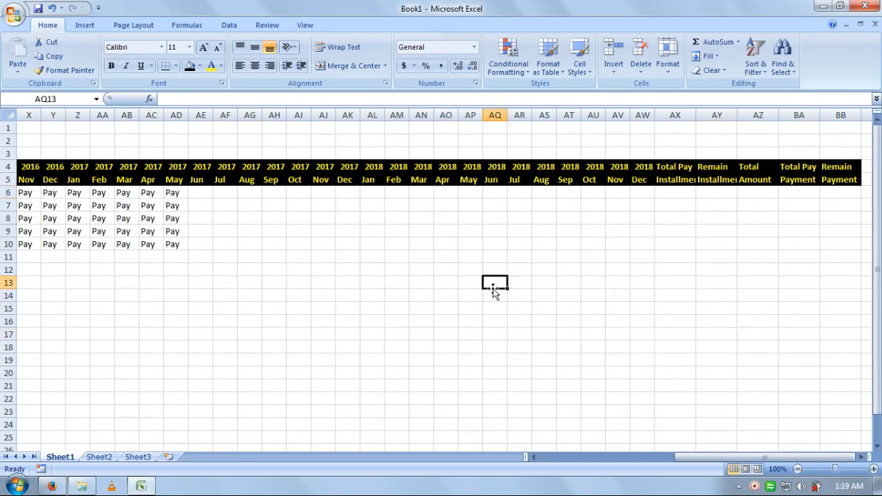
left_click(372, 321)
left_click_drag(266, 304, 3, 288)
left_click(491, 258)
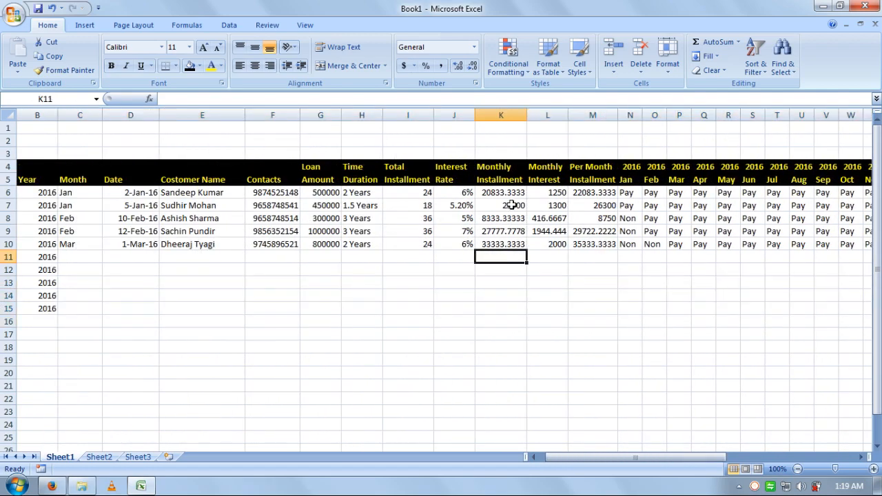
left_click(587, 205)
key("Right")
key("Right")
key("Right")
key("Right")
key("Right")
key("Right")
key("Right")
key("Right")
key("Right")
key("Right")
key("Right")
key("Right")
key("Right")
key("Right")
key("Right")
key("Right")
key("Right")
key("Right")
key("Right")
key("Right")
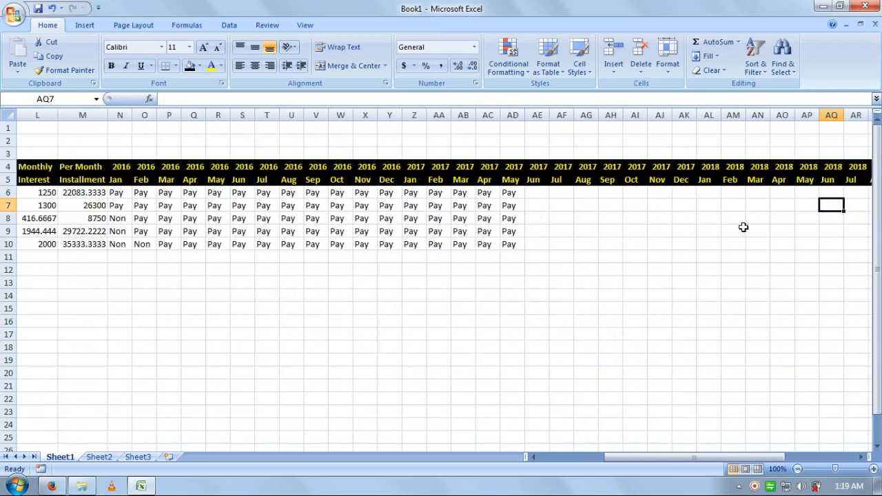
key("Up")
key("Right")
key("Right")
key("Right")
key("Right")
key("Right")
key("Right")
key("Right")
key("Right")
key("Right")
key("Right")
key("Right")
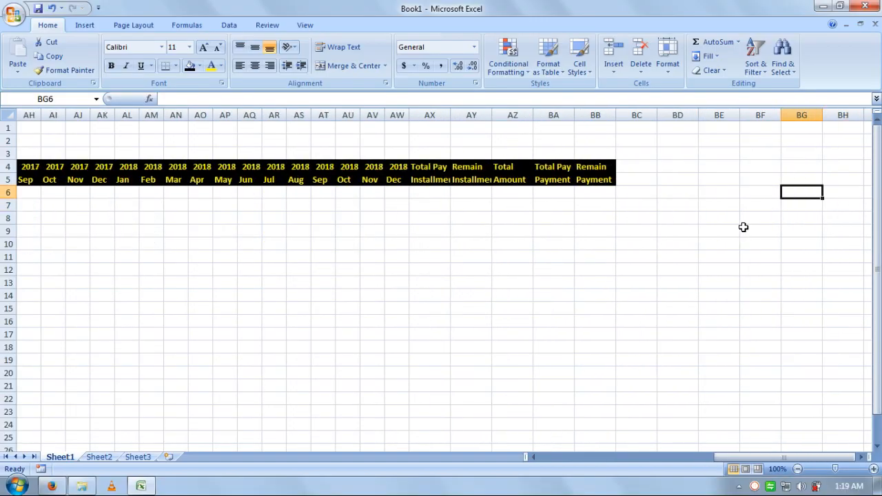
key("Left")
key("Left")
key("Left")
key("Left")
key("Left")
key("Left")
key("Left")
key("Left")
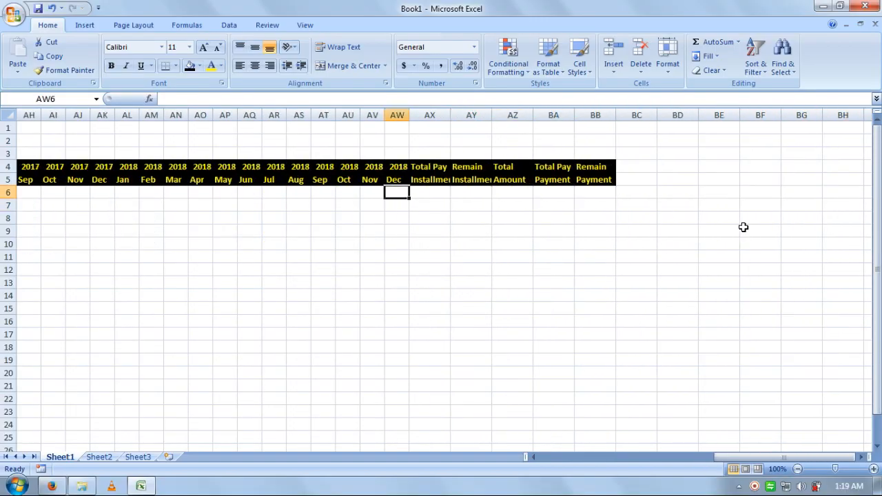
Step: Widen column AX to fit 'Total Pay Installment', then zoom back in
left_click(441, 191)
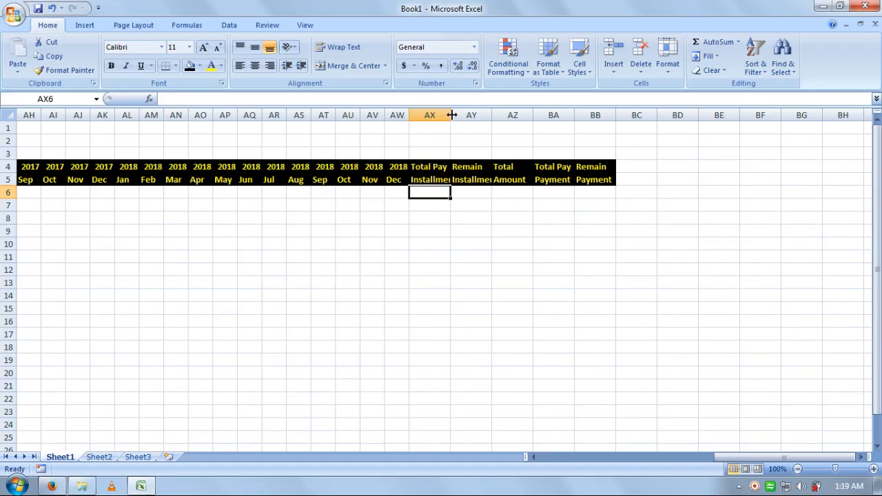
left_click_drag(449, 115, 471, 115)
left_click(474, 218)
left_click(457, 193)
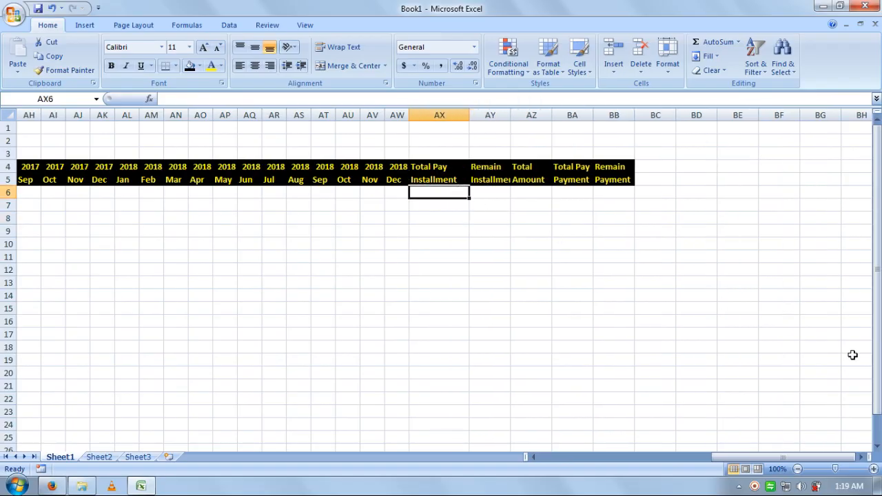
left_click(874, 469)
left_click(873, 468)
left_click(874, 469)
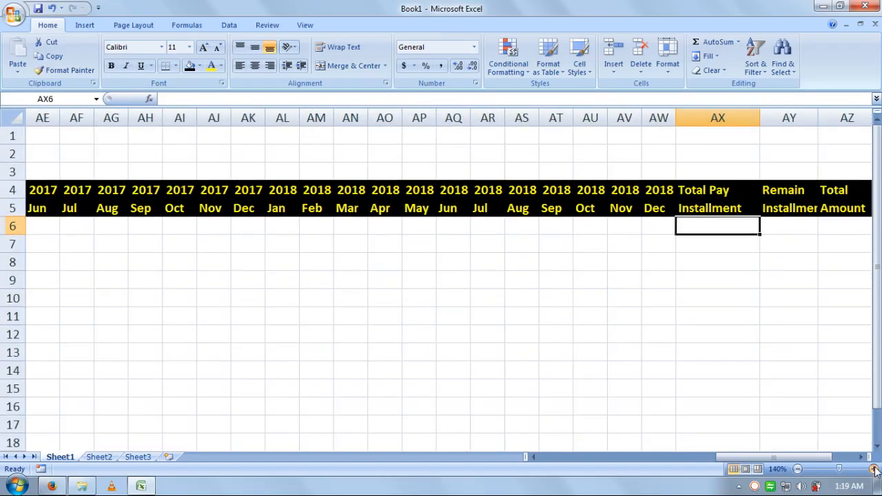
left_click(874, 469)
left_click(874, 468)
Step: Enter =COUNTIF(N6:AW6,"Pay") in AX6, giving 17 paid installments for the first loan
left_click_drag(771, 457, 770, 396)
type("=")
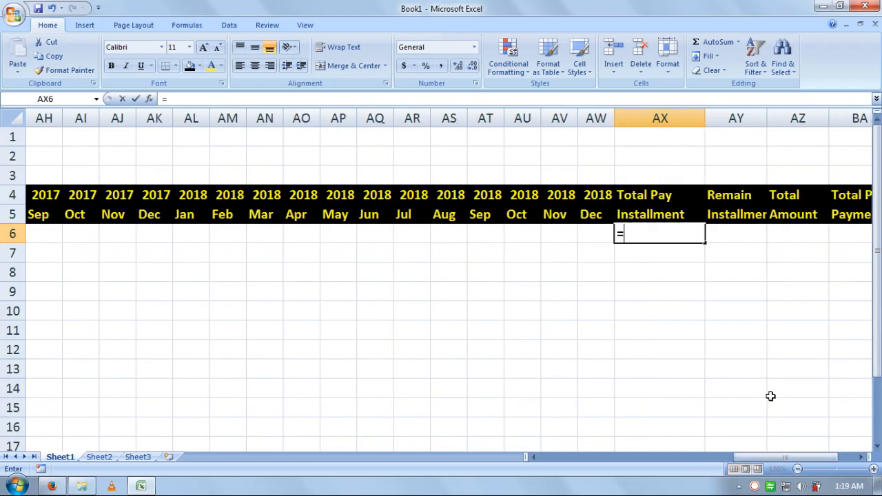
type("counti")
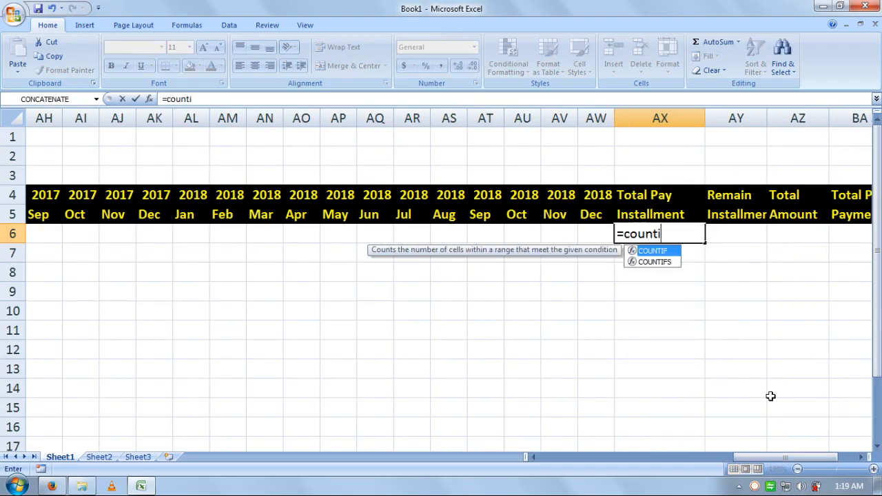
type("f(")
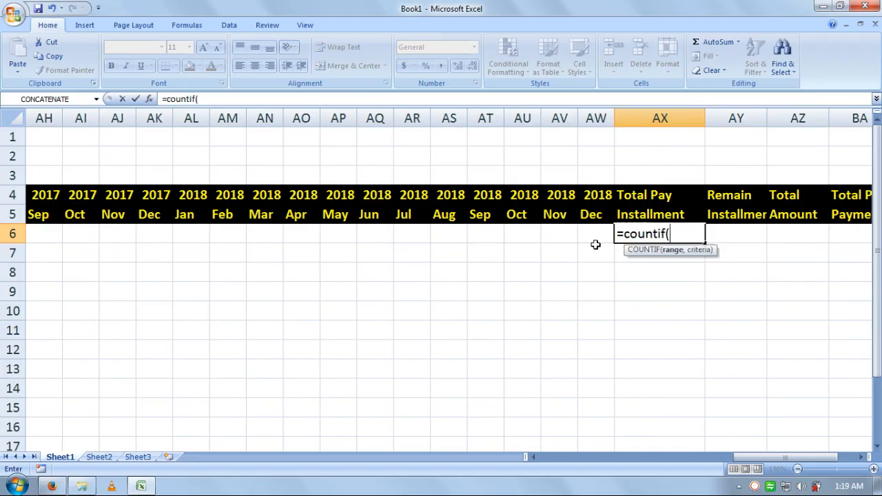
left_click(587, 234)
left_click_drag(588, 235, 241, 235)
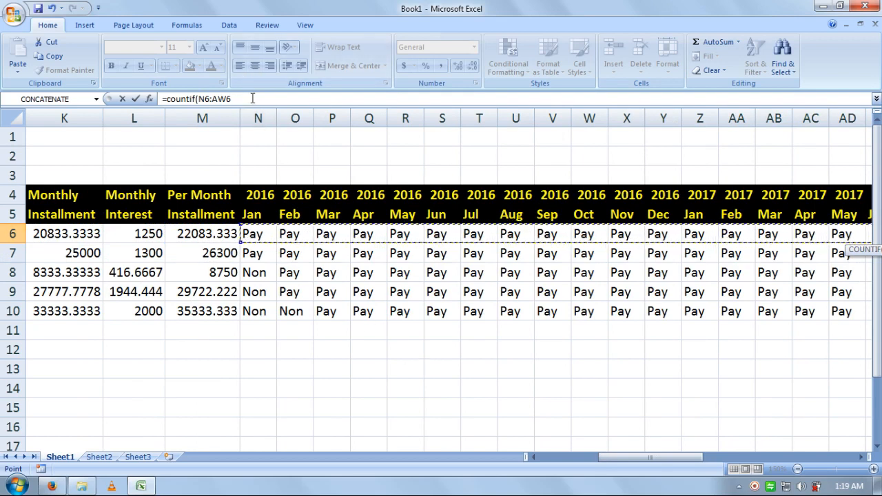
type(",\"Pay")
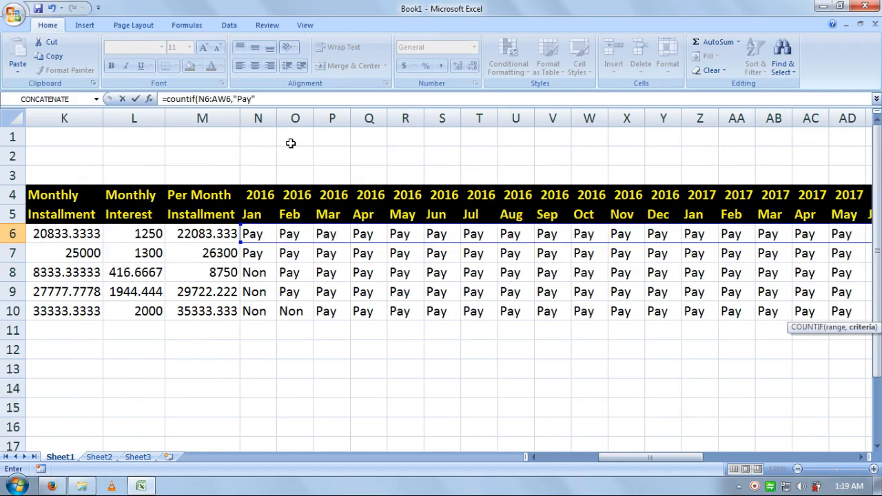
key("Return")
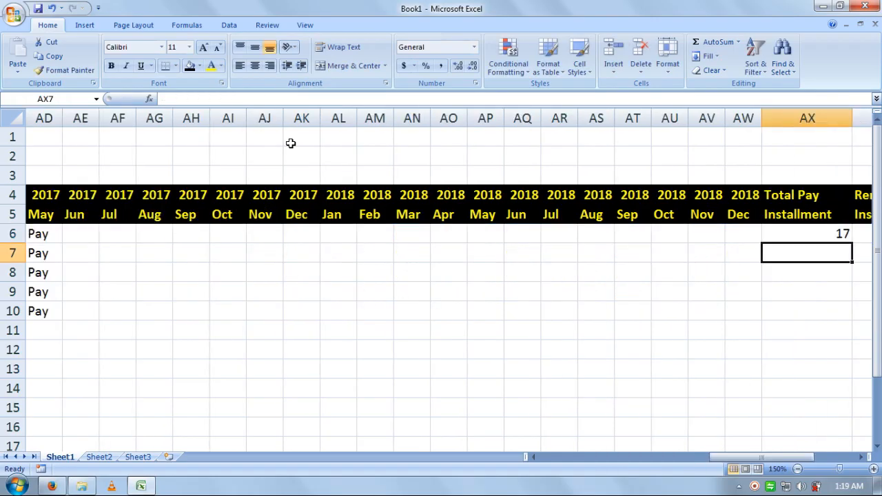
key("Up")
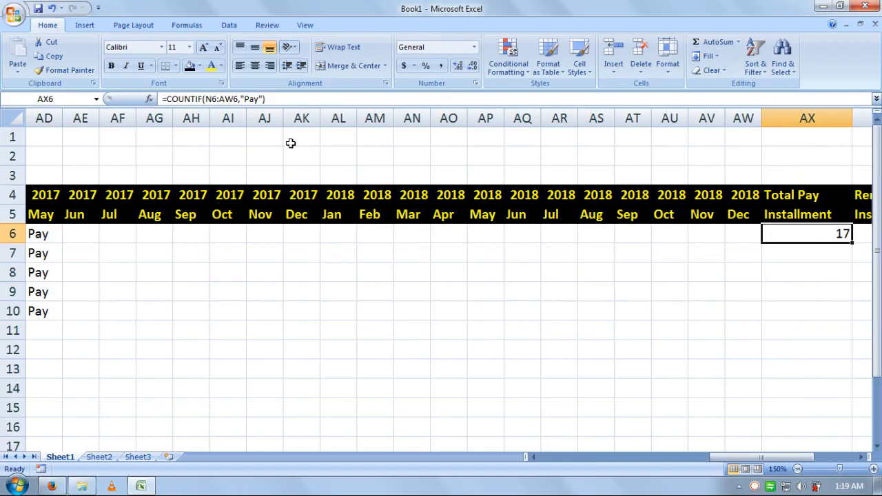
Step: Enter =COUNTIF(N7:AW7,"Pay") in AX7, giving 17 paid installments for the second loan
key("Down")
type("=")
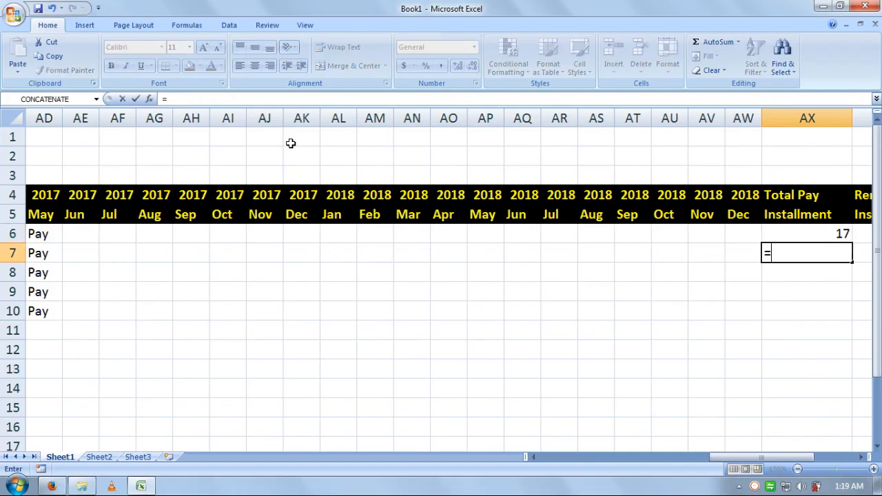
type("countif")
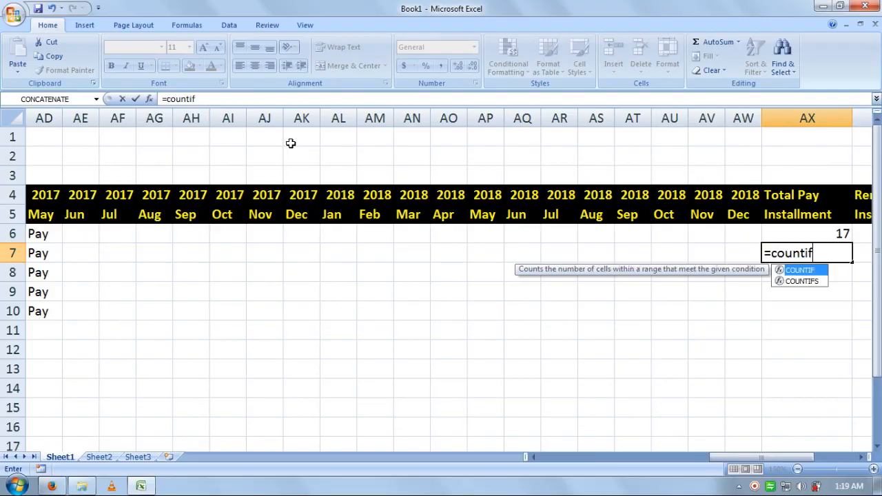
type("(")
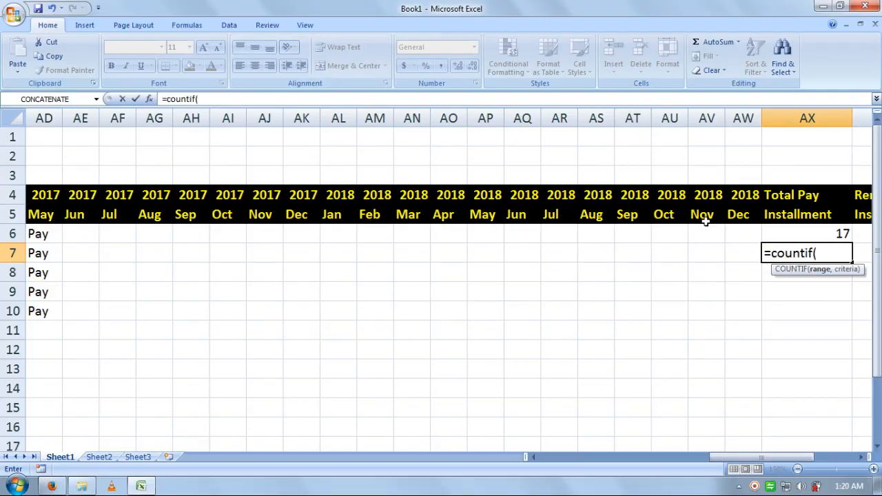
left_click_drag(739, 252, 42, 253)
left_click(369, 256)
left_click(408, 255)
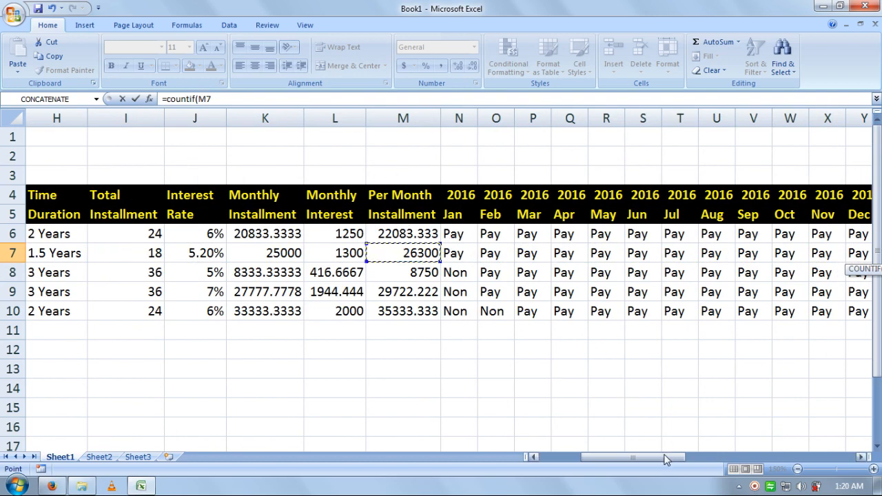
left_click_drag(667, 459, 840, 460)
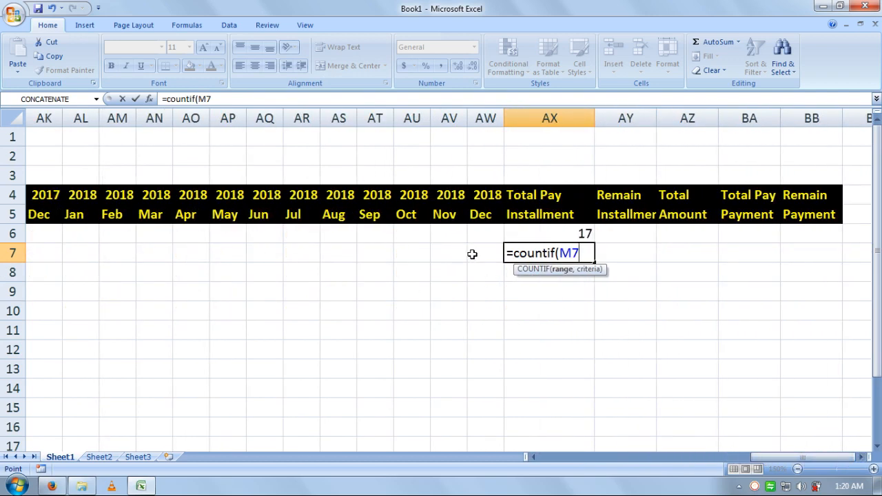
left_click_drag(487, 254, 565, 252)
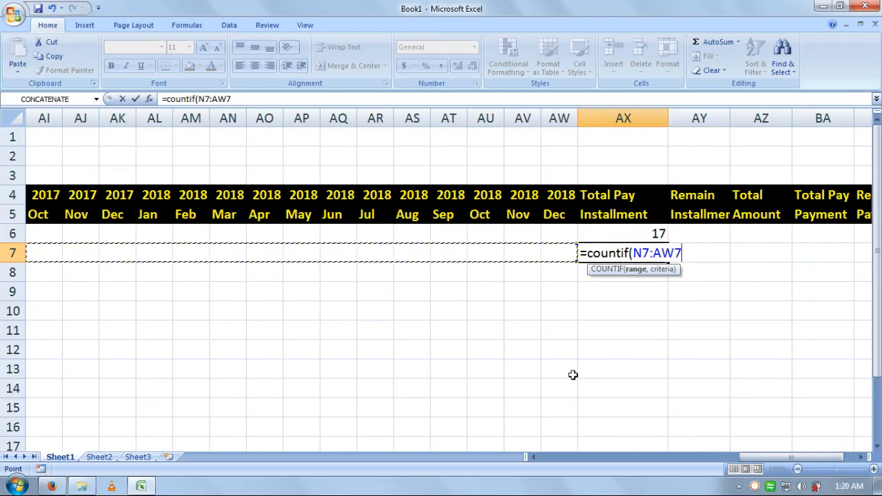
type(",\"Pay")
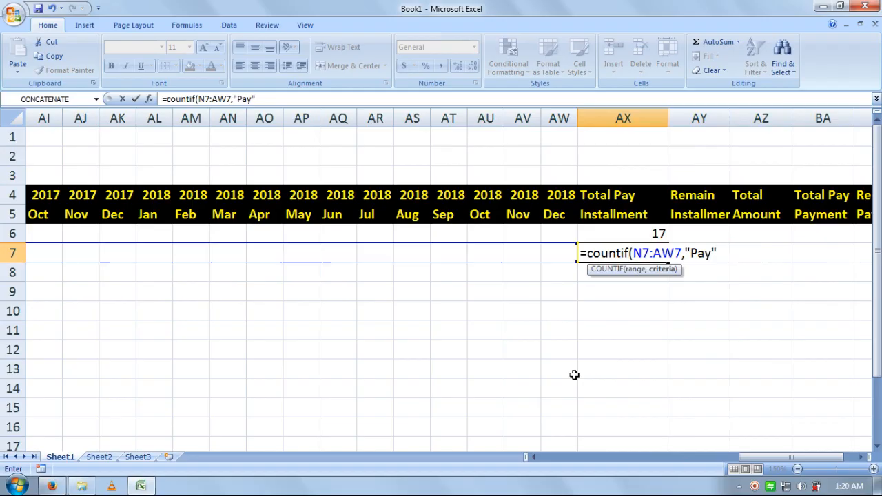
key("Return")
key("Up")
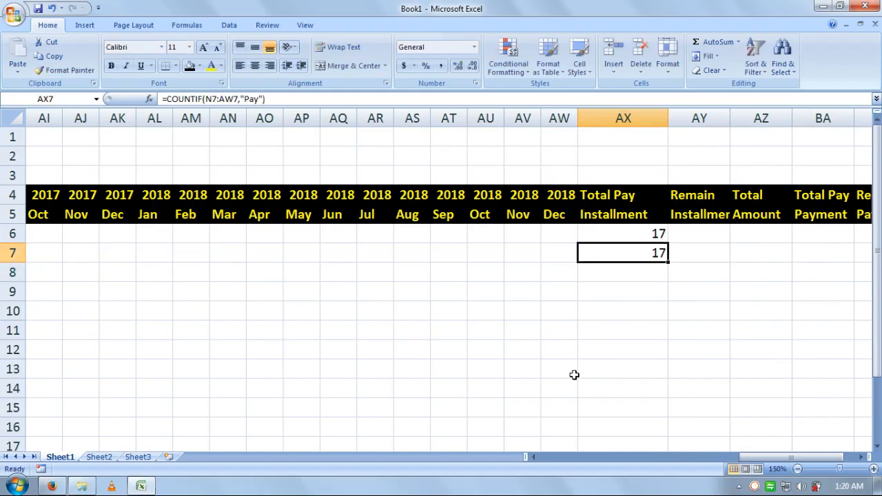
key("Left")
key("Left")
key("Left")
key("Left")
key("Left")
key("Left")
key("Left")
key("Left")
key("Left")
key("Left")
key("Left")
key("Left")
key("Left")
key("Left")
key("Left")
key("Left")
key("Left")
key("Left")
key("Left")
key("Left")
key("Left")
key("Left")
key("Left")
key("Left")
key("Left")
key("Left")
key("Left")
key("Left")
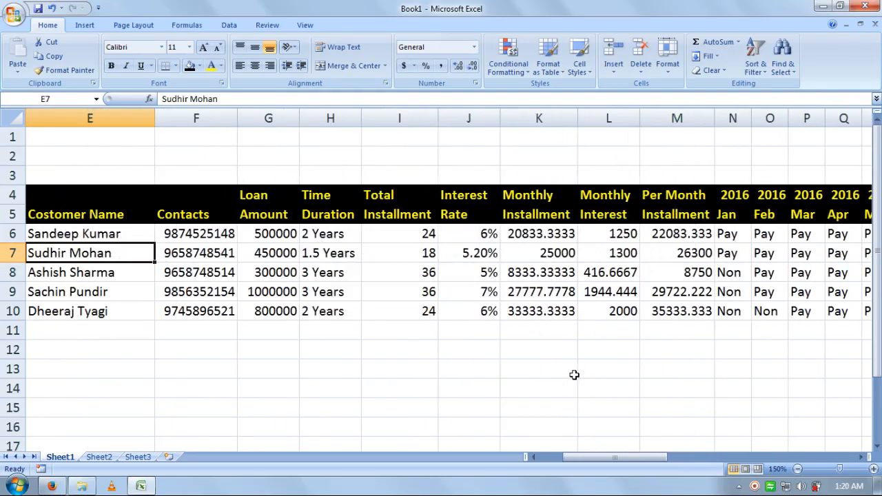
key("Right")
key("Right")
key("Right")
key("Right")
key("Right")
key("Right")
key("Right")
key("Right")
key("Right")
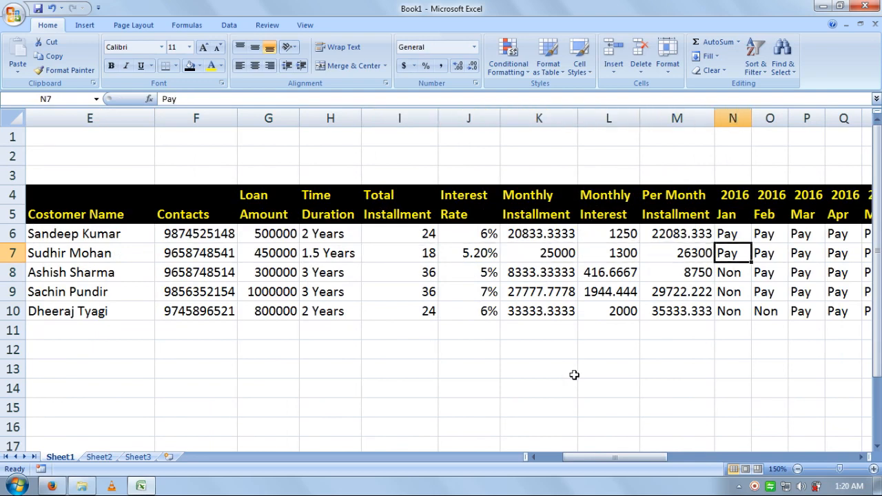
key("Right")
key("Right")
key("Right")
key("Right")
key("Right")
key("Right")
key("Right")
key("Right")
key("Right")
key("Right")
key("Right")
key("Right")
key("Right")
key("Right")
key("Right")
key("Right")
key("Right")
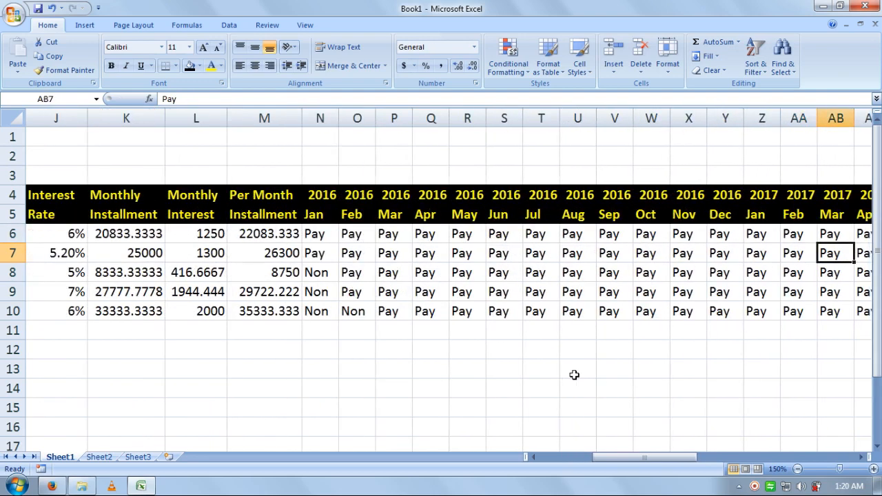
key("Up")
key("Left")
key("Down")
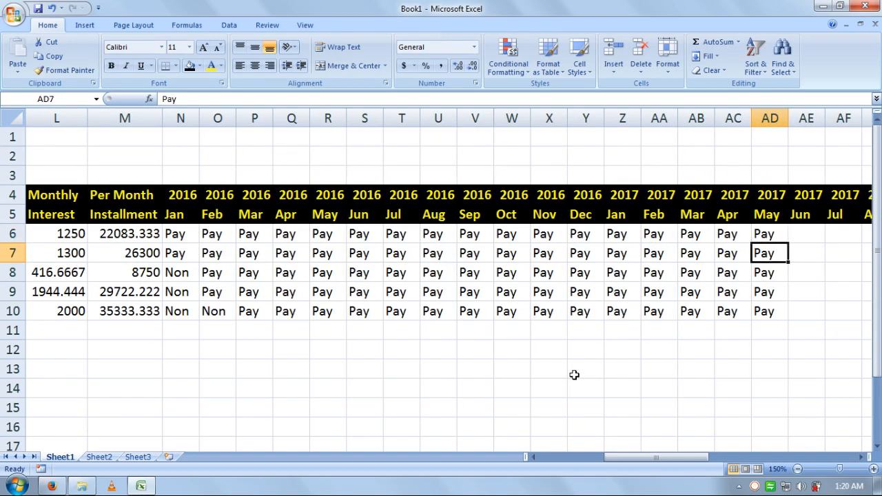
key("Up")
key("Left")
key("Left")
key("Left")
key("Left")
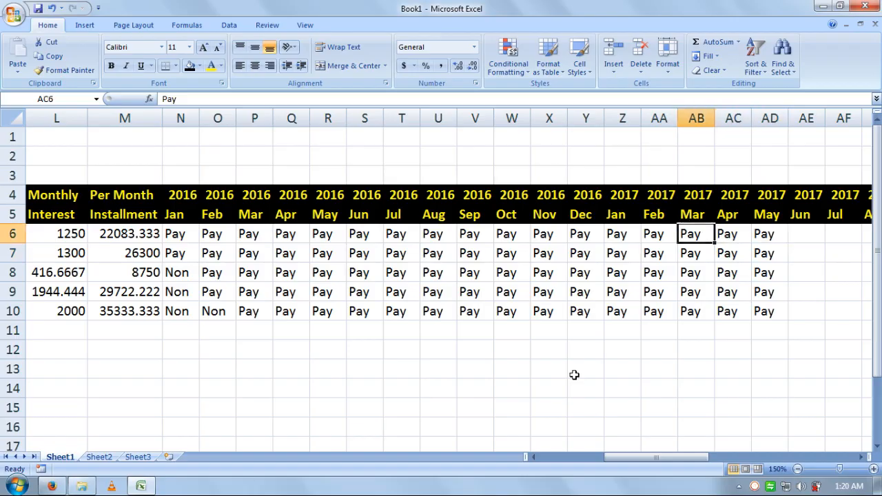
key("Left")
key("Left")
key("Left")
key("Left")
key("Left")
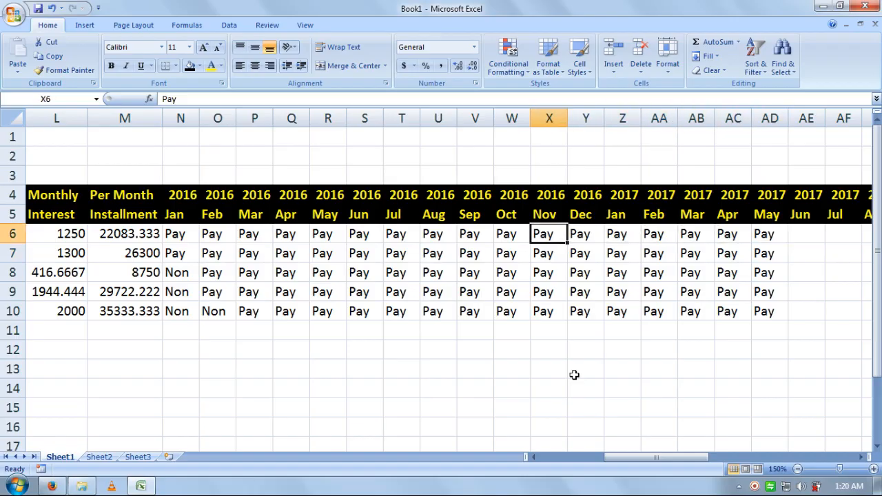
key("Left")
key("Left")
key("Left")
key("Left")
key("Left")
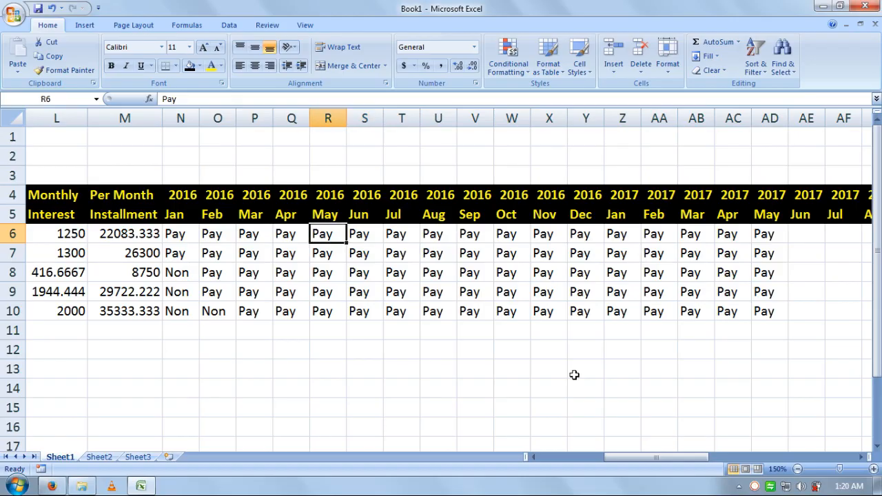
key("Left")
key("Left")
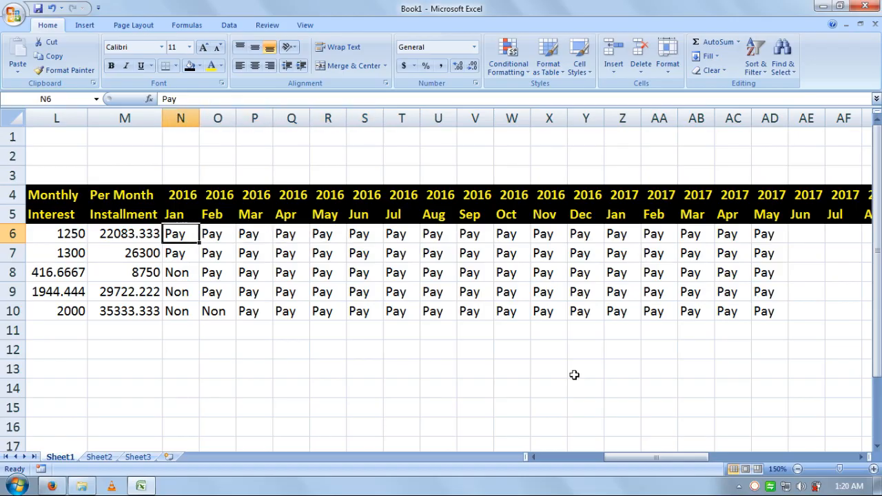
key("Down")
key("Down")
key("Right")
key("Right")
key("Right")
key("Right")
key("Right")
key("Right")
key("Right")
key("Right")
key("Right")
key("Right")
key("Right")
key("Right")
key("Right")
key("Right")
key("Right")
key("Right")
key("Right")
key("Right")
key("Right")
key("Right")
key("Right")
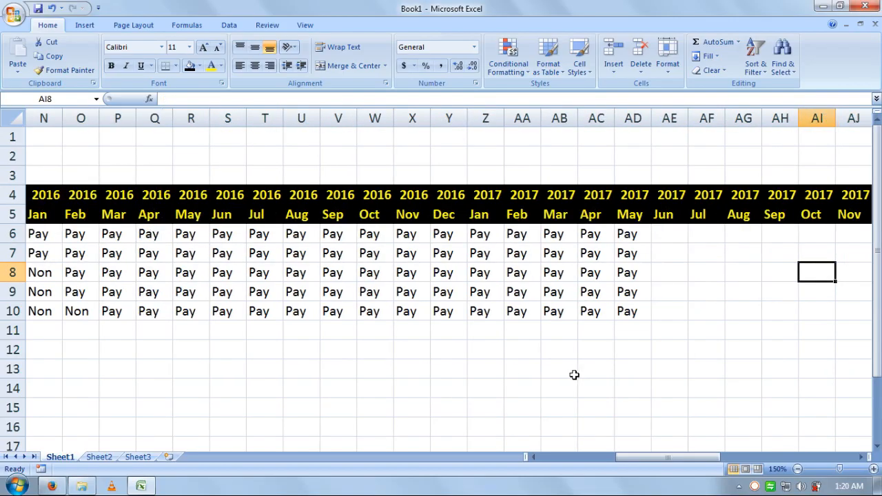
key("Right")
key("Right")
key("Right")
key("Right")
key("Right")
key("Right")
key("Right")
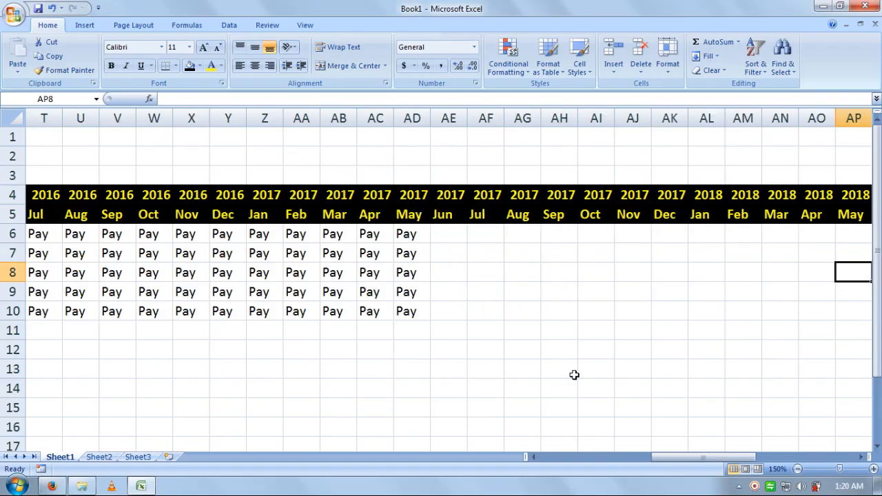
key("Right")
key("Right")
key("Right")
key("Right")
key("Right")
key("Right")
key("Right")
key("Right")
key("Right")
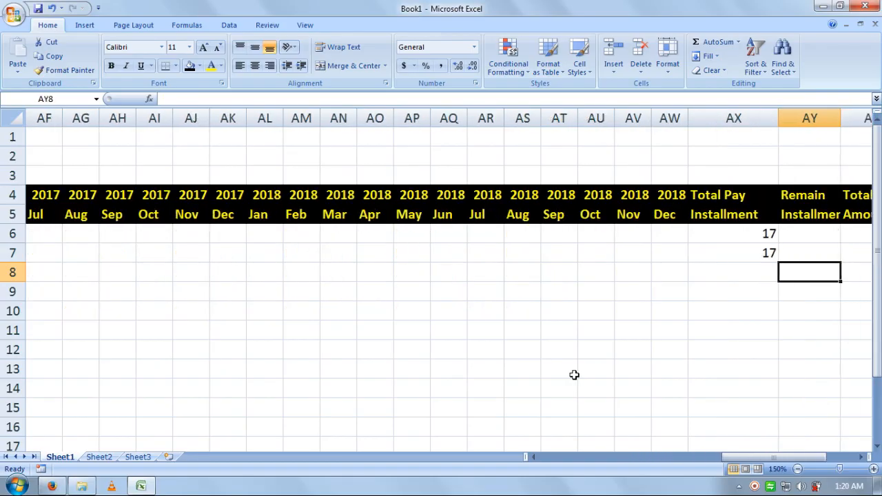
Step: Enter =COUNTIF(N8:AW8,"Pay") in AX8 to count row 8's paid months (16)
key("Left")
type("=c")
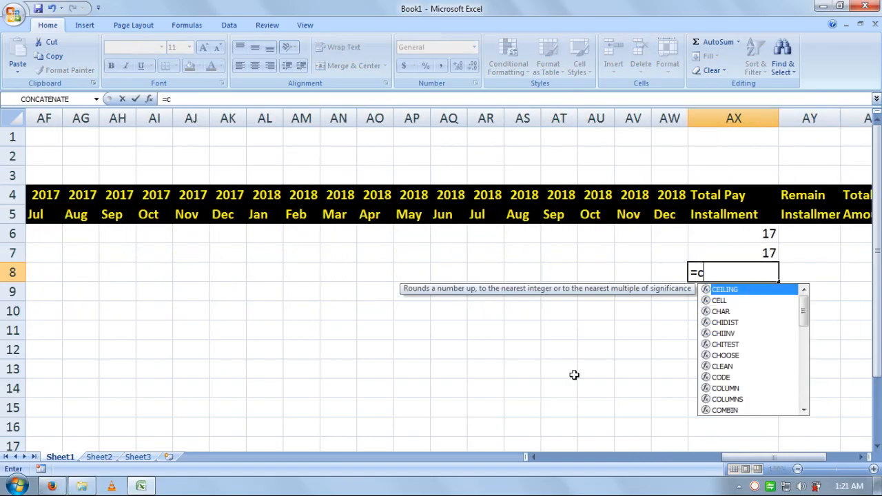
type("ountif")
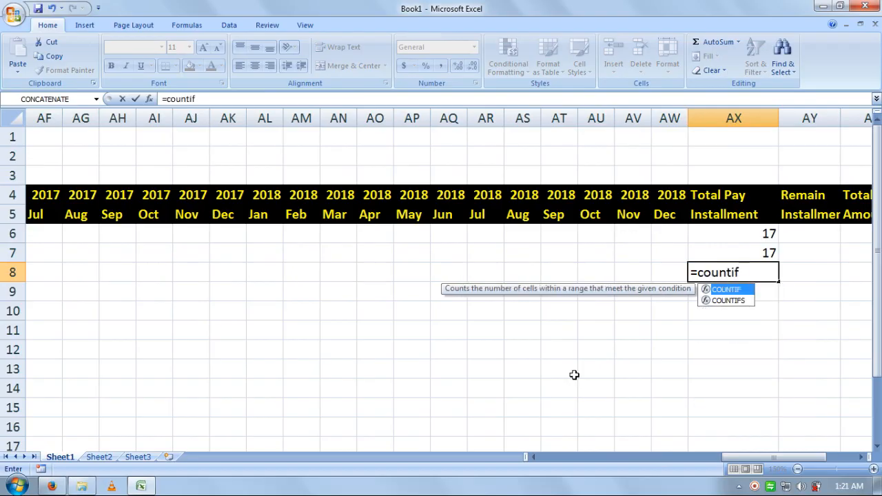
type("(")
key("Left")
key("shift+Left")
key("shift+Left")
key("shift+Left")
key("shift+Left")
key("shift+Left")
key("shift+Left")
key("shift+Left")
key("shift+Left")
key("shift+Left")
key("shift+Left")
key("shift+Left")
key("shift+Left")
key("shift+Left")
key("shift+Left")
key("shift+Left")
key("shift+Left")
key("shift+Left")
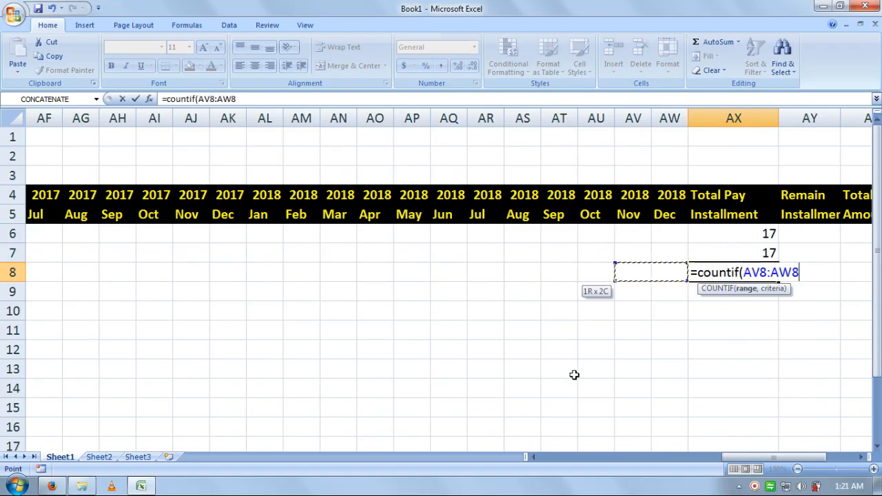
key("shift+Left")
key("shift+Left")
key("shift+Left")
key("shift+Left")
key("shift+Left")
key("shift+Left")
key("shift+Left")
key("shift+Left")
key("shift+Left")
key("shift+Left")
key("shift+Left")
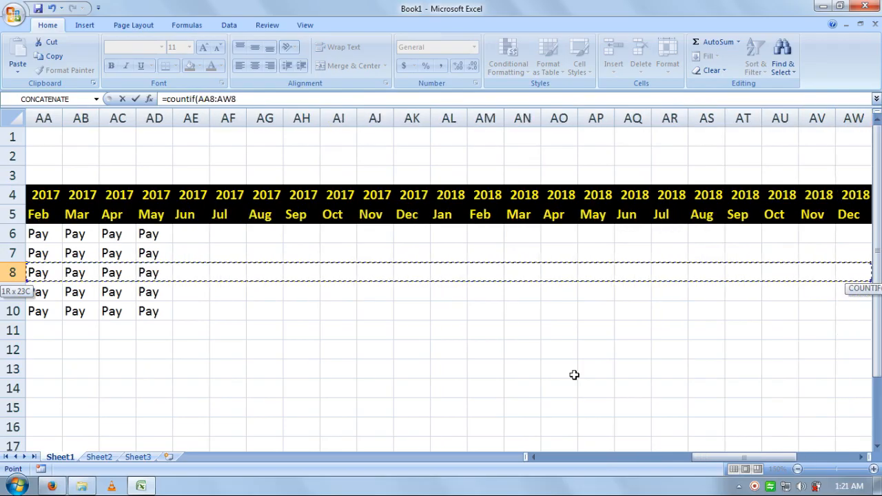
key("shift+Left")
key("shift+Left")
key("shift+Left")
key("shift+Left")
key("shift+Left")
key("shift+Left")
key("shift+Left")
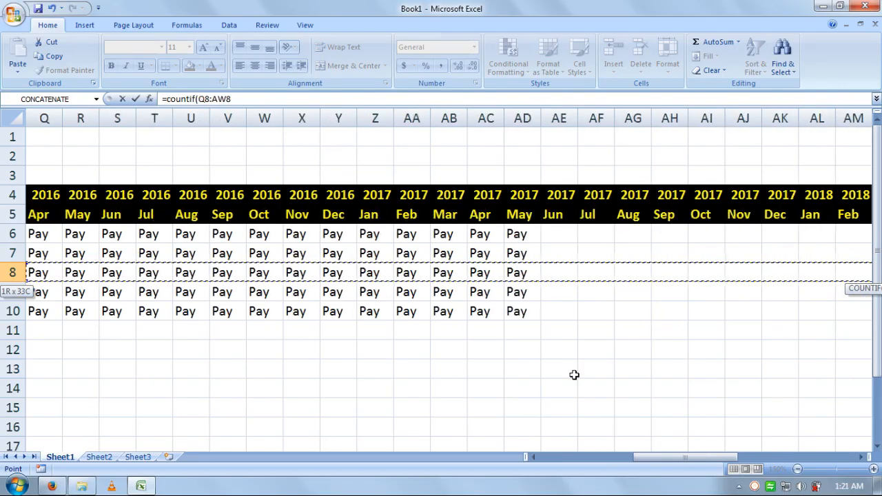
key("shift+Left")
key("shift+Right")
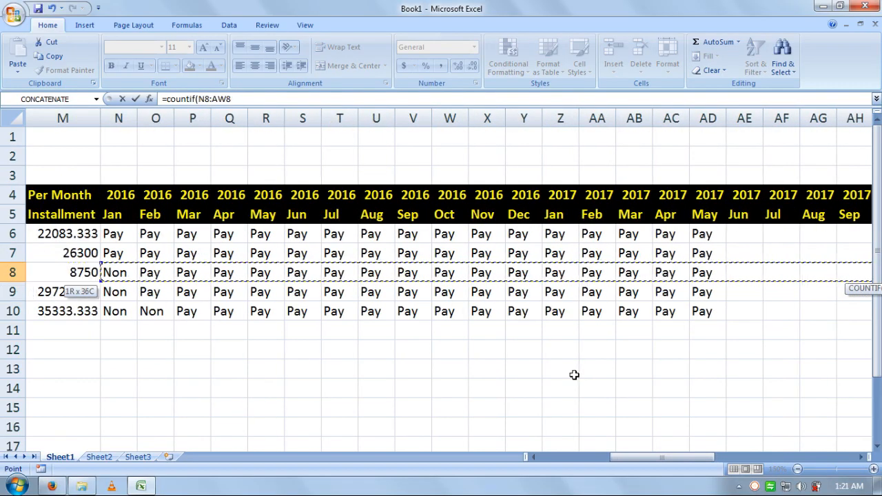
type(",\"Pay")
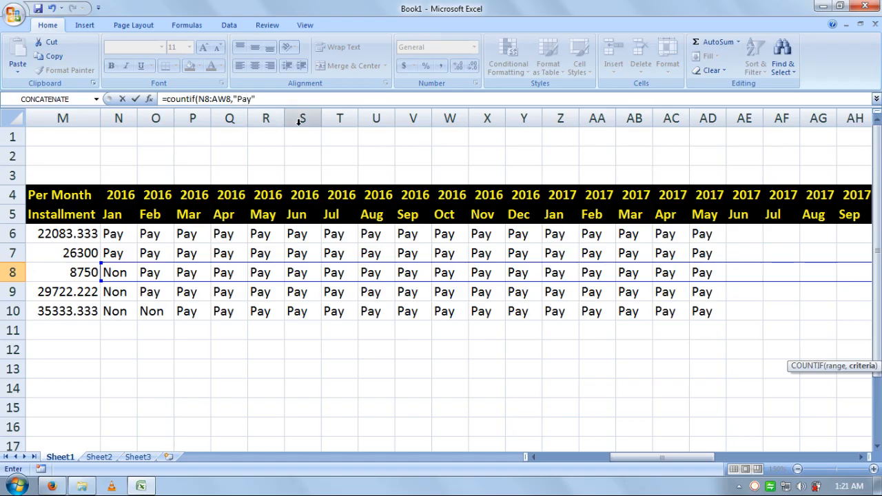
key("BackSpace")
key("BackSpace")
key("Return")
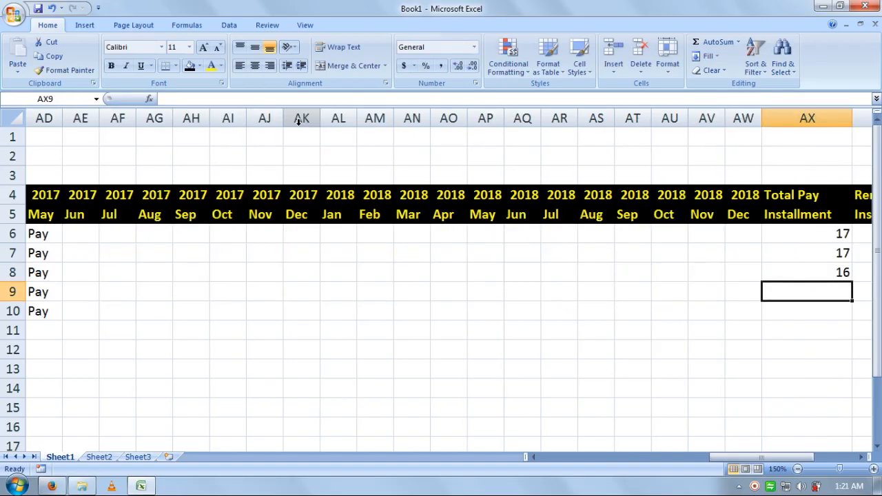
Step: Fill the COUNTIF formula down into AX9 and AX10, giving 16 and 15
key("ctrl+d")
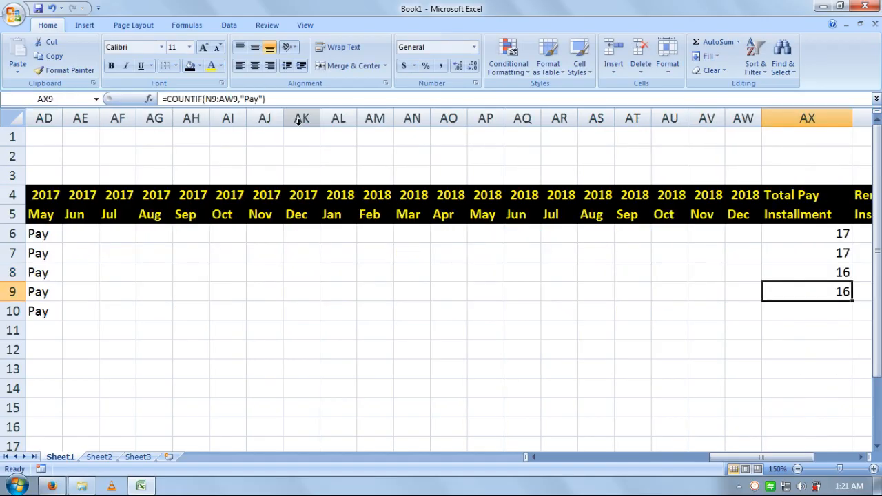
key("Left")
key("Right")
key("Left")
key("Left")
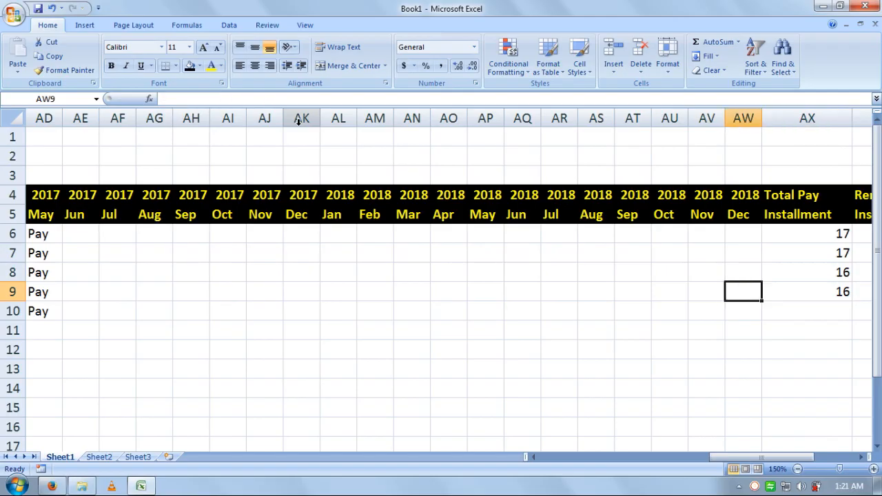
key("ctrl+Left")
key("Left")
key("Left")
key("Left")
key("Left")
key("Left")
key("Left")
key("Left")
key("Left")
key("Left")
key("Right")
key("Right")
key("Right")
key("Right")
key("Right")
key("Right")
key("Right")
key("Right")
key("Right")
key("Right")
key("Right")
key("Right")
key("Right")
key("Right")
key("Right")
key("Right")
key("Right")
key("Right")
key("Right")
key("Right")
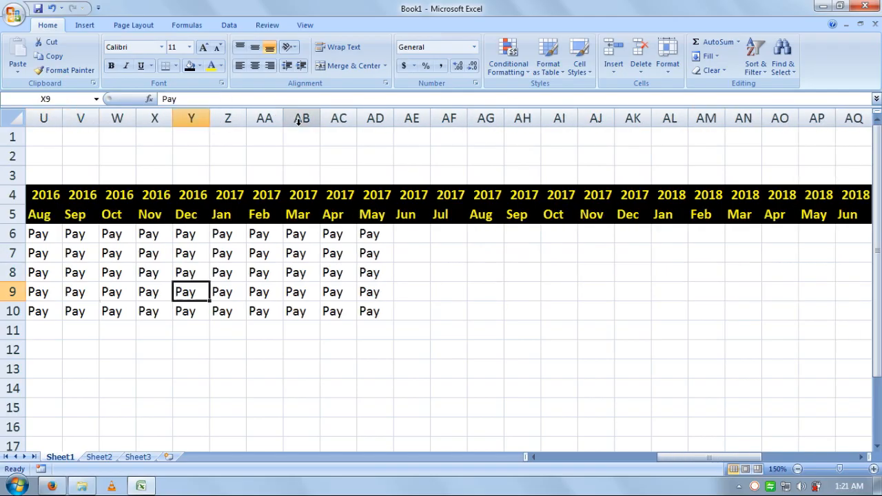
key("Right")
key("Right")
key("Down")
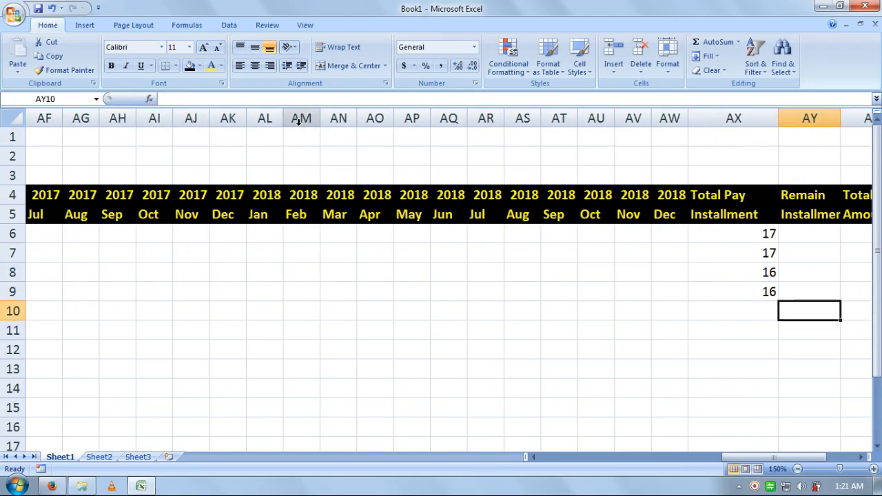
key("Left")
key("ctrl+d")
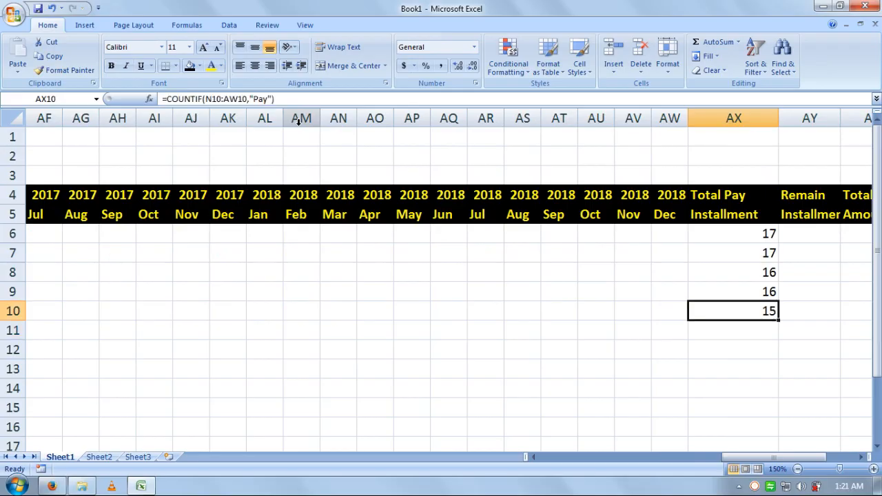
key("Left")
key("Left")
key("Left")
key("Left")
key("Left")
key("Left")
key("Left")
key("Left")
key("Left")
key("Left")
key("Left")
key("Left")
key("Left")
key("Left")
key("Left")
key("Left")
key("Left")
key("Left")
key("Left")
key("Left")
key("Left")
key("Left")
key("Left")
key("Left")
key("Left")
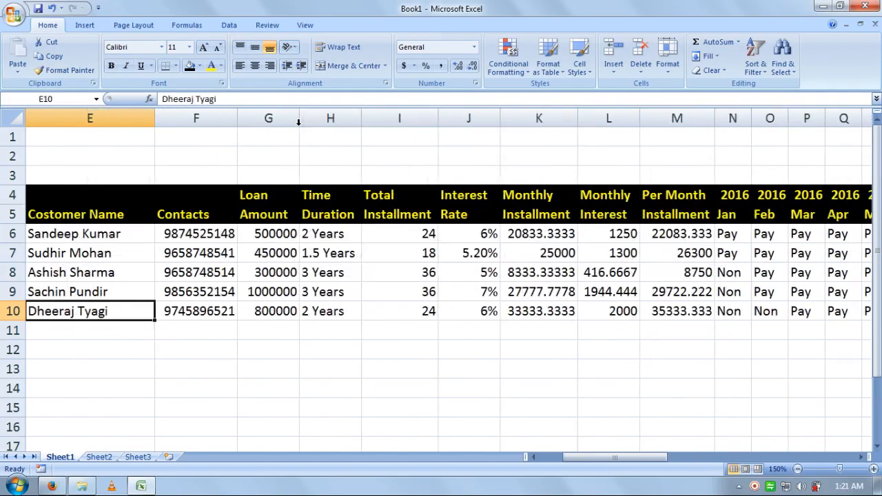
Step: Review row 10's month entries and the Total Pay Installment totals for rows 6–10
key("Right")
key("Right")
key("Right")
key("Right")
key("Right")
key("Right")
key("Right")
key("Right")
key("Right")
key("Right")
key("Right")
key("Right")
key("Right")
key("Right")
key("Right")
key("Left")
key("Left")
key("Left")
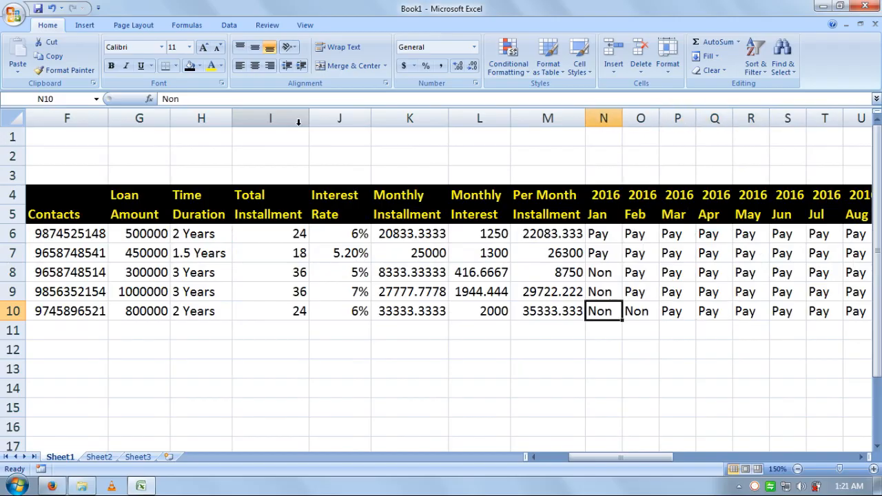
key("Right")
key("Right")
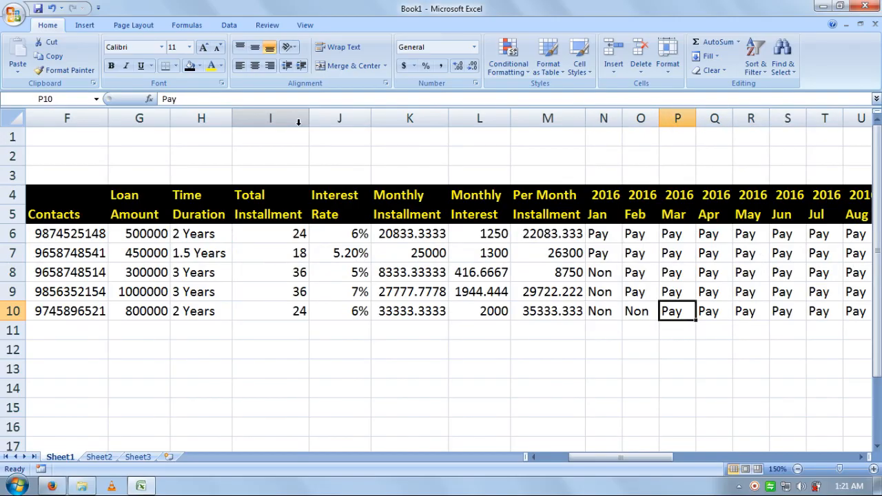
key("Right")
key("Right")
key("Right")
key("Right")
key("Right")
key("Right")
key("Right")
key("Right")
key("Right")
key("Right")
key("Right")
key("Right")
key("Right")
key("Right")
key("Right")
key("Right")
key("Right")
key("Right")
key("Right")
key("Right")
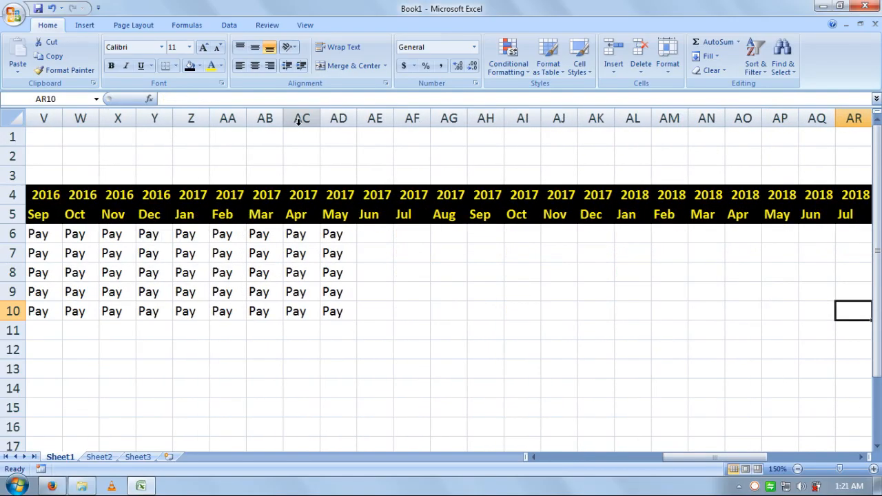
key("Right")
key("Right")
key("Right")
key("Right")
key("Right")
key("Right")
key("Right")
key("Right")
key("Right")
key("Right")
key("Right")
key("Right")
key("Left")
key("Left")
key("Left")
key("Left")
key("Left")
key("Left")
key("Left")
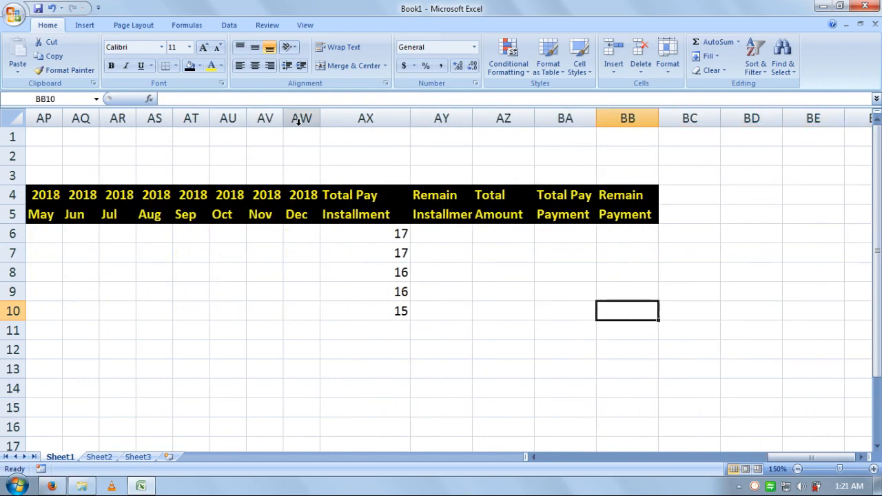
key("Up")
key("Up")
key("Up")
key("Up")
key("Up")
key("Down")
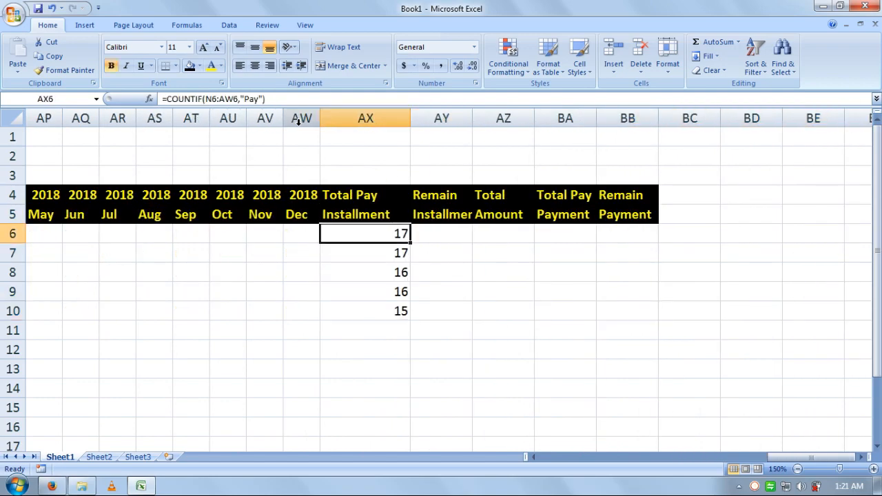
key("Left")
key("Left")
key("Left")
key("Left")
key("Left")
key("Left")
key("Left")
key("Left")
key("Left")
key("Left")
key("Left")
key("Left")
key("Left")
key("Left")
key("Left")
key("Left")
key("Left")
key("Left")
key("Left")
key("Left")
key("Left")
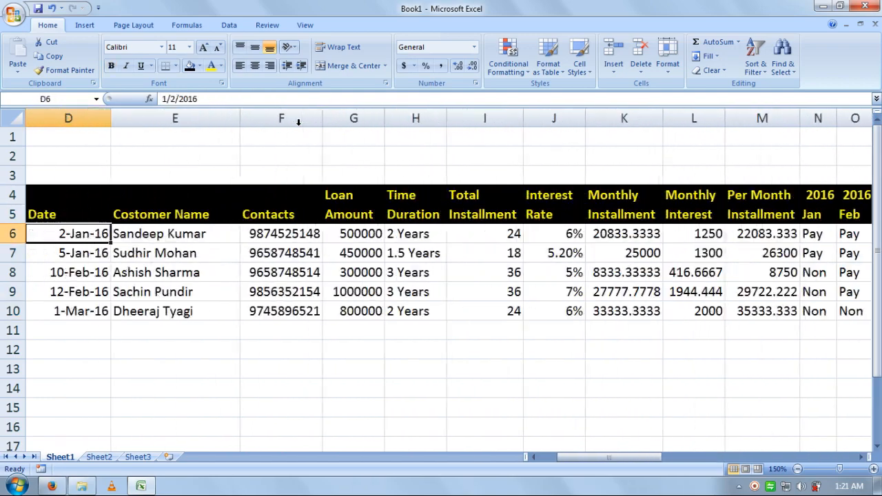
key("Right")
key("Right")
key("Right")
key("Right")
key("Right")
key("Right")
key("Right")
key("Right")
key("Right")
key("Right")
key("Left")
key("Left")
key("Left")
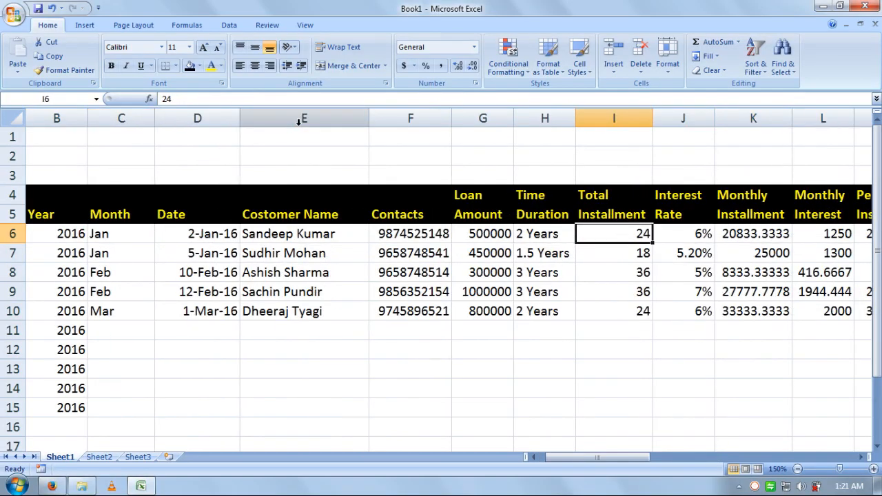
Step: Move along row 6 to the empty Remain Installment cell AY6
key("Right")
key("Right")
key("Right")
key("Right")
key("Right")
key("Right")
key("Right")
key("Right")
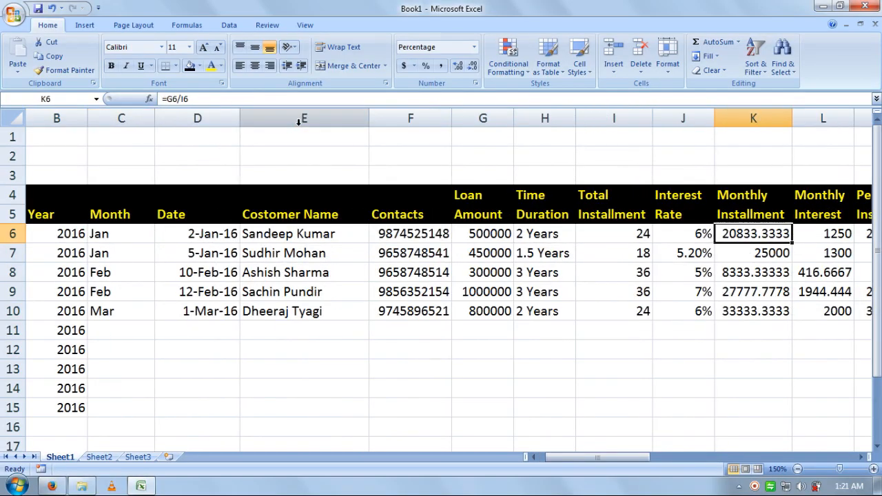
key("Right")
key("Right")
key("Right")
key("Right")
key("Right")
key("Right")
key("Right")
key("Right")
key("Right")
key("Right")
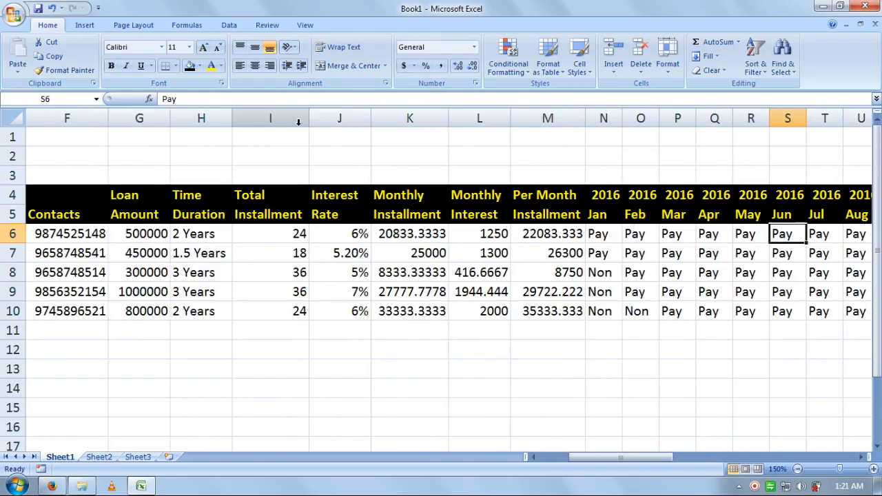
key("Right")
key("Right")
key("Right")
key("Right")
key("Right")
key("Right")
key("Right")
key("Right")
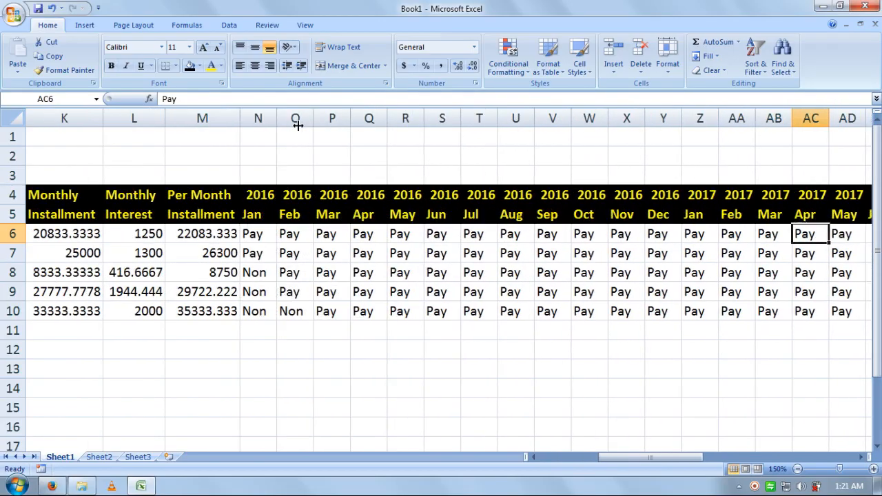
key("Right")
key("Right")
key("Right")
key("Right")
key("Right")
key("Right")
key("Right")
key("Right")
key("Right")
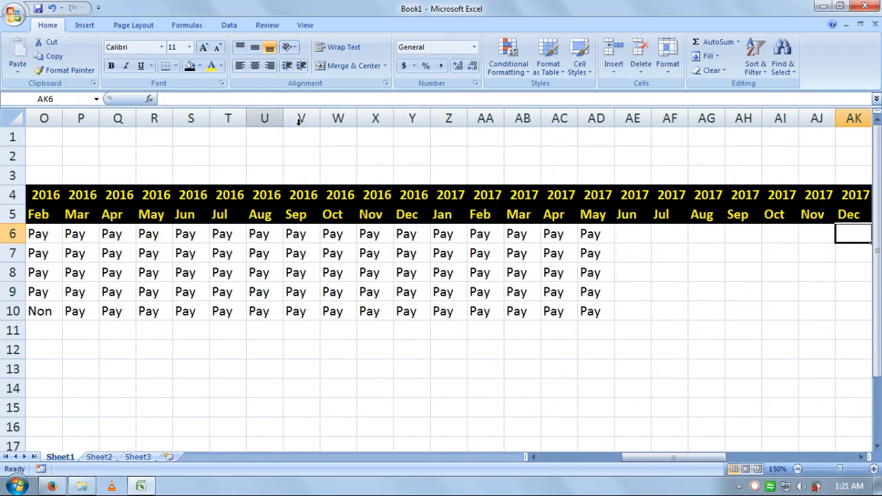
key("Right")
key("Right")
key("Right")
key("Right")
key("Right")
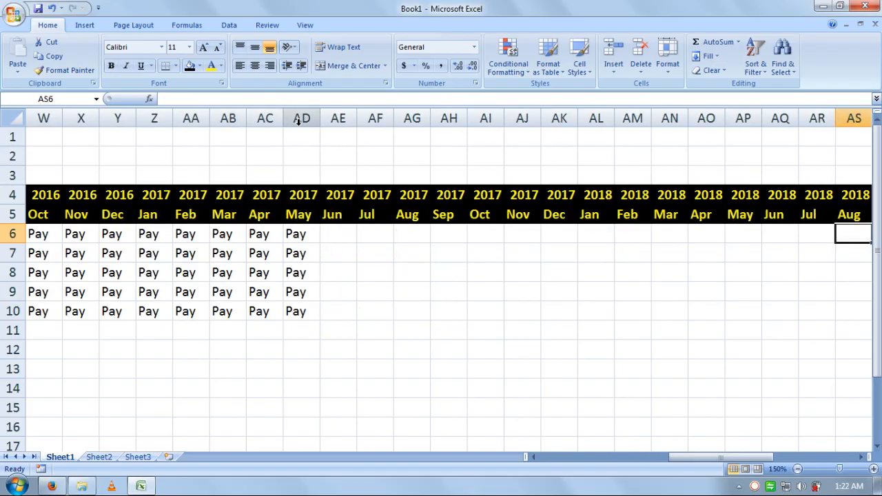
key("Right")
key("Right")
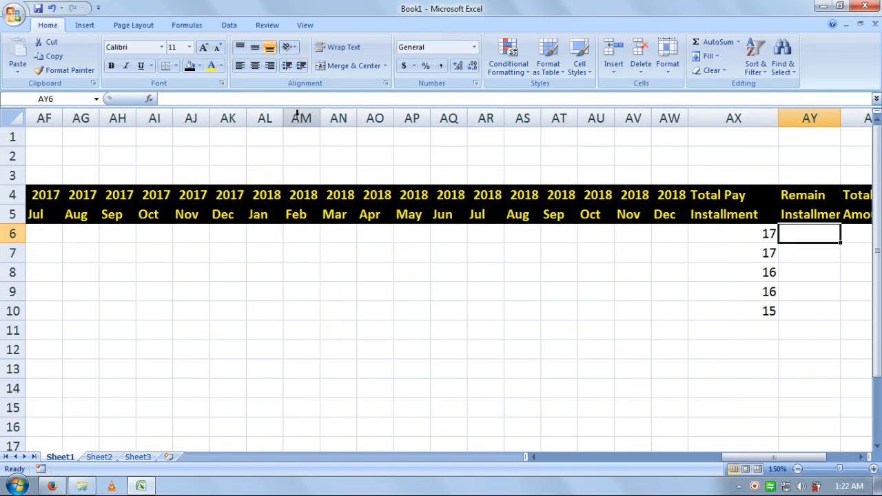
Step: Autofit column AY and enter =AX6-I6 in AY6, giving -7
double_click(839, 118)
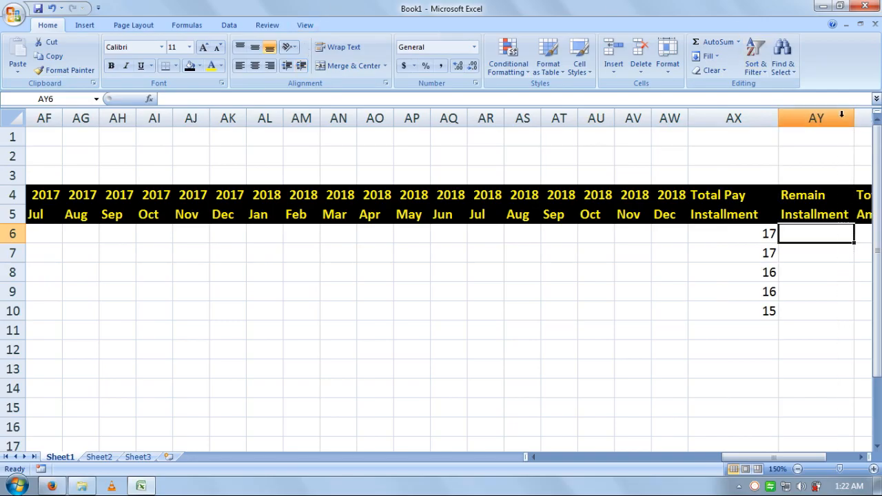
left_click(822, 256)
left_click(822, 235)
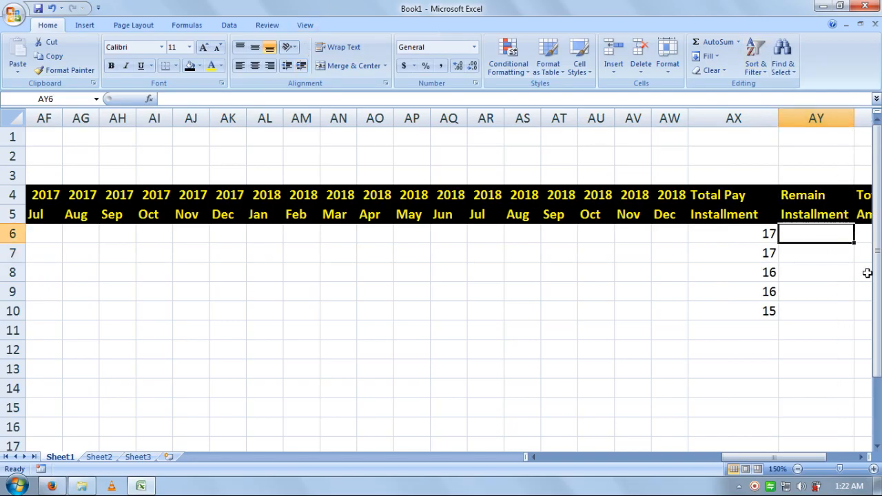
type("=")
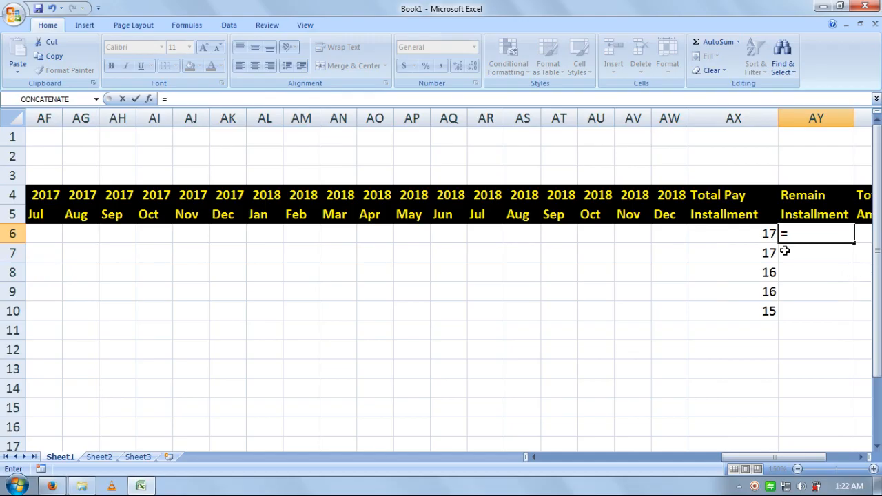
left_click(753, 234)
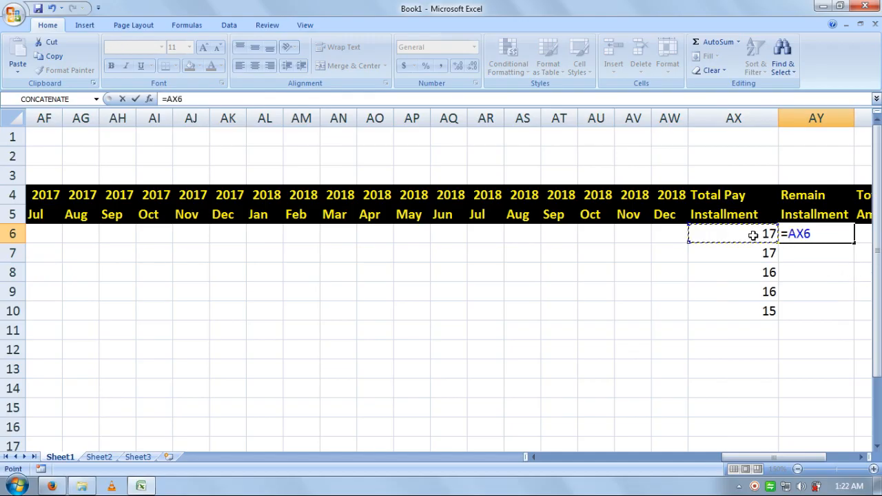
type("-")
left_click_drag(787, 457, 635, 461)
left_click(425, 241)
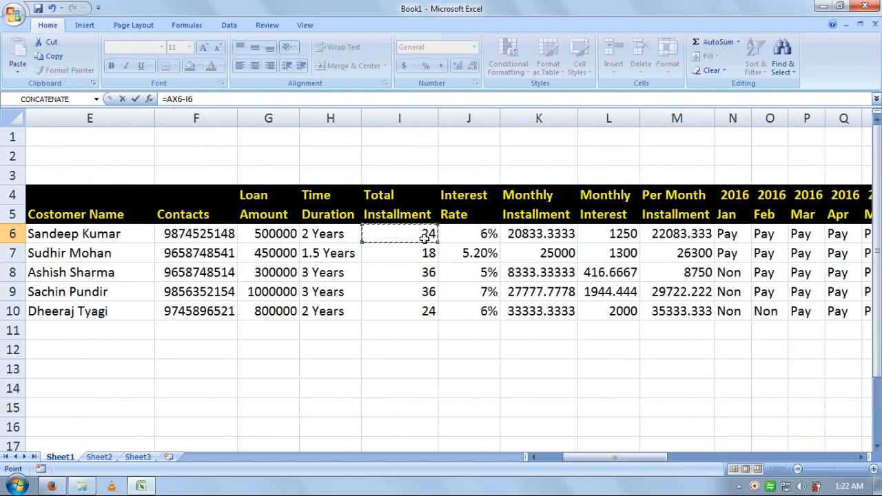
key("Return")
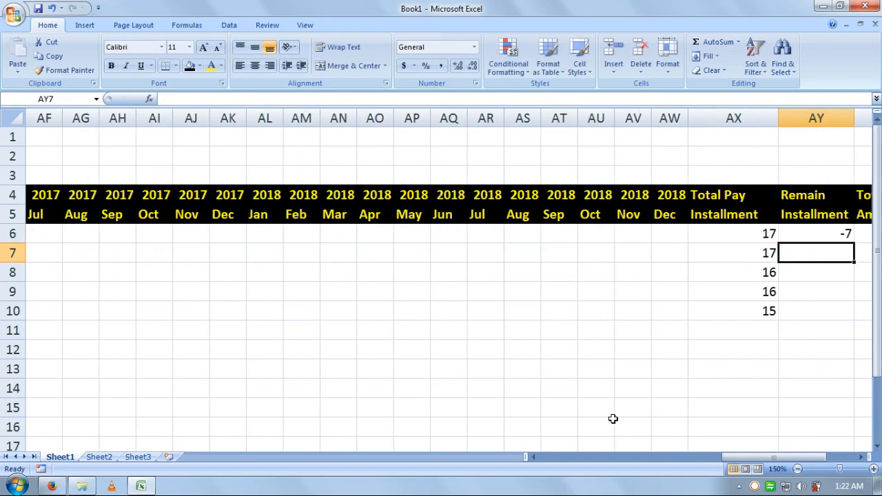
key("Up")
key("Left")
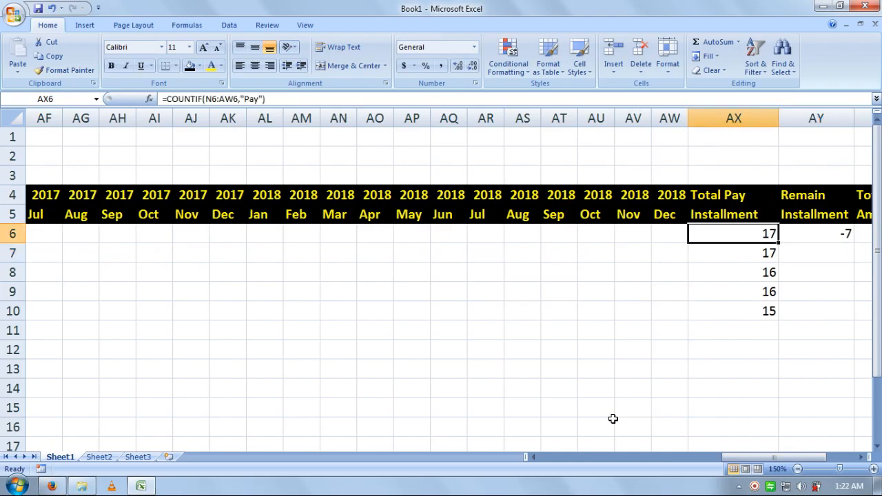
key("Right")
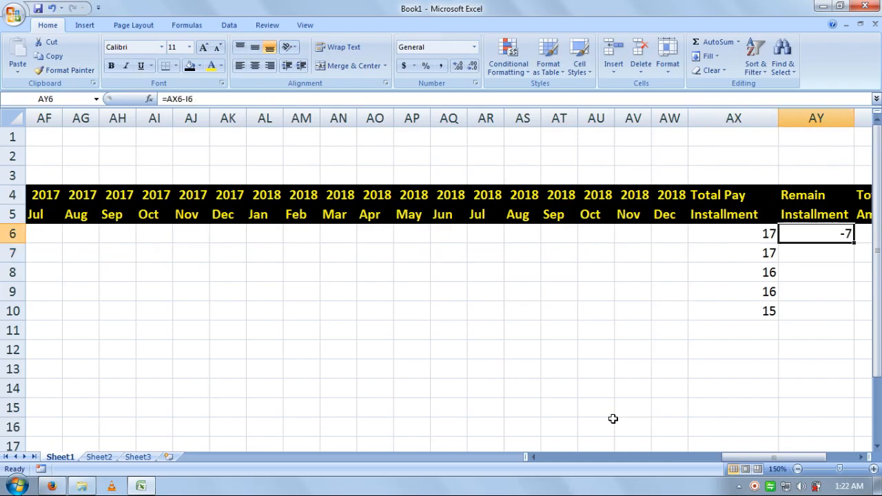
Step: Enter =AX7-I7 in AY7, giving -1
key("Down")
type("=")
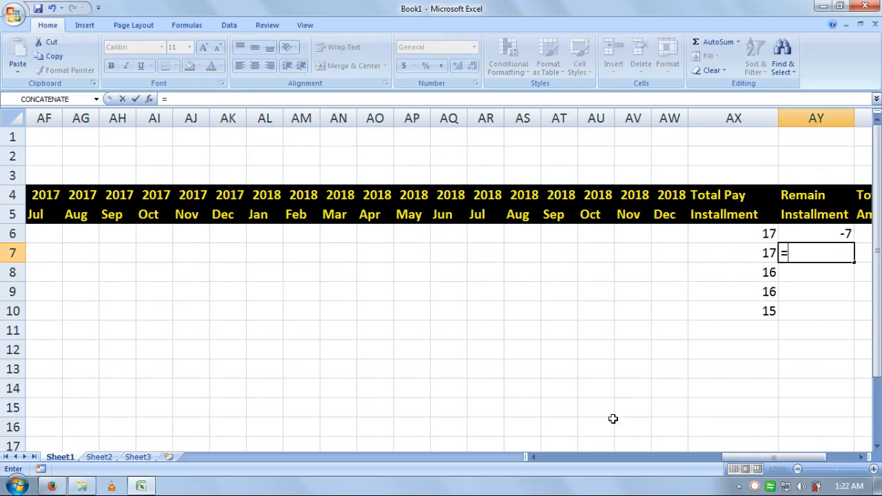
left_click(721, 257)
type("-")
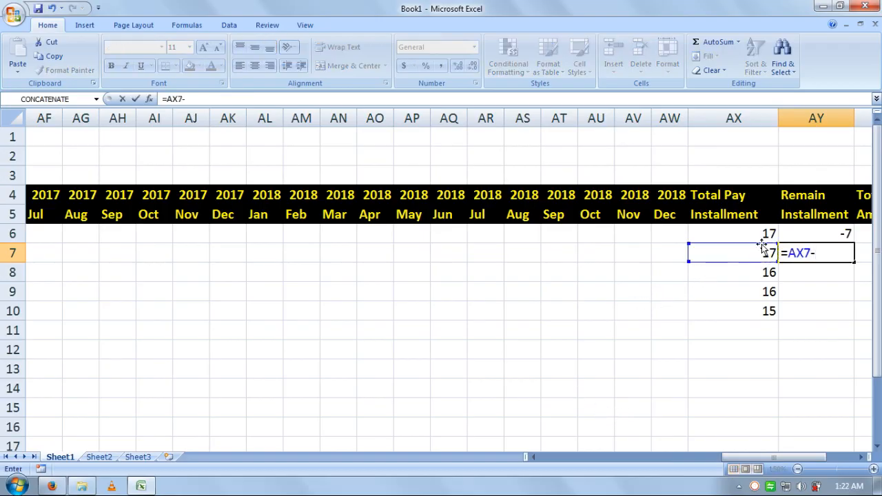
left_click_drag(775, 457, 613, 465)
left_click(634, 255)
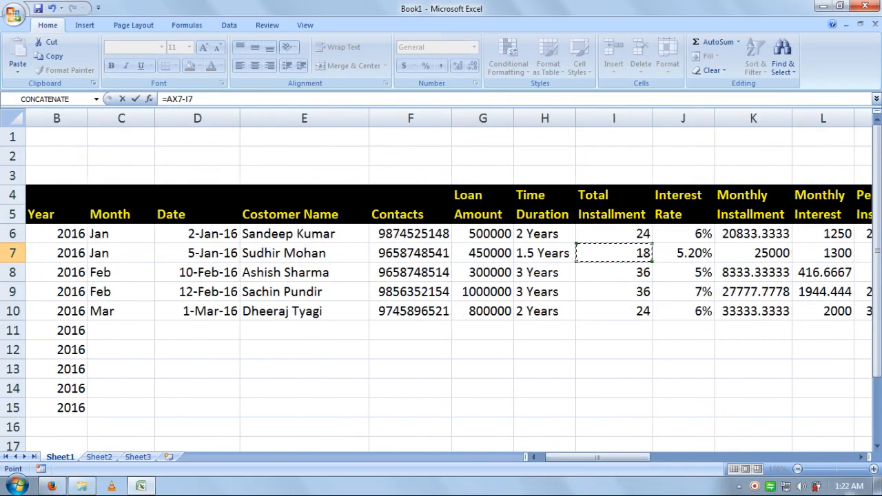
key("Return")
key("Up")
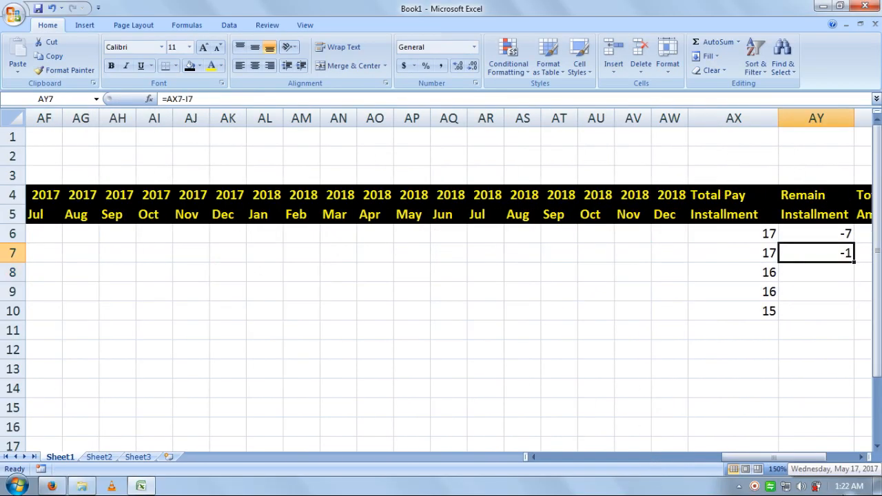
Step: Drag-fill the AY6:AY7 Remain Installment formula down to AY10, giving -20, -20 and -9
key("Left")
key("Left")
key("Left")
key("Left")
key("Left")
key("Left")
key("Left")
key("Left")
key("Left")
key("Left")
key("Left")
key("Left")
key("Left")
key("Left")
key("Left")
key("Left")
key("Left")
key("Left")
key("Left")
key("Left")
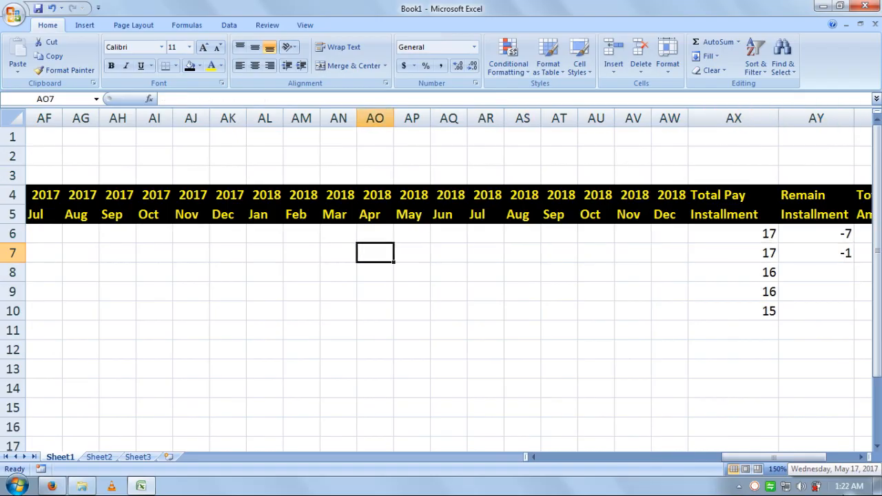
key("Right")
key("Right")
key("Right")
key("Right")
key("Right")
key("Right")
key("Right")
key("Right")
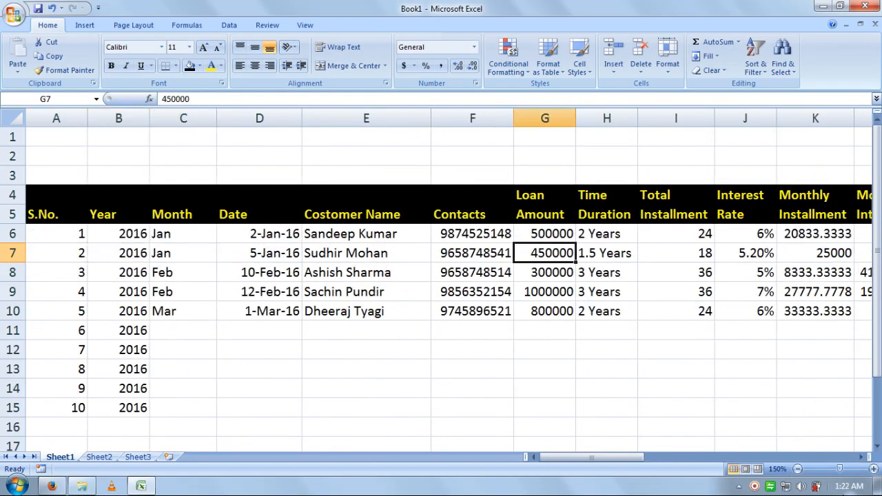
key("Right")
key("Right")
key("Right")
key("Right")
key("Right")
key("Right")
key("Right")
key("Right")
key("Right")
key("Right")
key("Right")
key("Right")
key("Right")
key("Right")
key("Right")
key("Right")
key("Right")
key("Right")
key("Right")
key("Right")
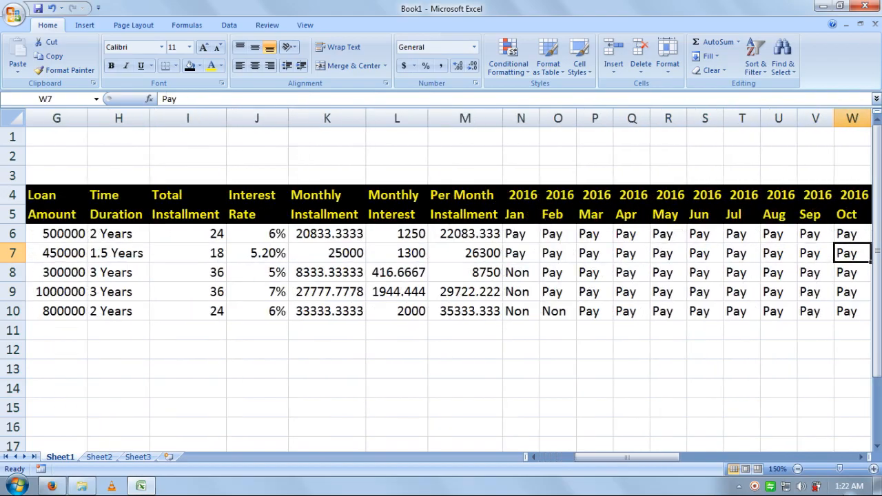
key("Right")
key("Right")
key("Right")
key("Right")
key("Right")
key("Right")
key("Right")
key("Right")
key("Right")
key("Right")
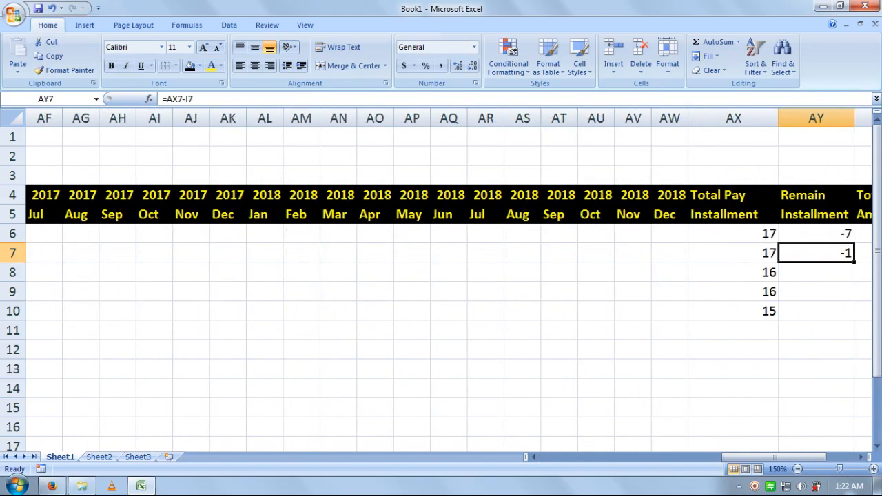
key("Right")
key("Down")
key("Left")
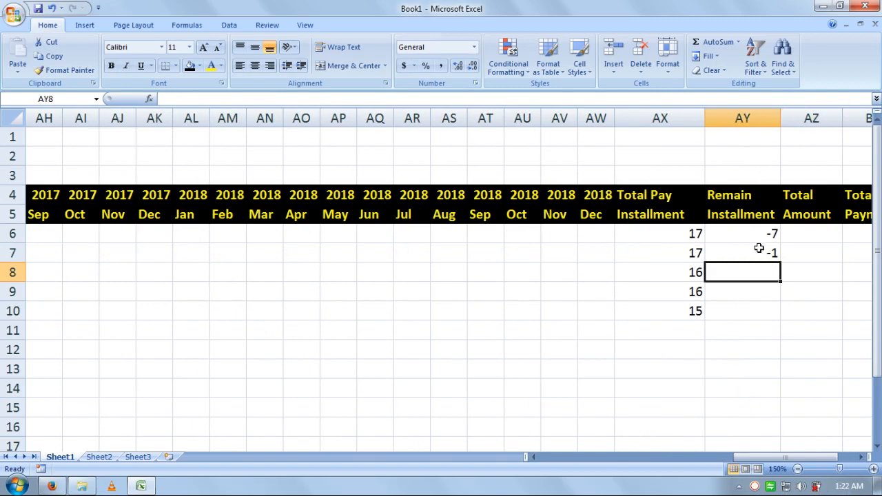
left_click_drag(758, 244, 782, 317)
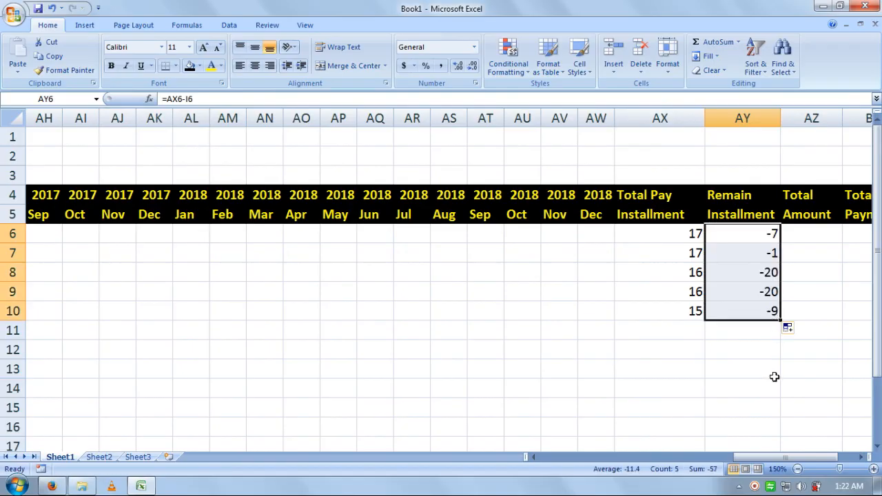
left_click(791, 278)
Step: Enter =I6*M6 in AZ6 for the first loan's Total Amount
left_click(812, 234)
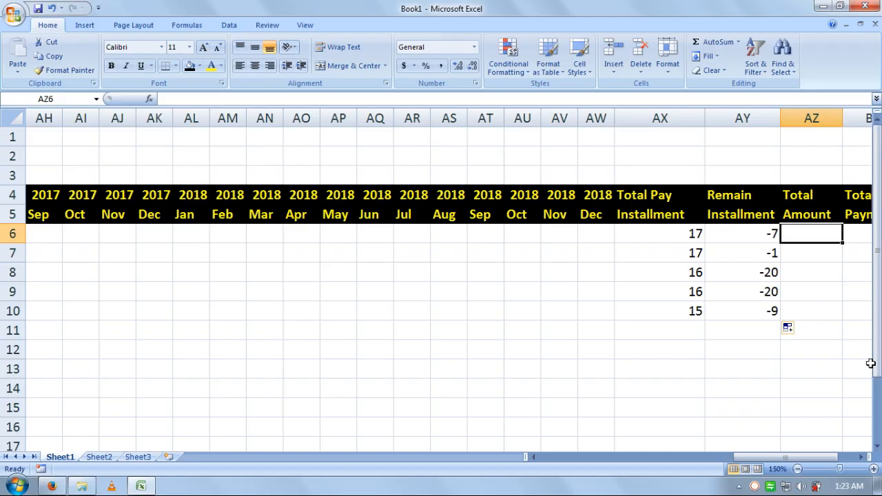
type("=")
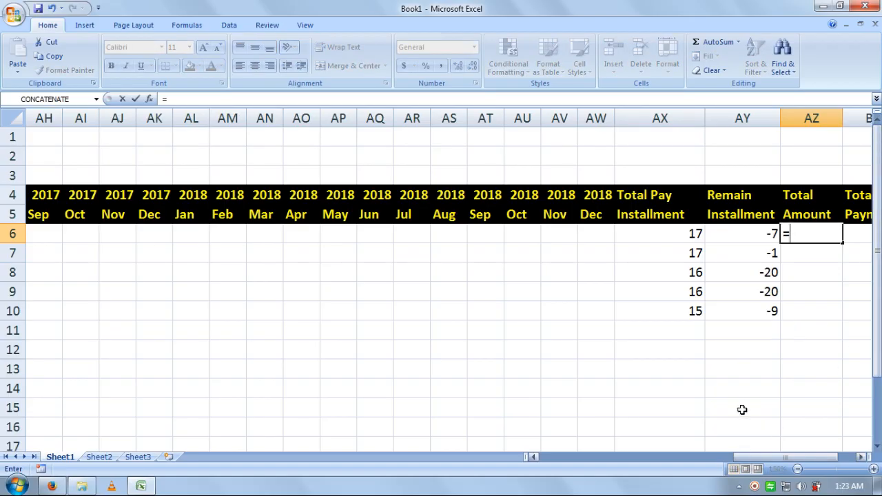
left_click_drag(761, 456, 605, 462)
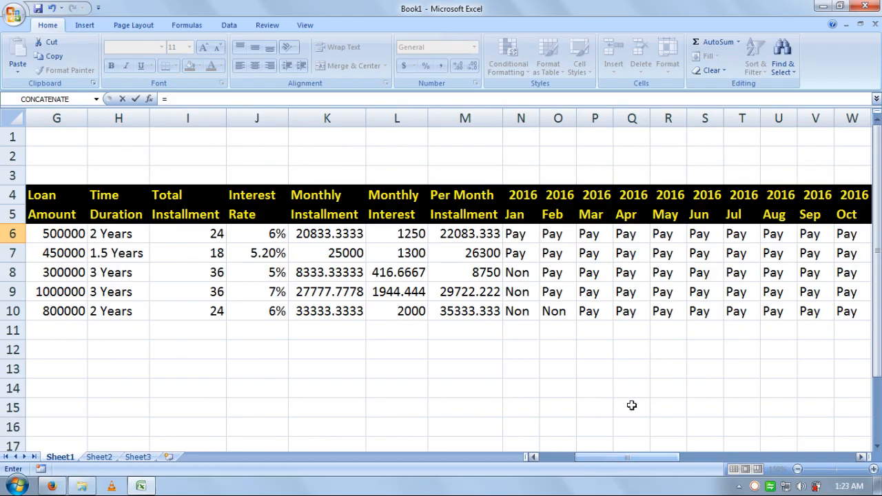
mouse_move(625, 459)
left_mouse_down()
mouse_move(589, 464)
mouse_move(629, 463)
left_mouse_up()
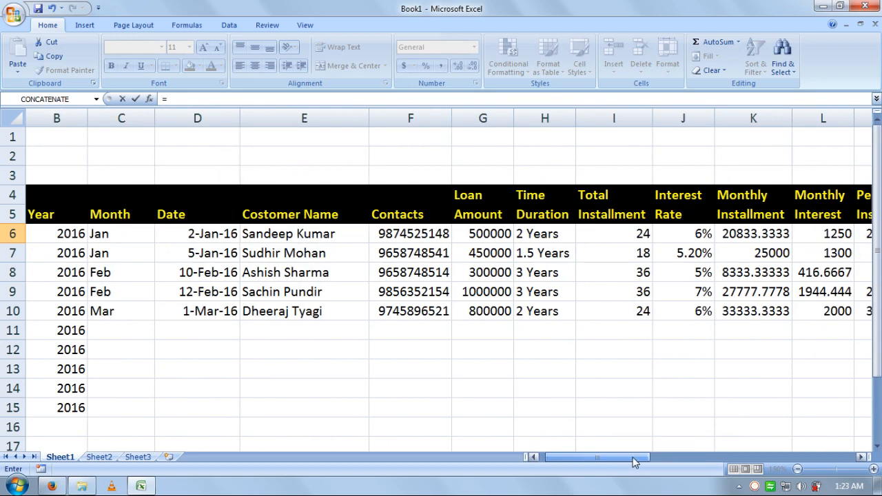
left_click(619, 237)
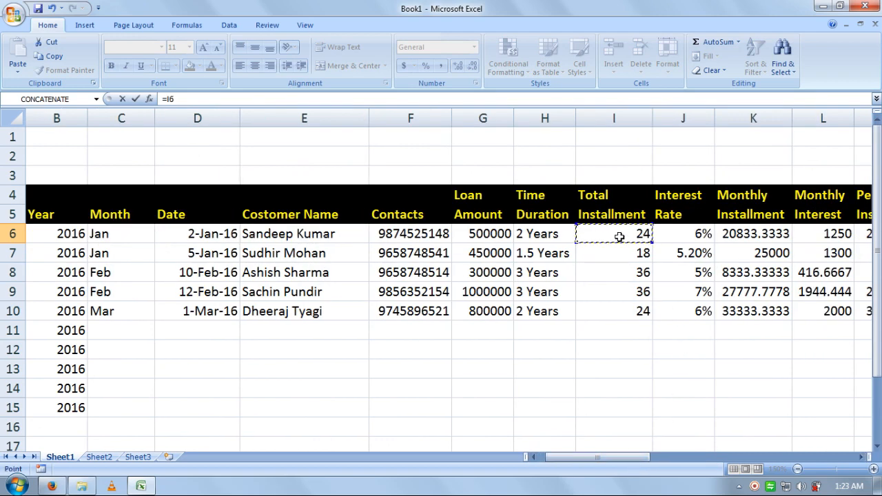
type("*")
left_click_drag(598, 457, 622, 456)
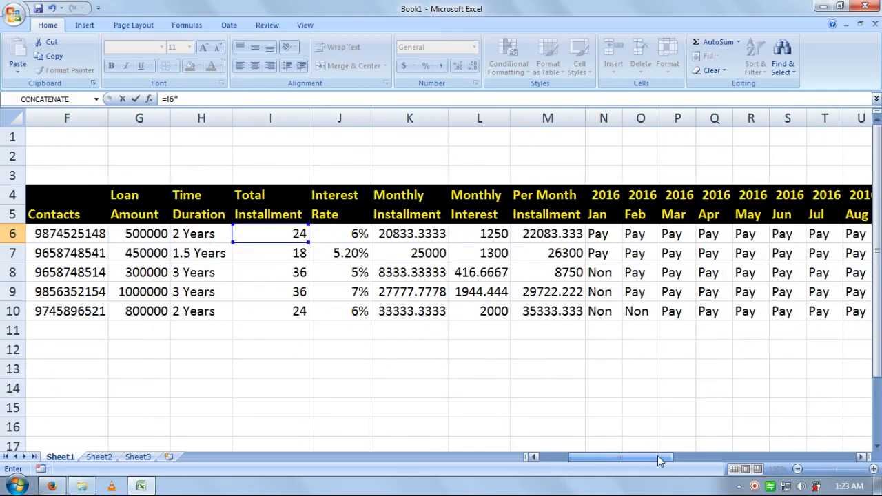
left_click(555, 230)
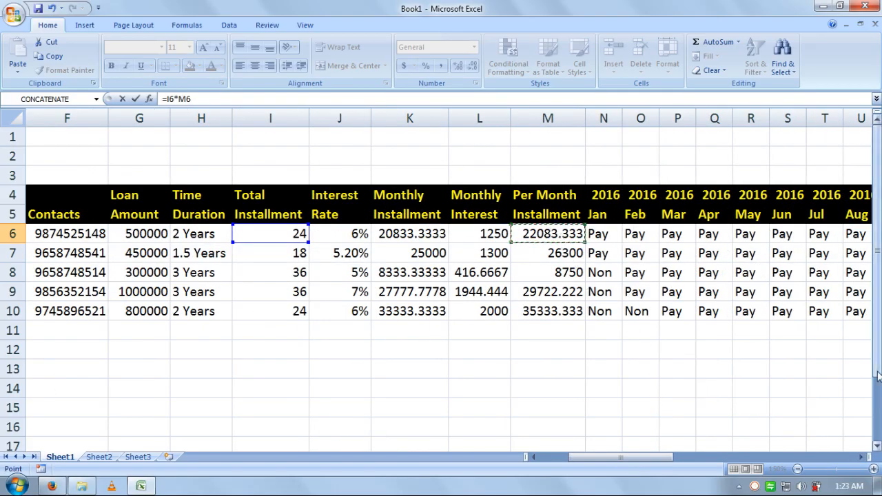
key("Return")
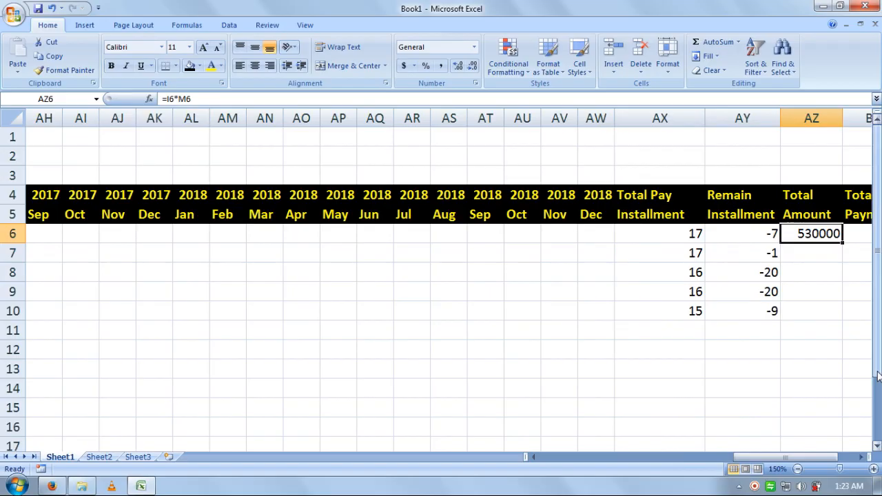
Step: Enter =I7*M7 in AZ7 for the second loan's Total Amount
key("Left")
key("Down")
key("Right")
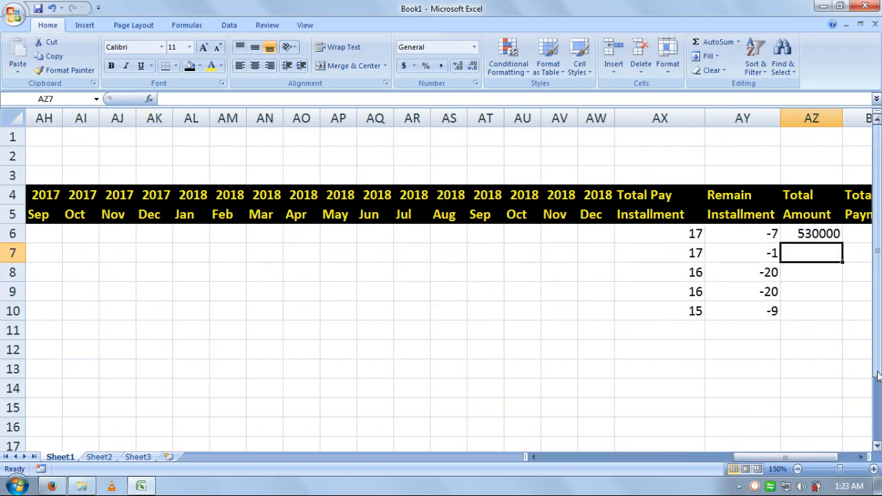
type("=")
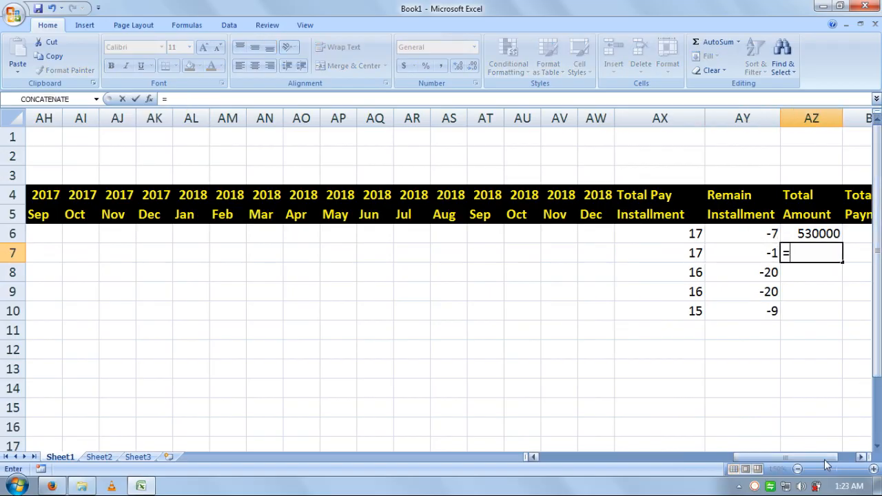
left_click_drag(785, 457, 644, 466)
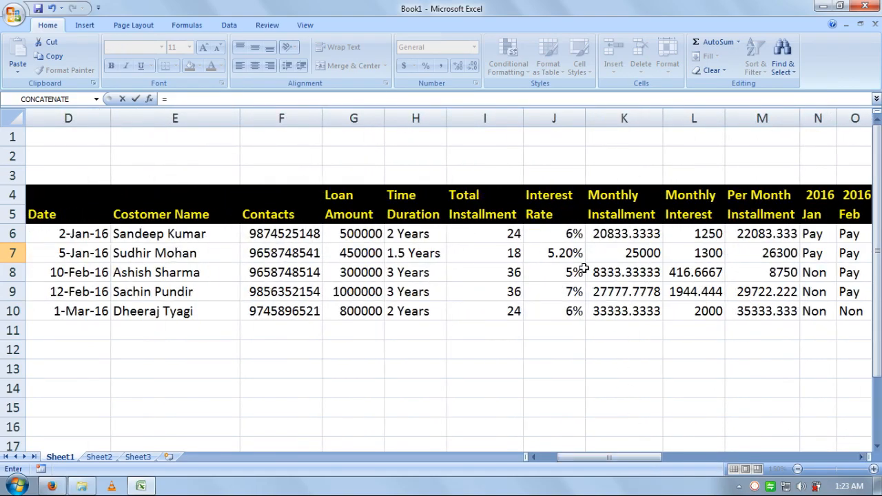
left_click(503, 253)
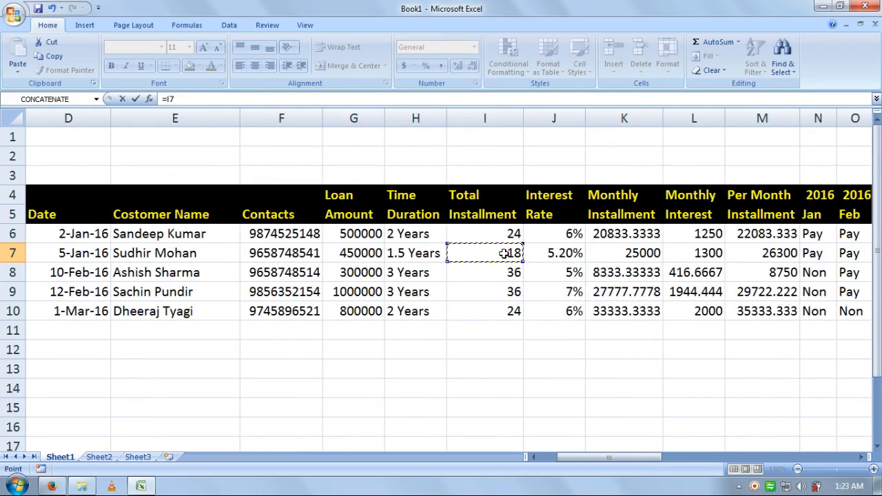
type("*")
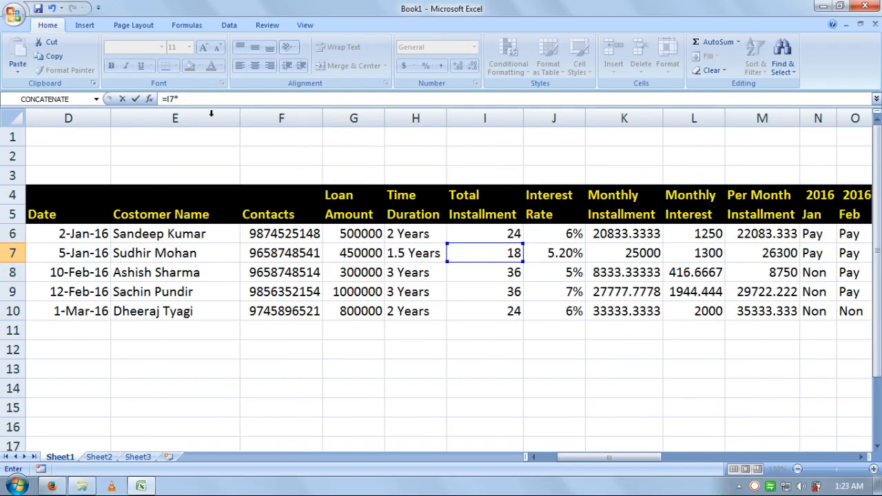
left_click(743, 253)
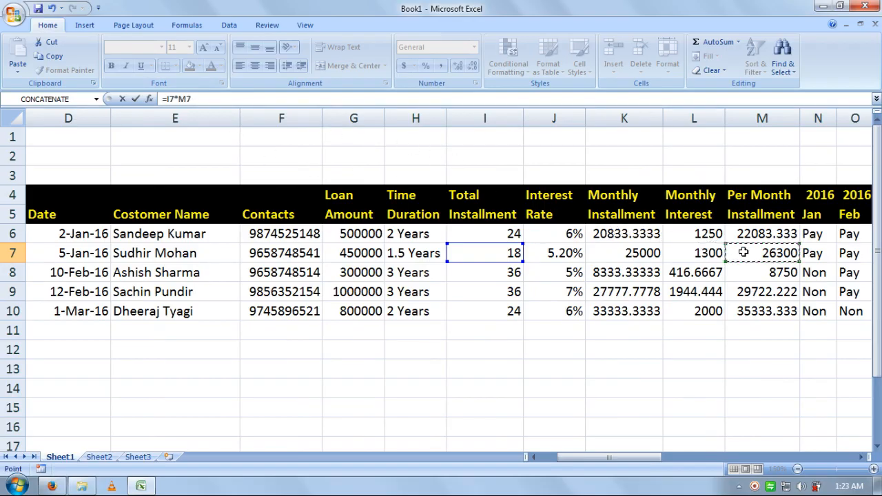
key("Return")
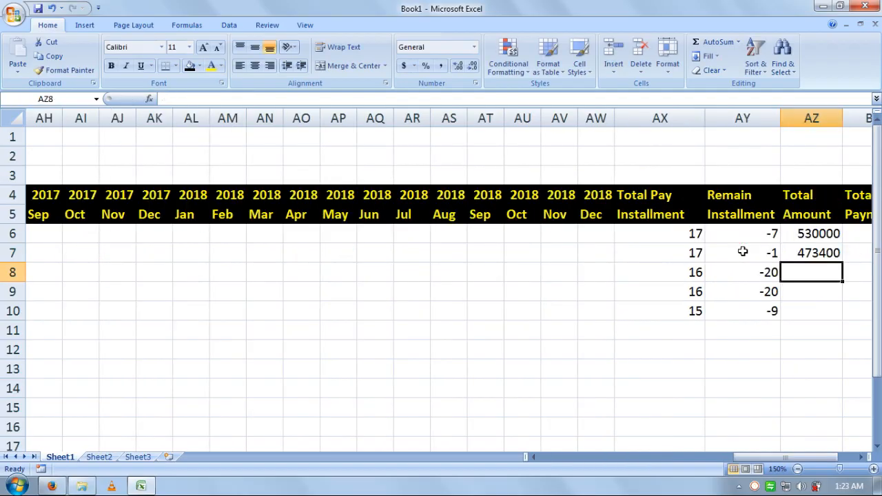
Step: Enter =I8*M8 in AZ8, then fill AZ6:AZ10 down, giving 530000 to 848000
type("=")
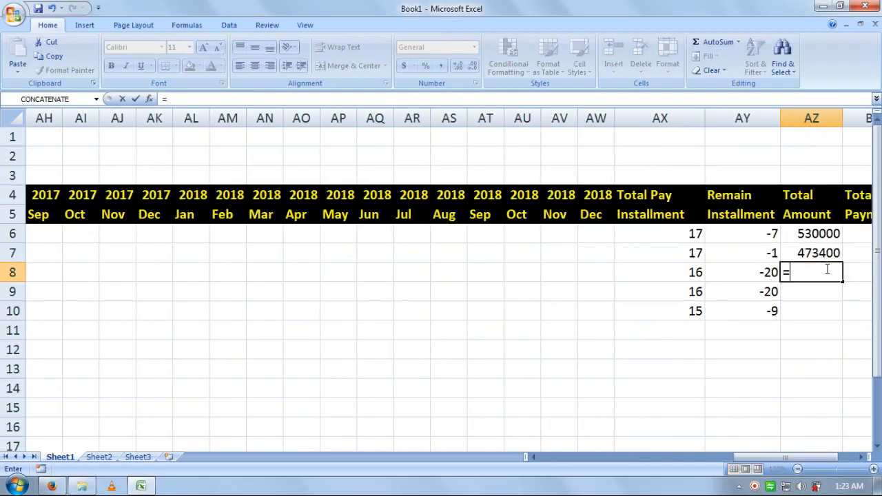
left_click_drag(792, 457, 600, 458)
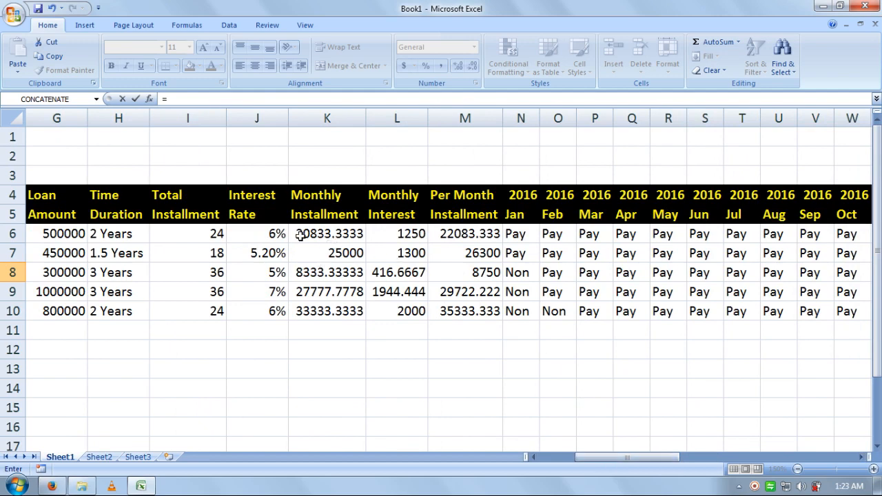
left_click(212, 272)
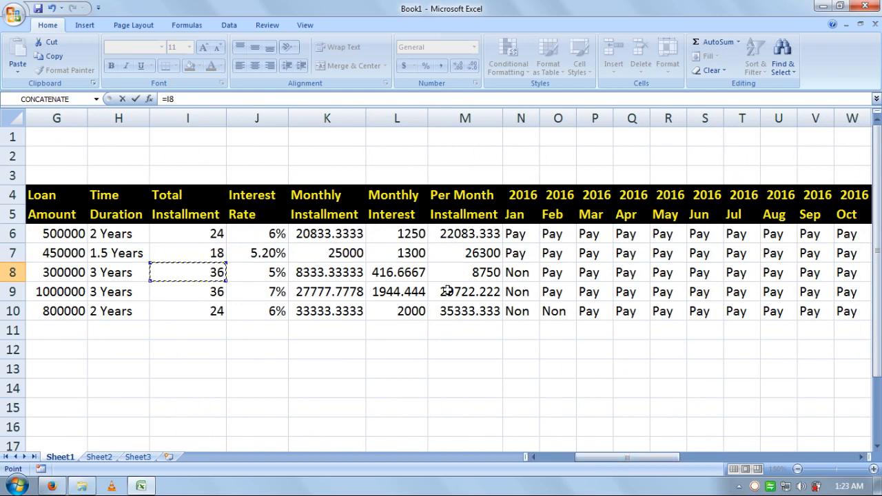
type("*")
left_click(462, 272)
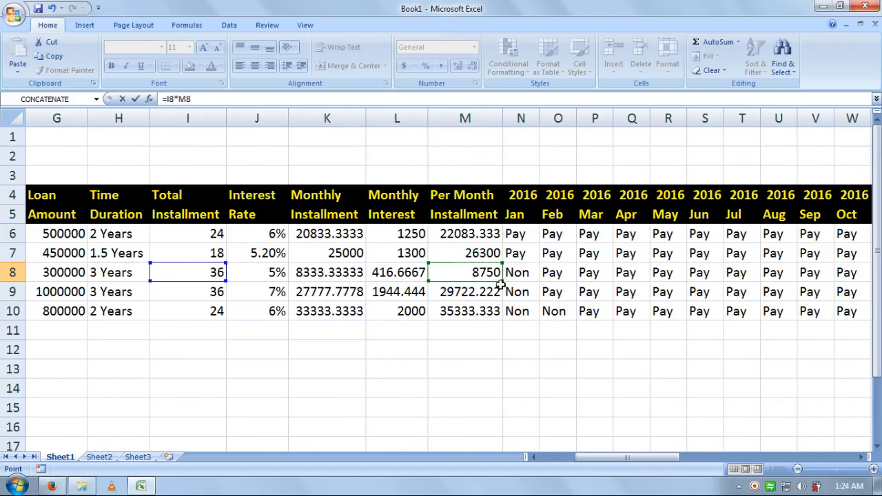
key("Return")
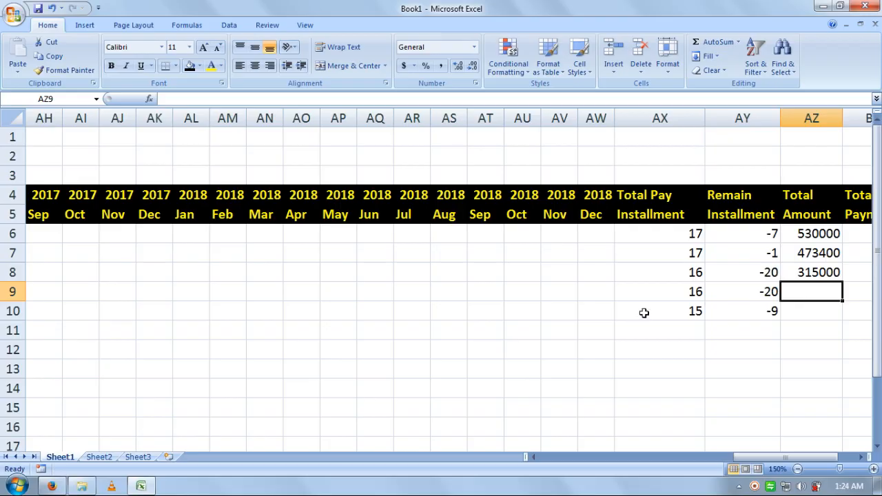
left_click_drag(830, 236, 829, 308)
key("ctrl+d")
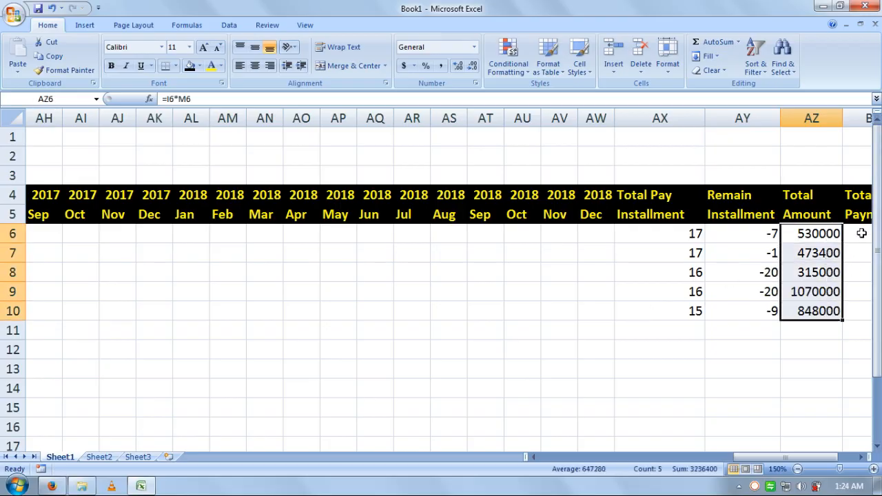
left_click(861, 235)
Step: Enter =M6*AX6 in BA6 for the first loan's Total Pay Payment
left_click_drag(758, 457, 774, 457)
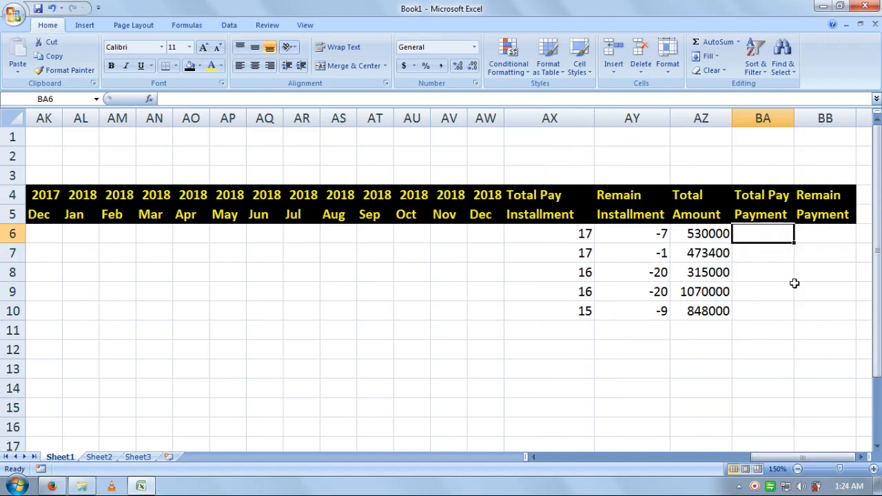
type("=")
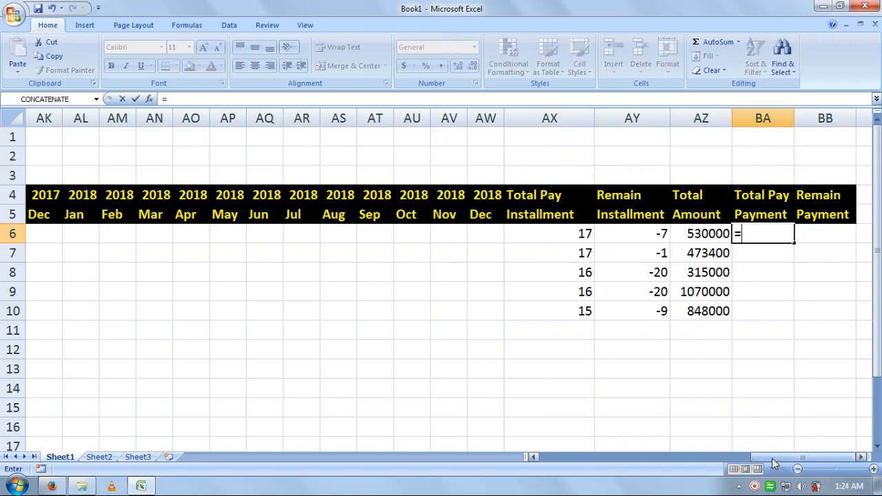
left_click_drag(773, 464, 611, 467)
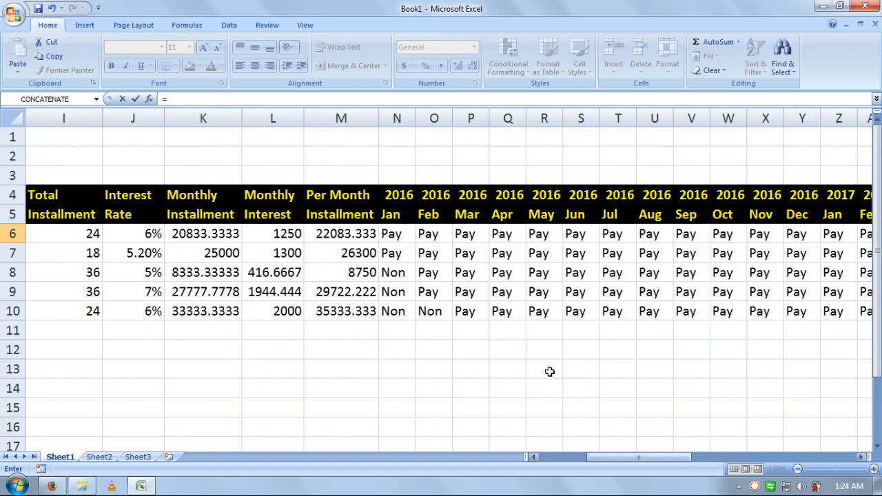
left_click(351, 235)
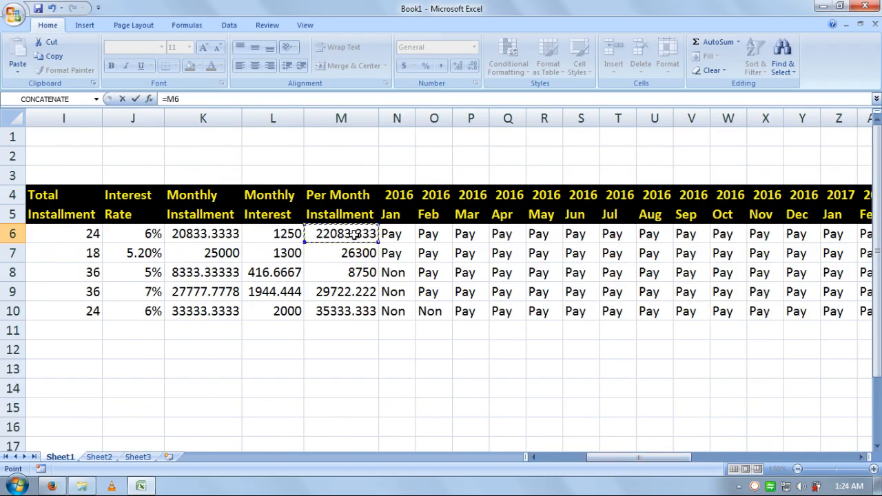
type("*")
left_click_drag(620, 461, 763, 468)
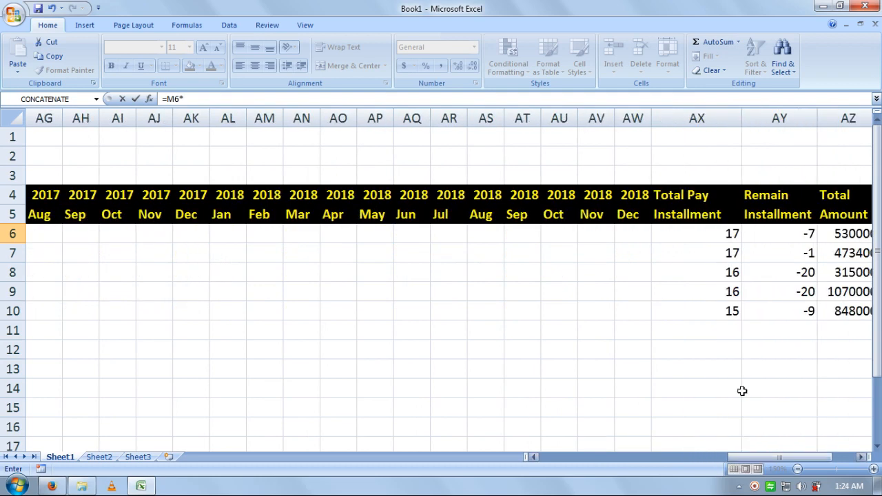
left_click(714, 238)
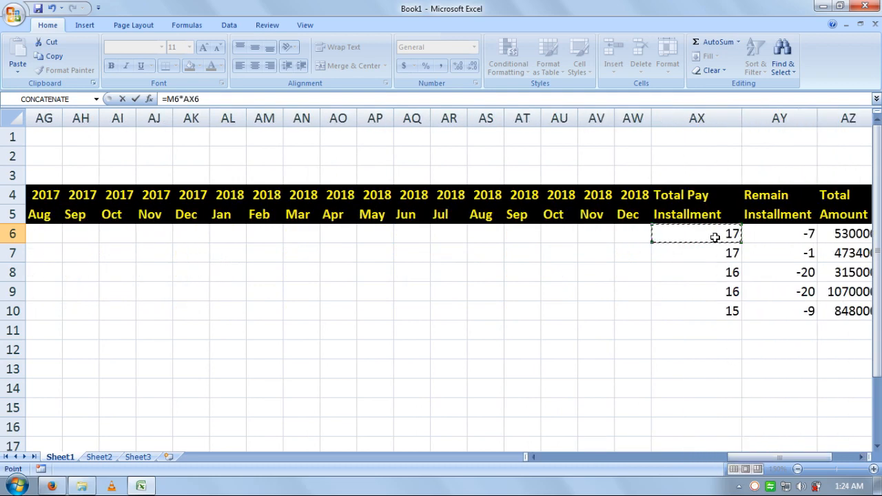
key("Return")
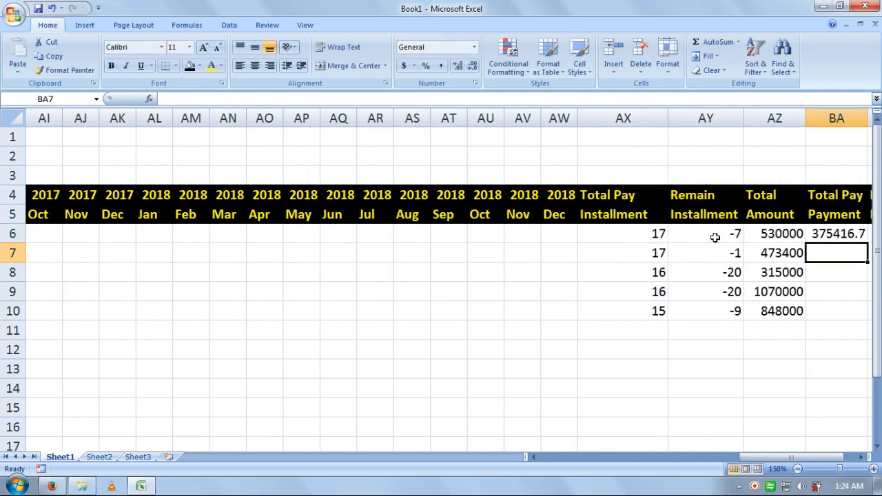
Step: Enter =M7*AX7 in BA7, then fill BA6:BA10 down, giving 375416.7 to 530000
type("=")
left_click_drag(766, 458, 594, 474)
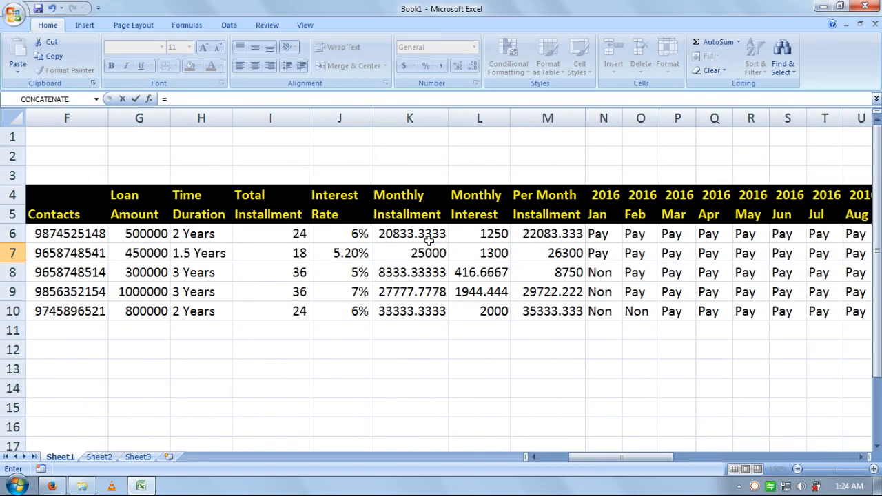
left_click(546, 251)
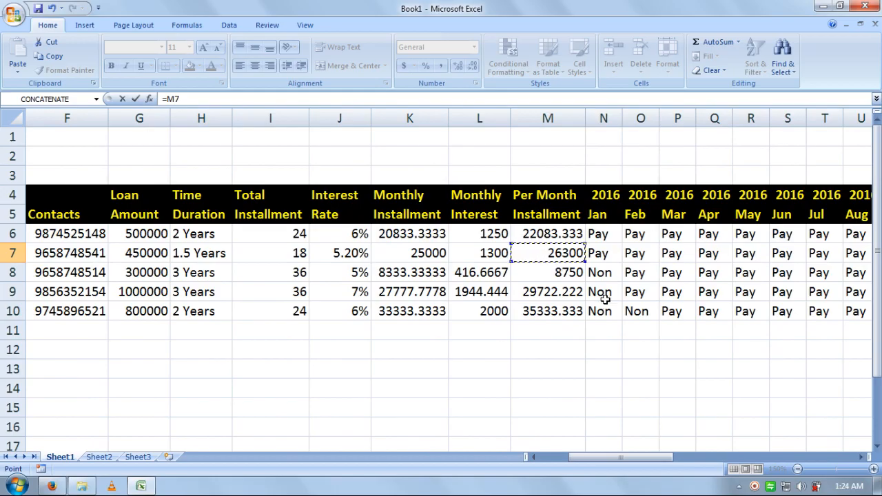
type("*")
left_click_drag(657, 456, 811, 456)
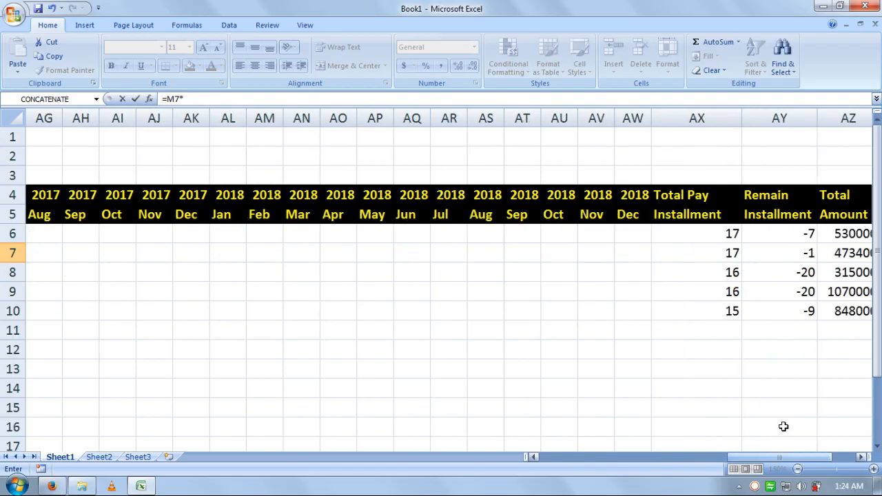
left_click(709, 257)
key("Return")
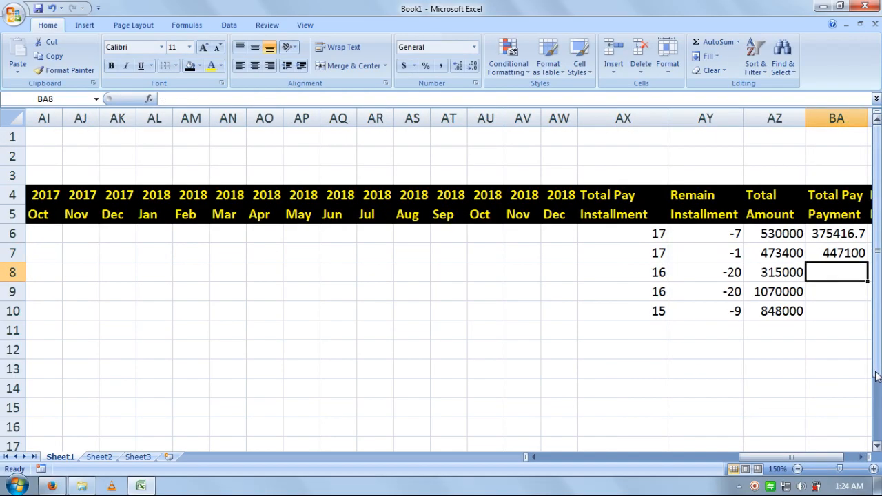
key("Up")
key("Up")
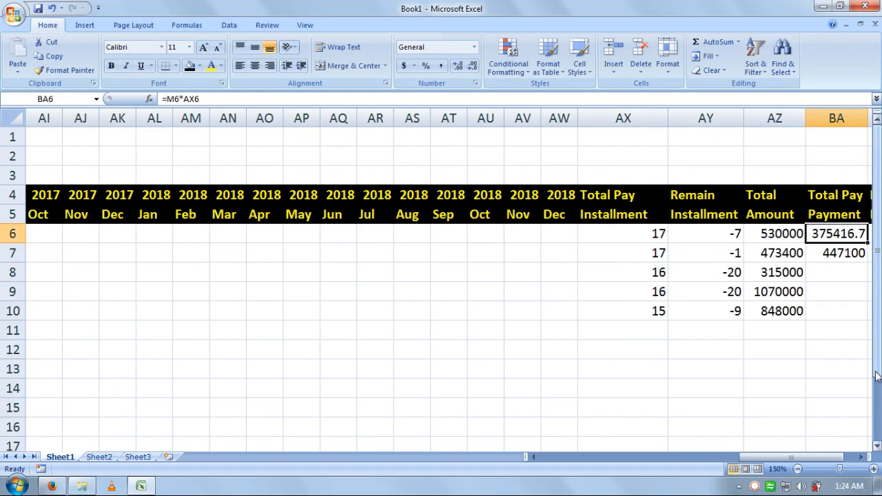
key("shift+Down")
key("shift+Down")
key("shift+Down")
key("shift+Down")
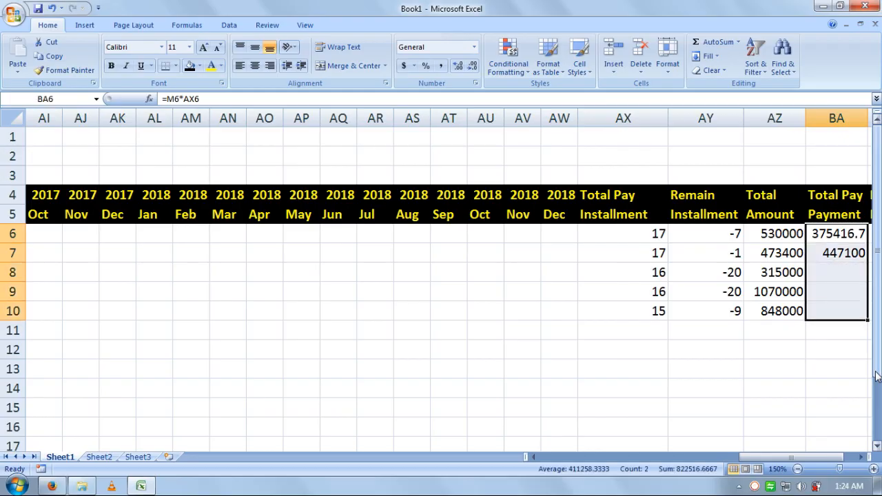
key("ctrl+d")
key("Right")
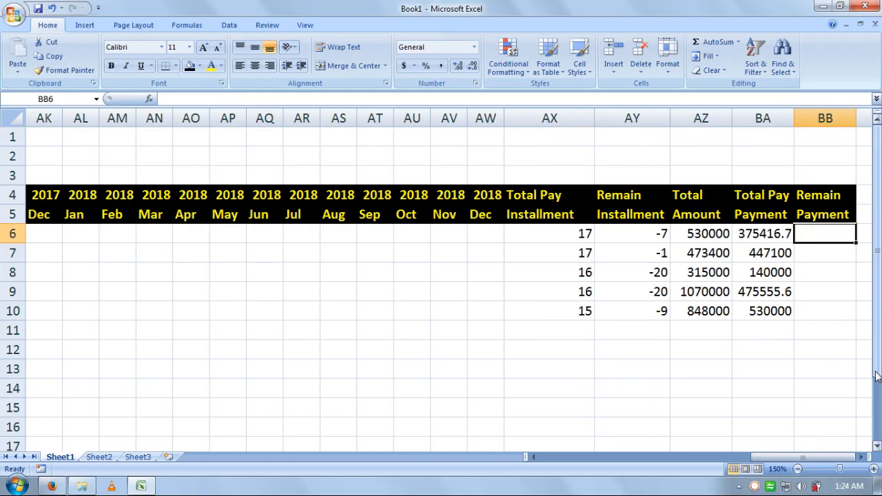
Step: Enter =BA6-AZ6 in BB6 for the first loan's Remain Payment
type("=")
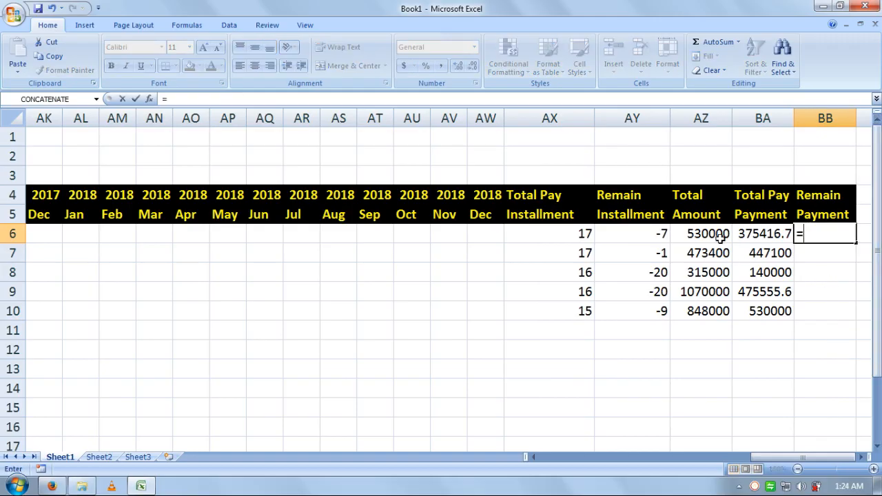
left_click(756, 233)
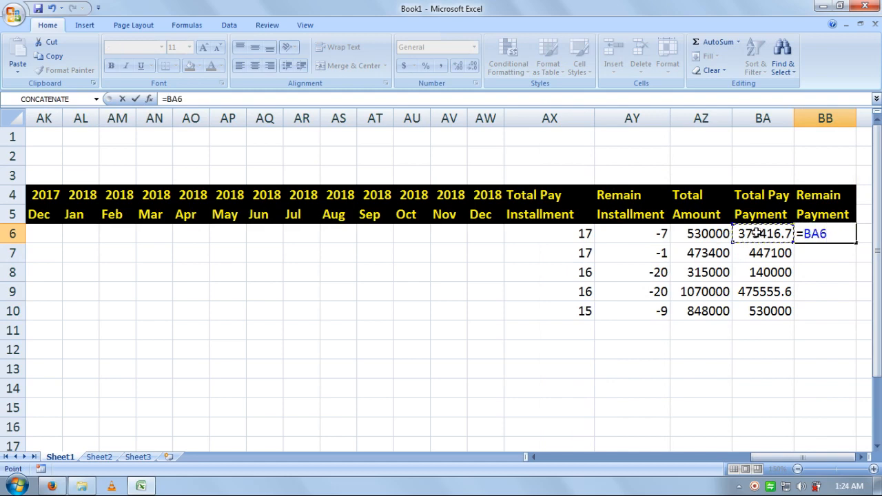
type("-")
left_click(719, 235)
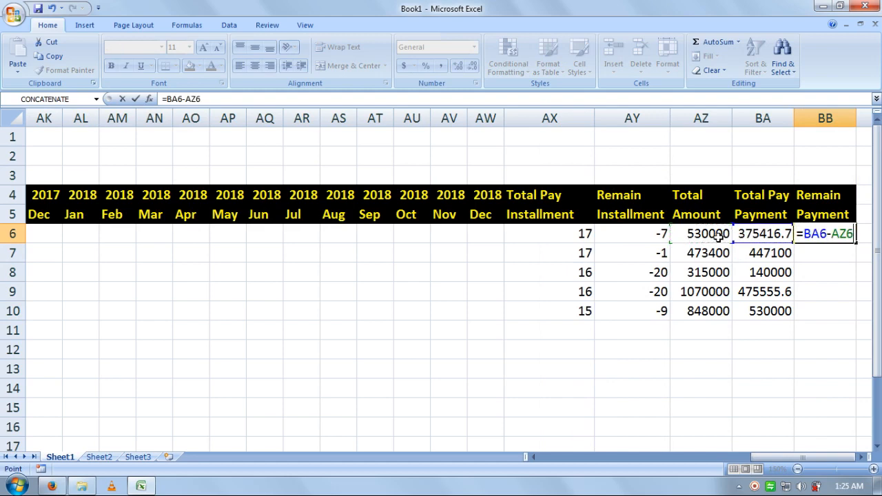
key("Return")
key("Up")
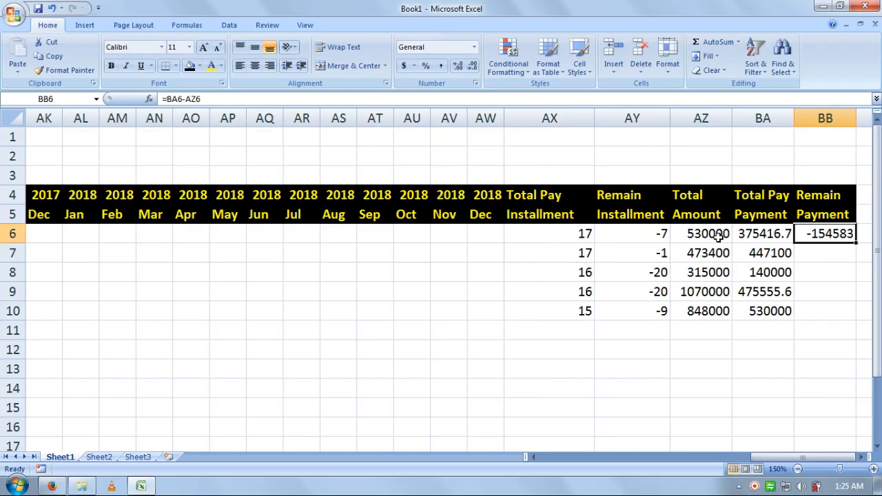
key("Down")
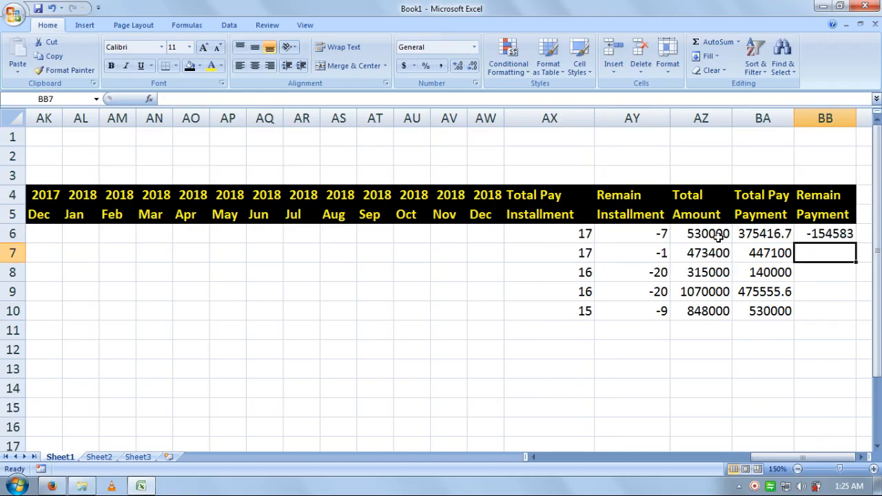
Step: Enter =BA7-AZ7 in BB7 and =BA8-AZ8 in BB8
type("=")
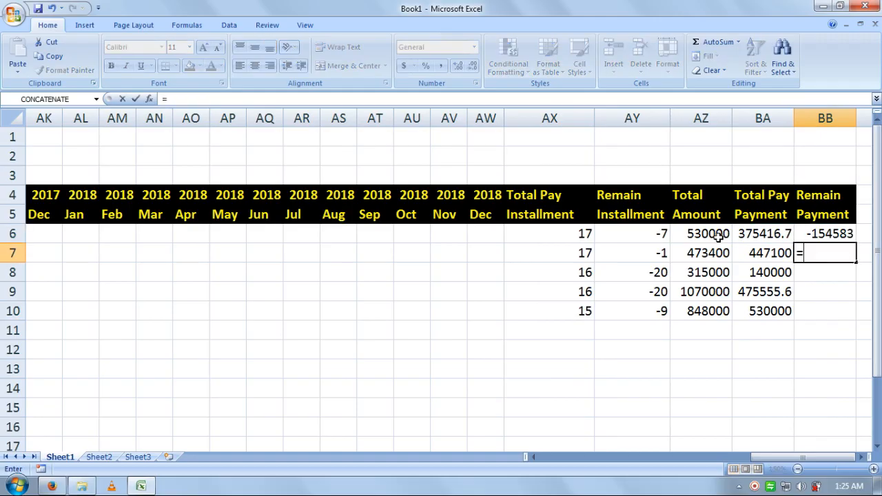
left_click(750, 257)
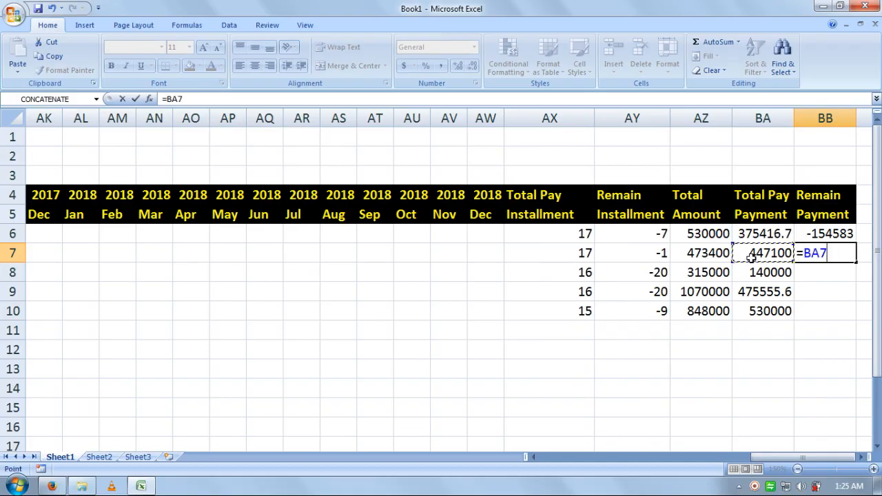
type("-")
left_click(706, 254)
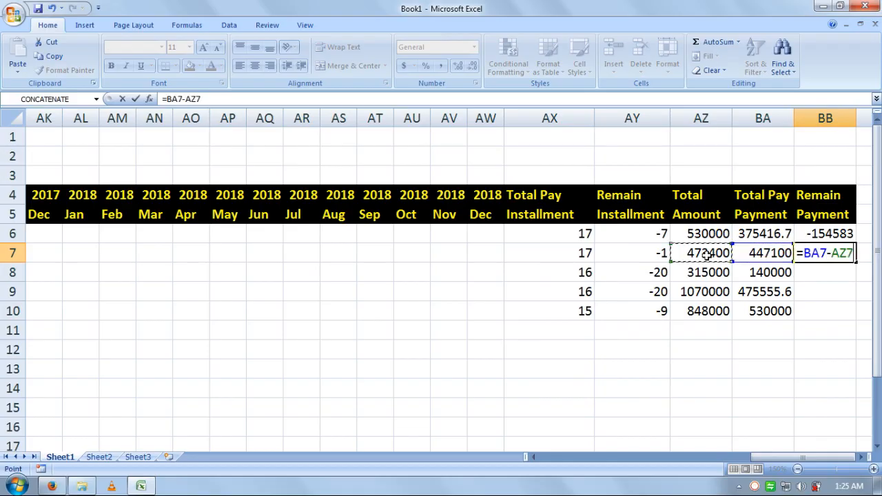
key("Return")
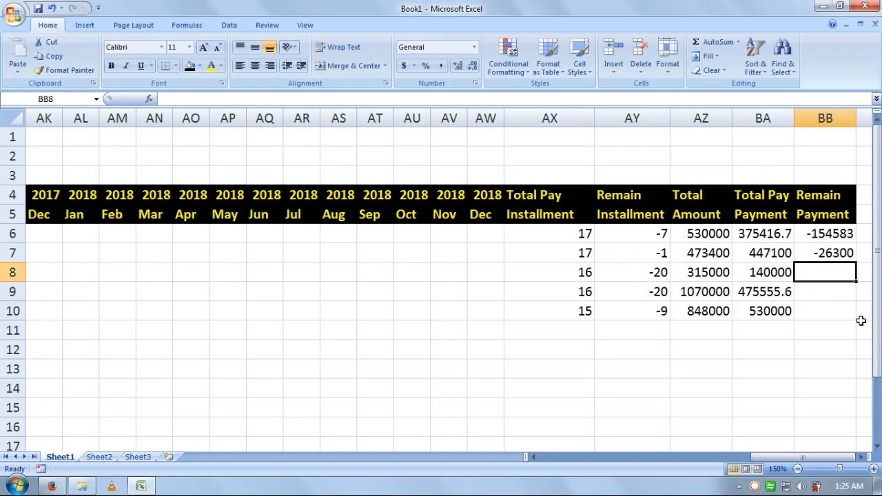
type("=")
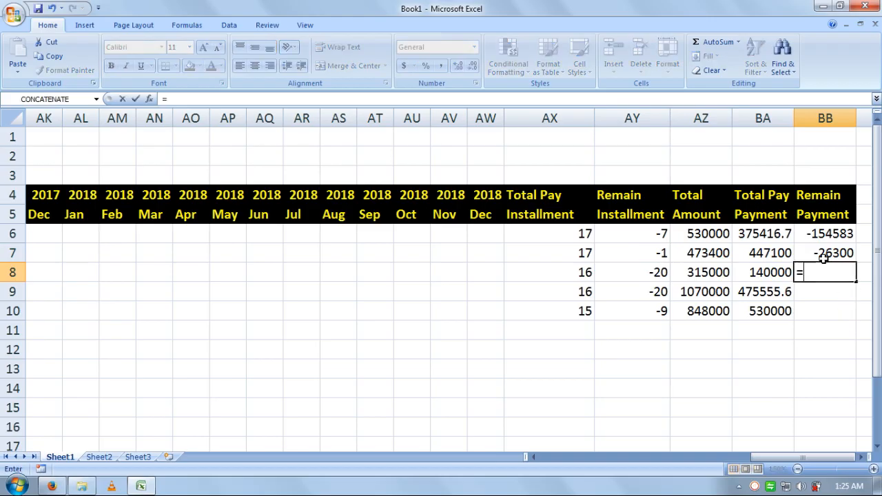
left_click(762, 272)
type("-")
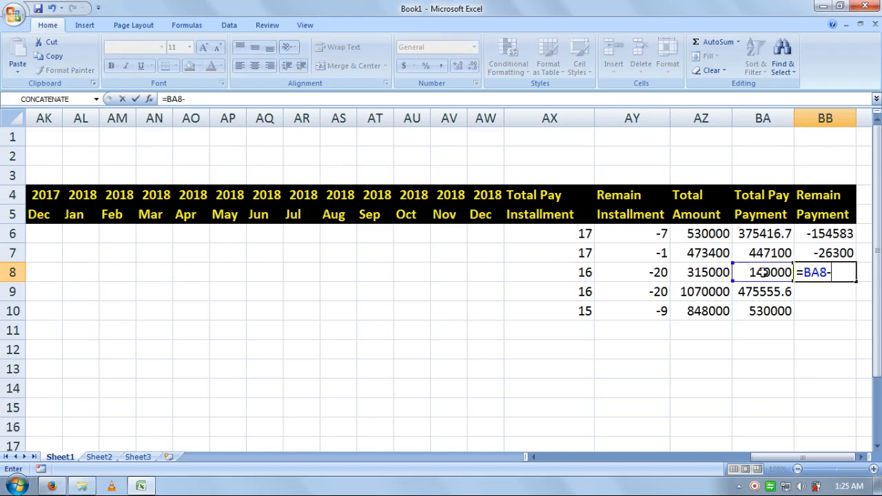
left_click(717, 273)
key("Return")
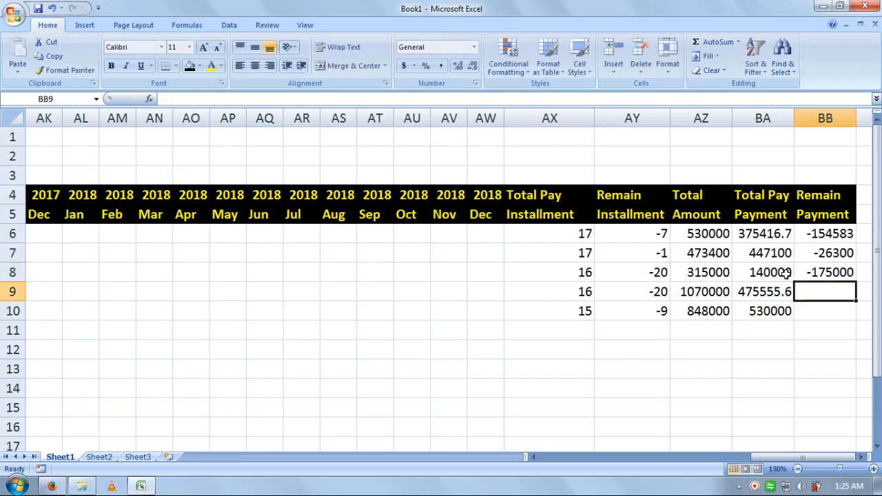
Step: Fill the Remain Payment formula down BB6:BB10, giving -154583 through -318000
left_click_drag(817, 238, 819, 274)
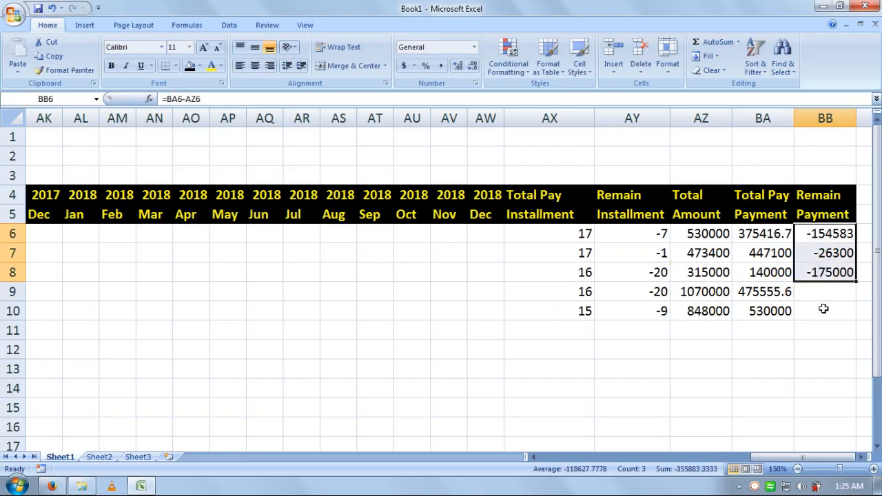
left_click_drag(821, 307, 821, 237)
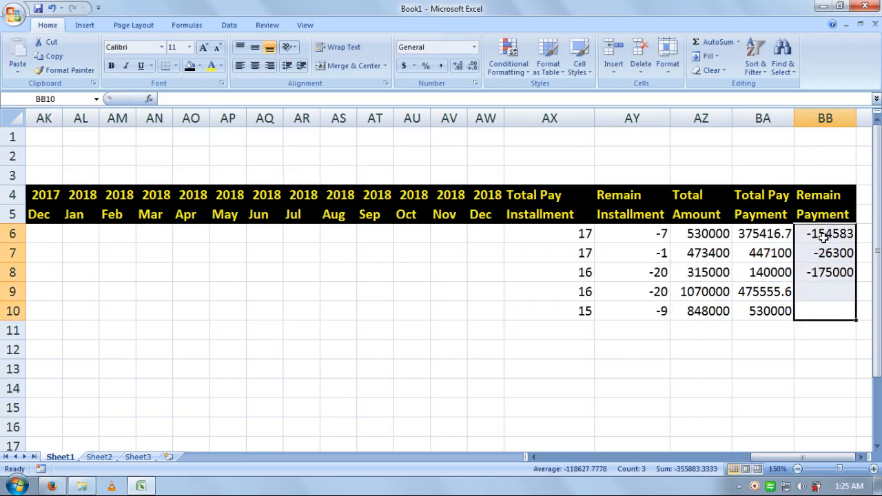
key("ctrl+d")
left_click(799, 365)
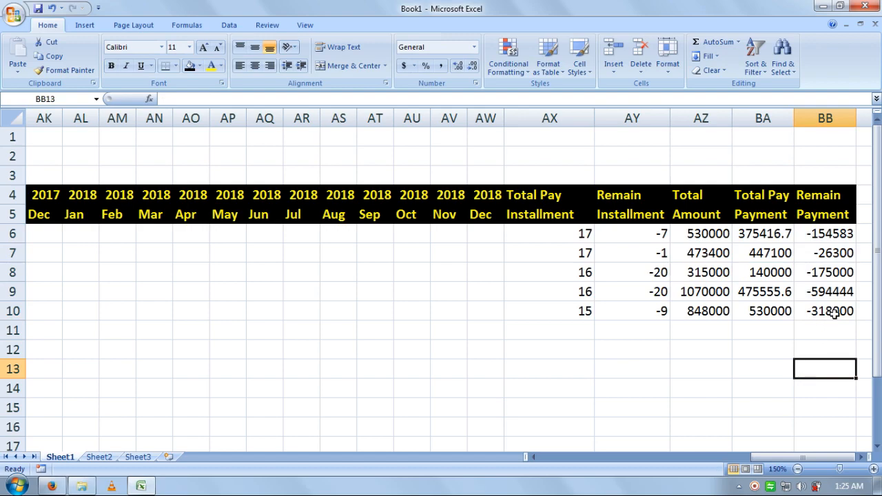
left_click_drag(833, 314, 4, 290)
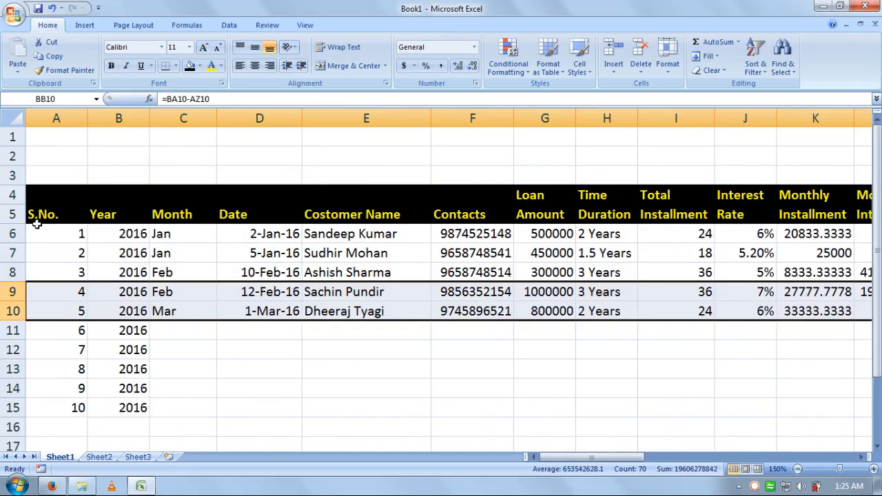
Step: Apply All Borders to A6 through the last table column of row 15, then zoom to 100%
left_click_drag(39, 231, 724, 405)
left_click_drag(812, 458, 503, 464)
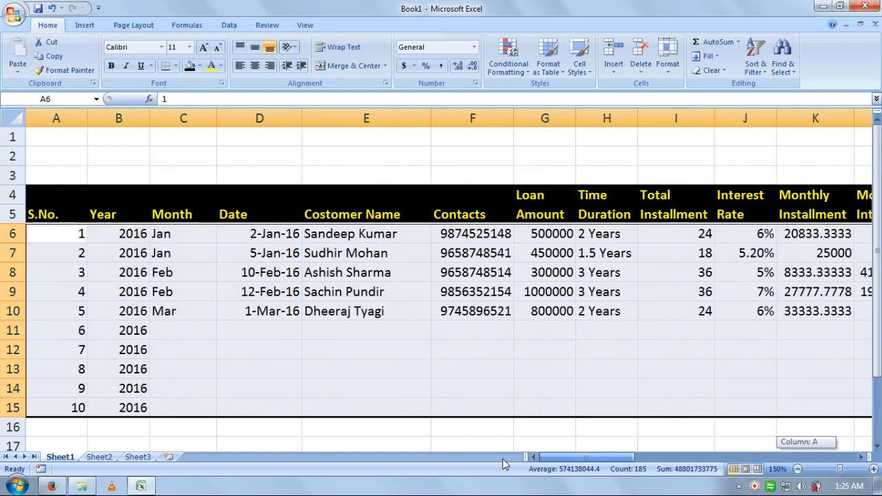
left_click(176, 65)
left_click(180, 168)
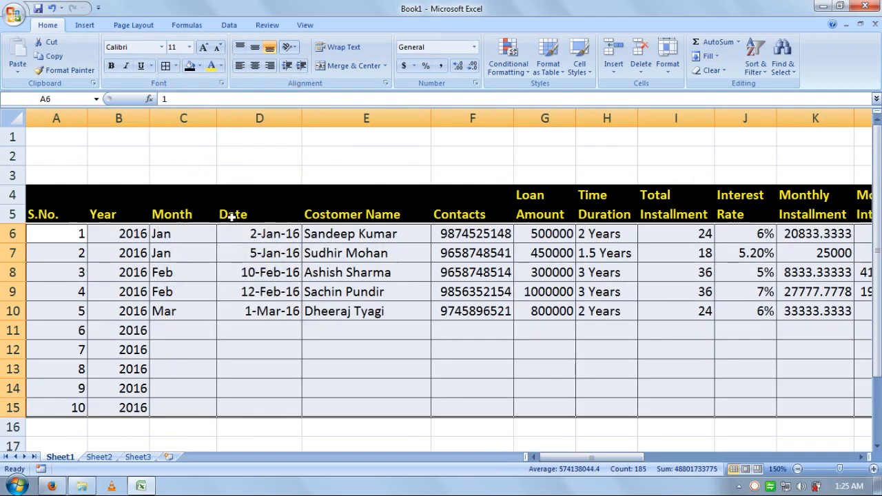
left_click(798, 469)
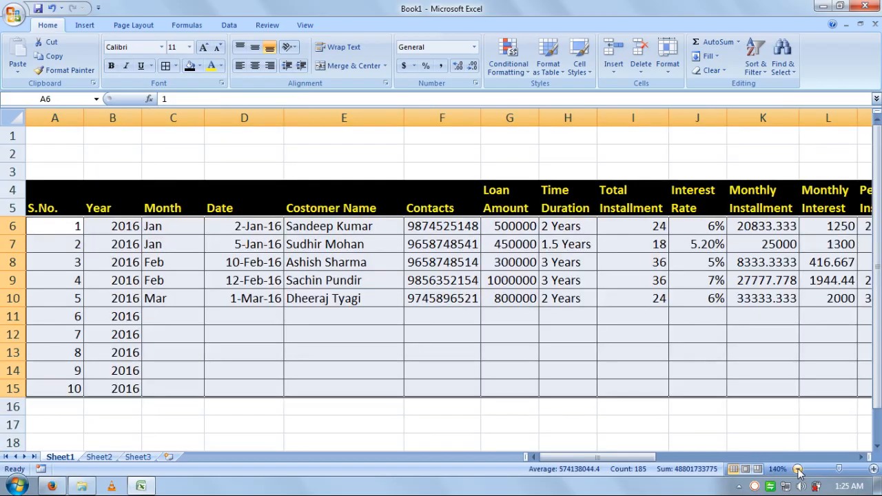
left_click(798, 469)
left_click(798, 470)
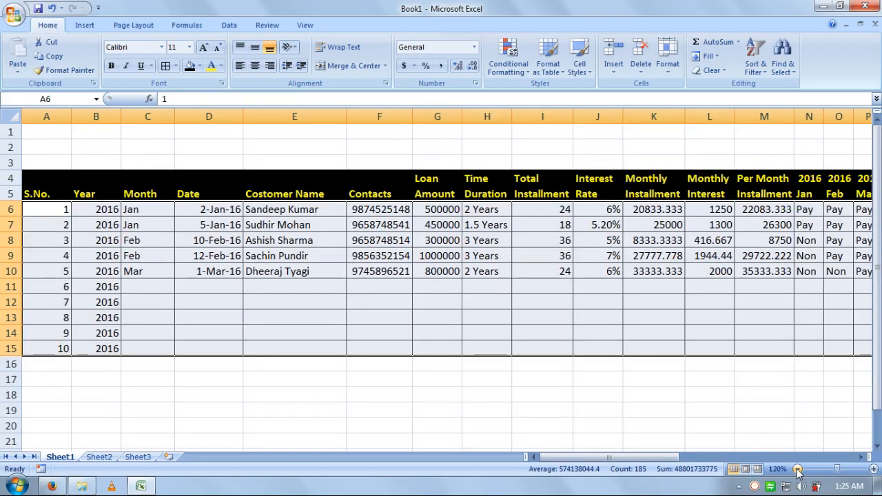
left_click(798, 469)
left_click(797, 469)
left_click(738, 375)
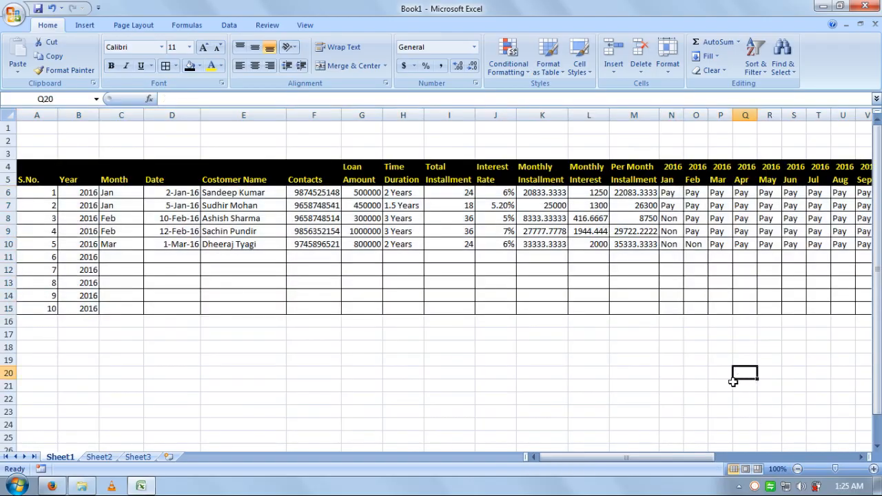
Step: AutoFit column AX, then AutoFit the widths of all table columns A5:BA15
left_click_drag(698, 458, 852, 453)
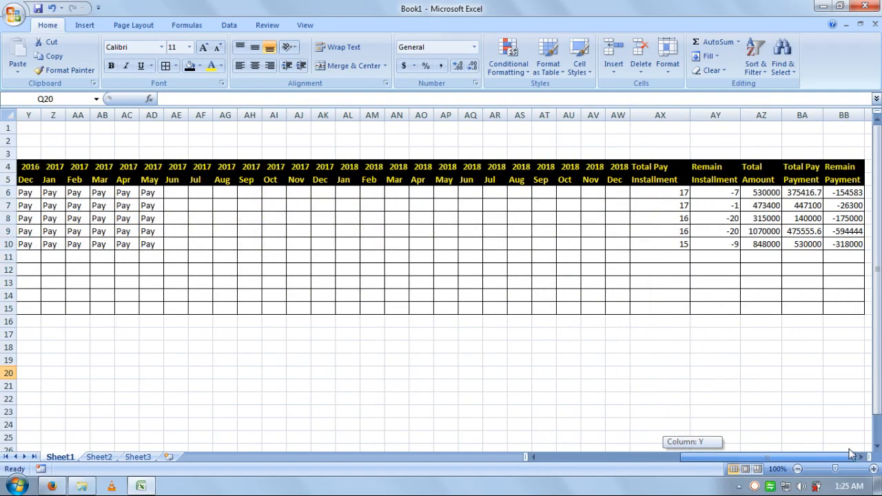
double_click(690, 115)
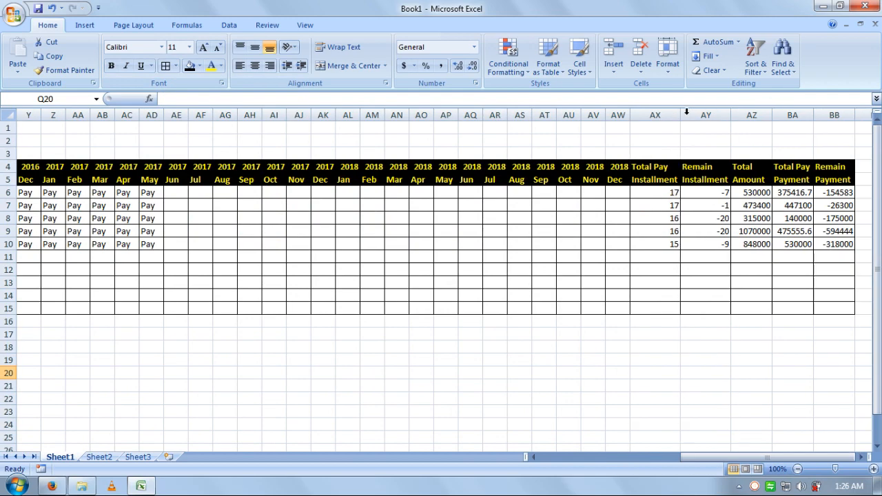
left_click(706, 115)
left_click_drag(477, 297, 3, 167)
left_click(667, 61)
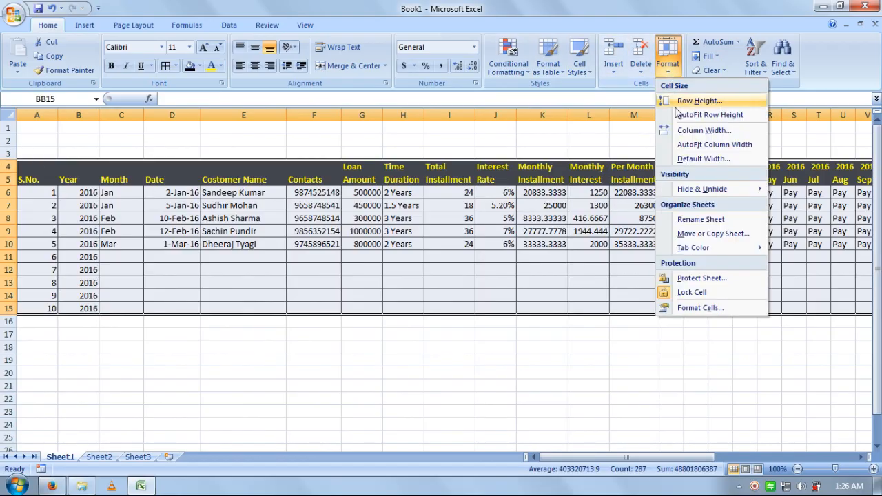
left_click(704, 146)
key("Down")
Step: Select the five loan records C6:BB10, from Month onward
left_click_drag(761, 458, 508, 474)
left_click(255, 344)
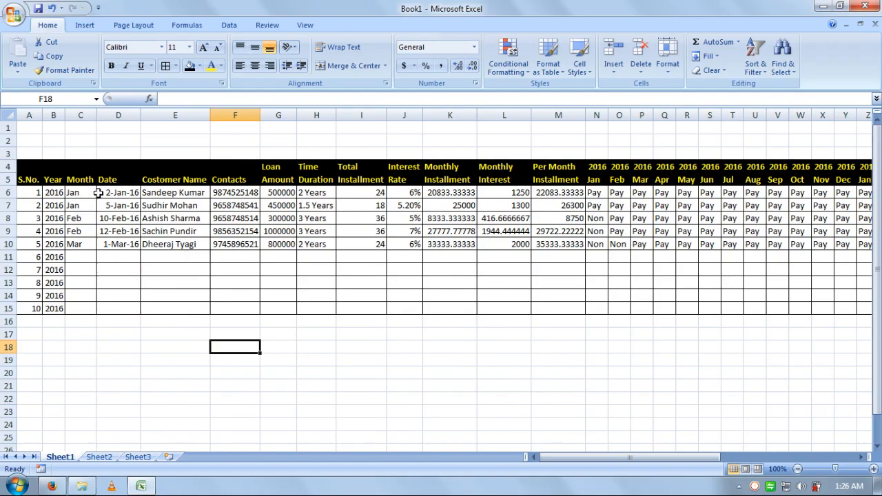
left_click_drag(80, 193, 816, 242)
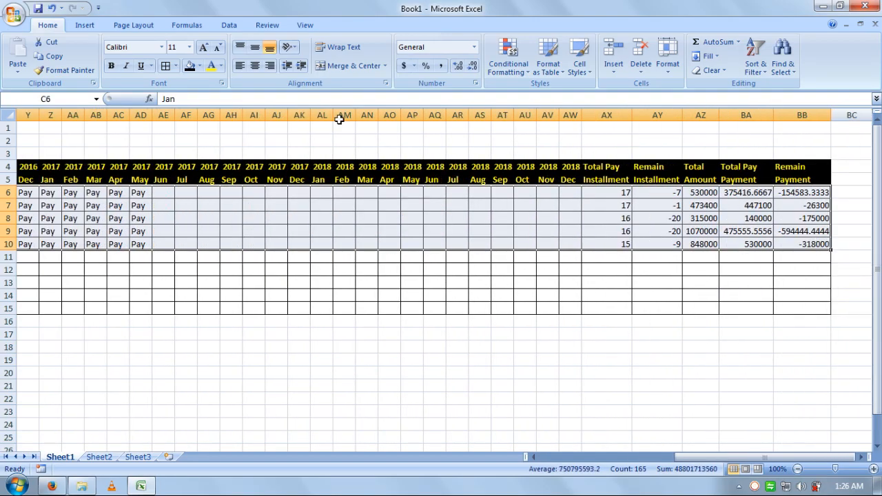
Step: Copy the five records C6:BB10 and paste them at C11 to fill rows 11–15
left_click(46, 55)
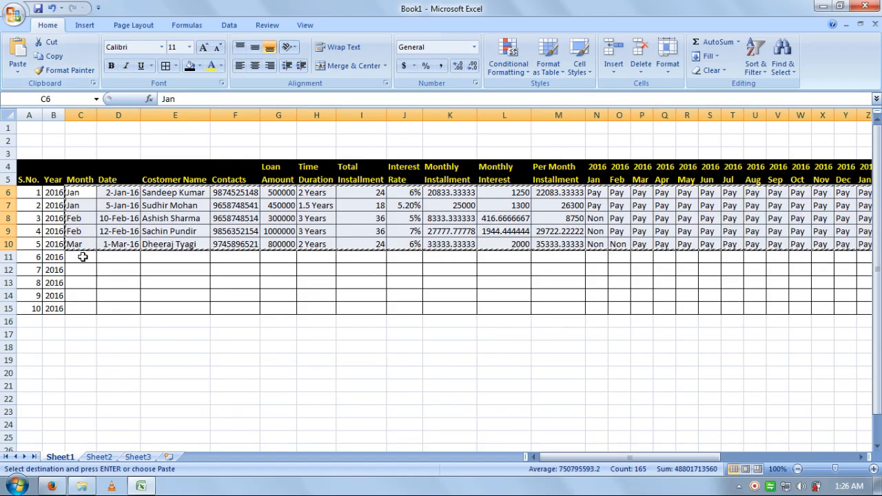
left_click(82, 256)
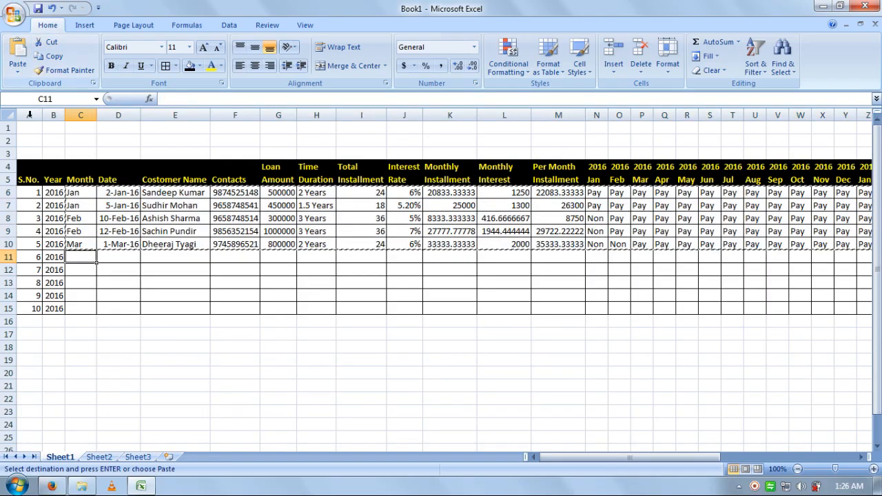
left_click(17, 55)
left_click(449, 334)
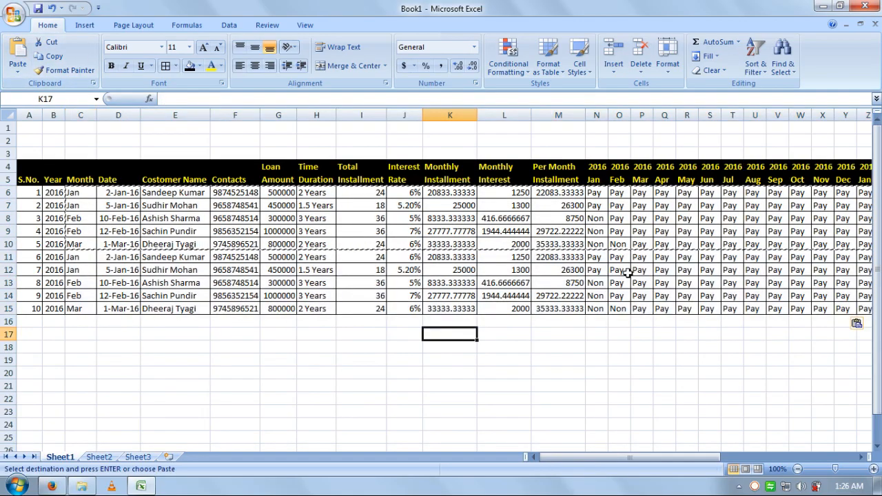
key("Escape")
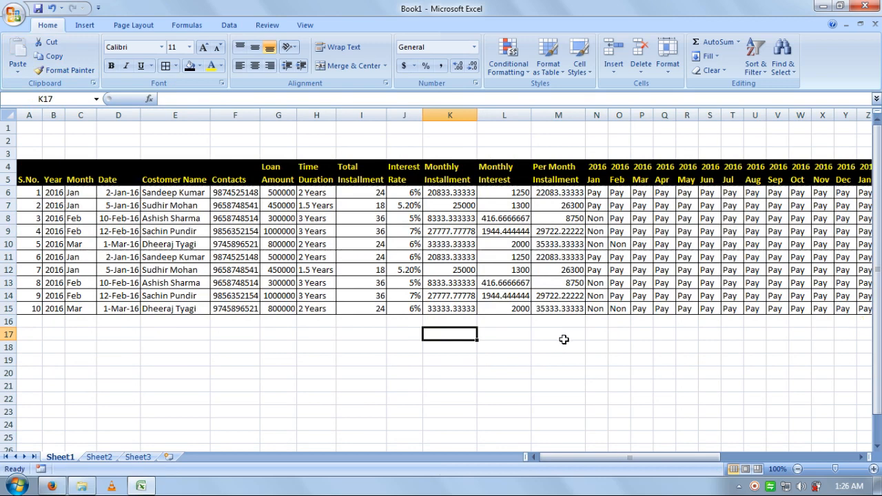
left_click(573, 359)
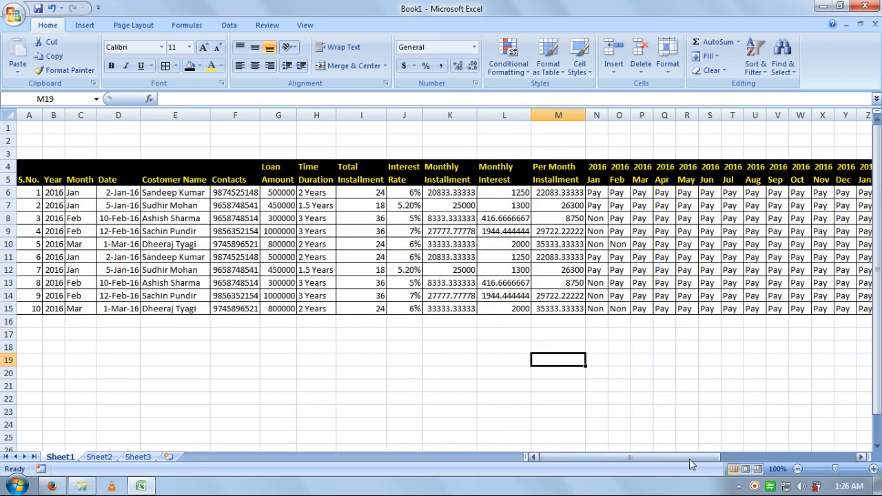
left_click_drag(686, 458, 636, 467)
left_click(117, 348)
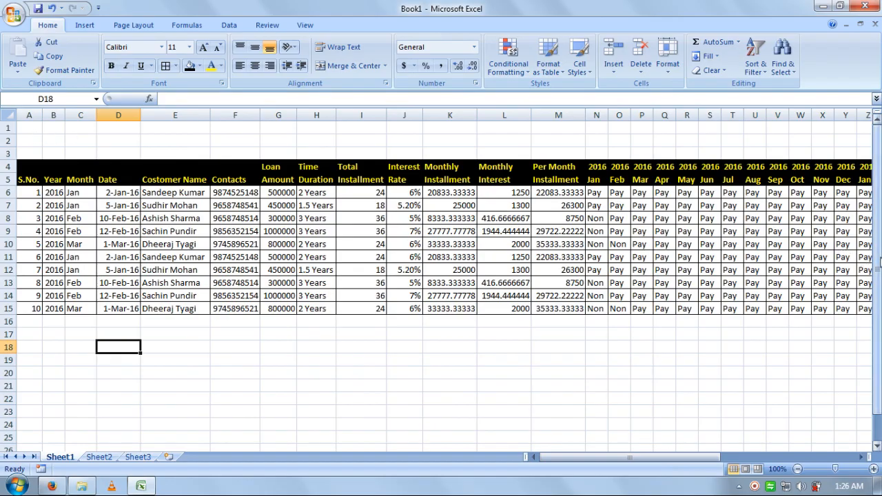
Step: Insert a blank sheet row above row 1, shifting the table down
right_click(9, 130)
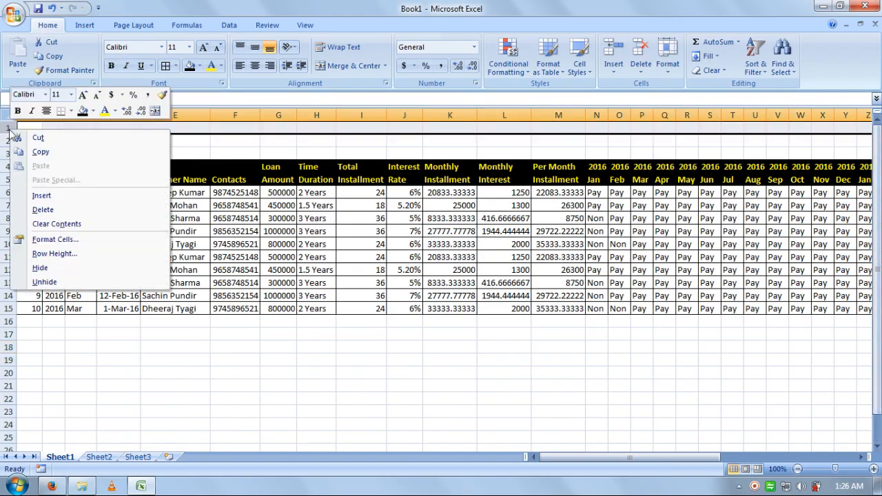
key("Escape")
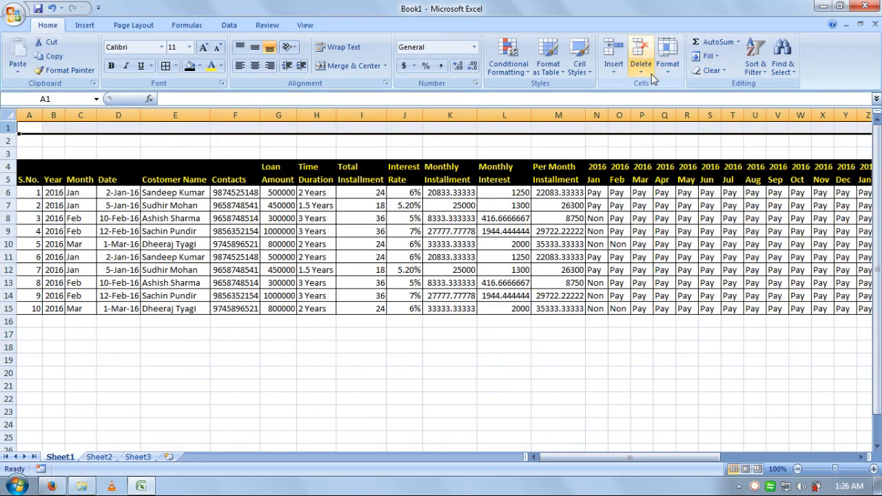
left_click(614, 69)
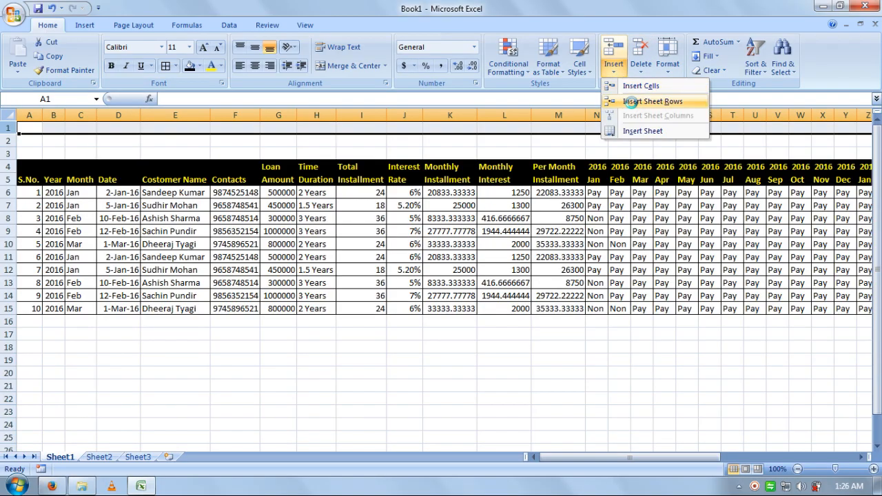
left_click(641, 101)
left_click(370, 361)
Step: Merge & Center A2:Z3 into one title cell and begin typing the title
left_click_drag(35, 142, 838, 155)
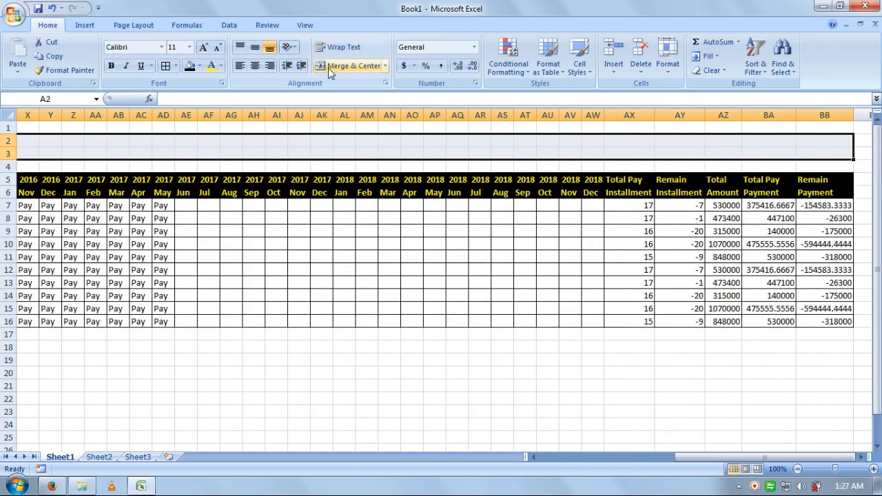
left_click(352, 66)
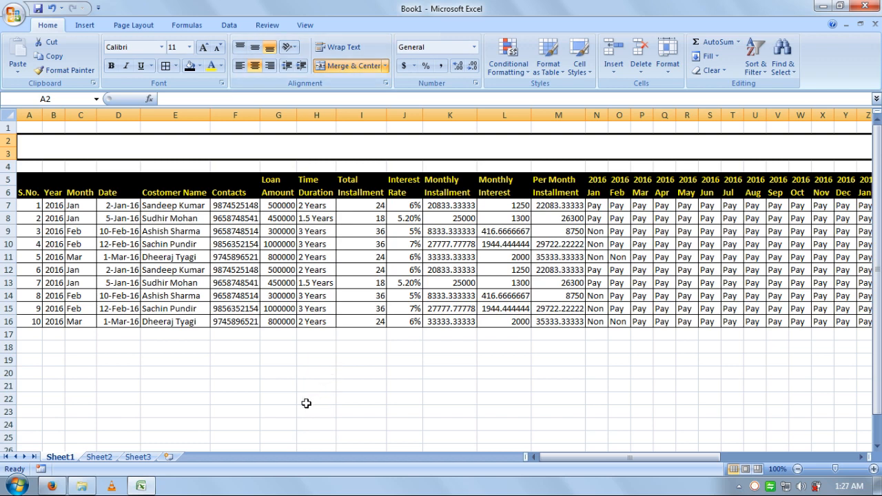
type("CUSTOMER LOAN DATABASE RECORD")
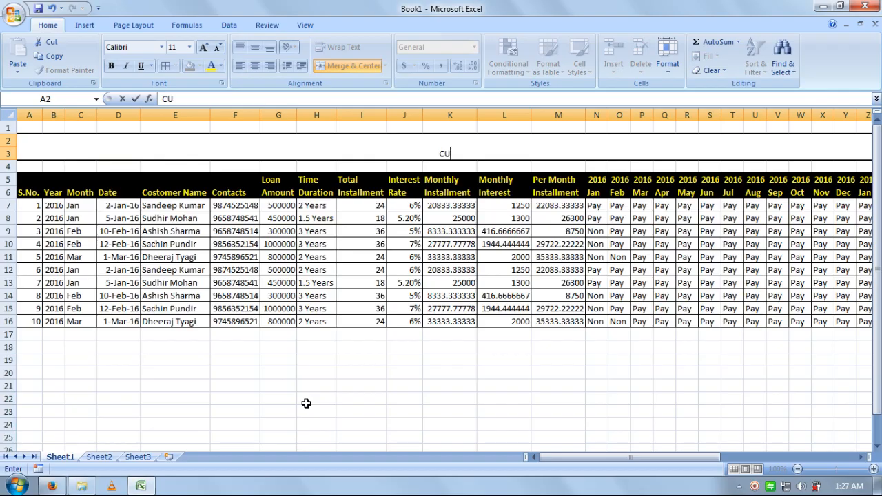
Step: Finish typing CUSTOMER LOAN DATABASE RECORD into the merged title cell and commit it
type("MER")
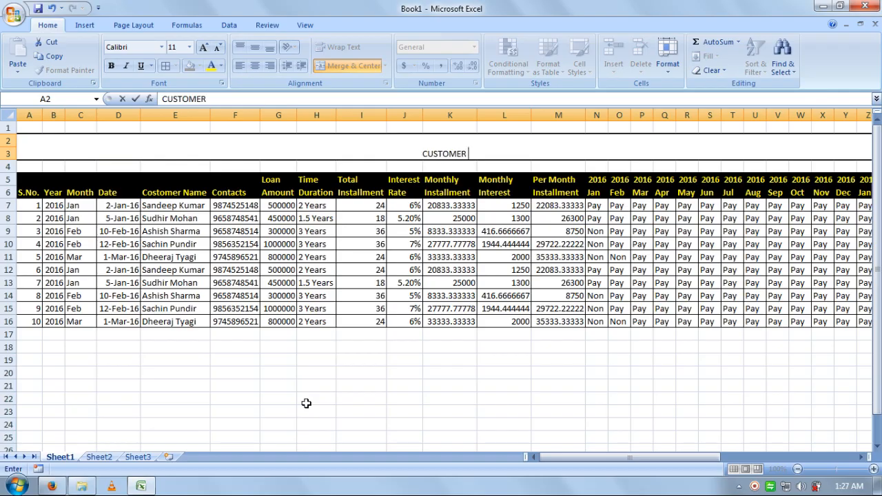
type(" LOAN")
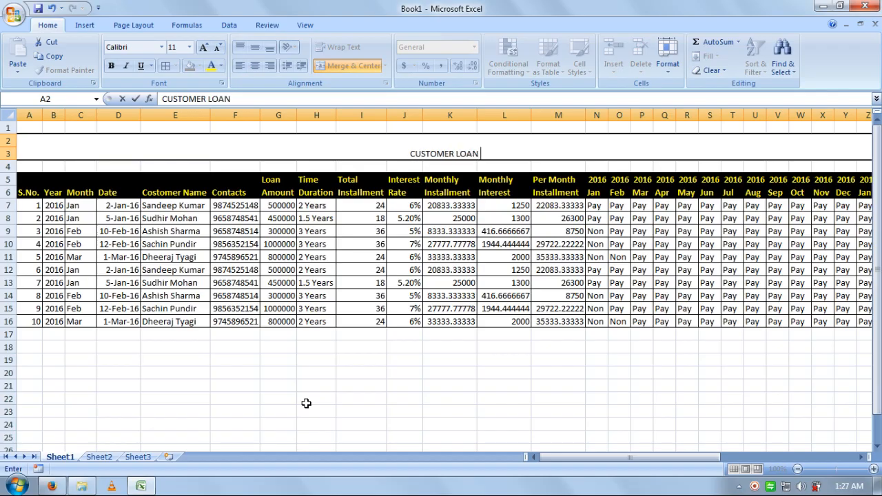
type(" DATAB")
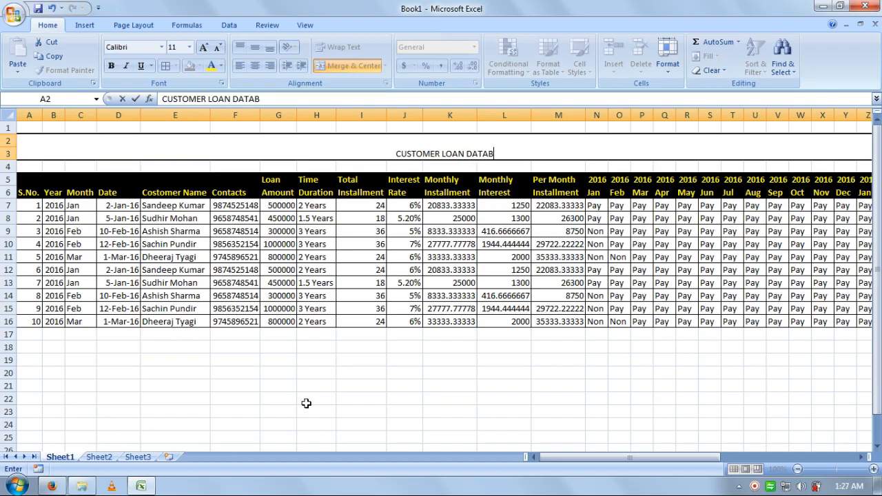
type("ASE")
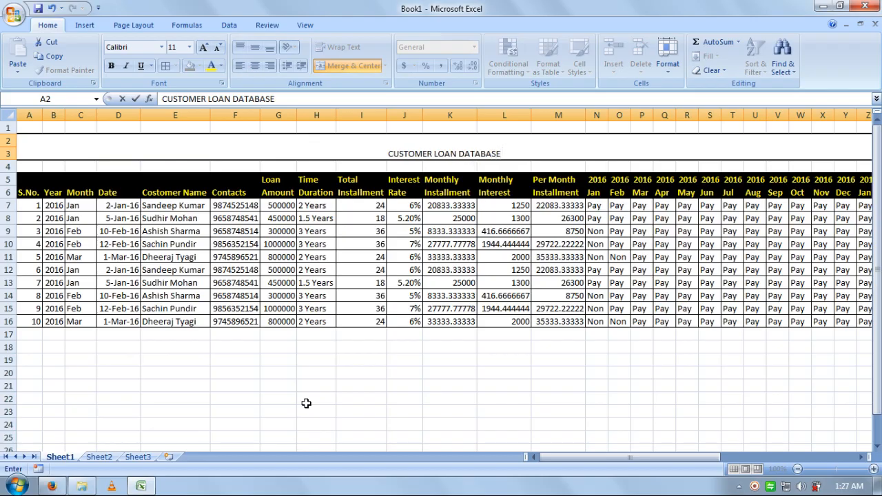
type(" RECORD")
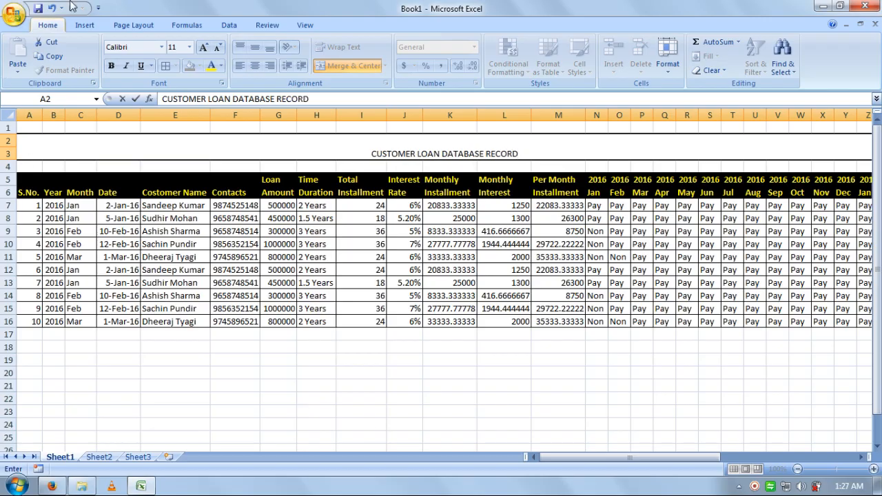
left_click(412, 207)
Step: Middle-align the title vertically and grow its font to 24 points
left_click(443, 146)
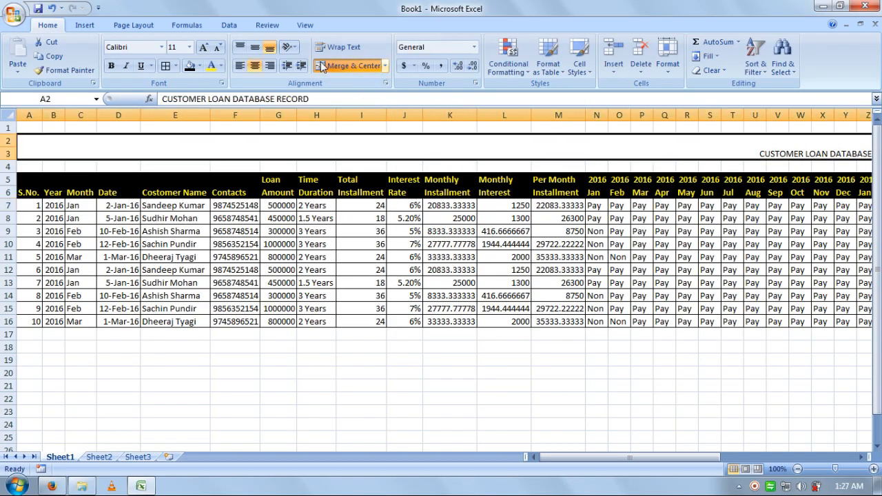
left_click(256, 47)
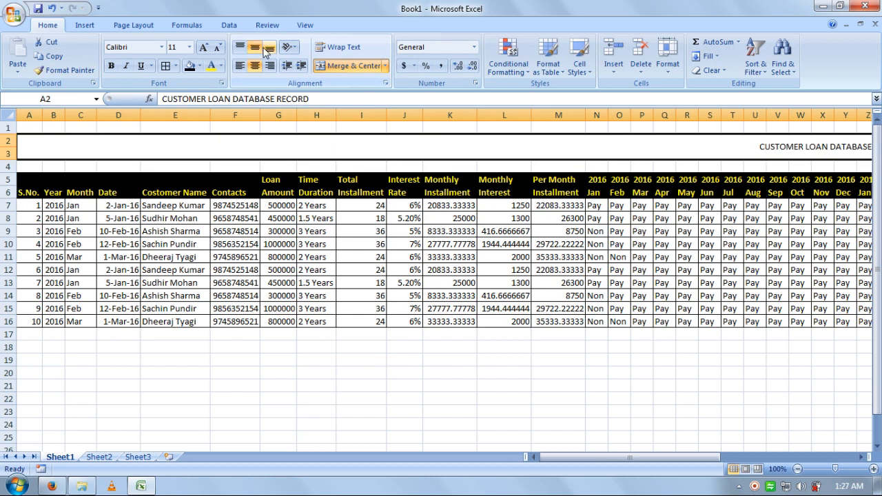
left_click(203, 48)
left_click(203, 48)
left_click(203, 47)
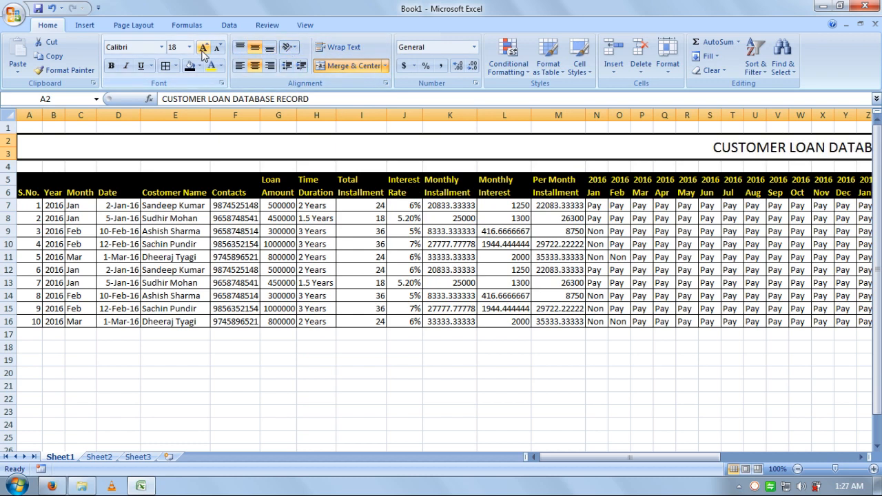
left_click(203, 49)
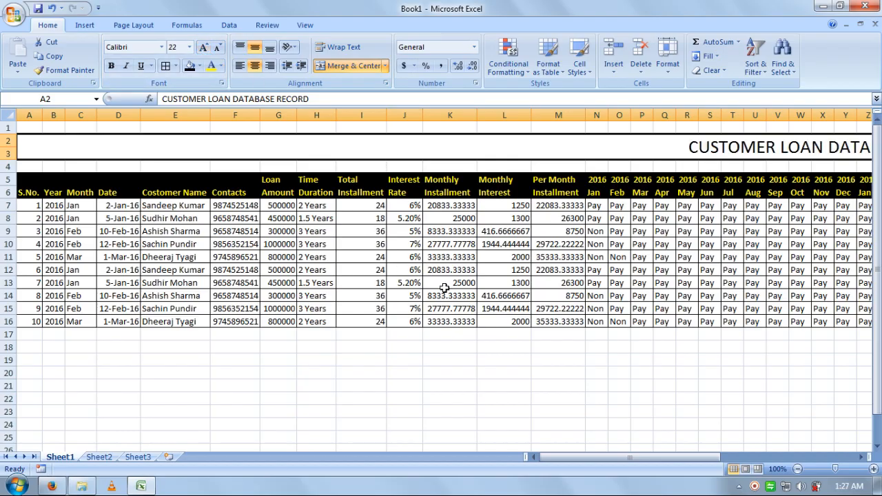
left_click(618, 439)
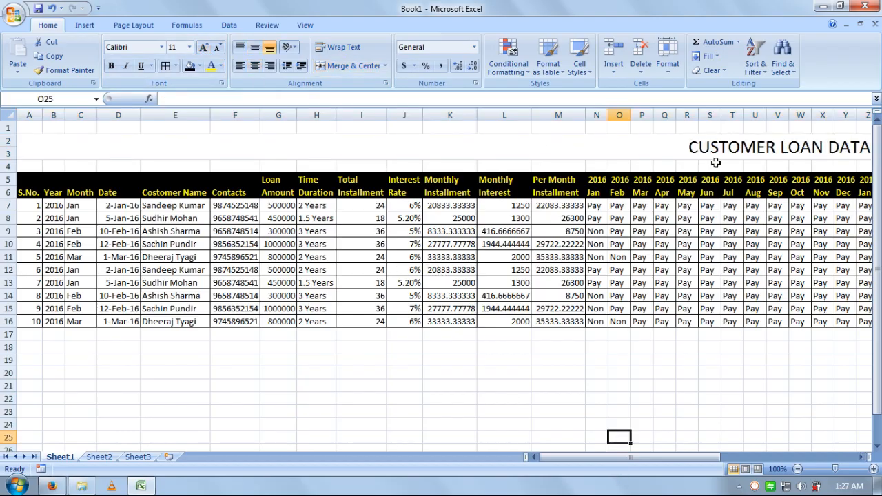
double_click(663, 152)
left_click(481, 285)
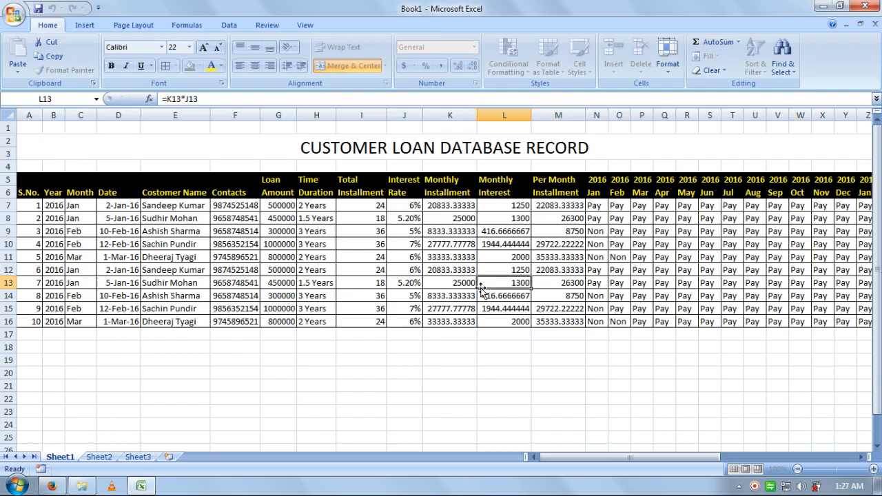
left_click(517, 151)
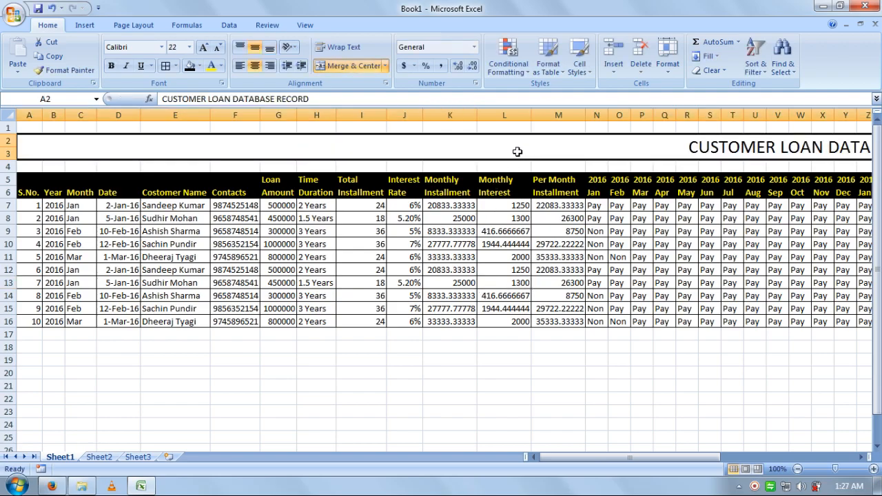
left_click(204, 47)
Step: Make the title bold white text on a red fill, then select A1:Y16
left_click(111, 66)
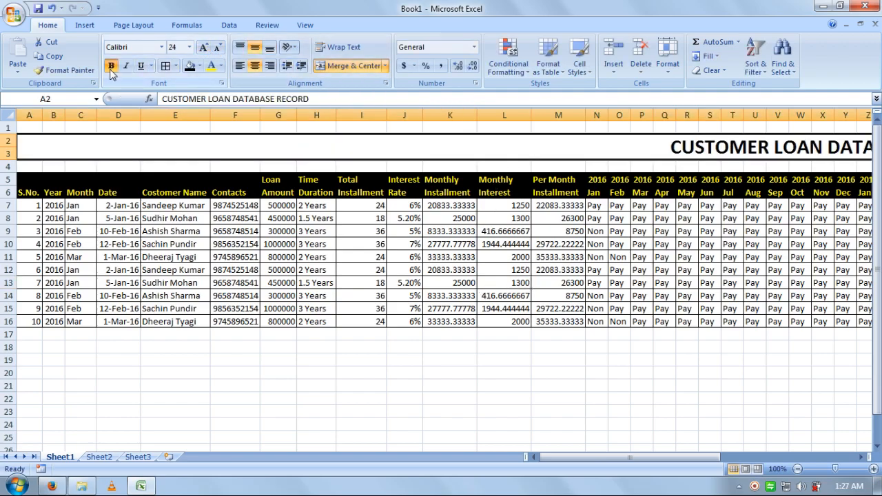
left_click(200, 65)
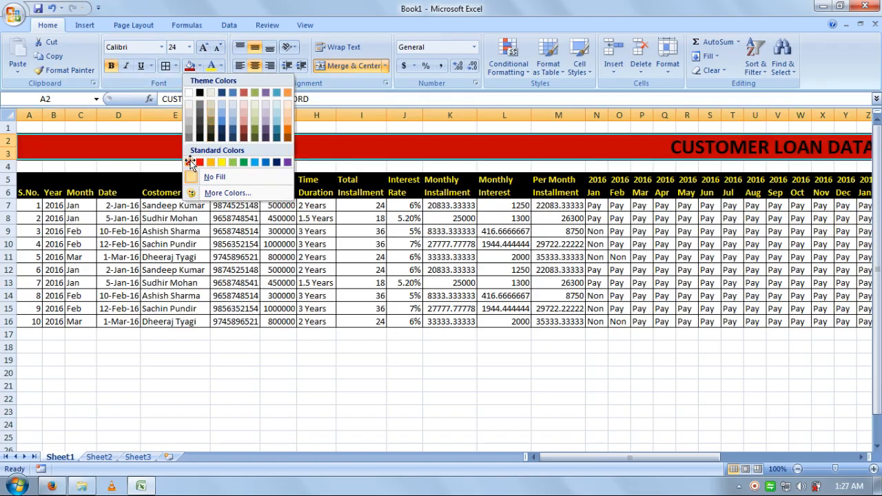
left_click(199, 162)
left_click(221, 66)
left_click(222, 67)
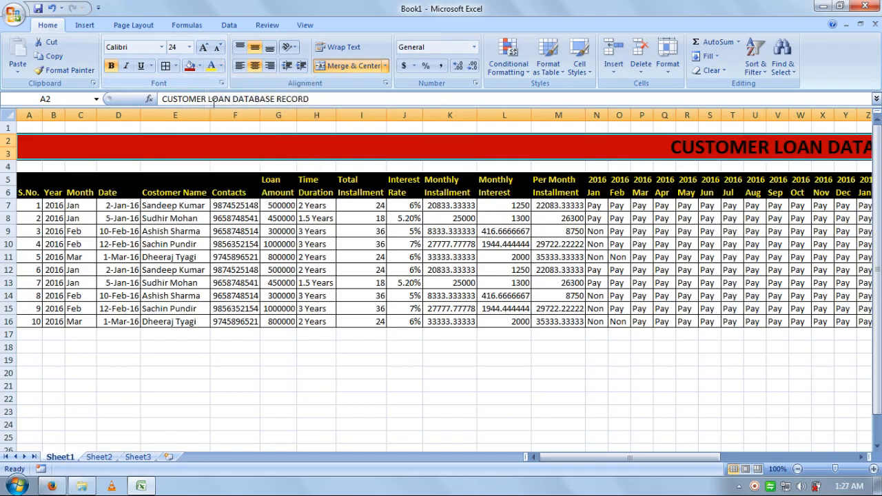
left_click(222, 68)
left_click(216, 108)
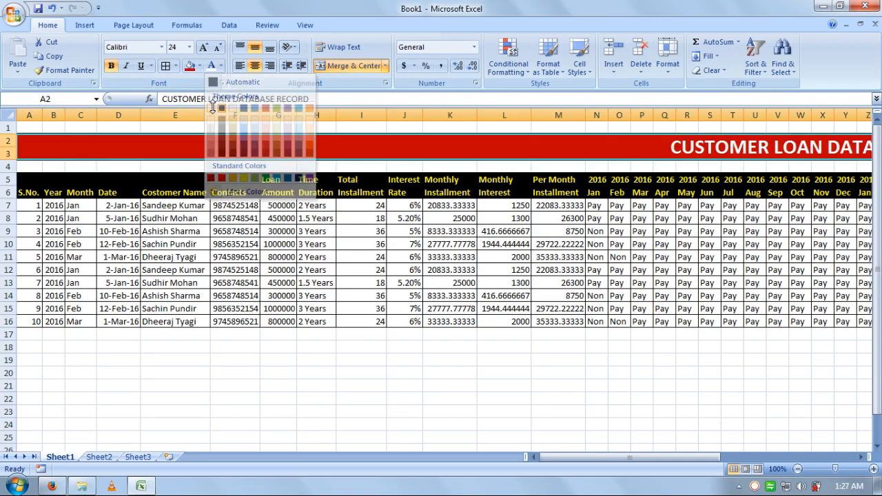
left_click(397, 387)
left_click_drag(25, 129, 842, 324)
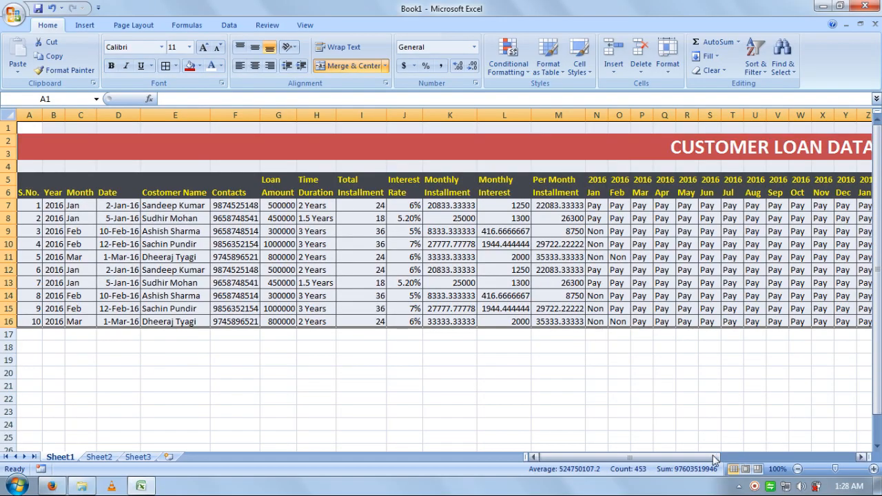
left_click_drag(561, 457, 696, 457)
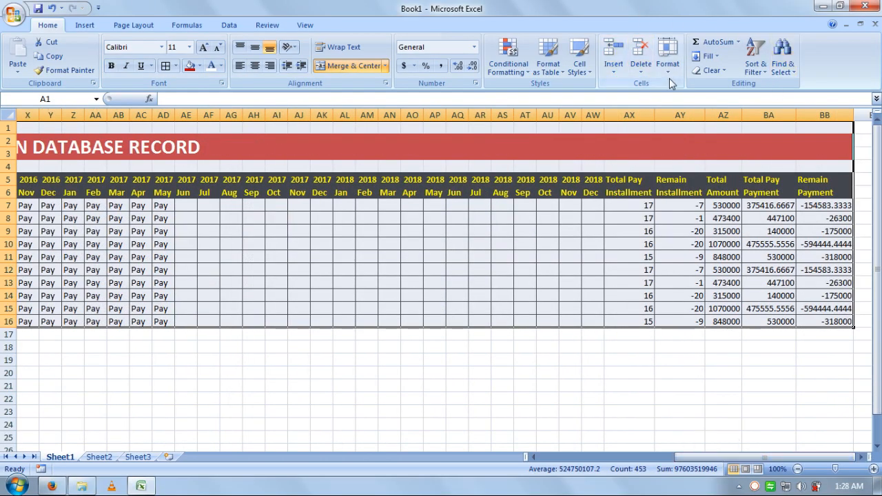
left_click(303, 29)
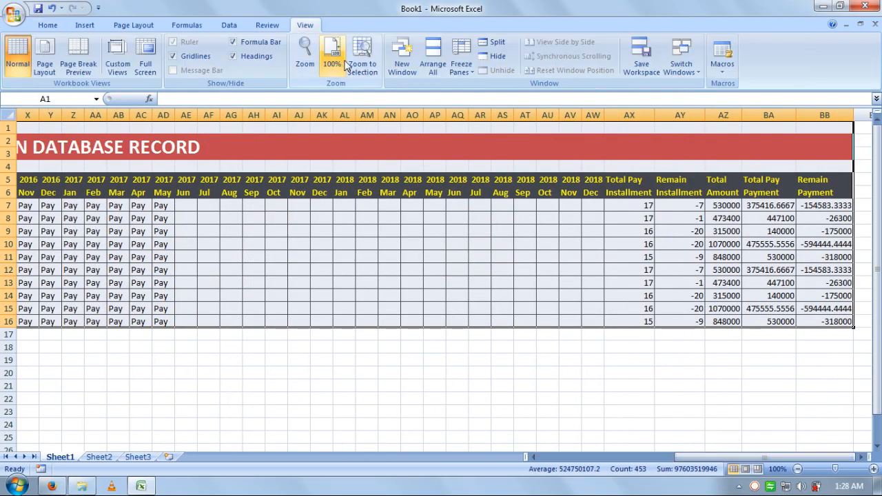
left_click(362, 58)
left_click(501, 298)
left_click(485, 266)
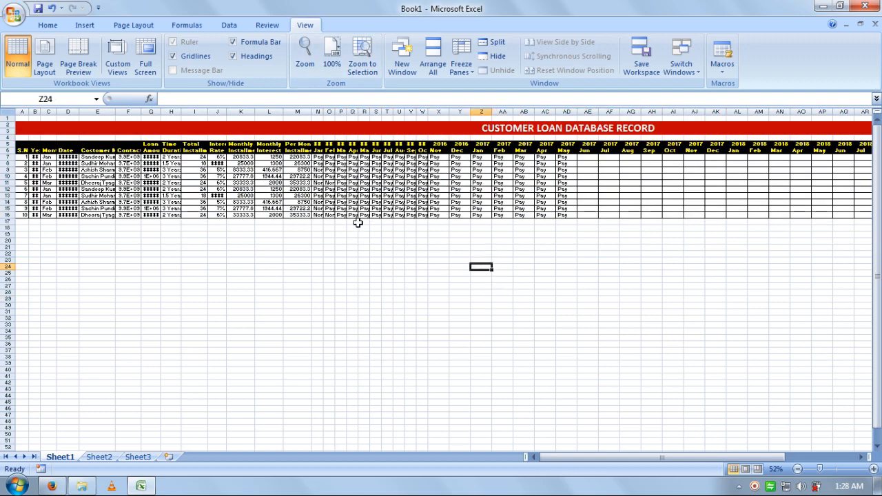
left_click(147, 238)
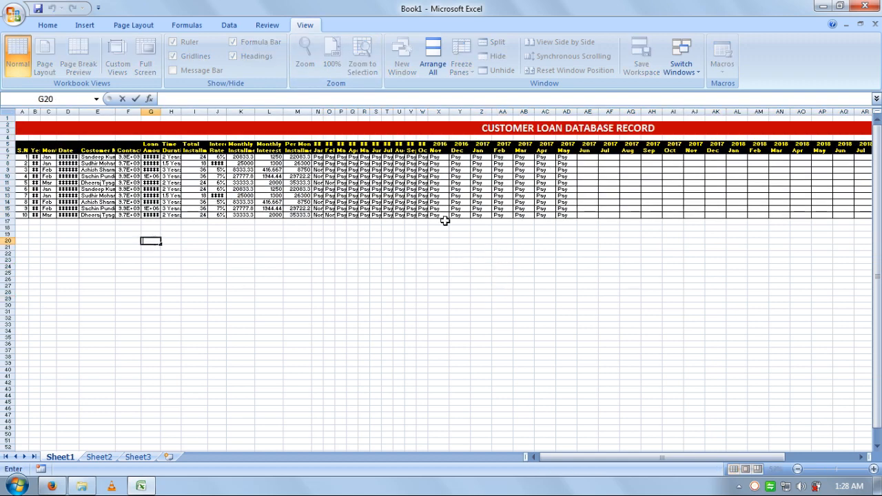
left_click(545, 284)
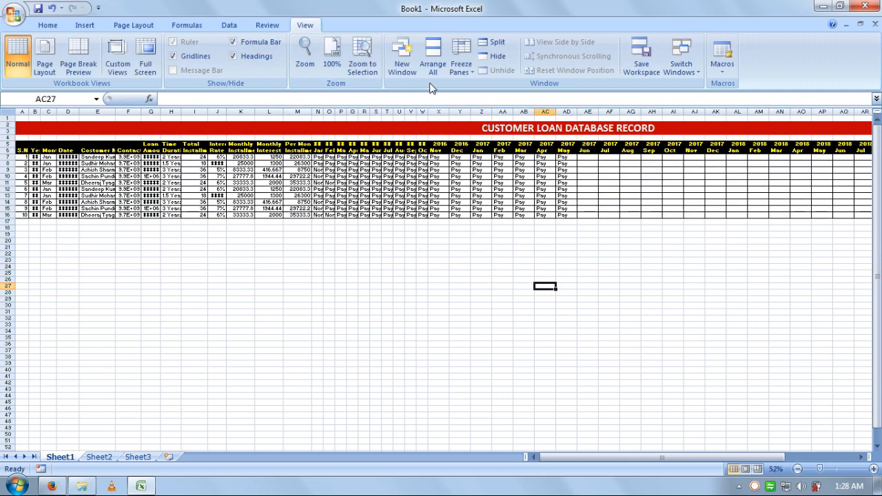
left_click(331, 59)
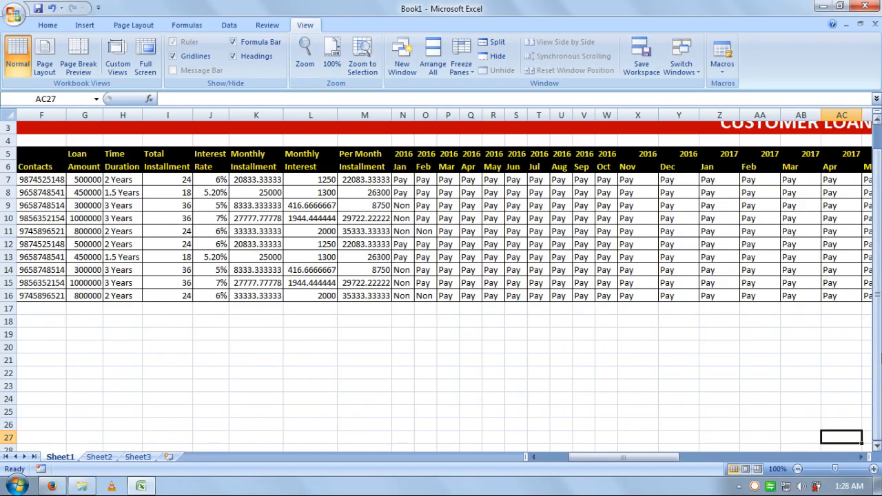
scroll(765, 241, "up", 1)
left_click(566, 157)
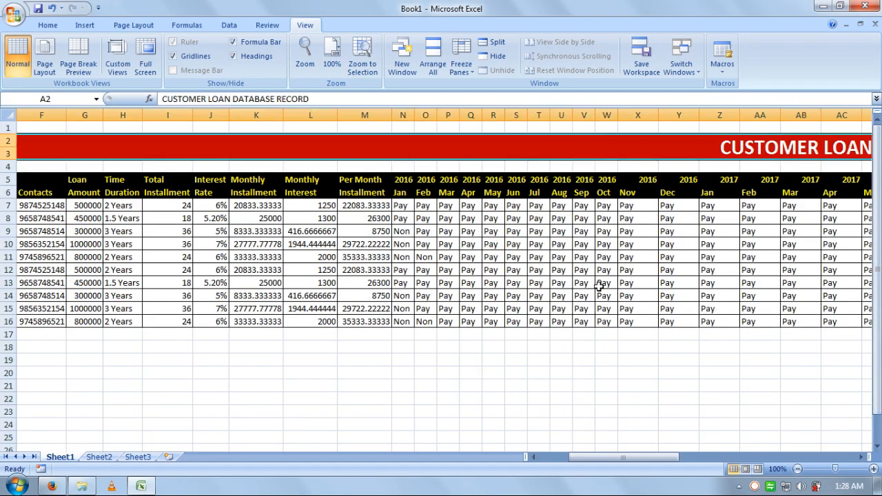
Step: Copy the title text out of the banner and delete it there
left_click(310, 99)
left_click_drag(310, 99, 163, 99)
key("ctrl+c")
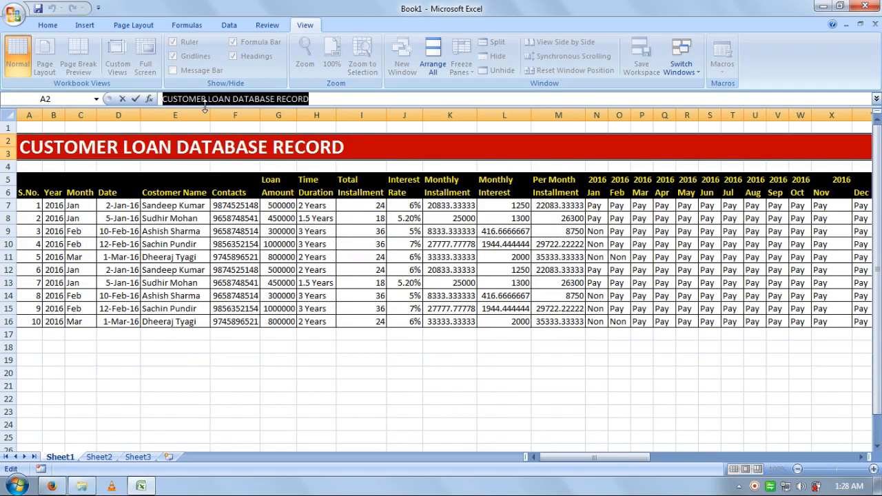
right_click(209, 103)
right_click(233, 104)
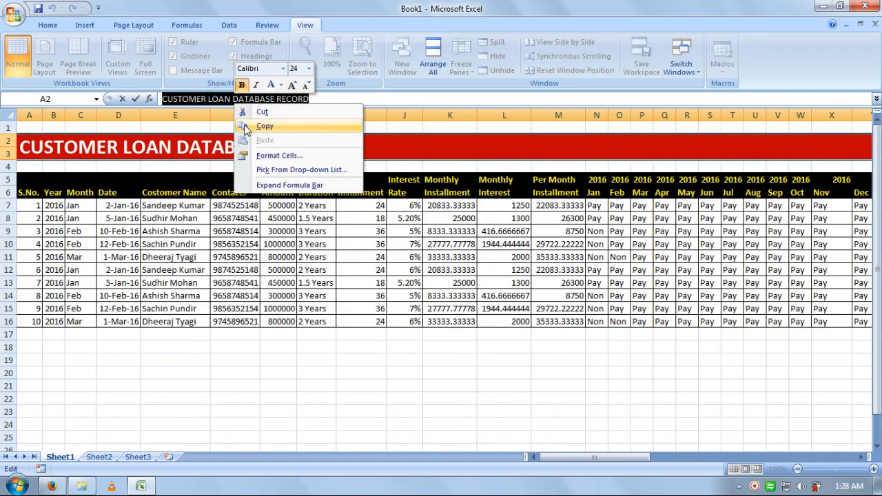
left_click(250, 127)
key("Delete")
Step: Paste the copied title text into cell F20
left_click(293, 335)
left_click(234, 372)
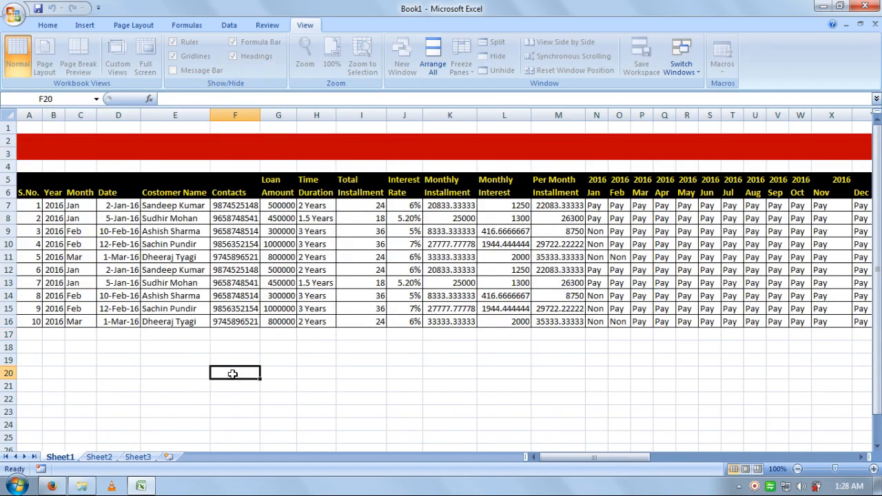
left_click(47, 25)
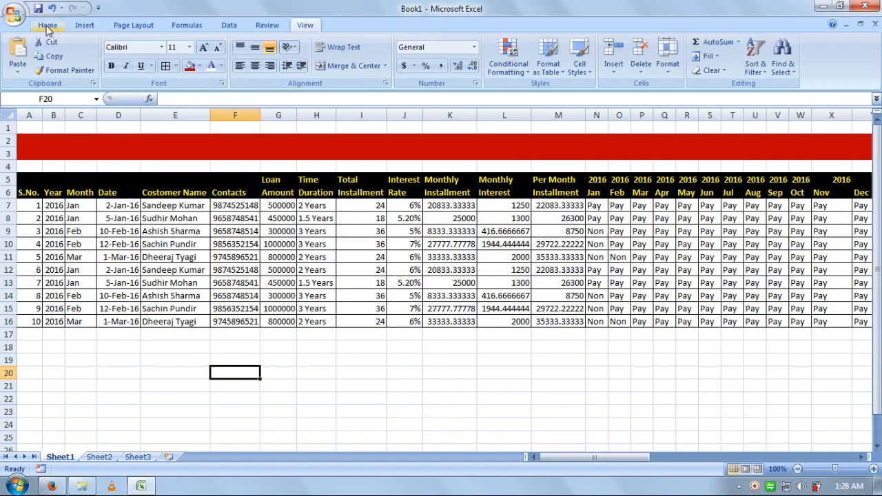
left_click(17, 59)
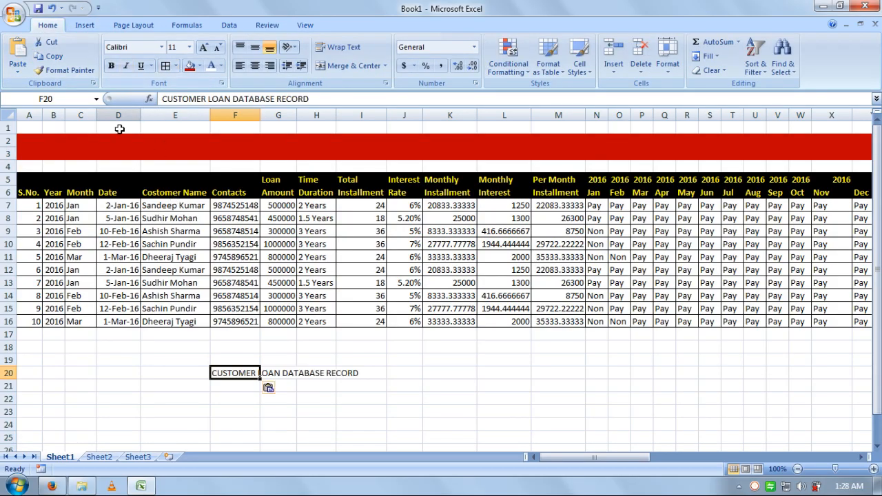
Step: Undo the F20 paste, column width changes, white font, red fill and bold
left_click(51, 8)
left_click(52, 8)
left_click(52, 9)
left_click(52, 10)
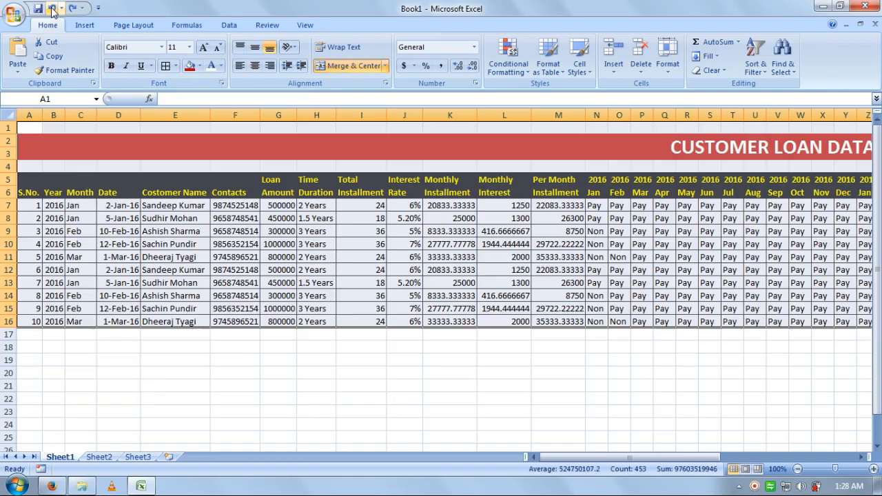
left_click(52, 9)
left_click(52, 9)
left_click(52, 10)
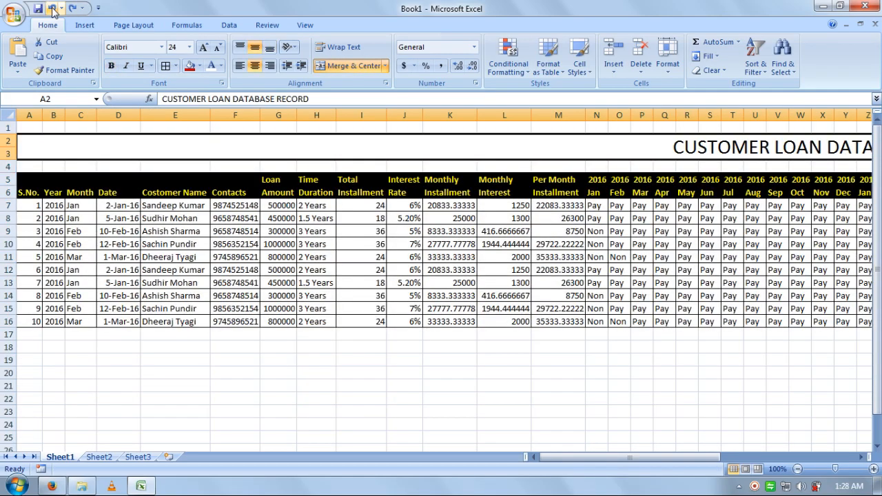
Step: Undo the font size increases, title entry and merge, leaving cell A2 selected
left_click(52, 9)
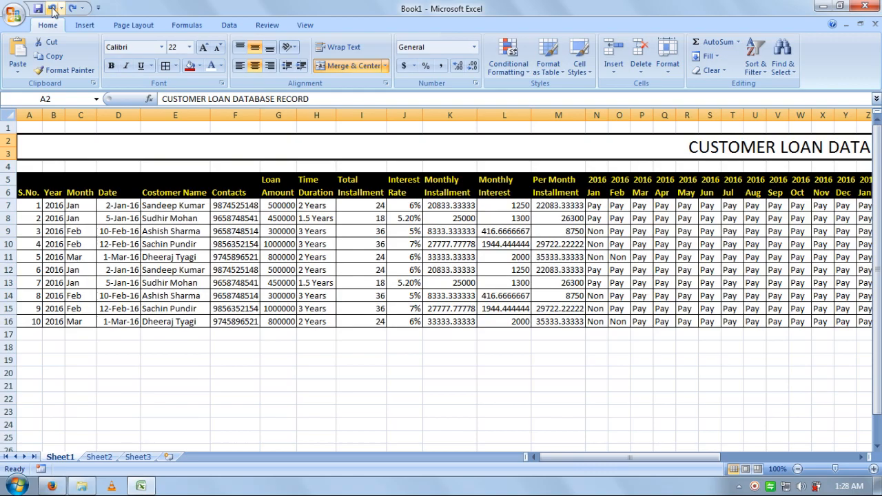
left_click(52, 9)
left_click(52, 9)
left_click(53, 10)
left_click(52, 10)
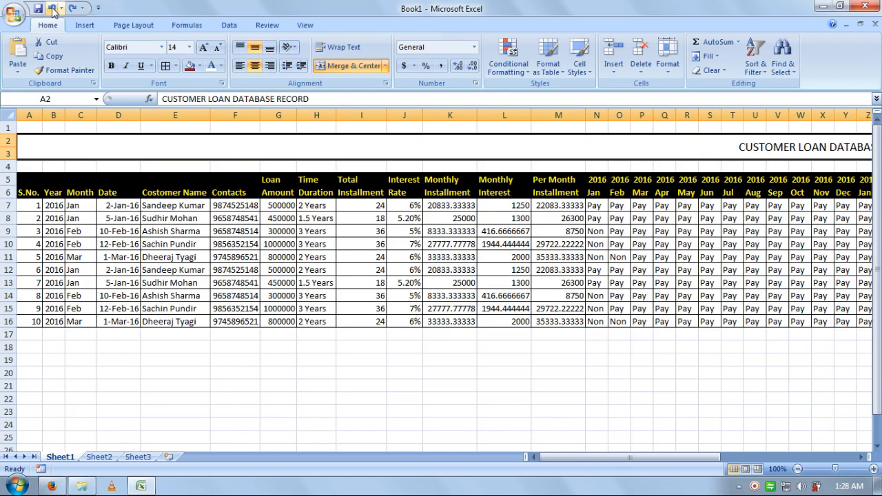
left_click(52, 9)
left_click(52, 10)
left_click(53, 10)
left_click(53, 10)
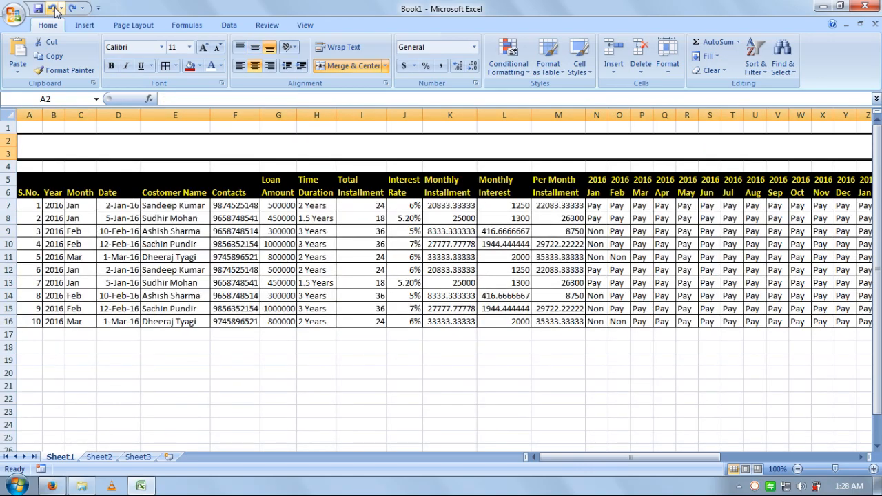
left_click(52, 9)
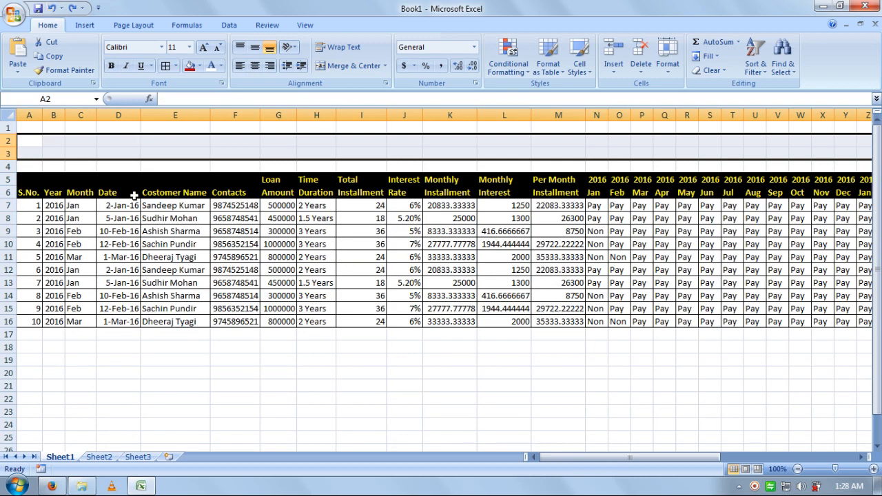
left_click(35, 141)
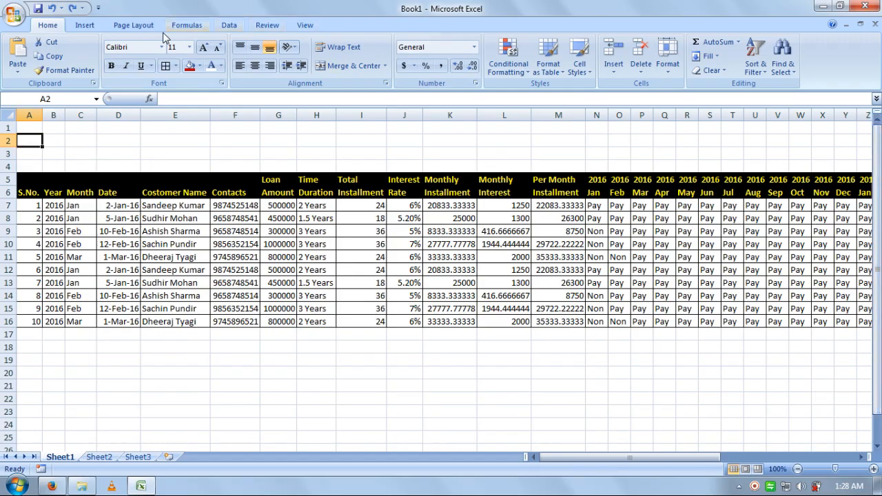
Step: Merge A2:Y3 and enter the title CUSTOMER LOAN DATABASE RECORD in it
left_click_drag(31, 141, 855, 157)
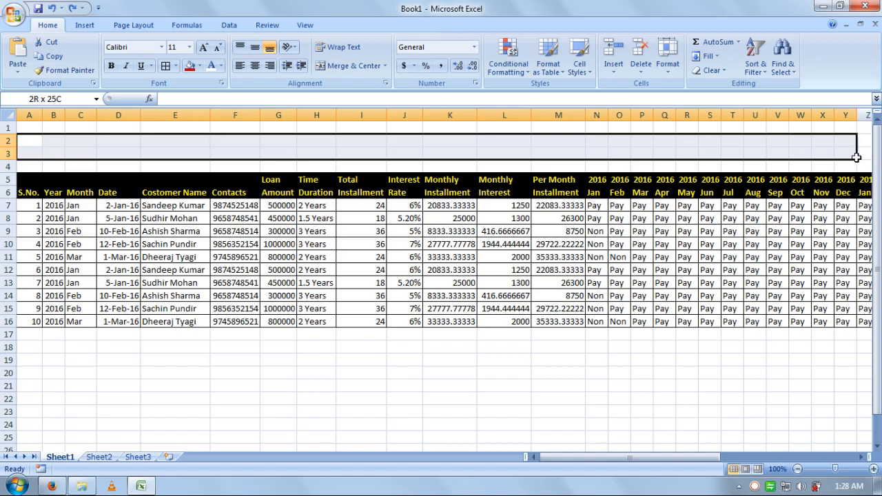
left_click(348, 66)
type("CUSTOMER LOAN DATABASE RECORD")
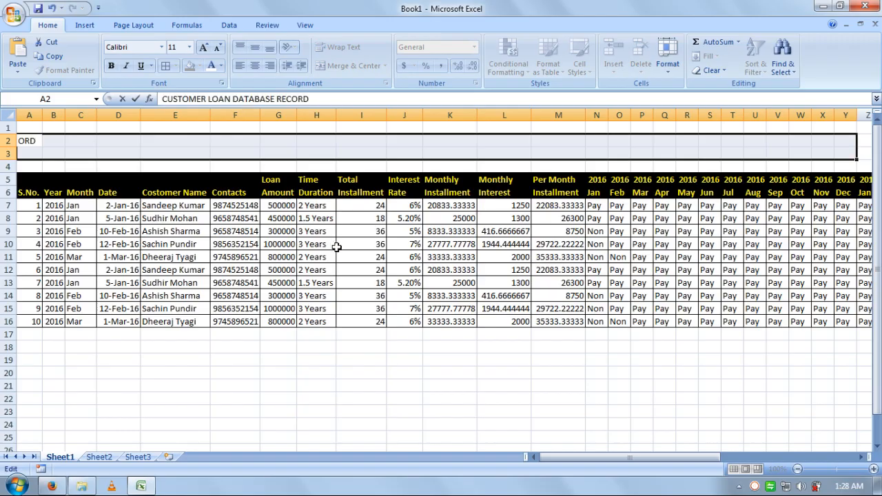
left_click(338, 246)
left_click(268, 143)
key("Delete")
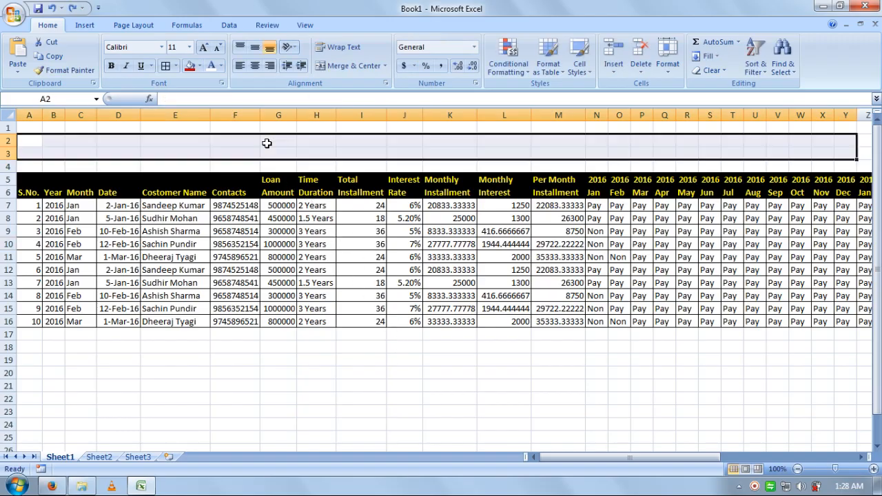
left_click(348, 65)
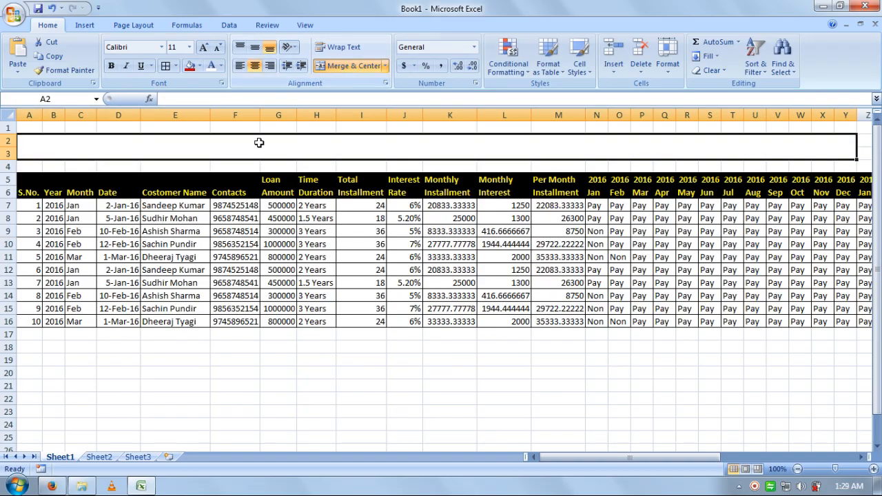
left_click(237, 97)
key("ctrl+v")
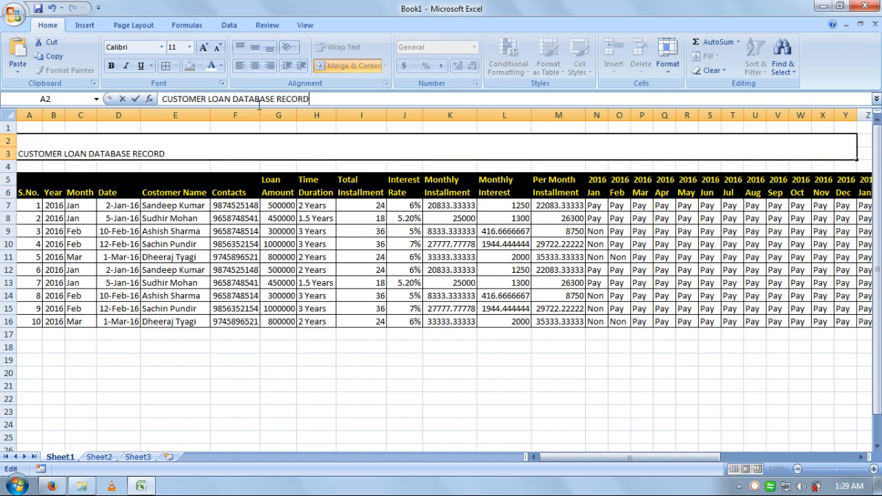
left_click(347, 173)
Step: Center the title both ways in bold white 22-point text on a red fill
left_click(369, 146)
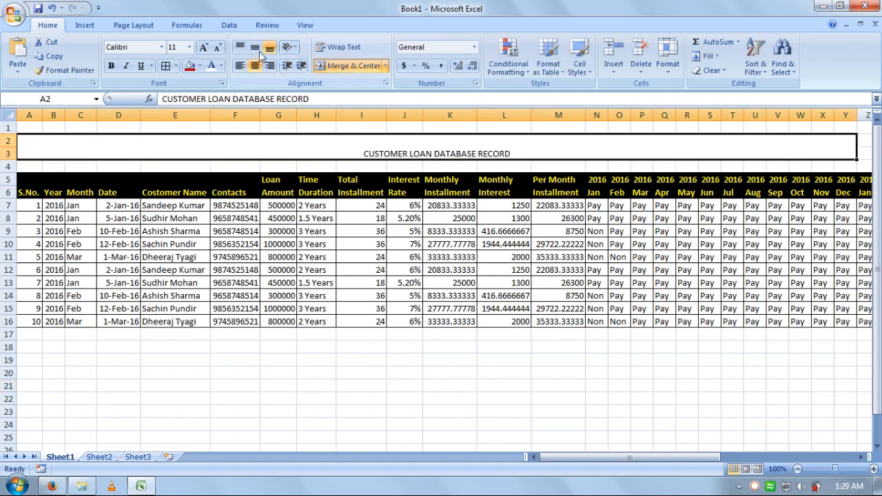
left_click(203, 47)
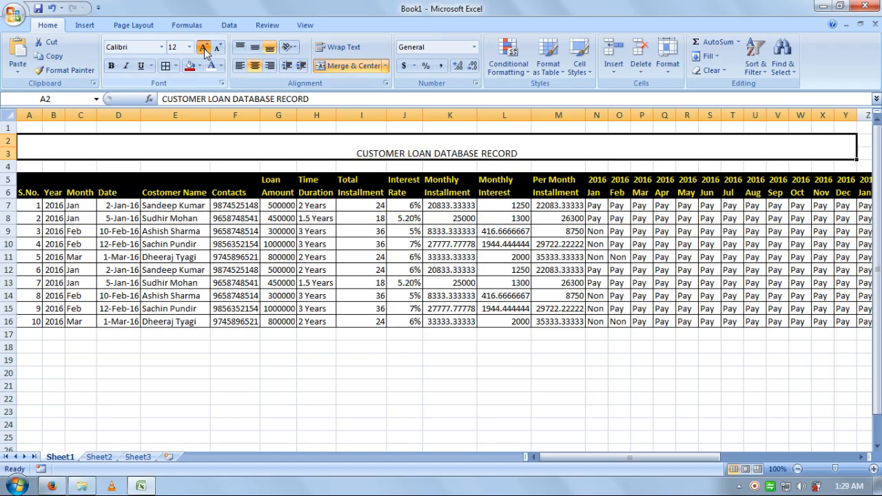
left_click(203, 47)
left_click(203, 47)
left_click(203, 46)
left_click(255, 47)
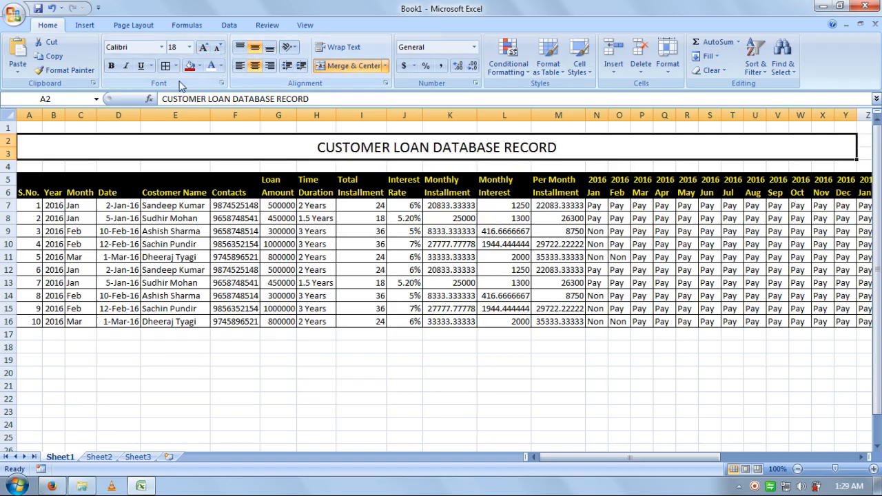
left_click(203, 47)
left_click(203, 47)
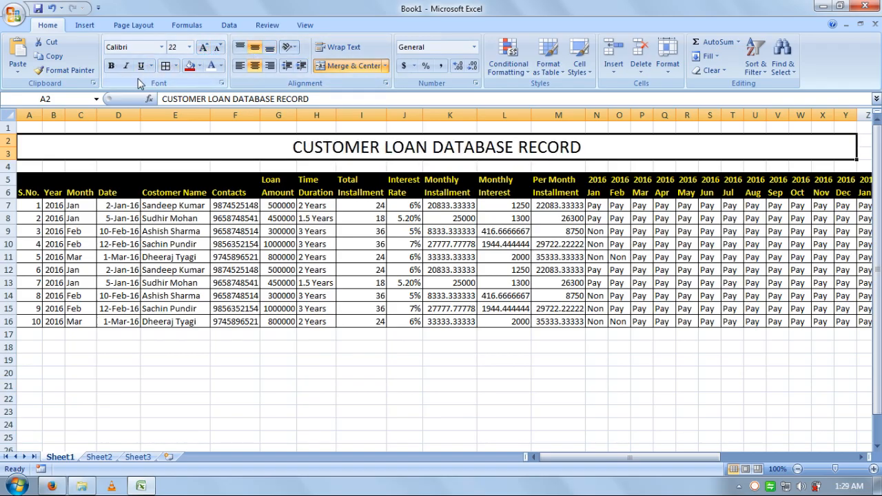
left_click(111, 65)
left_click(190, 66)
left_click(211, 65)
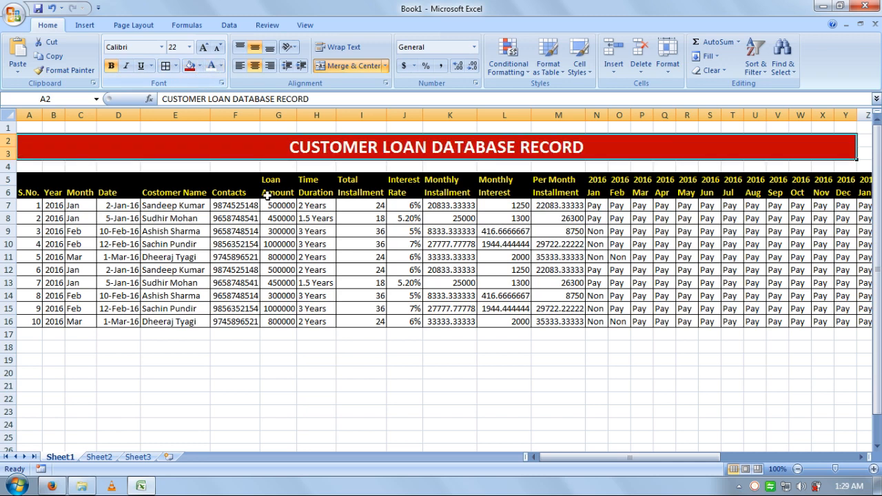
left_click(399, 399)
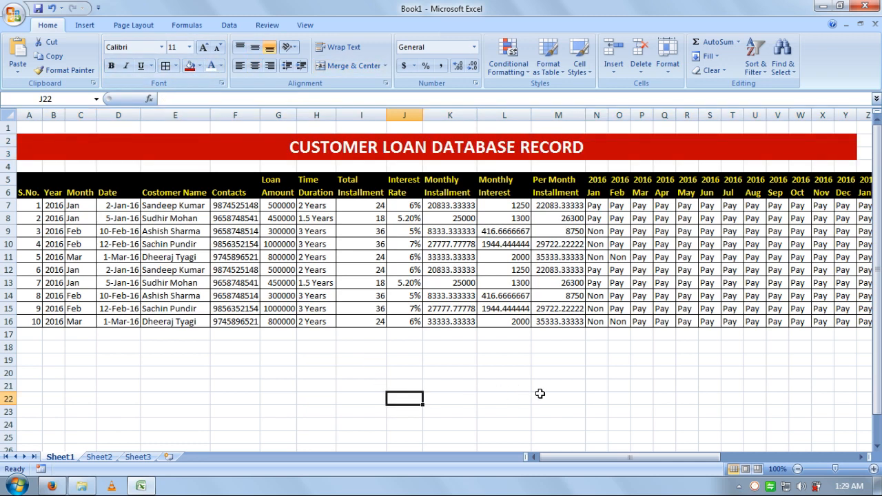
Step: Cut the monthly Pay/Non columns starting at N5 and paste them at A20
left_click_drag(586, 457, 611, 457)
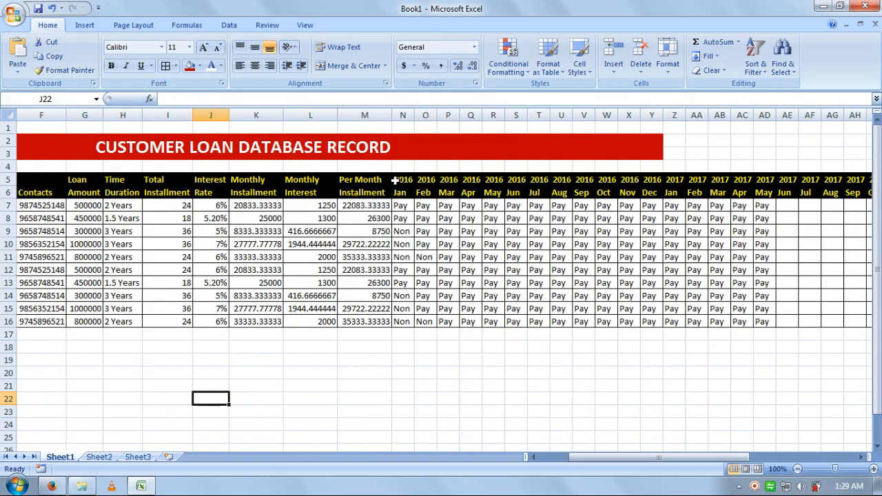
left_click_drag(394, 179, 706, 314)
left_click(50, 42)
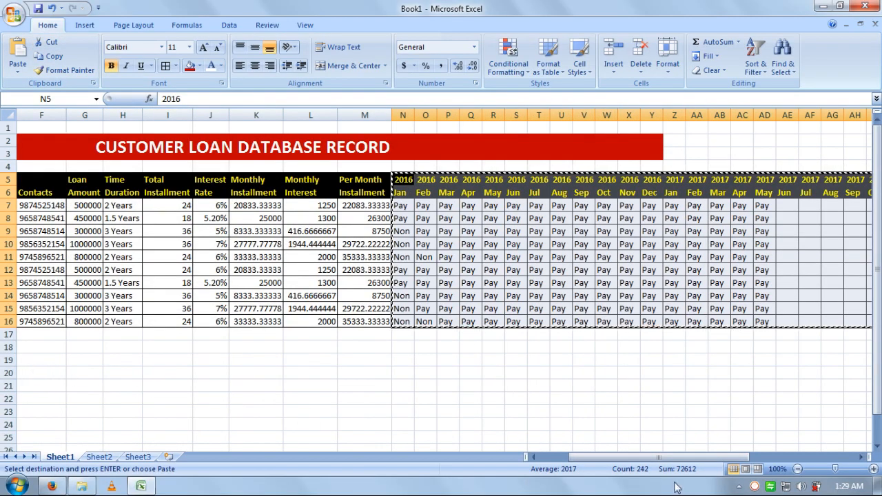
left_click_drag(658, 457, 629, 457)
left_click(40, 373)
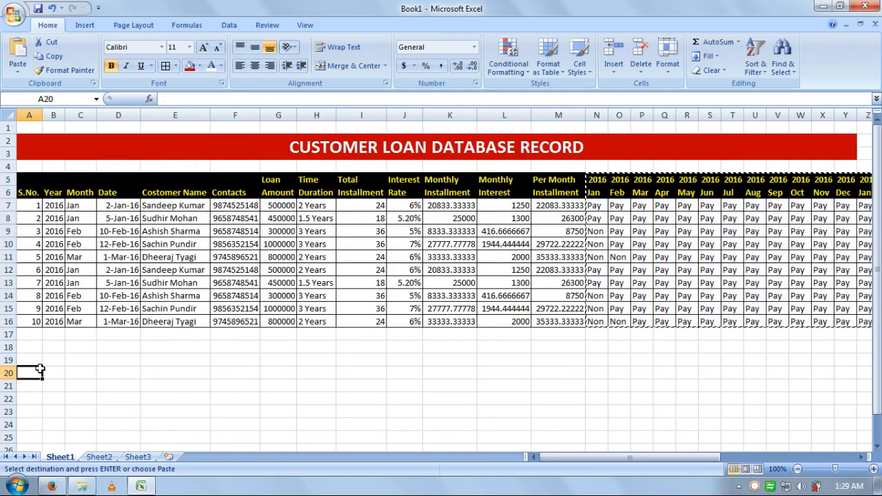
left_click(18, 55)
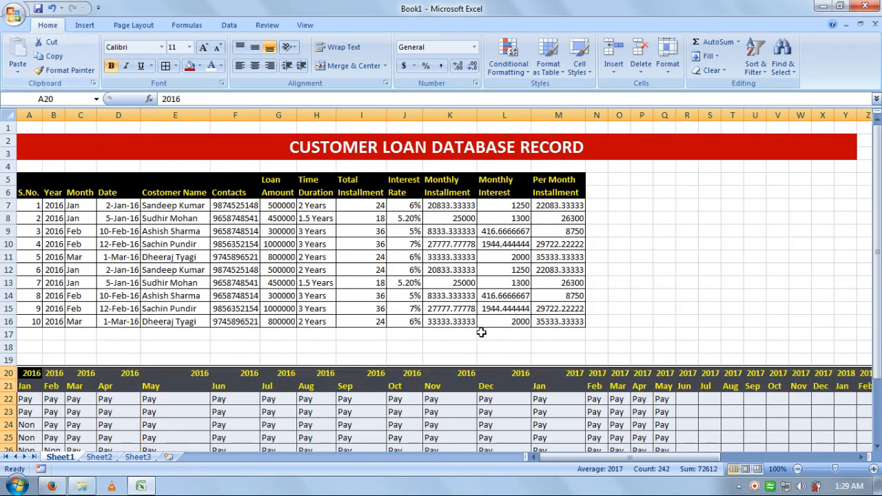
left_click(644, 321)
Step: Undo the misplaced paste, clear the cut outline, and go to the S.No. heading
scroll(590, 378, "down", 1)
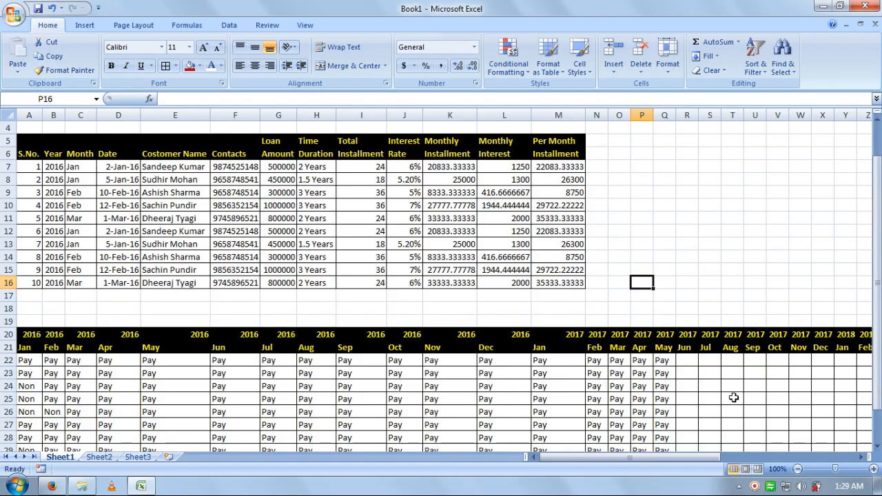
left_click_drag(665, 457, 778, 466)
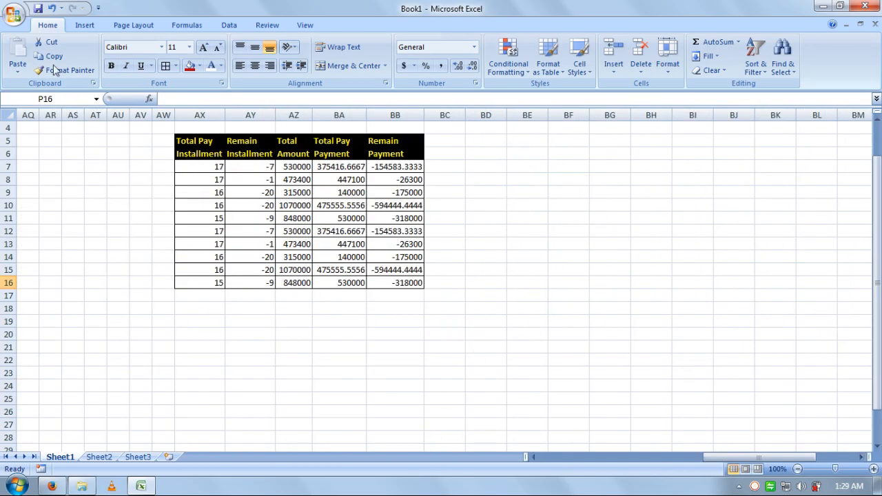
left_click(53, 9)
left_click(502, 424)
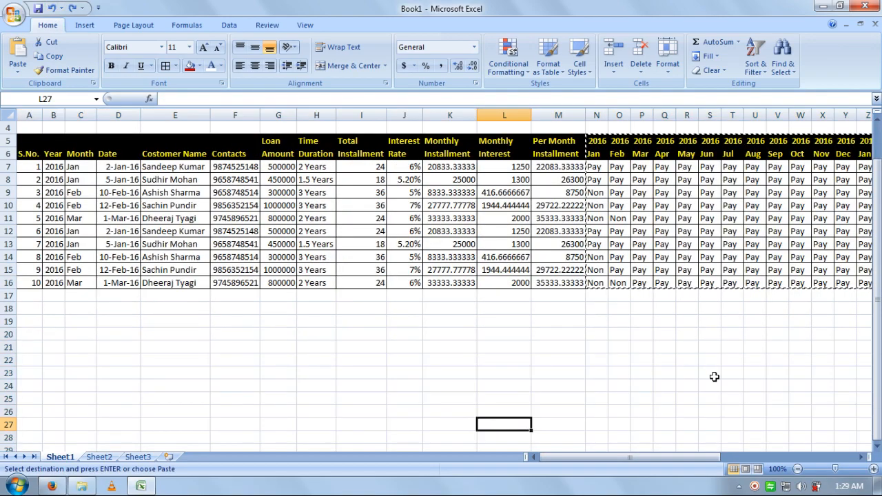
scroll(714, 376, "up", 1)
left_click(432, 402)
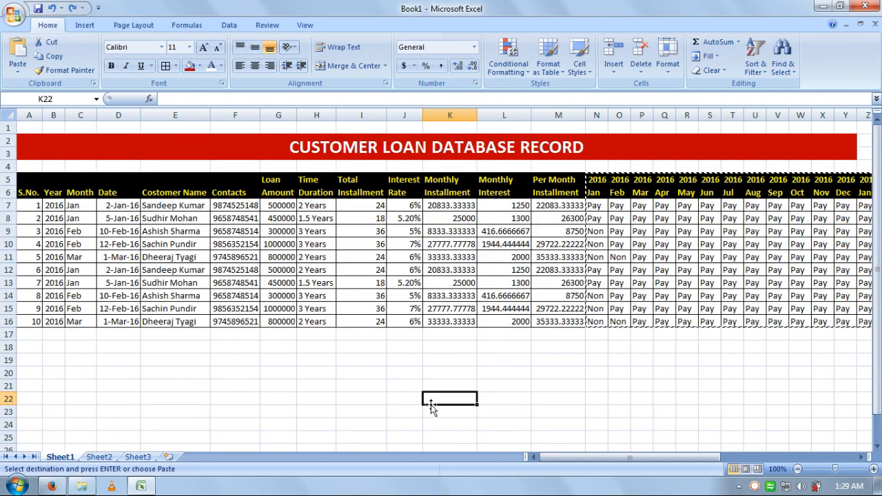
key("Escape")
left_click(431, 370)
left_click(30, 191)
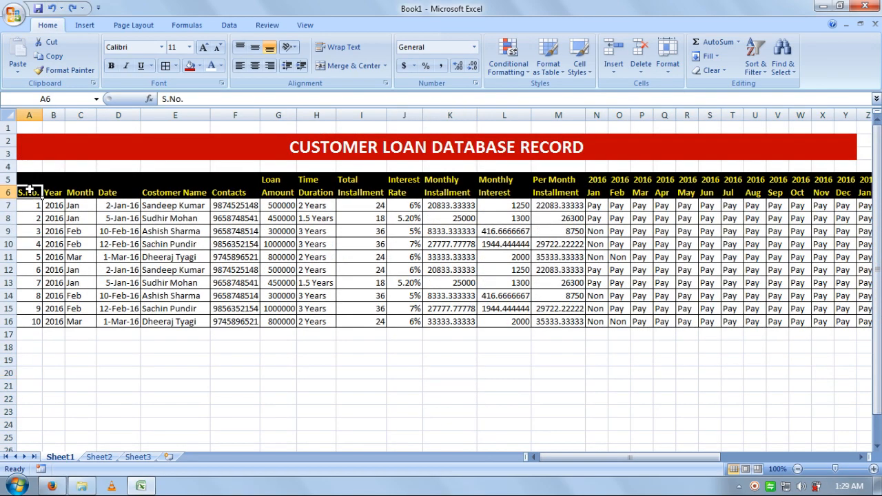
Step: Zoom in, AutoFit the Year column, and check the Year, Month and Date values
left_click(874, 469)
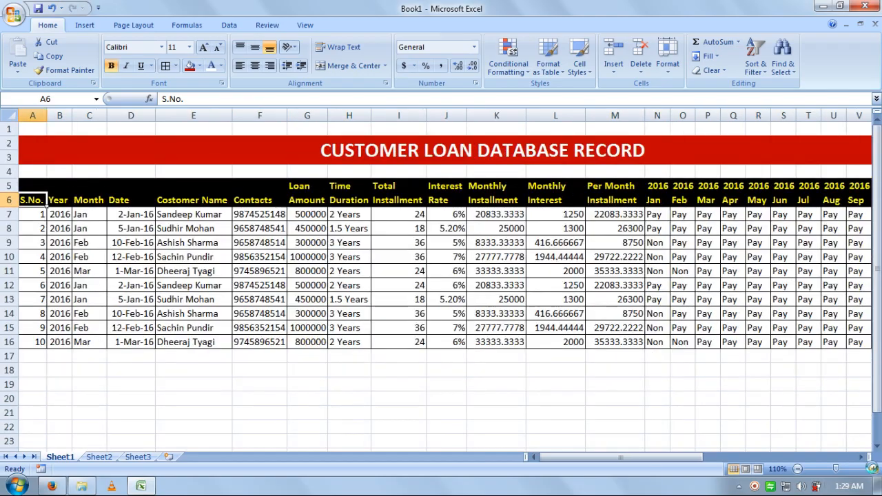
left_click(874, 469)
left_click(874, 469)
left_click(874, 469)
left_click(600, 457)
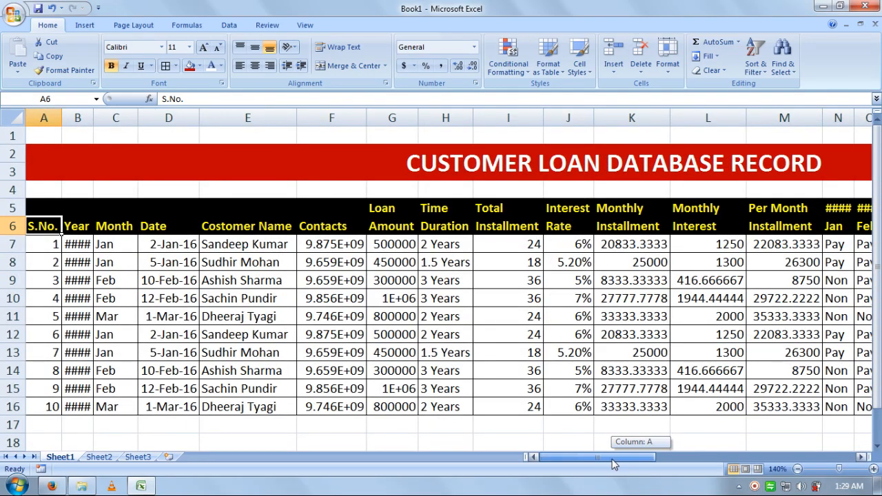
double_click(95, 117)
left_click(176, 357)
left_click(45, 248)
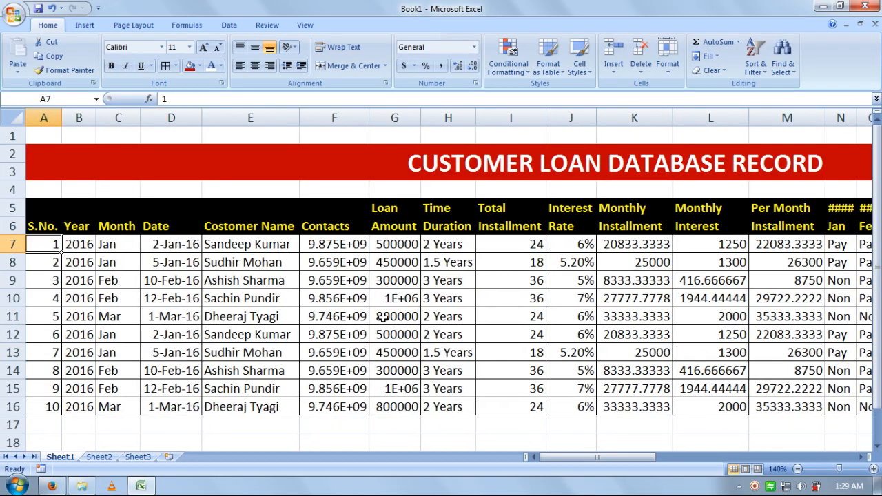
key("Right")
key("Right")
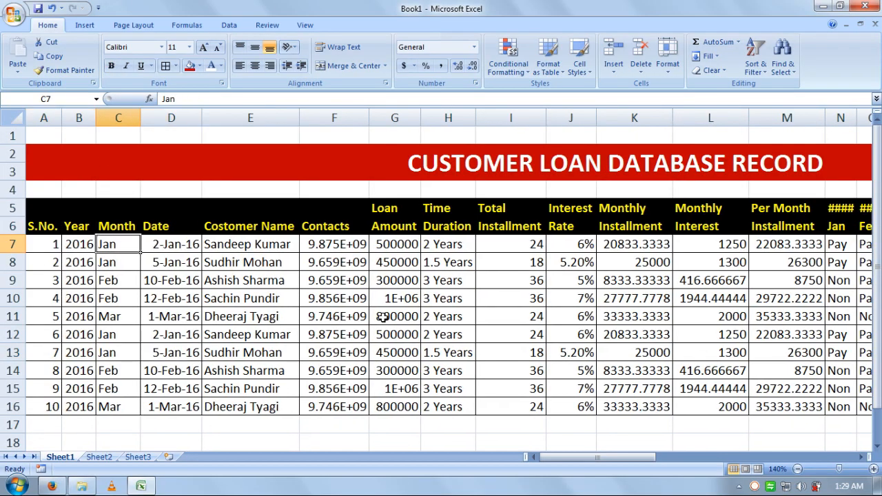
key("Right")
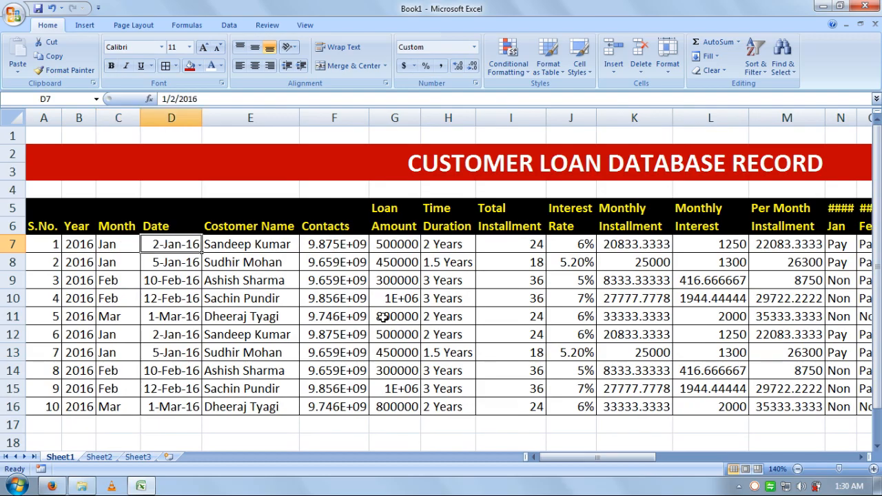
key("Right")
key("Right")
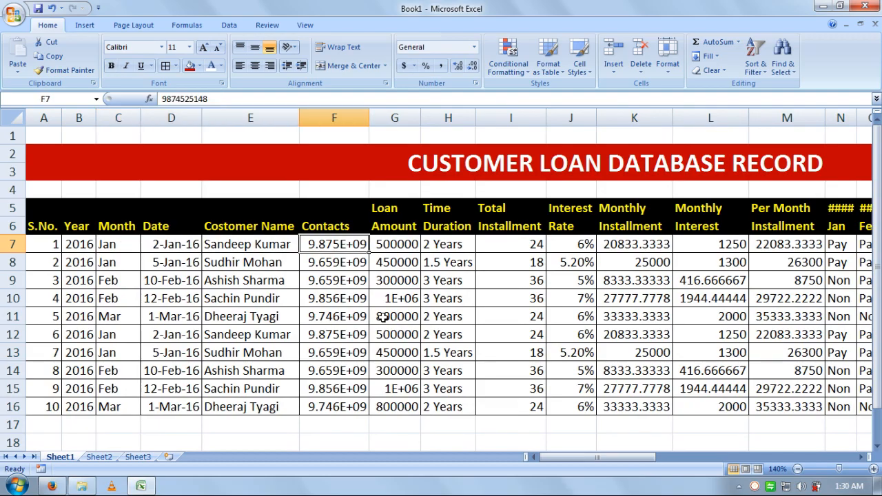
Step: AutoFit the Contacts column and review the loan values through the Monthly Installment formula
double_click(368, 117)
left_click(369, 118)
left_click(403, 247)
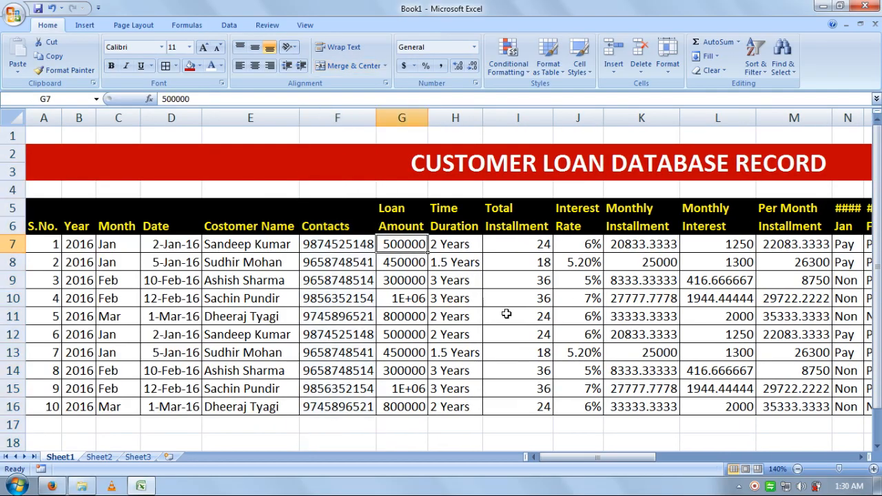
key("Right")
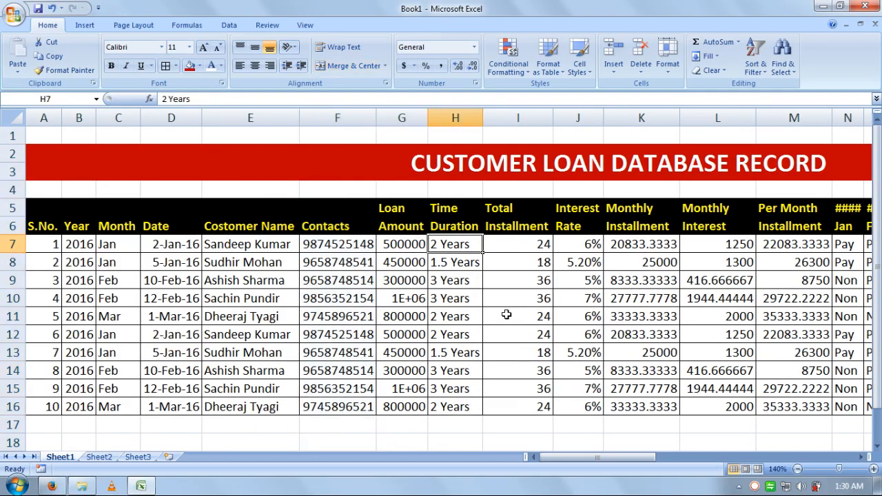
key("Right")
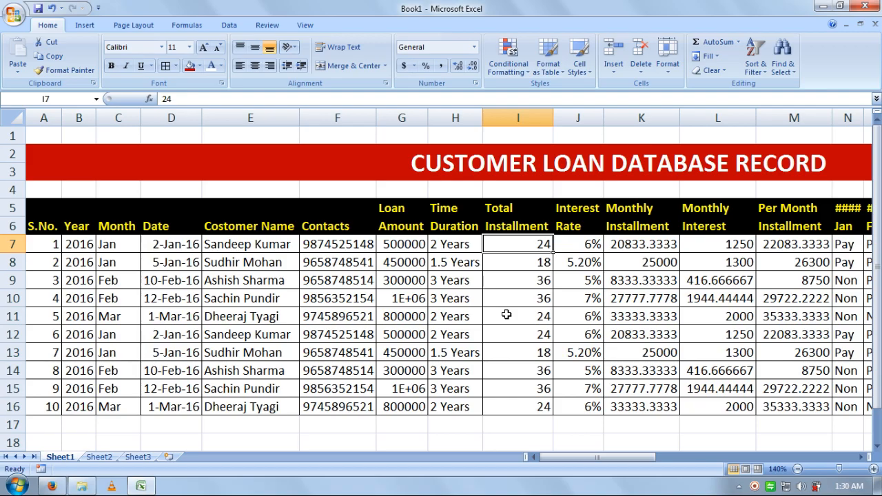
key("Right")
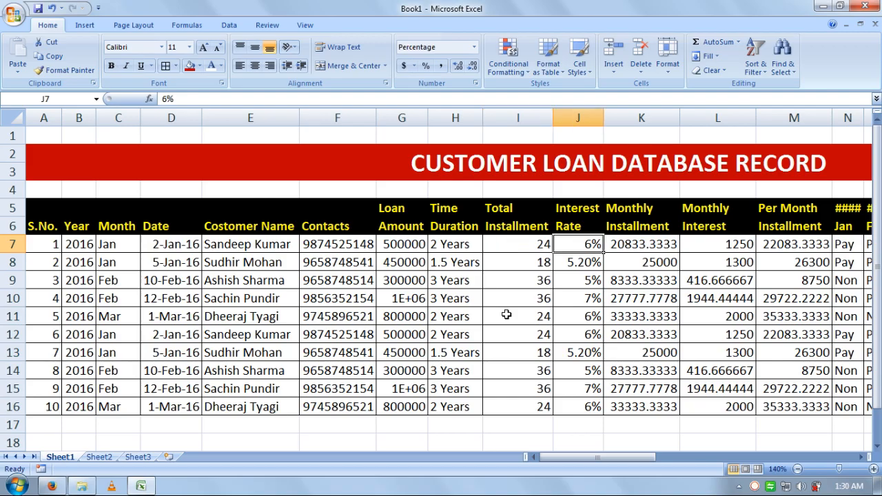
key("Right")
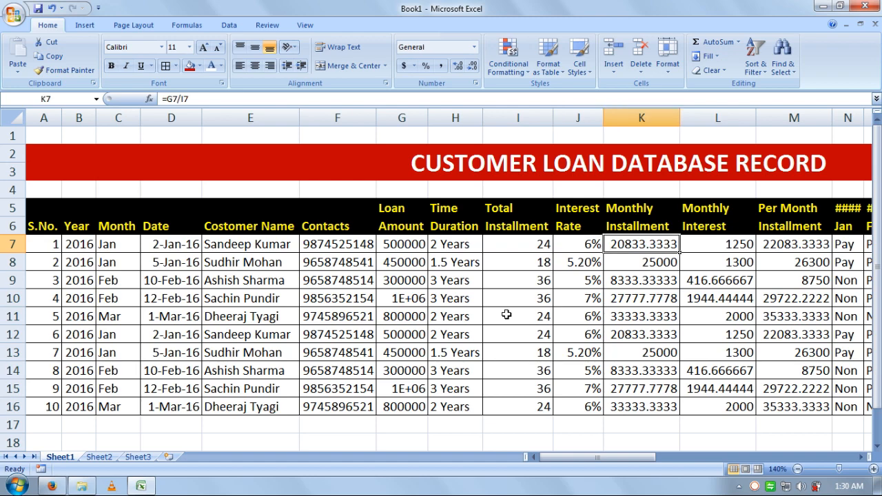
double_click(646, 406)
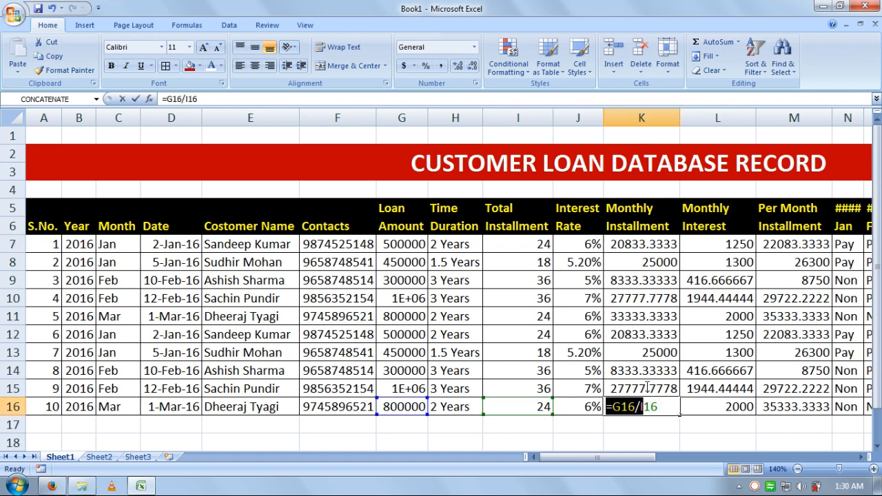
key("Return")
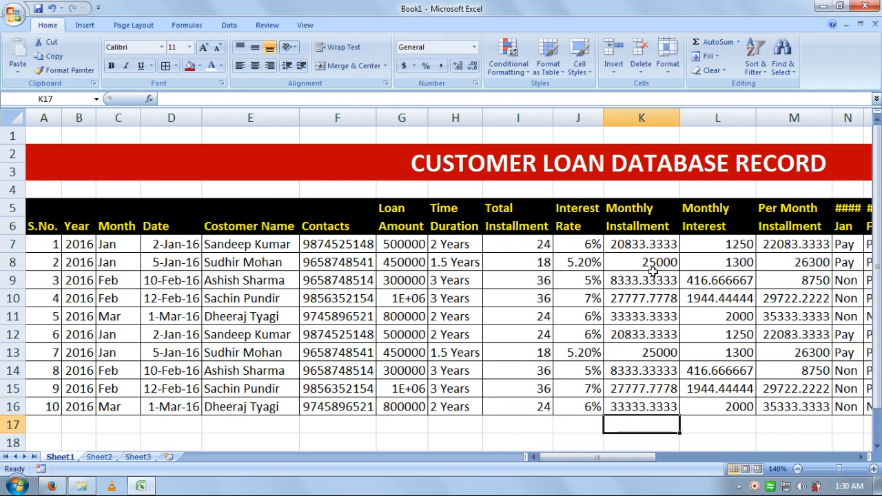
left_click_drag(640, 247, 644, 406)
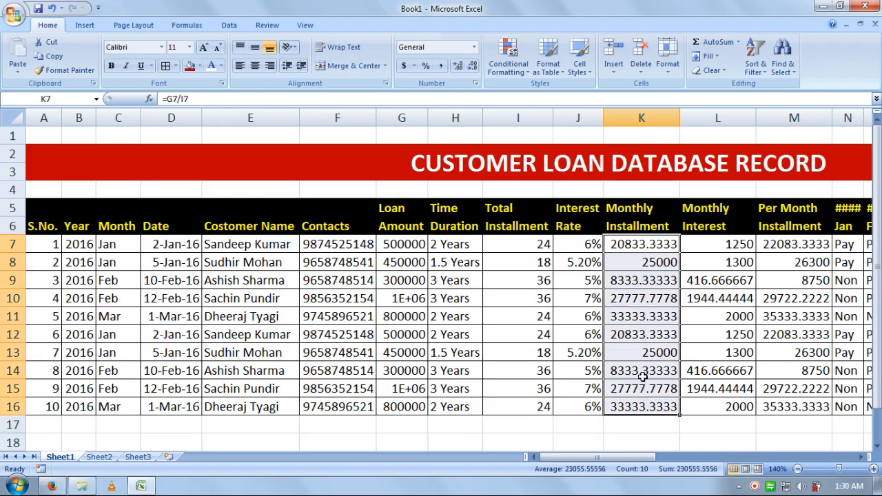
Step: Show Monthly Installment with two decimals and narrow column K to fit
left_click(472, 67)
left_click(473, 66)
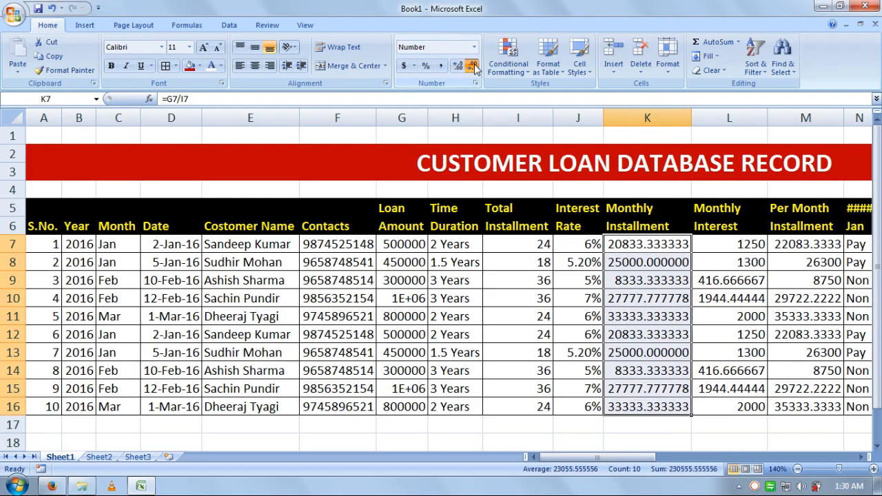
left_click(473, 66)
left_click(473, 67)
left_click(473, 66)
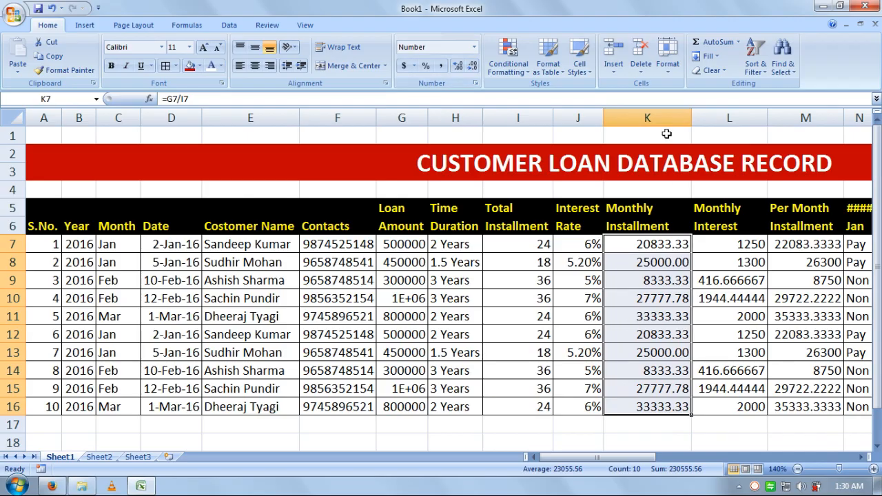
left_click_drag(690, 117, 673, 117)
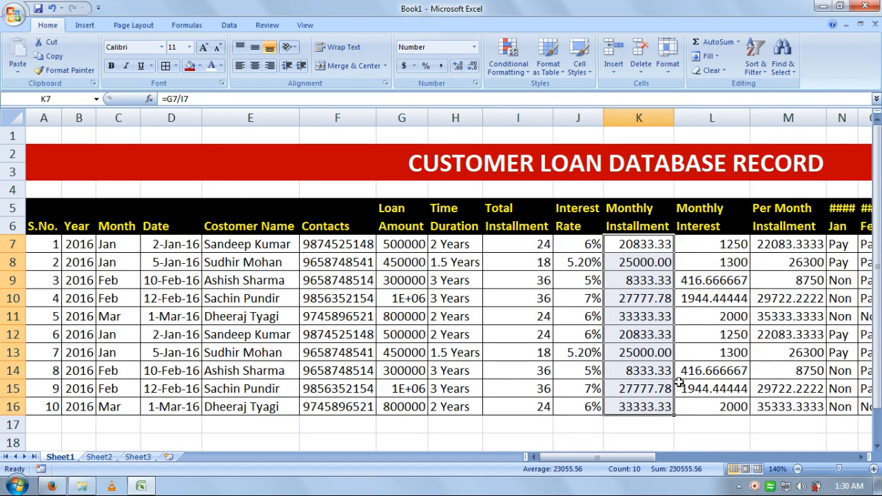
Step: Format the Monthly Interest values with two decimal places
left_click(723, 245)
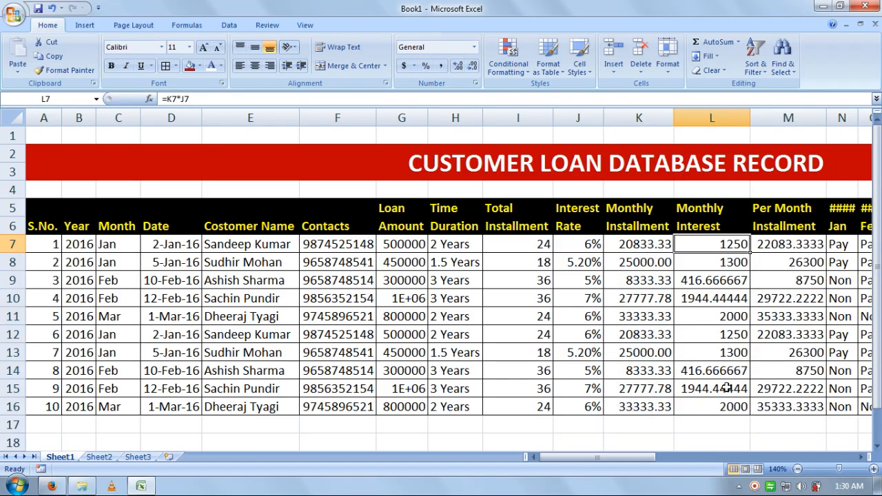
left_click_drag(722, 406, 712, 246)
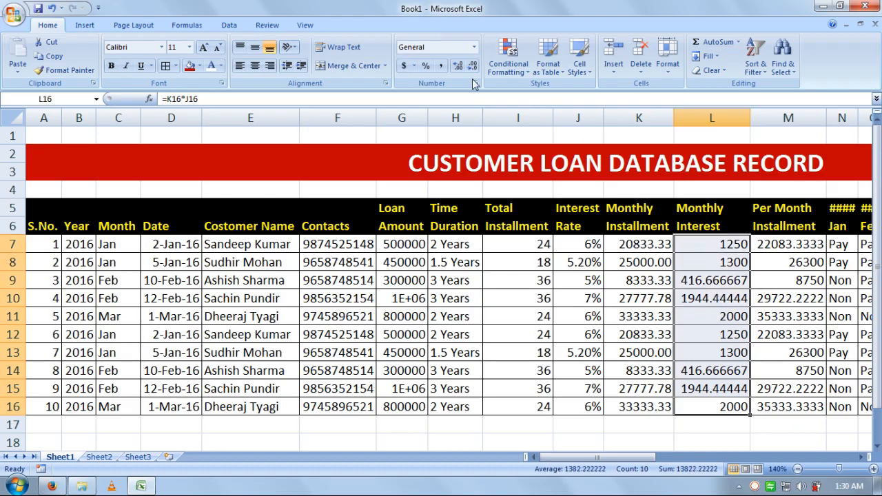
left_click(458, 65)
left_click(473, 66)
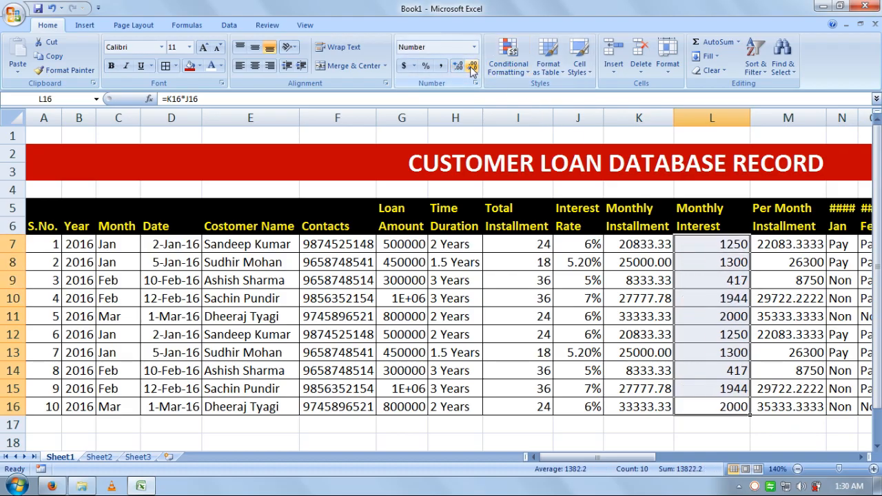
left_click(457, 66)
left_click(457, 65)
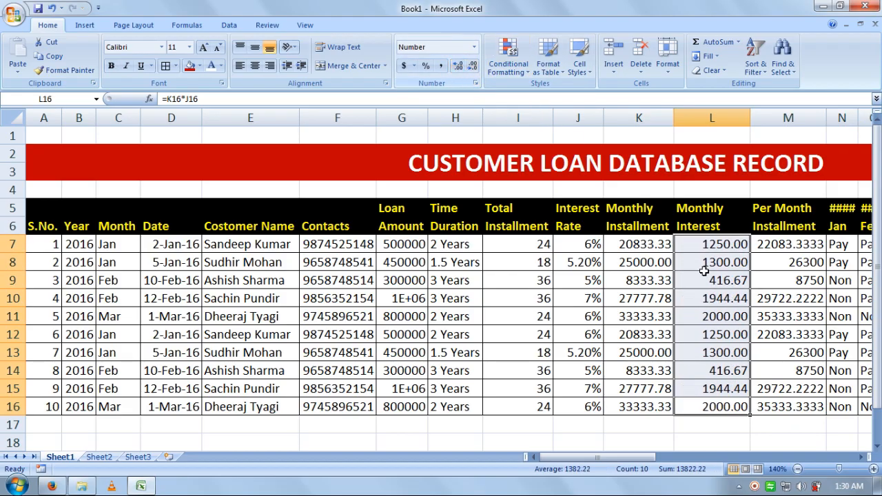
Step: Format the Per Month Installment values with two decimals, e.g. 22083.33
left_click(795, 252)
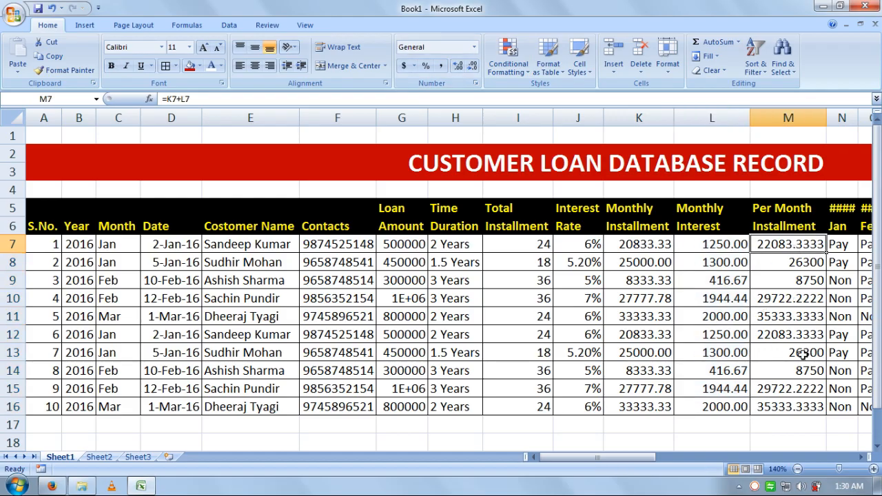
left_click(796, 407)
left_click_drag(796, 406, 779, 249)
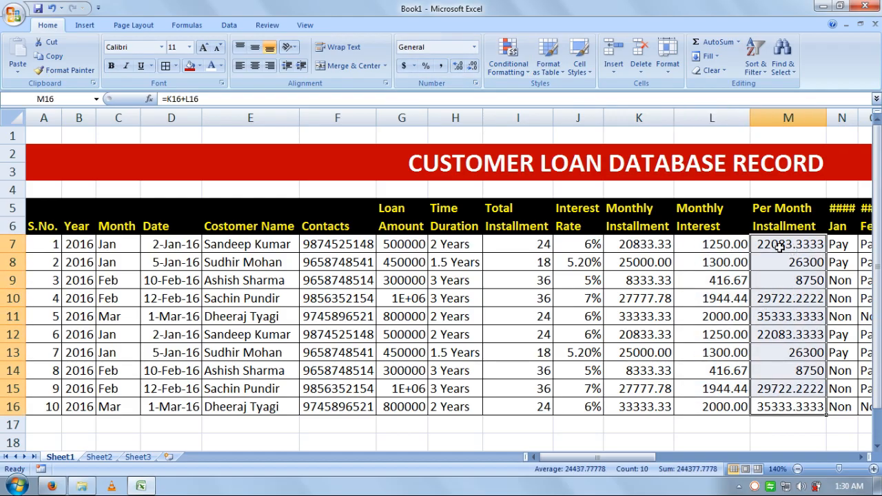
left_click(472, 66)
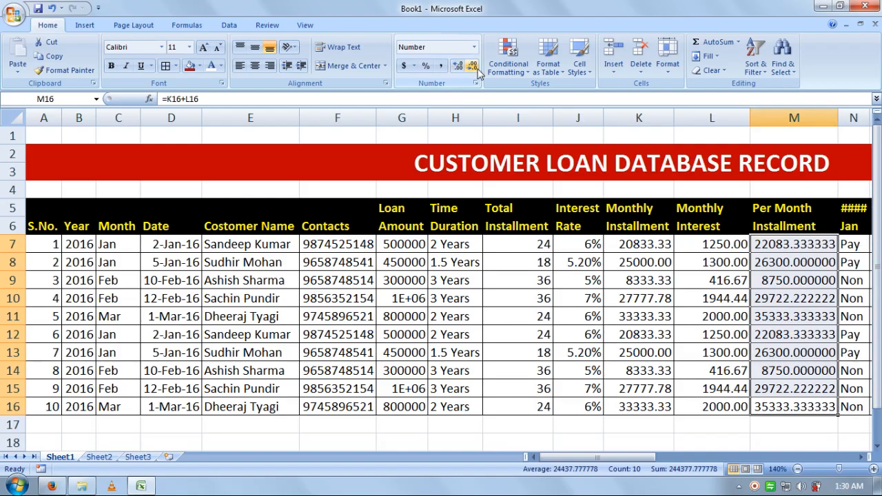
left_click(472, 65)
left_click(472, 66)
left_click(473, 65)
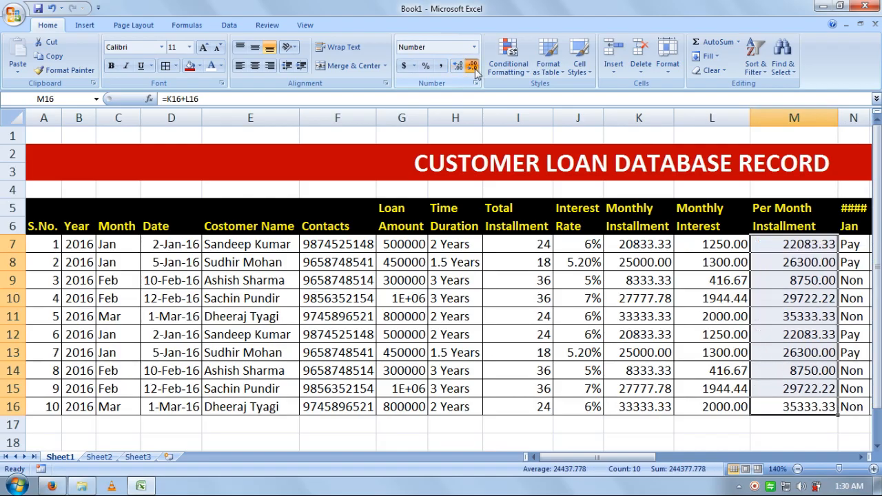
left_click(473, 66)
left_click(459, 65)
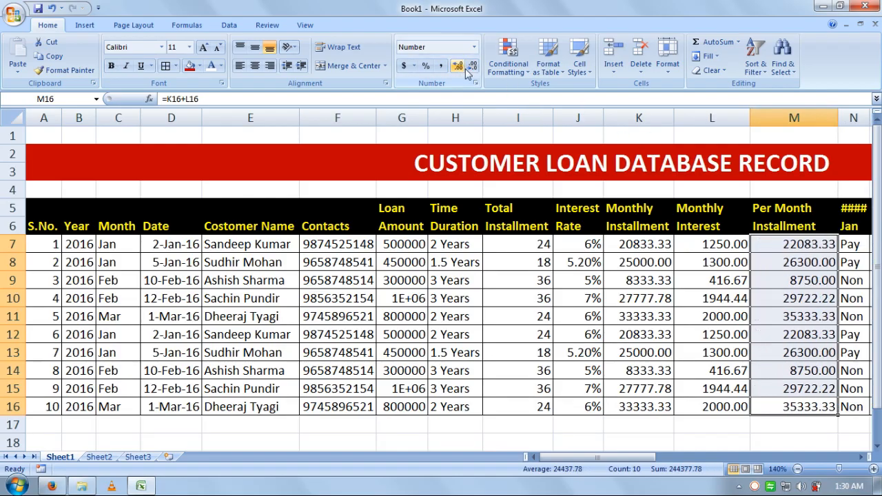
Step: AutoFit columns M and N so 2016 shows, then scroll right to the totals columns
double_click(837, 119)
left_click(836, 119)
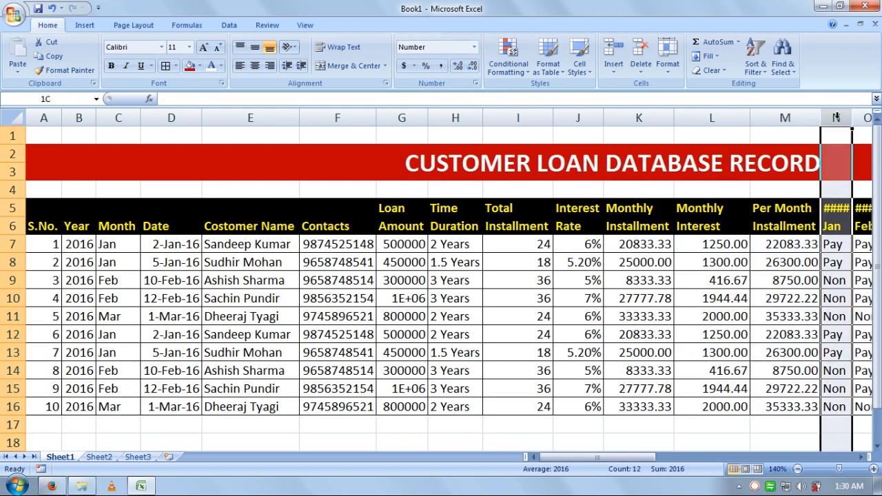
left_click(861, 457)
left_click(861, 457)
left_click(861, 457)
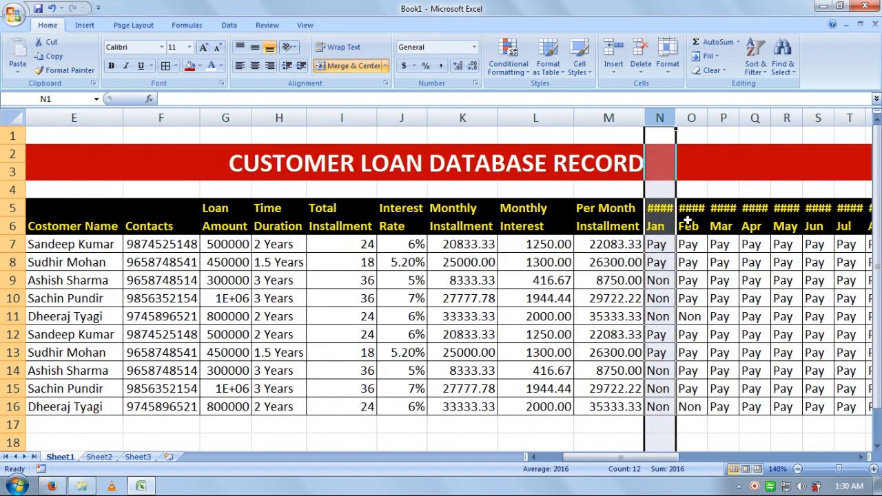
double_click(676, 118)
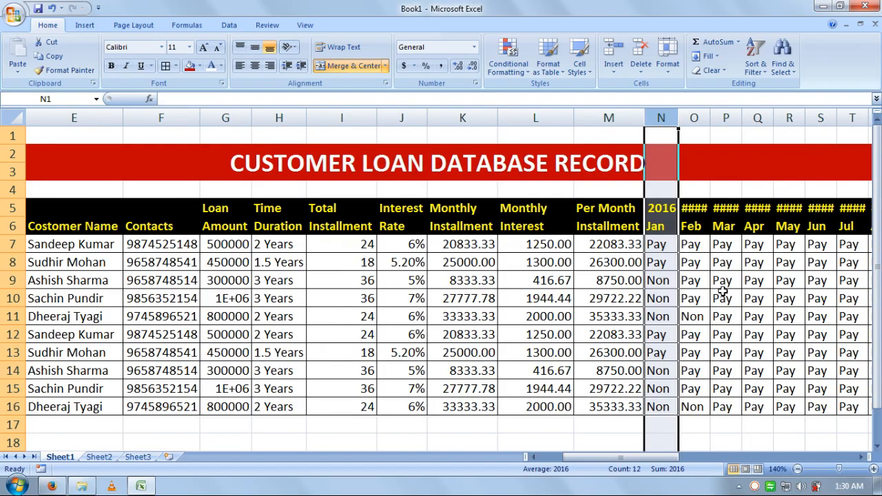
double_click(672, 208)
left_click(757, 352)
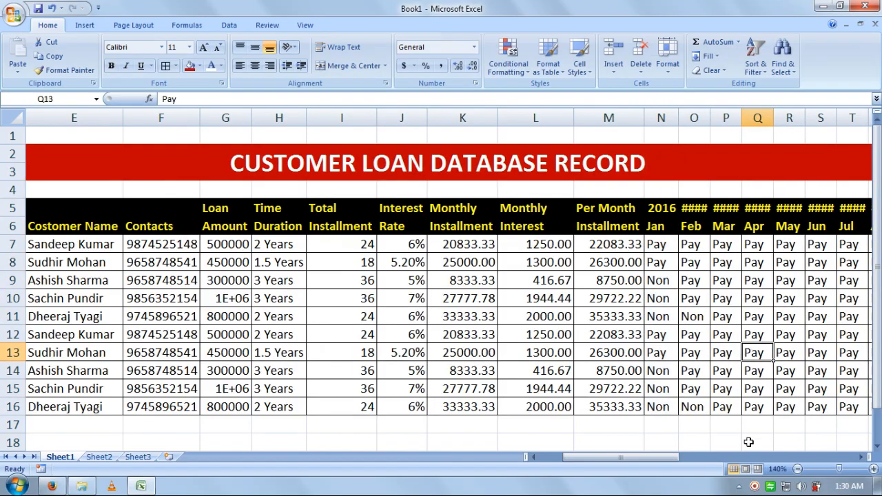
left_click_drag(660, 459, 837, 456)
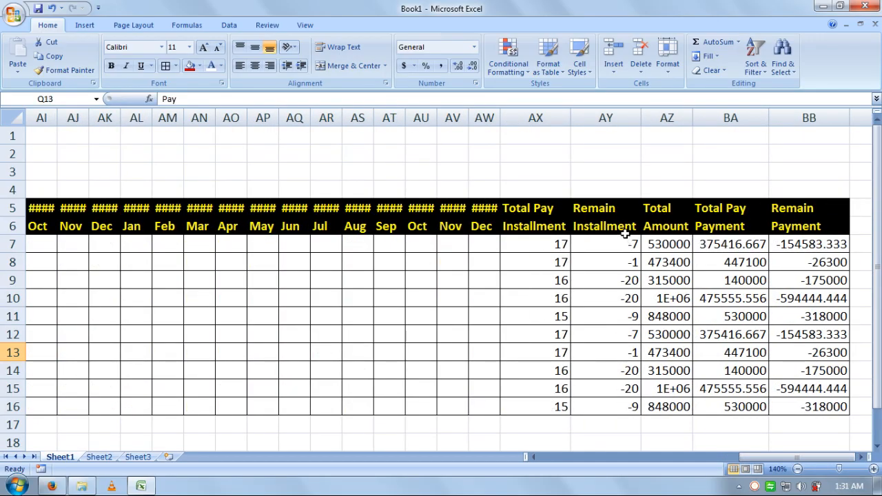
Step: Review the Total Amount, Total Pay Payment and Remain Payment formulas in row 7 without changing them
left_click(666, 250)
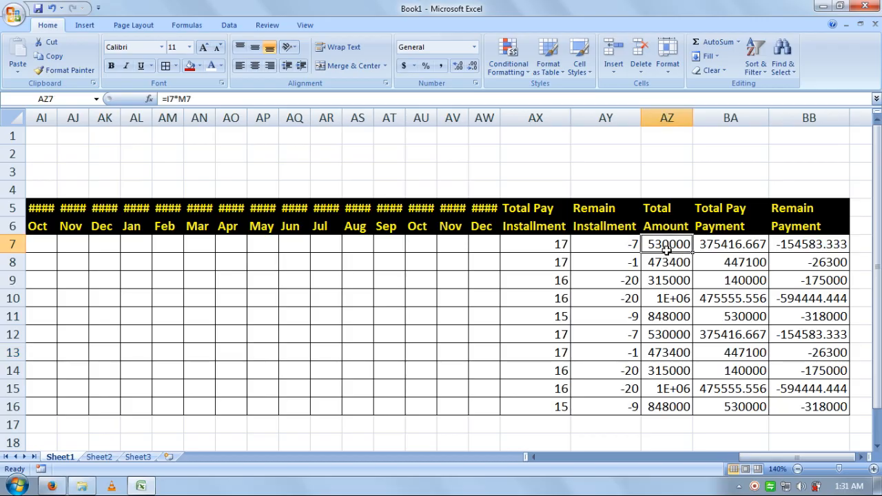
double_click(750, 250)
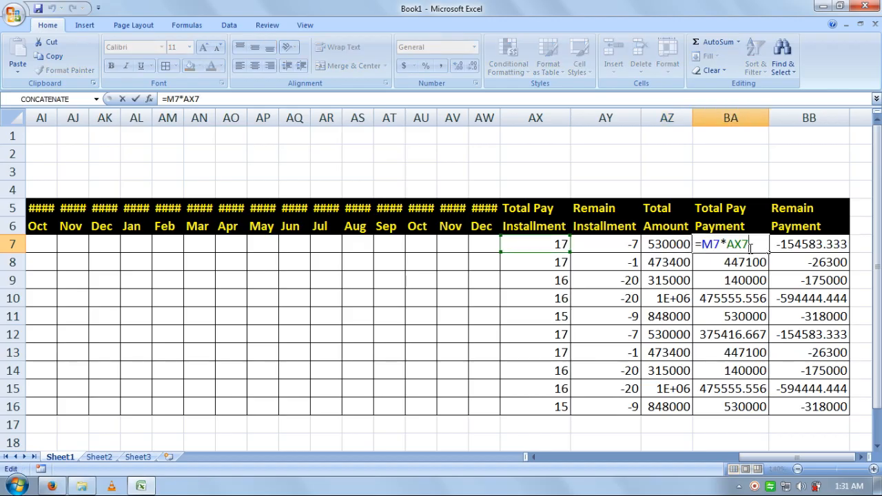
key("Return")
key("Right")
key("Up")
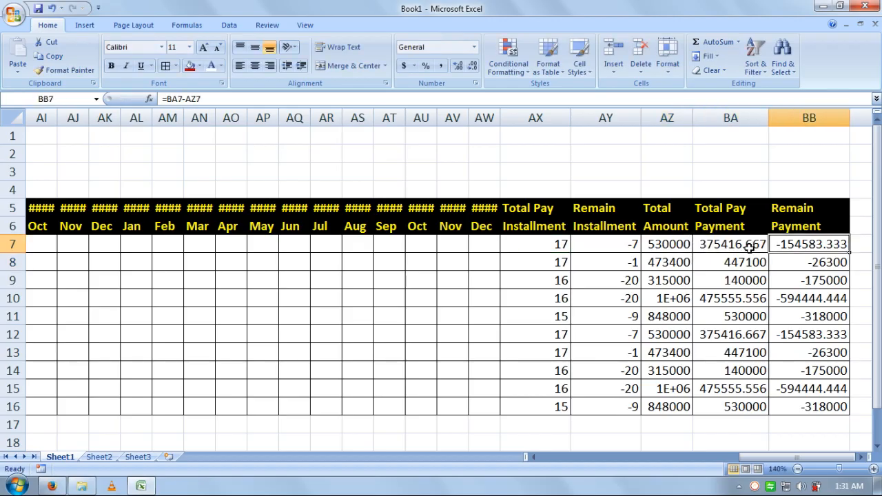
key("Left")
key("Left")
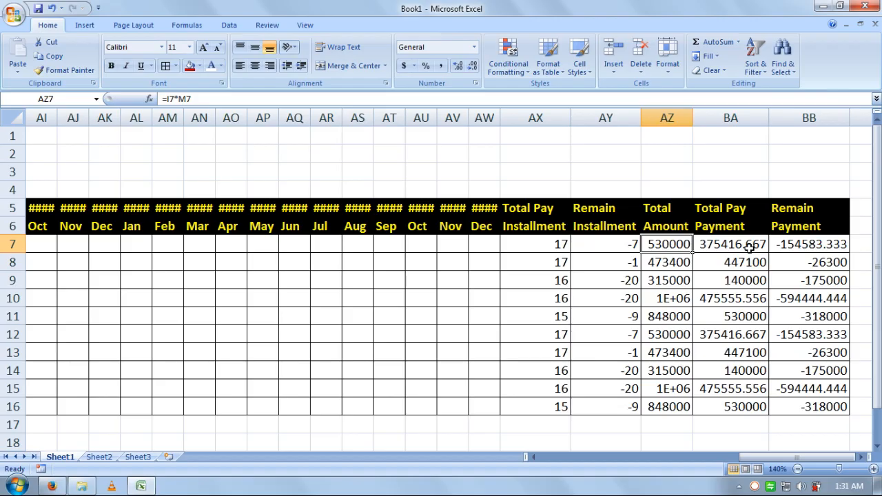
key("Right")
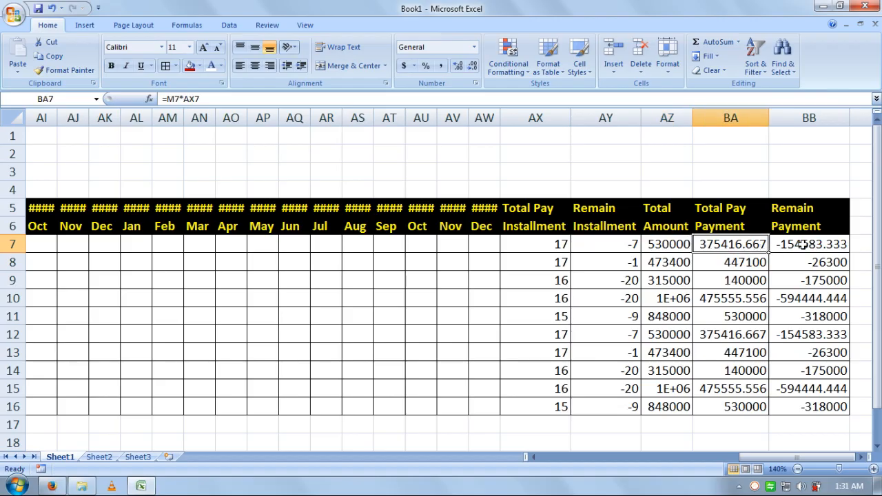
Step: Format BA7:BA16 and BB7:BB16 with two decimals, e.g. 375416.67 and -154583.33
left_click_drag(737, 405, 729, 246)
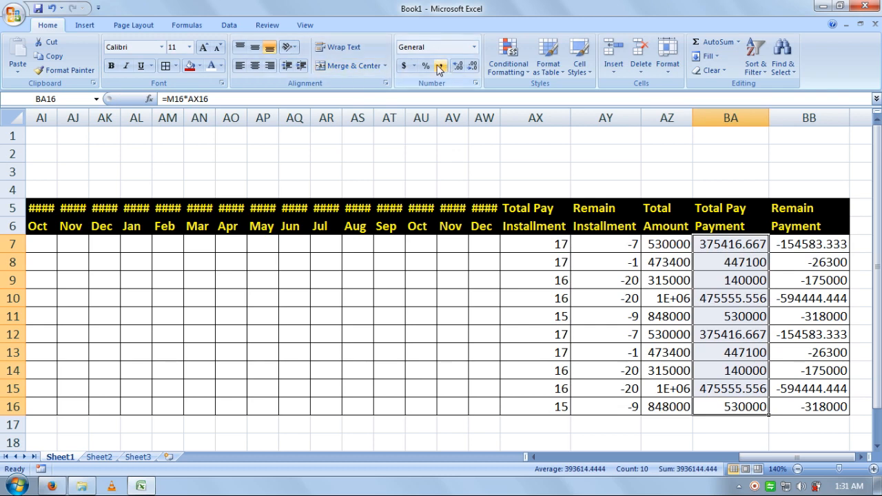
double_click(460, 68)
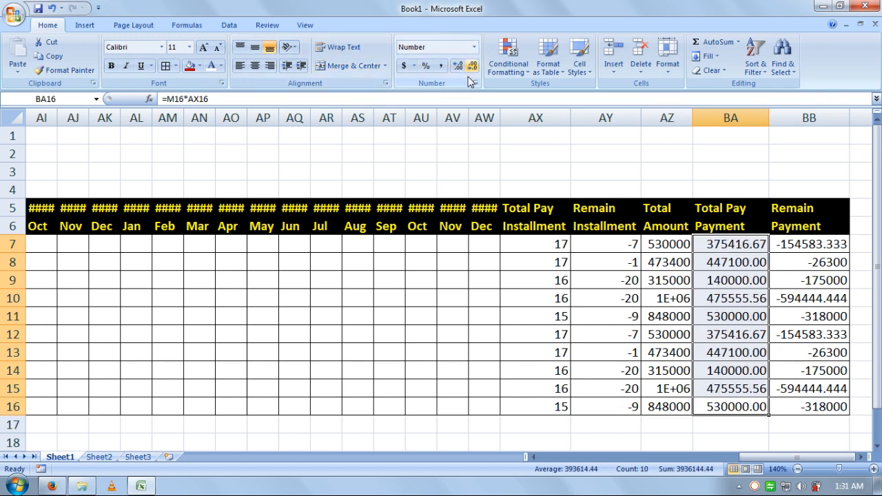
left_click(748, 444)
double_click(812, 245)
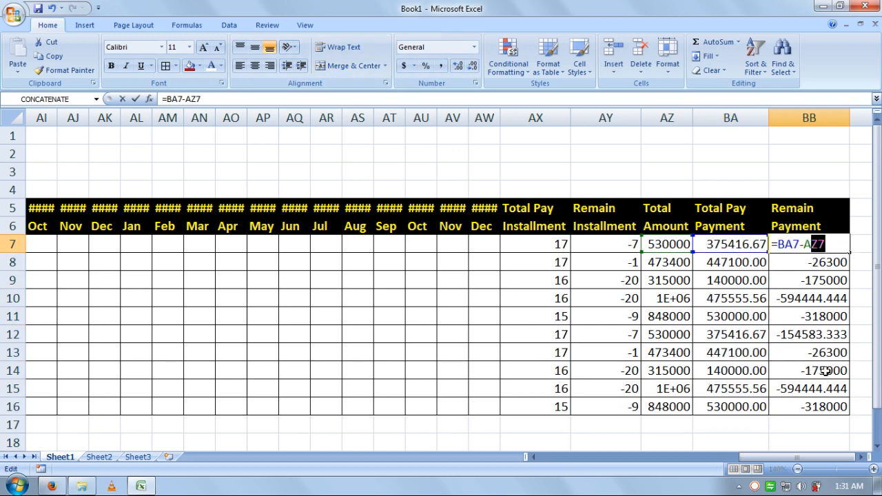
left_click(816, 405)
left_click_drag(815, 247, 813, 409)
left_click(458, 66)
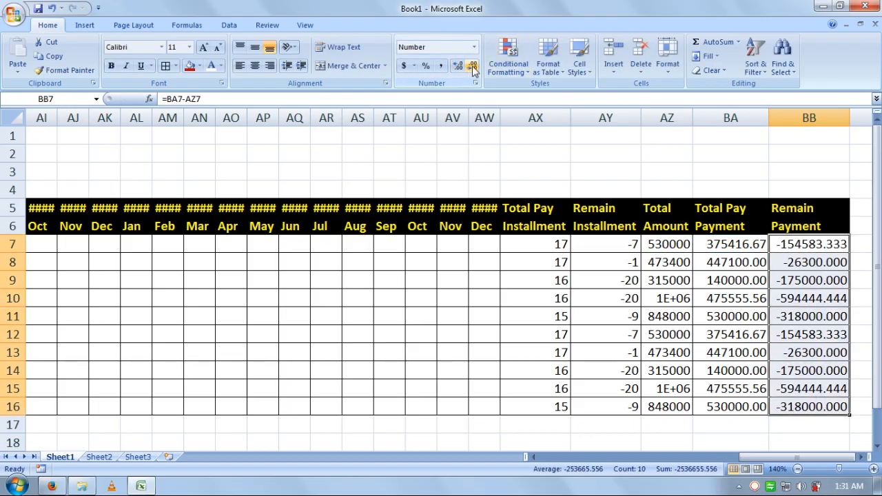
left_click(473, 67)
Step: Select the entire loan table
double_click(659, 398)
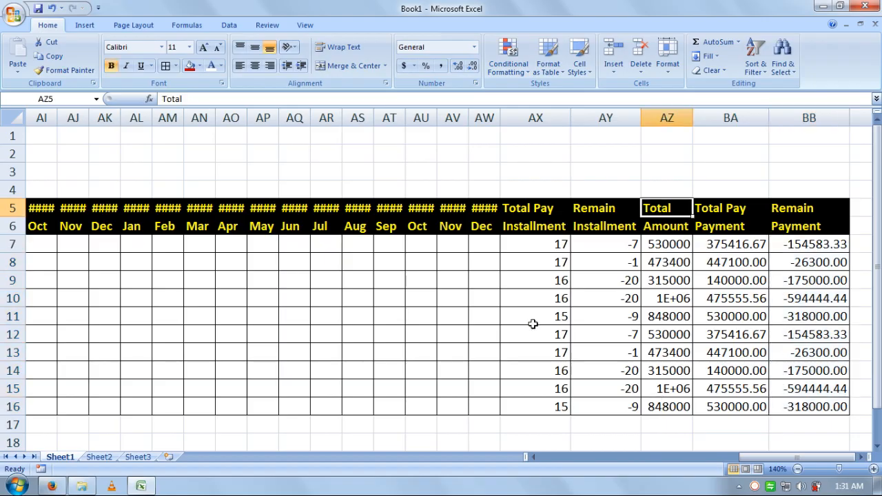
left_click(481, 205)
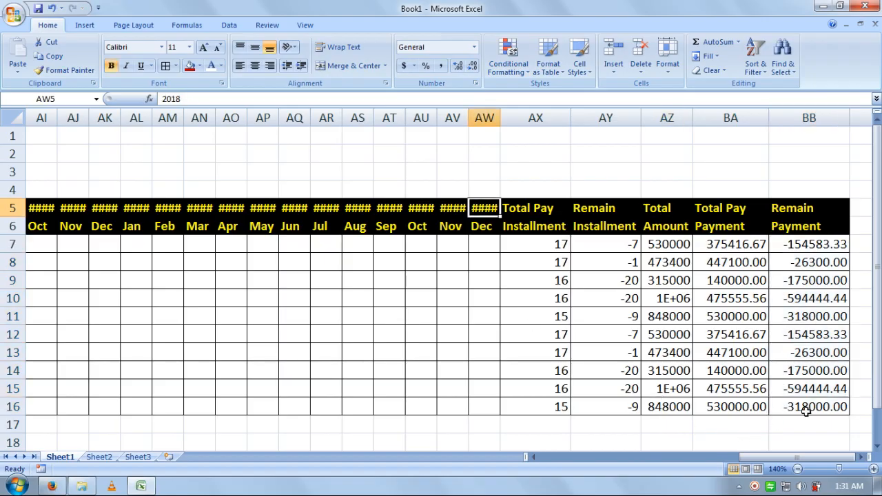
left_click_drag(803, 407, 10, 210)
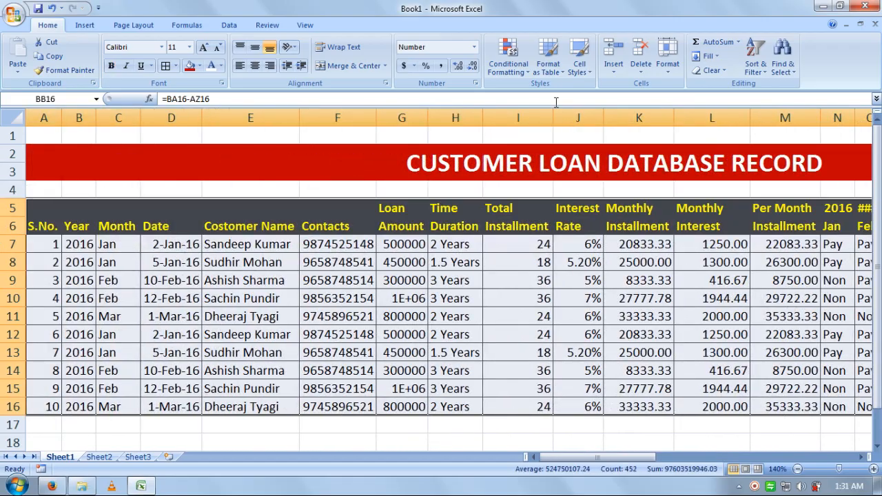
Step: AutoFit the column width of every column in the selected loan table
left_click(667, 66)
left_click(667, 67)
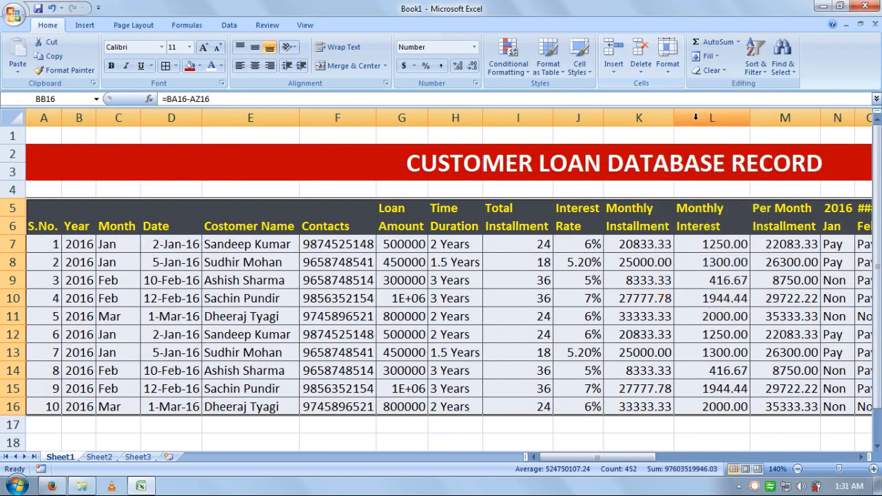
left_click(668, 67)
left_click(711, 147)
left_click(711, 151)
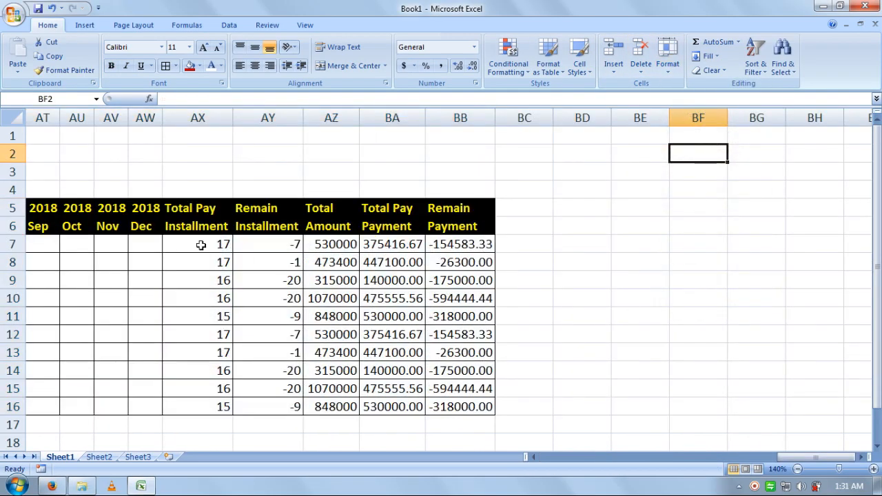
Step: Set the sheet zoom to 100%
left_click_drag(775, 460, 580, 483)
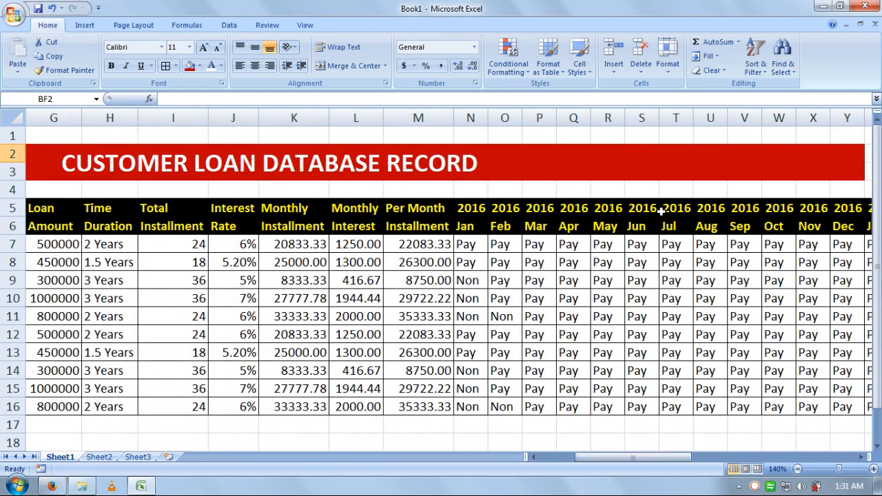
left_click(304, 25)
left_click(334, 60)
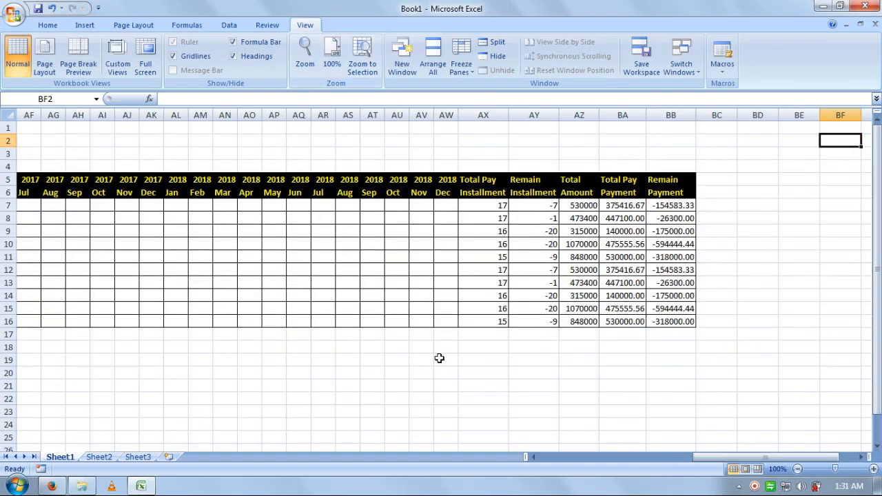
Step: Scroll back to column A, deselect the table, and bring the Firefox YouTube window forward
left_click(446, 359)
left_click_drag(722, 457, 404, 454)
left_click(387, 384)
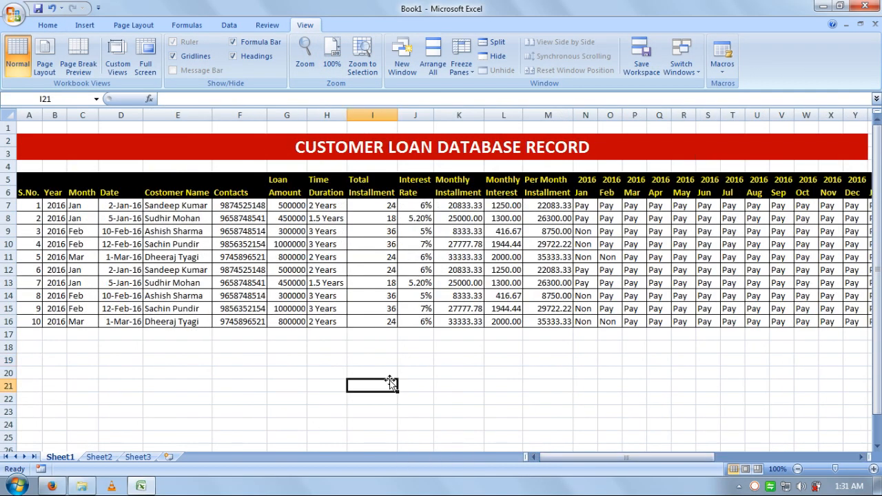
left_click(614, 382)
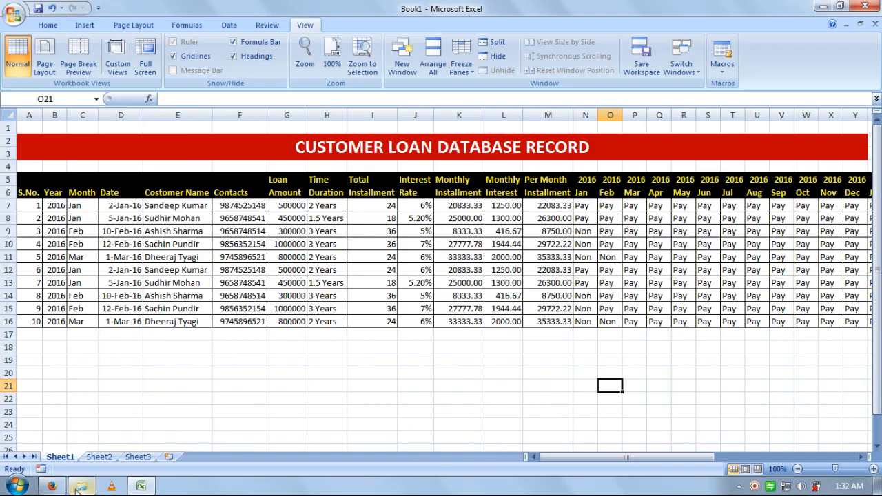
left_click(52, 486)
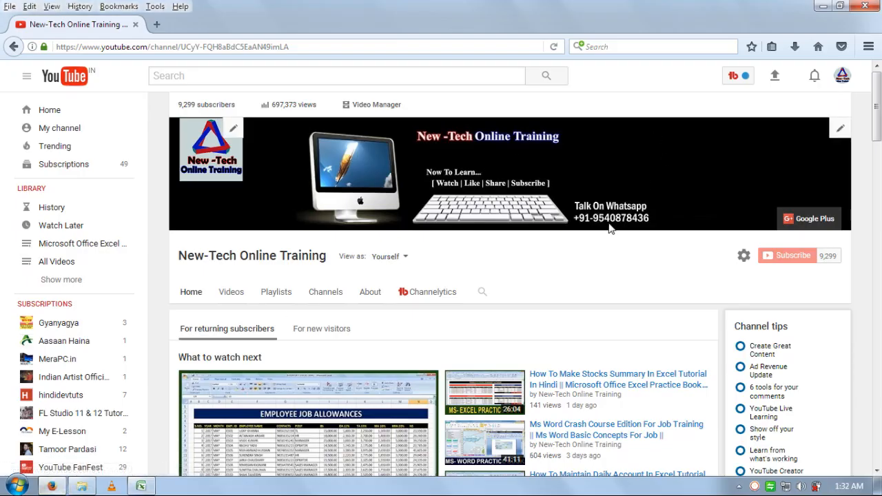